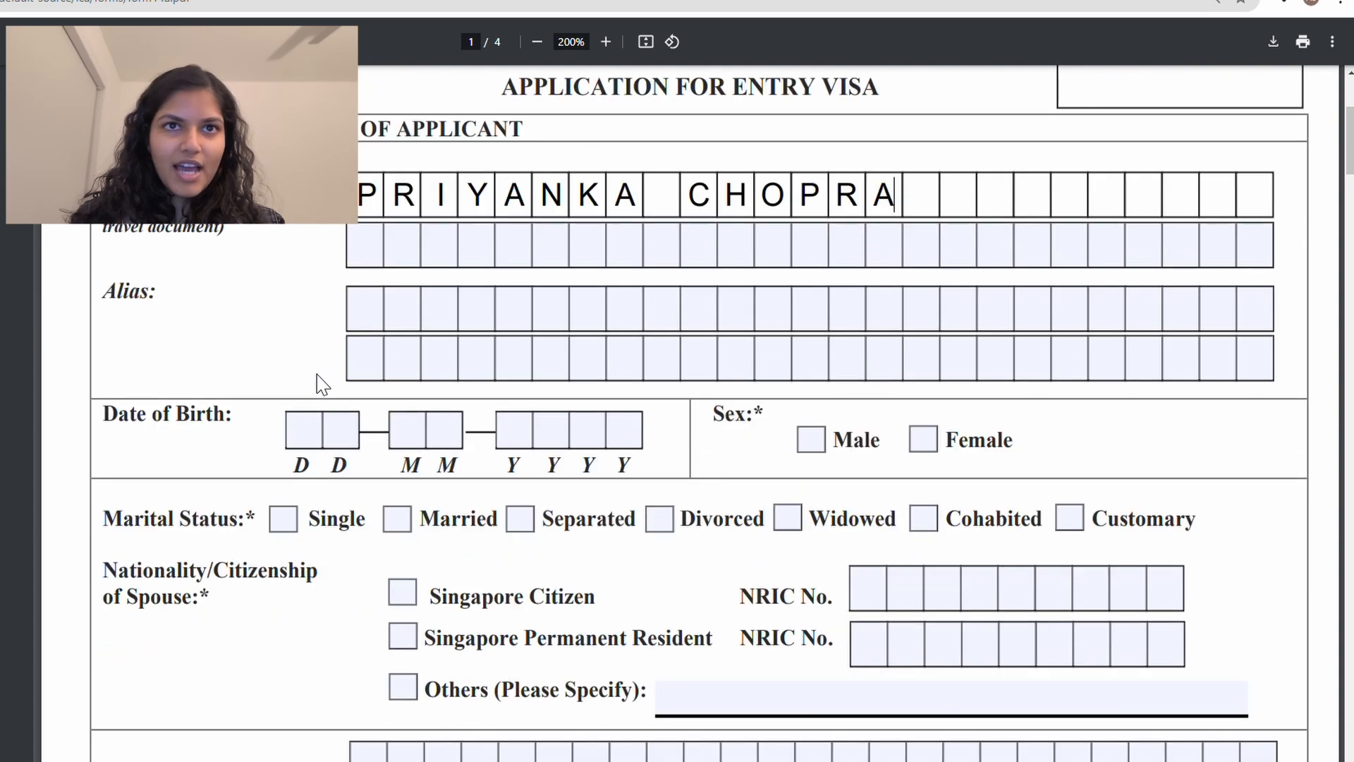
{"action": "scroll", "coordinate": [589, 352], "scroll_direction": "down", "scroll_amount": 1}
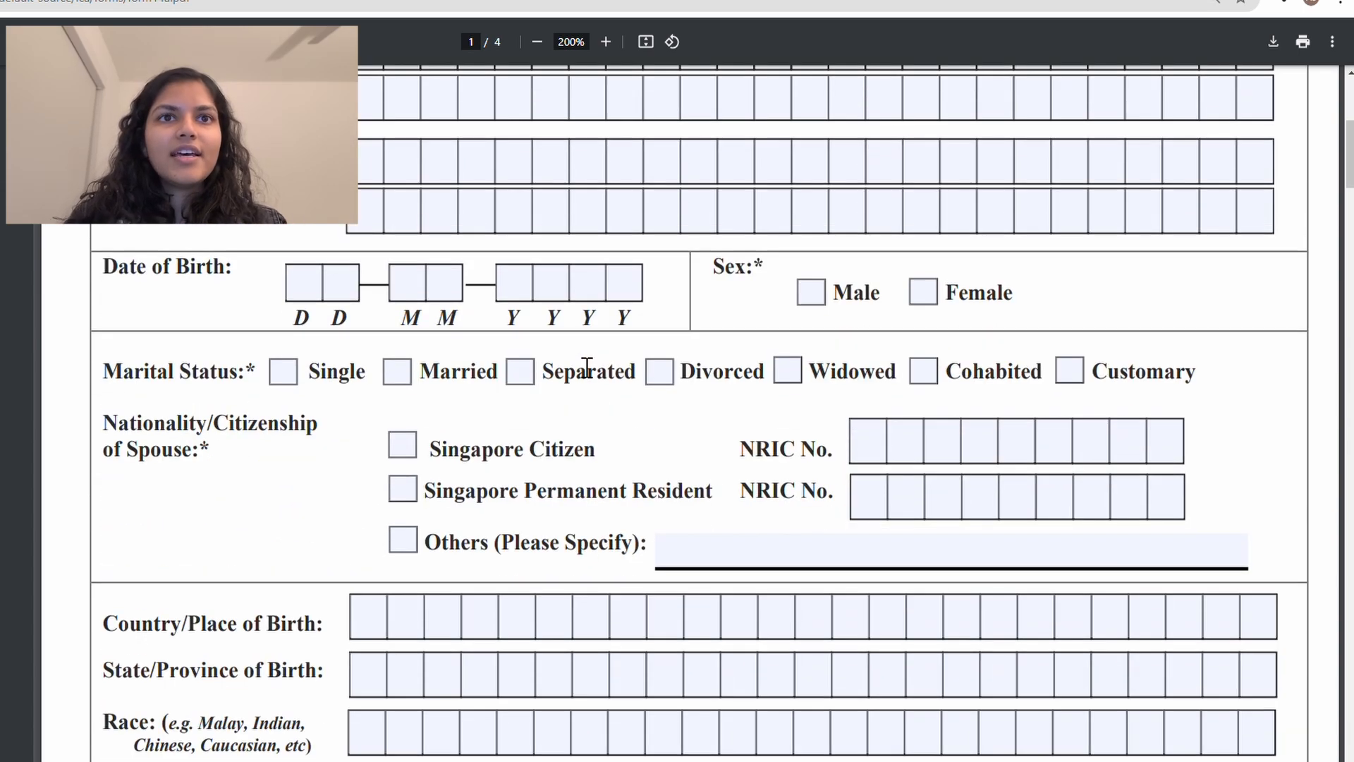
{"action": "type", "text": "12"}
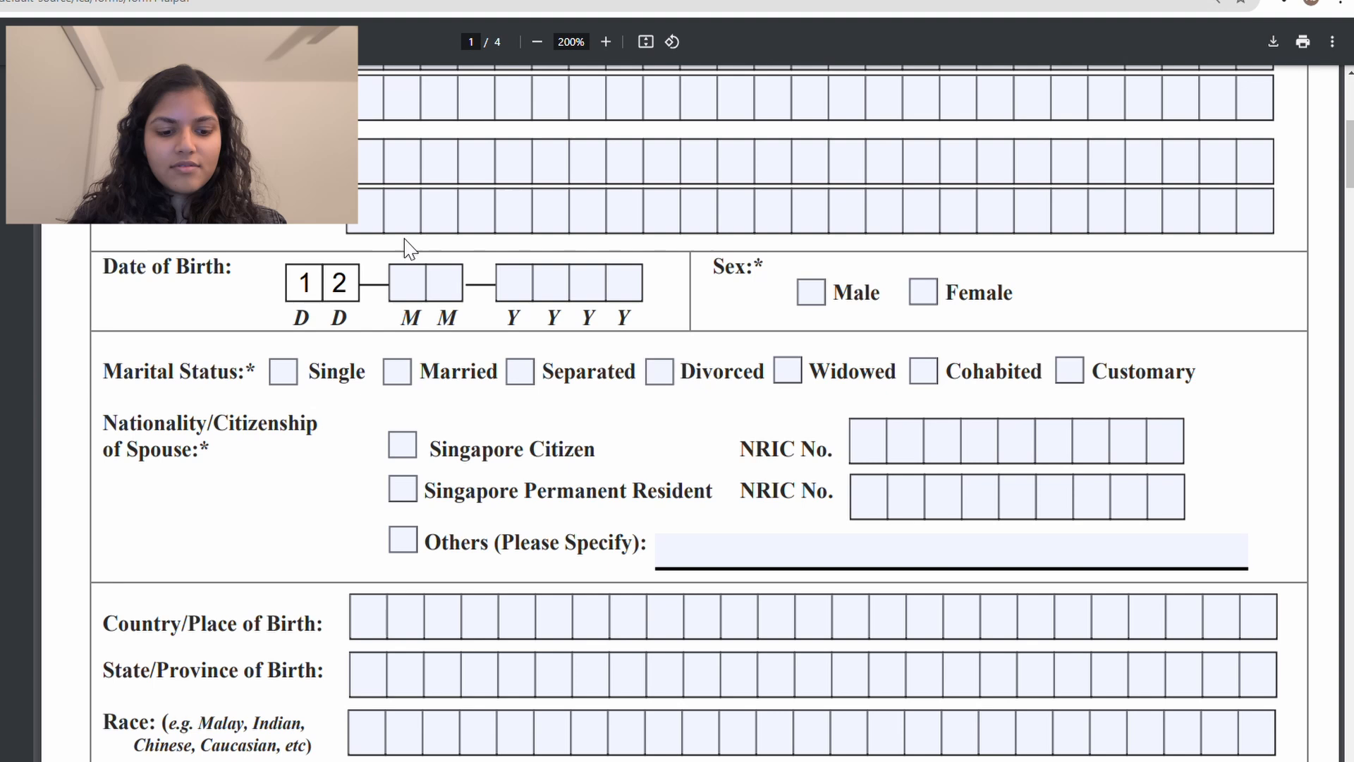
{"action": "left_click", "coordinate": [406, 282]}
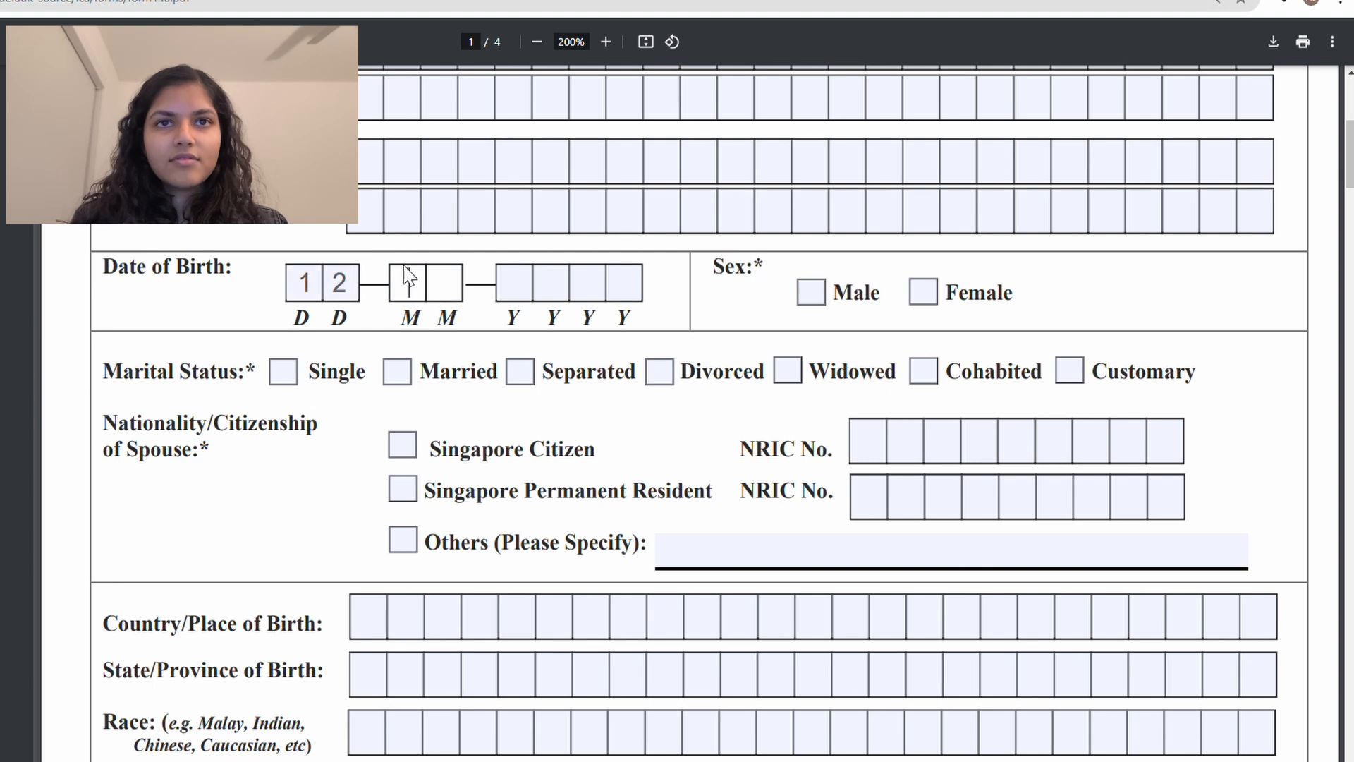
{"action": "type", "text": "10"}
{"action": "left_click", "coordinate": [525, 293]}
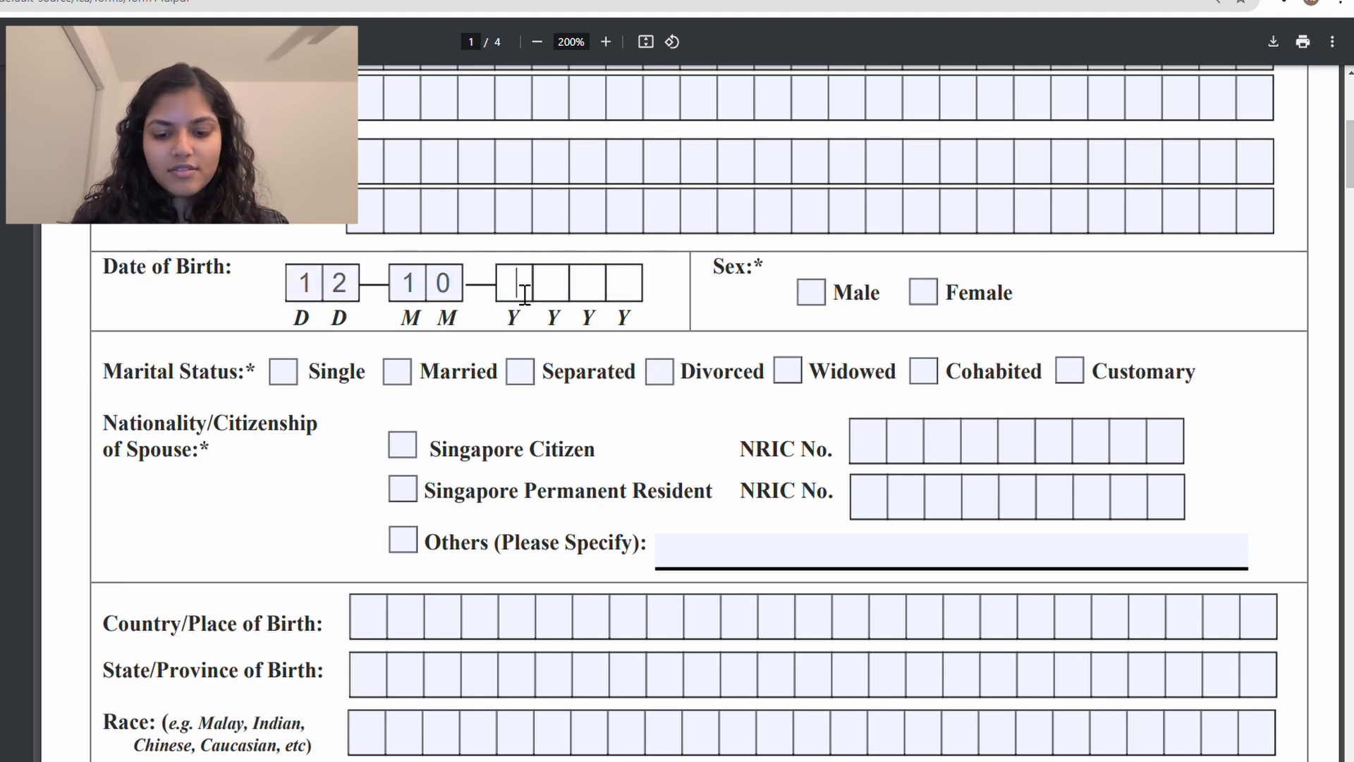
{"action": "type", "text": "1995"}
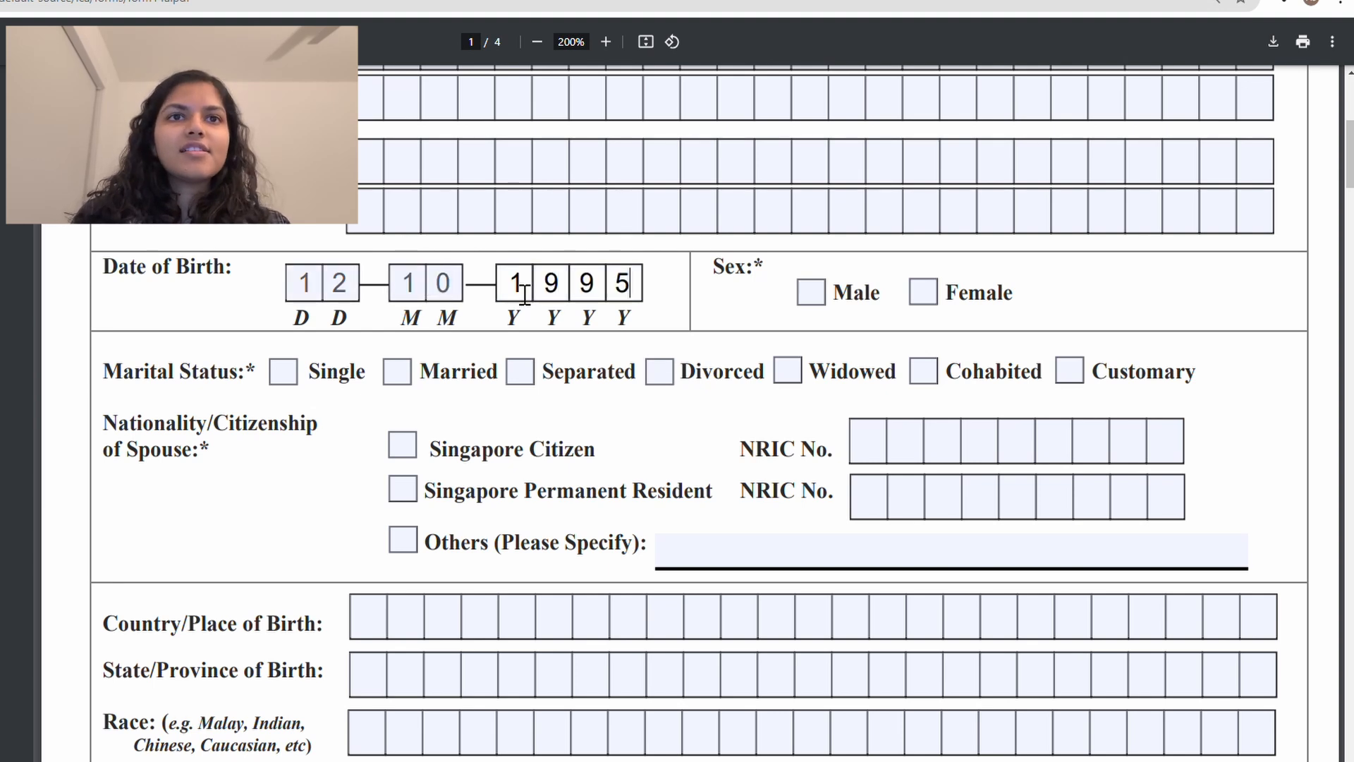
{"action": "left_click", "coordinate": [320, 304]}
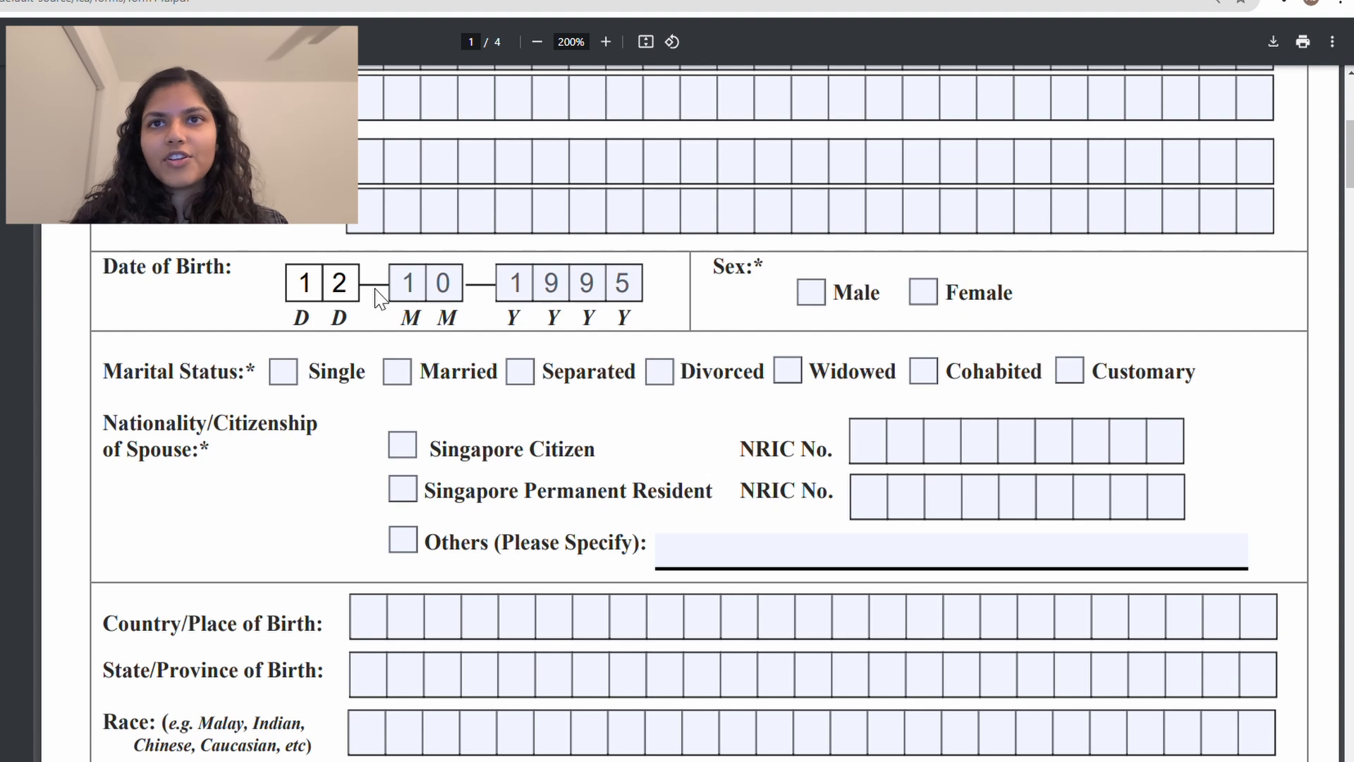
Step: Mark the applicant's sex as Female
{"action": "left_click", "coordinate": [922, 292]}
{"action": "scroll", "coordinate": [753, 391], "scroll_direction": "down", "scroll_amount": 1}
{"action": "scroll", "coordinate": [753, 394], "scroll_direction": "down", "scroll_amount": 1}
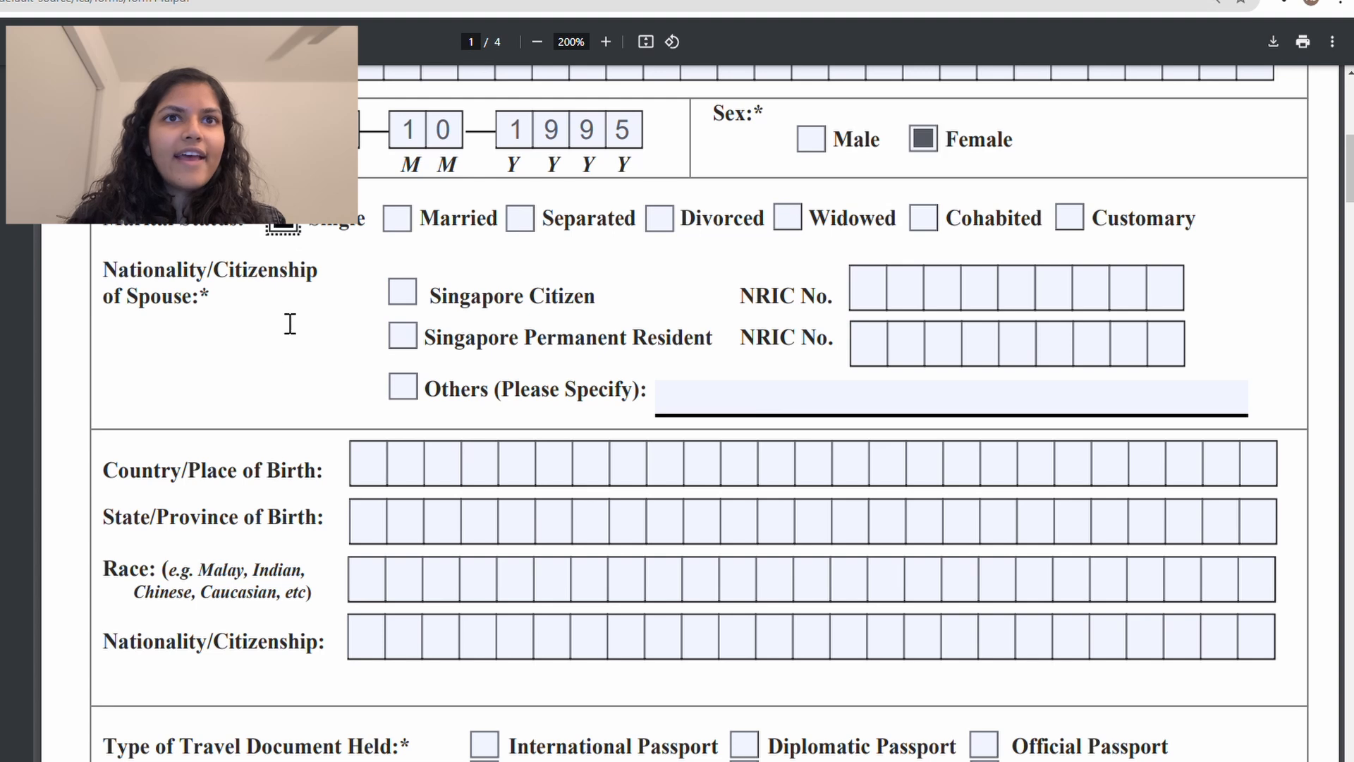
{"action": "scroll", "coordinate": [288, 324], "scroll_direction": "down", "scroll_amount": 1}
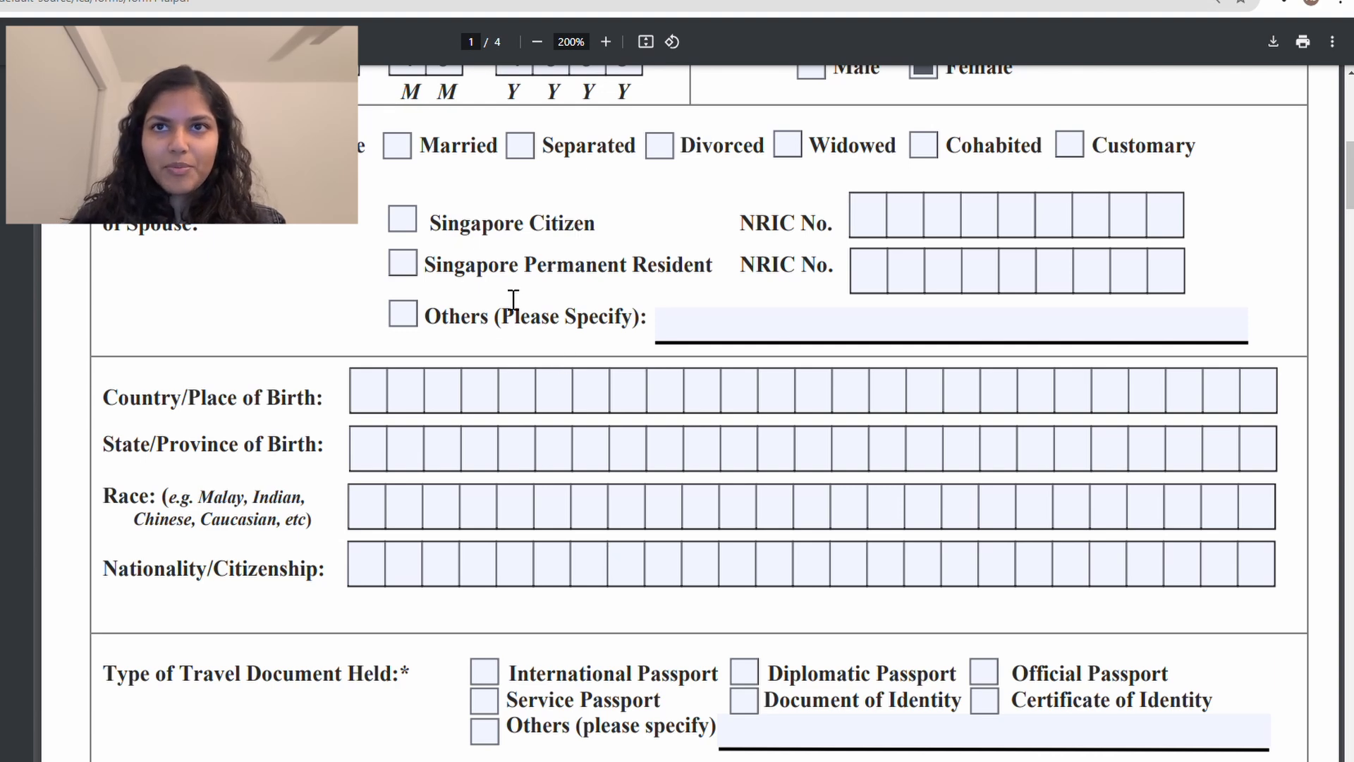
Step: Tick Others for the spouse's nationality and specify INDIAN
{"action": "left_click", "coordinate": [404, 321]}
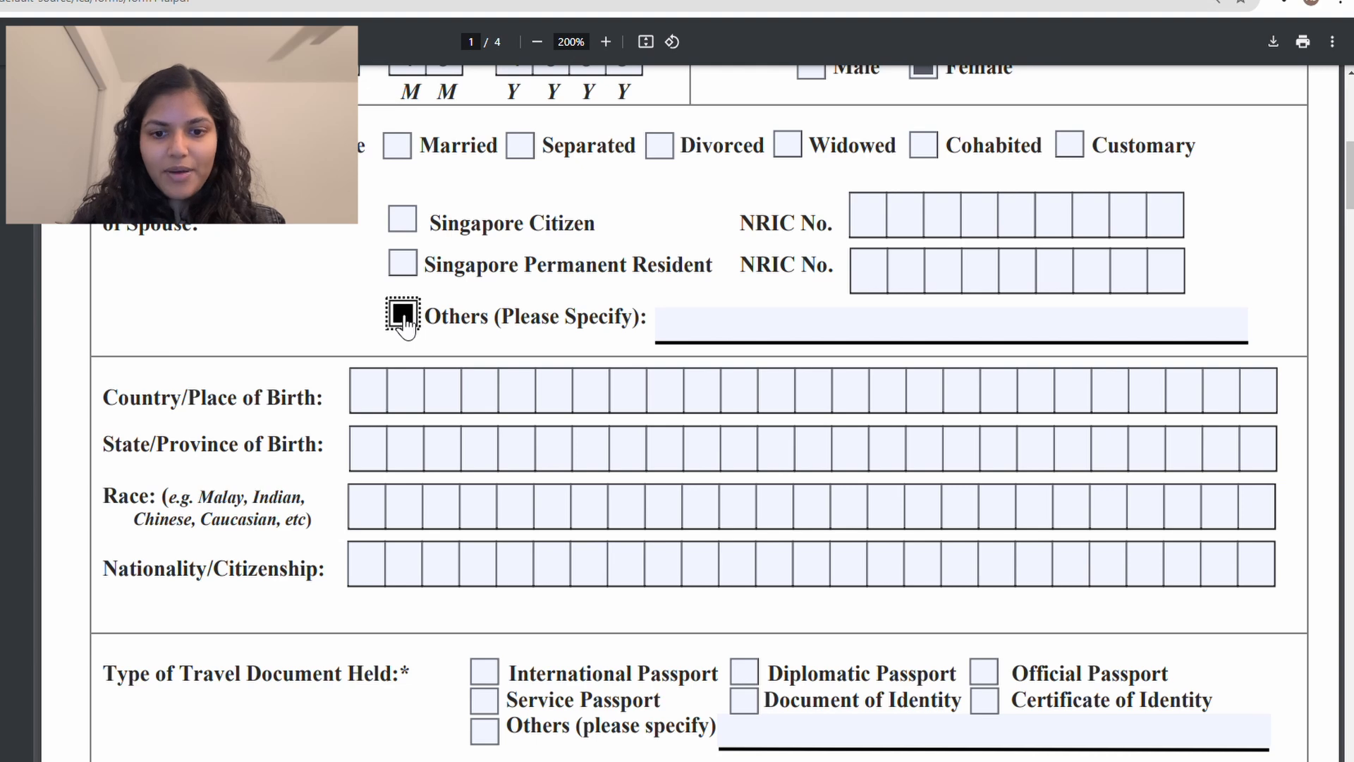
{"action": "left_click", "coordinate": [684, 338]}
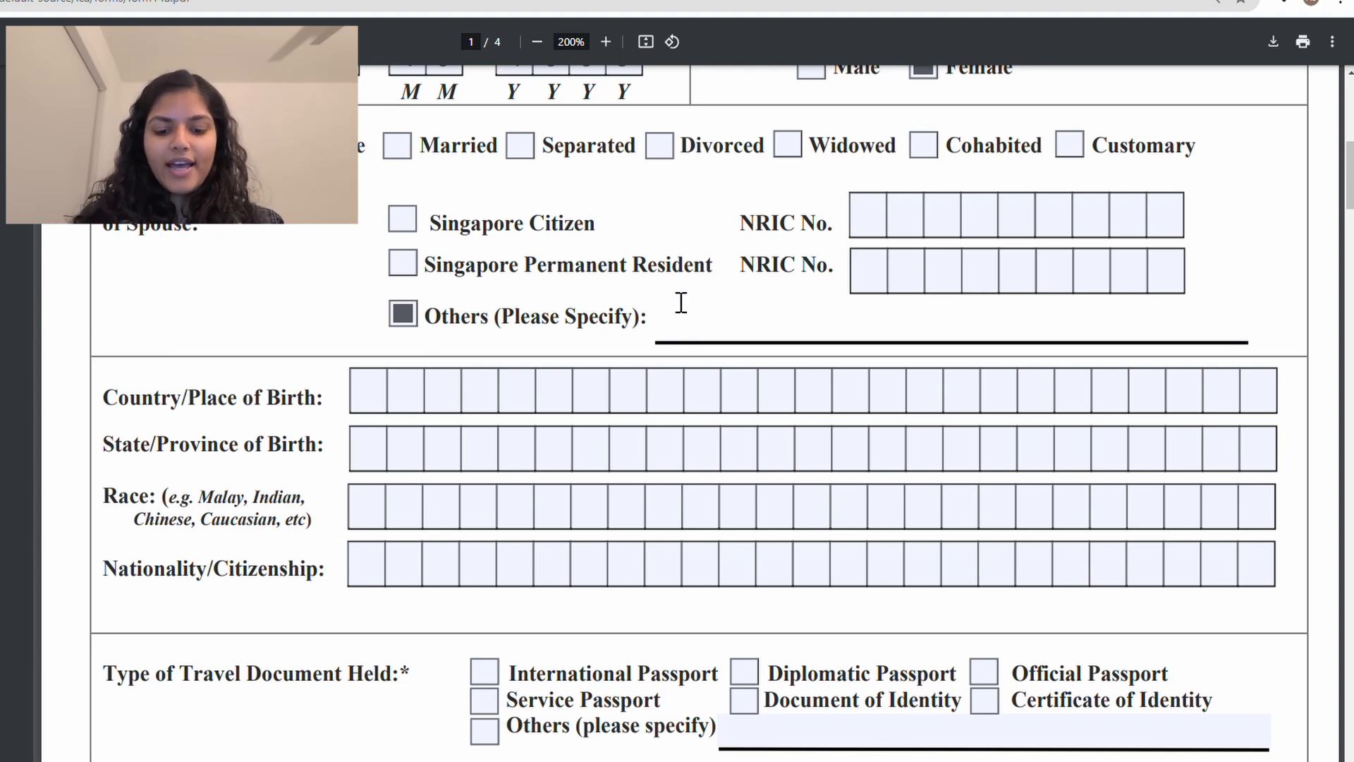
{"action": "type", "text": "INDIAN"}
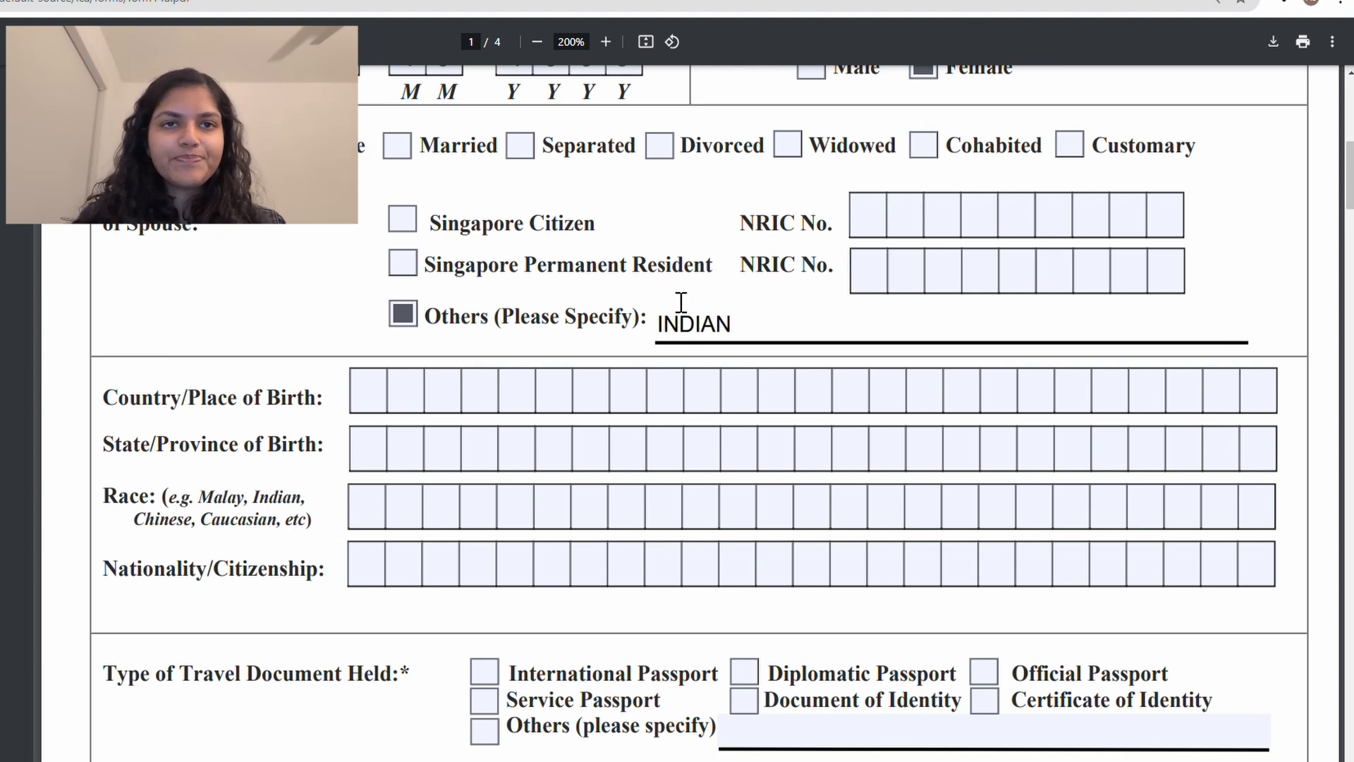
{"action": "scroll", "coordinate": [418, 320], "scroll_direction": "down", "scroll_amount": 2}
Step: Fill birth country INDIA, state MAHARASHTRA, race INDIAN and nationality INDIAN
{"action": "left_click", "coordinate": [379, 257]}
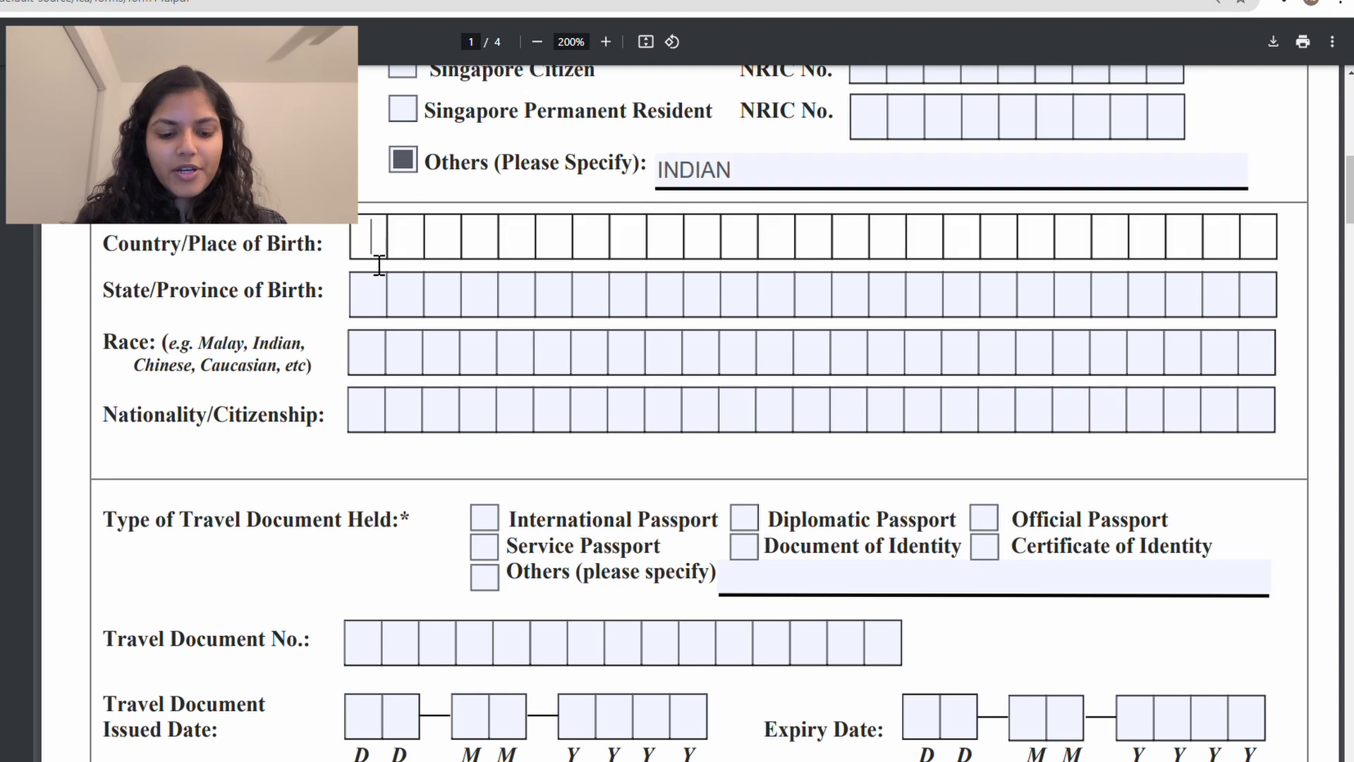
{"action": "type", "text": "INDIA"}
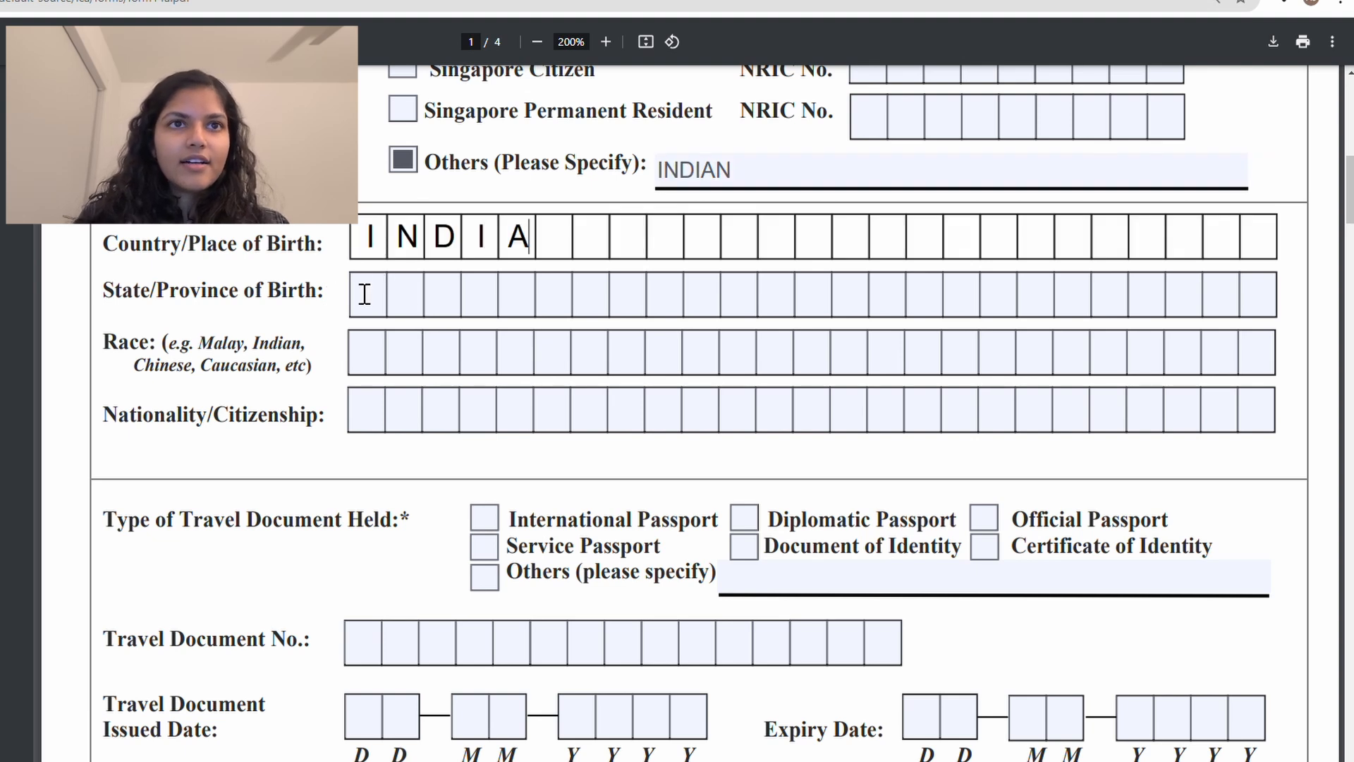
{"action": "left_click", "coordinate": [380, 311]}
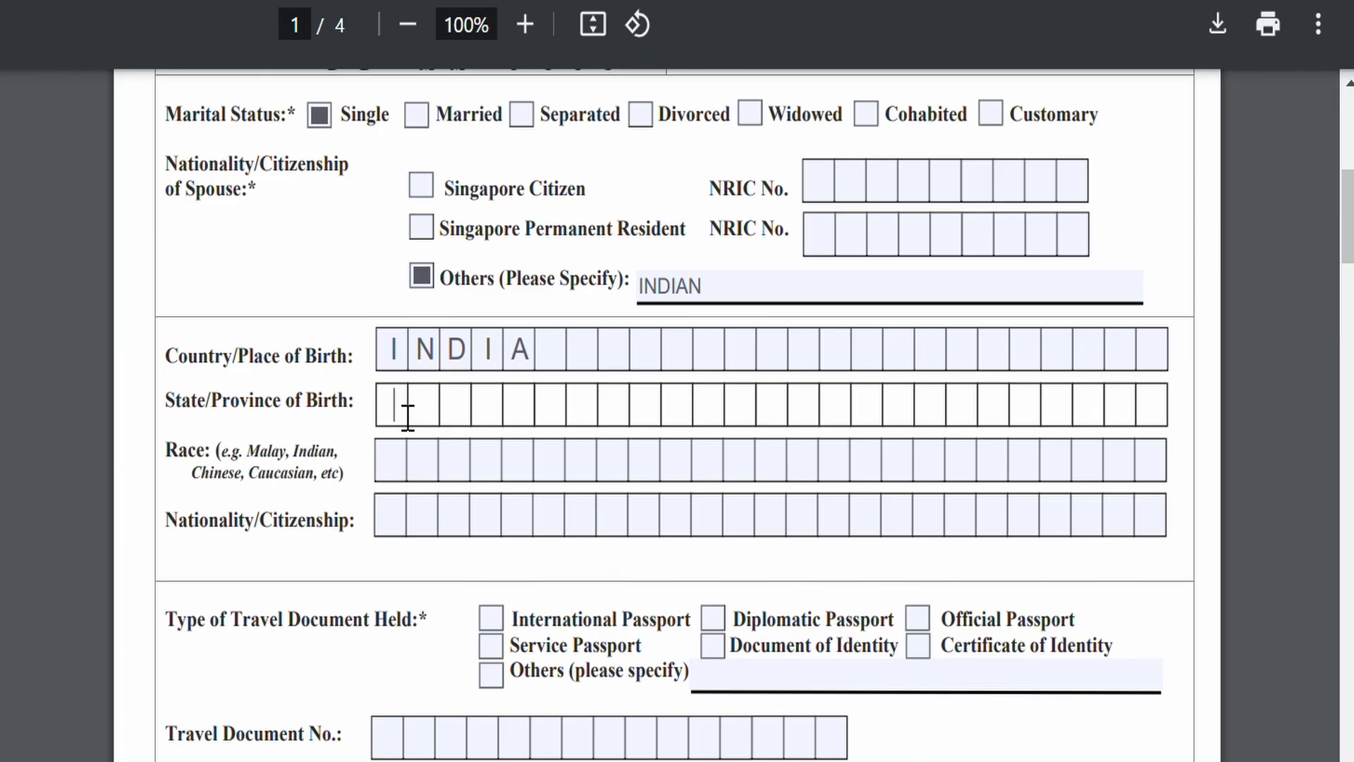
{"action": "type", "text": "MAHARASH"}
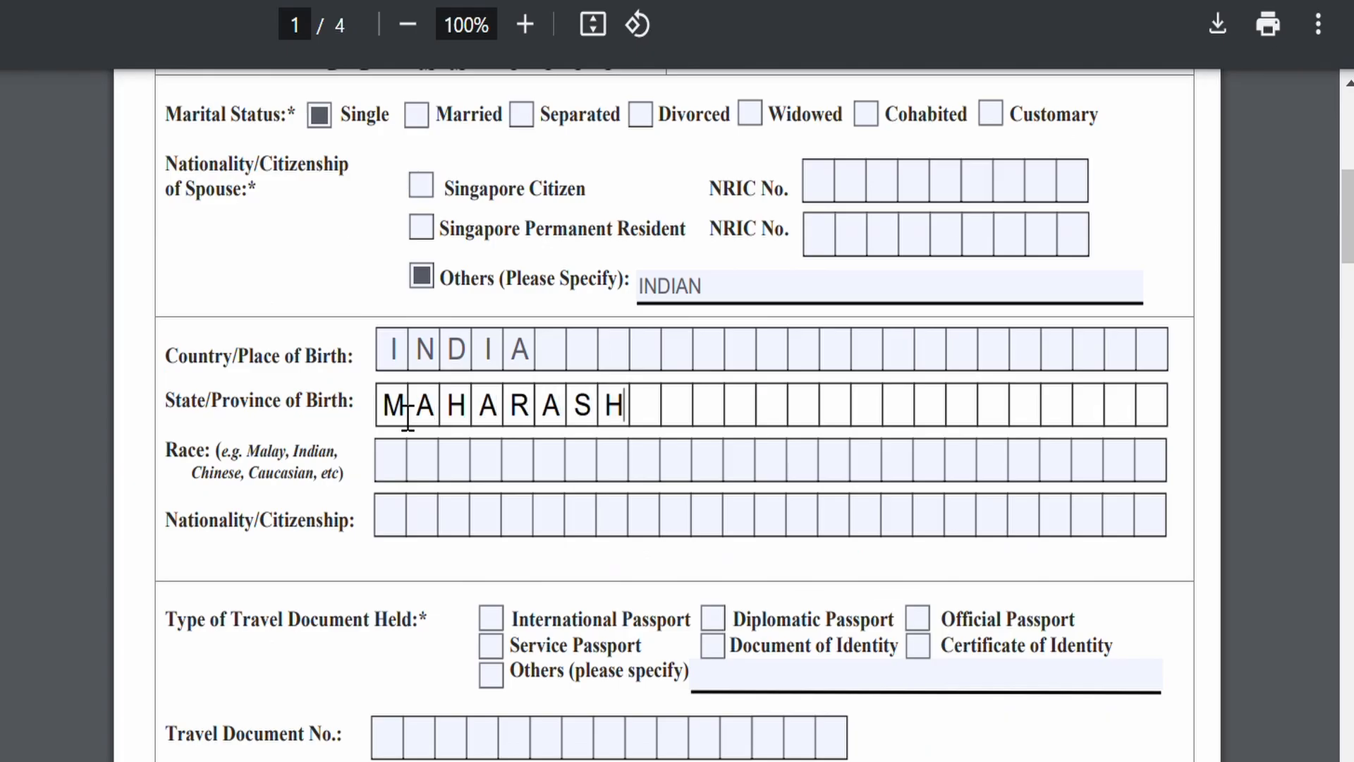
{"action": "type", "text": "TRA"}
{"action": "key", "text": "Tab"}
{"action": "type", "text": "INDIAN"}
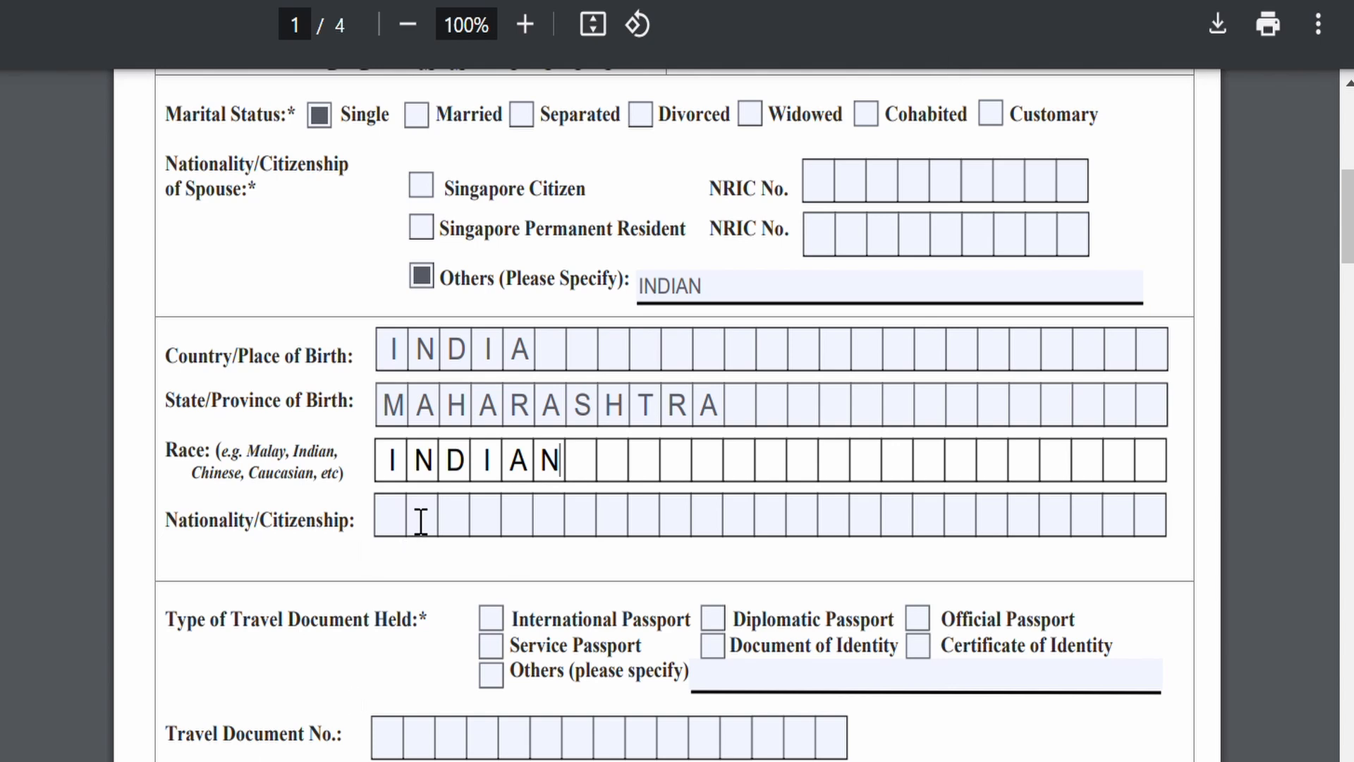
{"action": "key", "text": "Tab"}
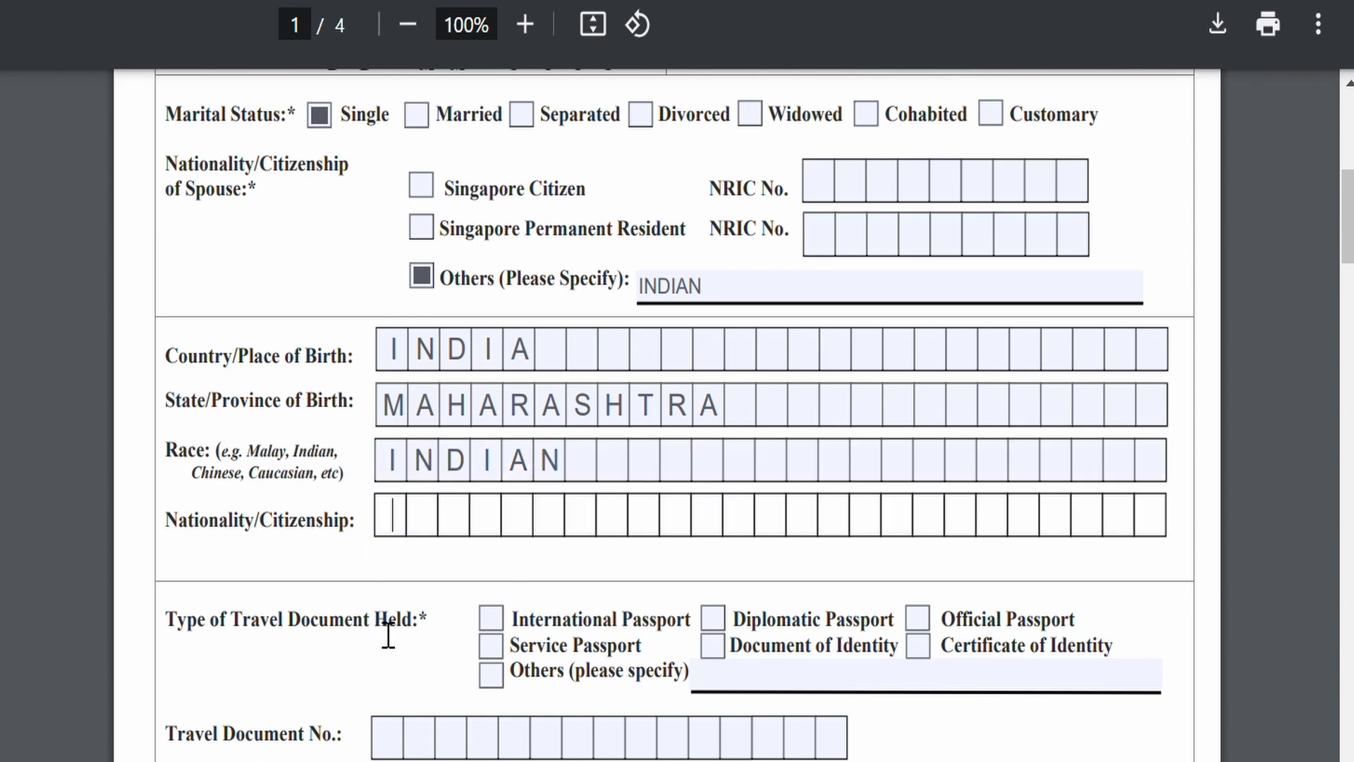
{"action": "type", "text": "INDIAN"}
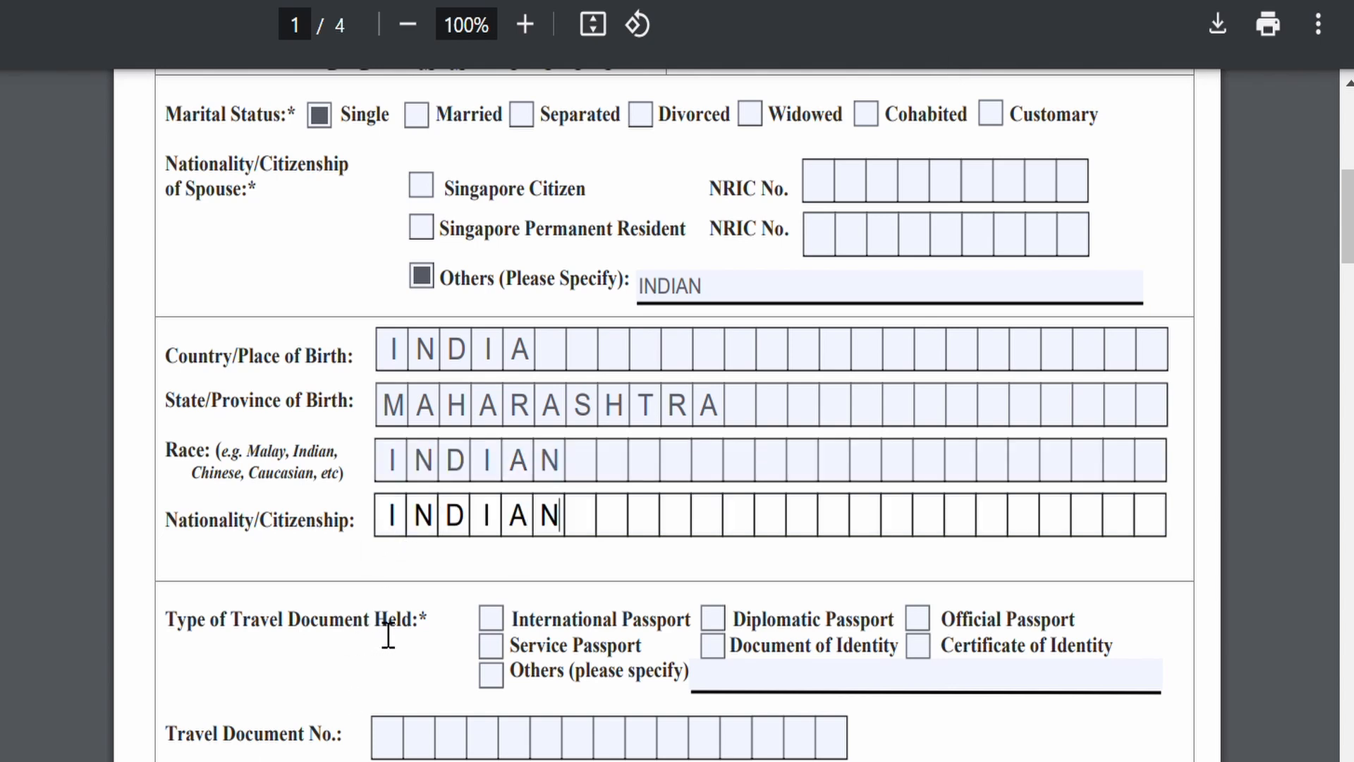
{"action": "scroll", "coordinate": [388, 634], "scroll_direction": "down", "scroll_amount": 1}
Step: Select International Passport as the travel document and enter its document number
{"action": "scroll", "coordinate": [388, 635], "scroll_direction": "down", "scroll_amount": 2}
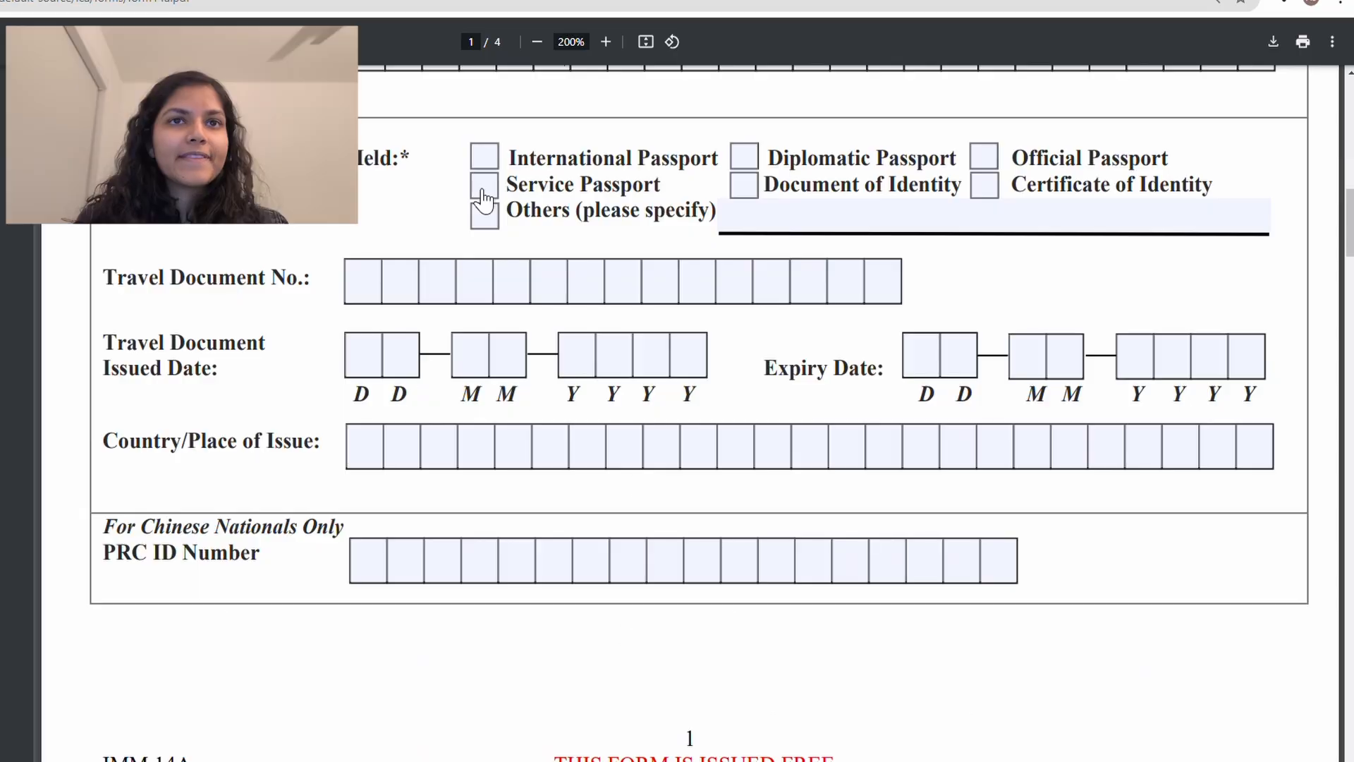
{"action": "left_click", "coordinate": [486, 157]}
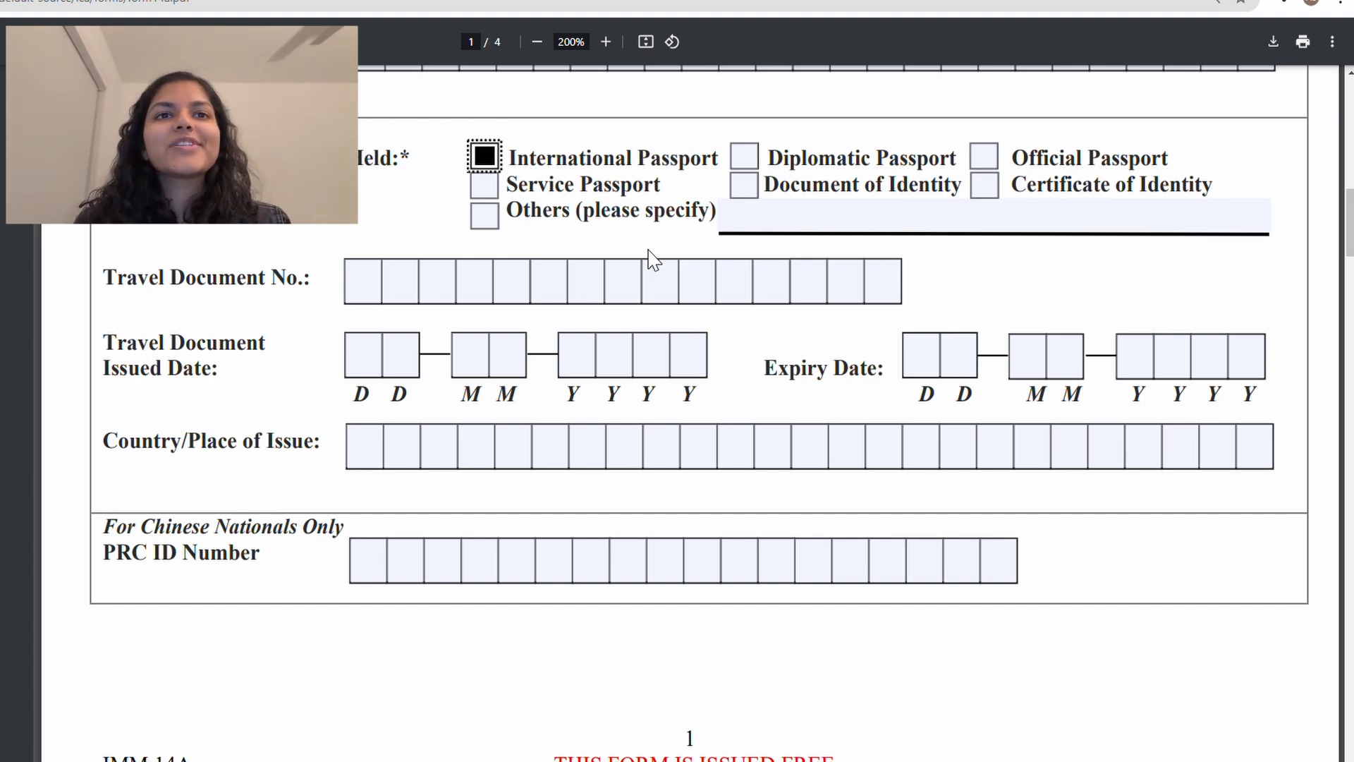
{"action": "scroll", "coordinate": [655, 260], "scroll_direction": "down", "scroll_amount": 1}
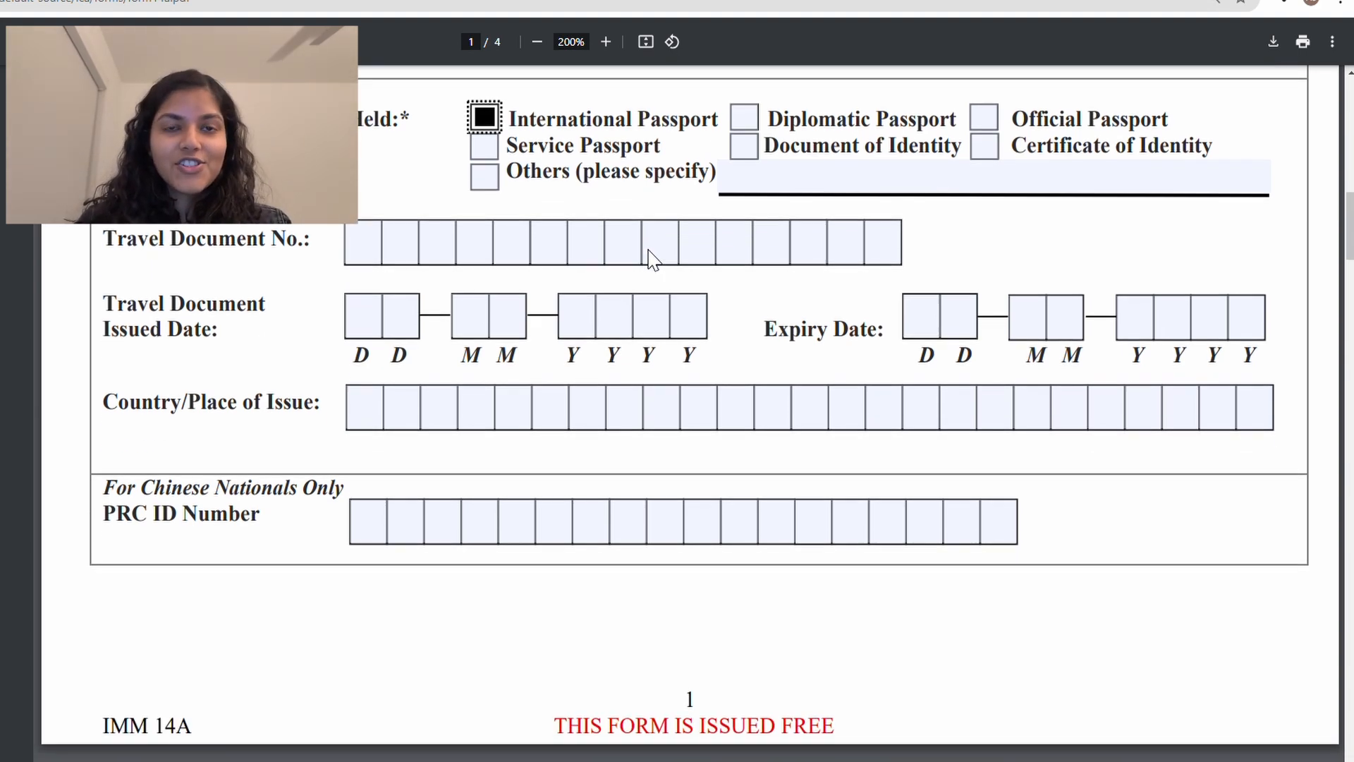
{"action": "left_click", "coordinate": [380, 258]}
{"action": "type", "text": "P"}
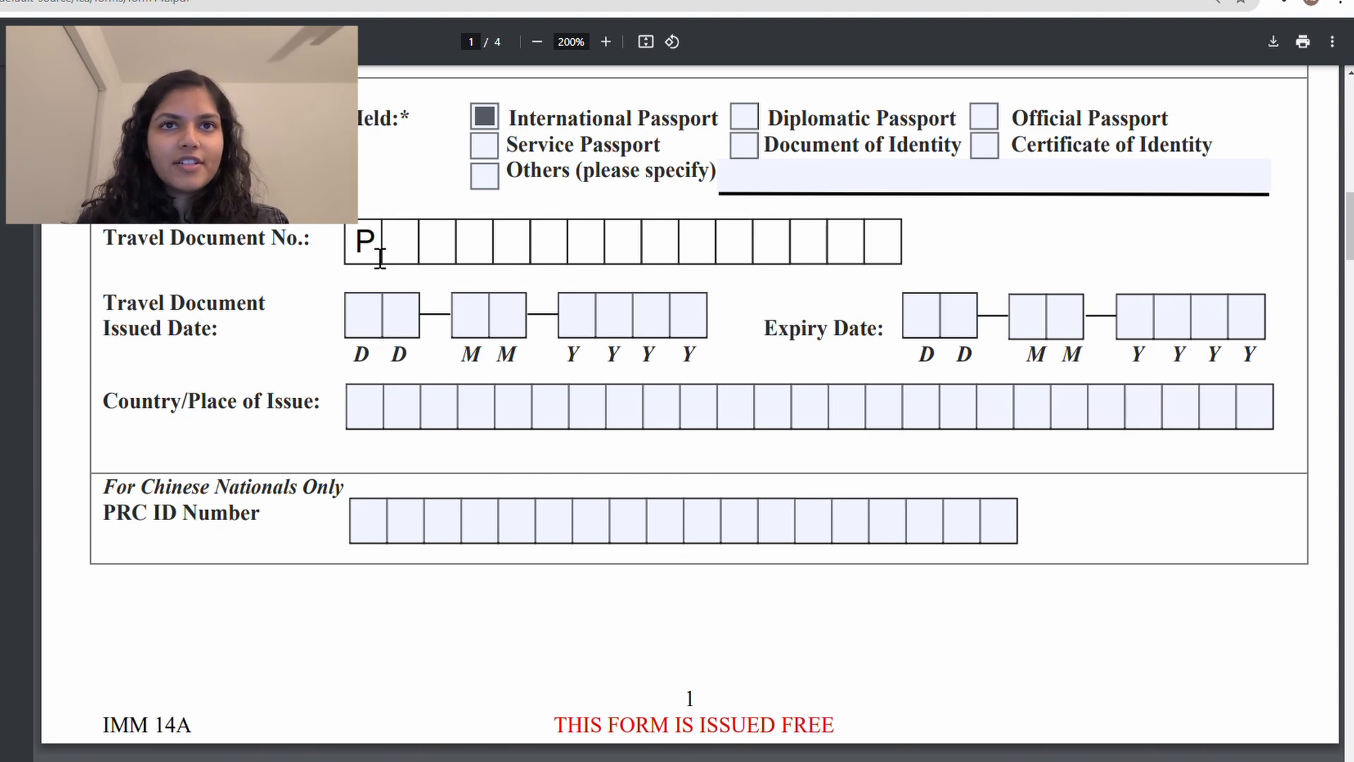
{"action": "type", "text": "1234567"}
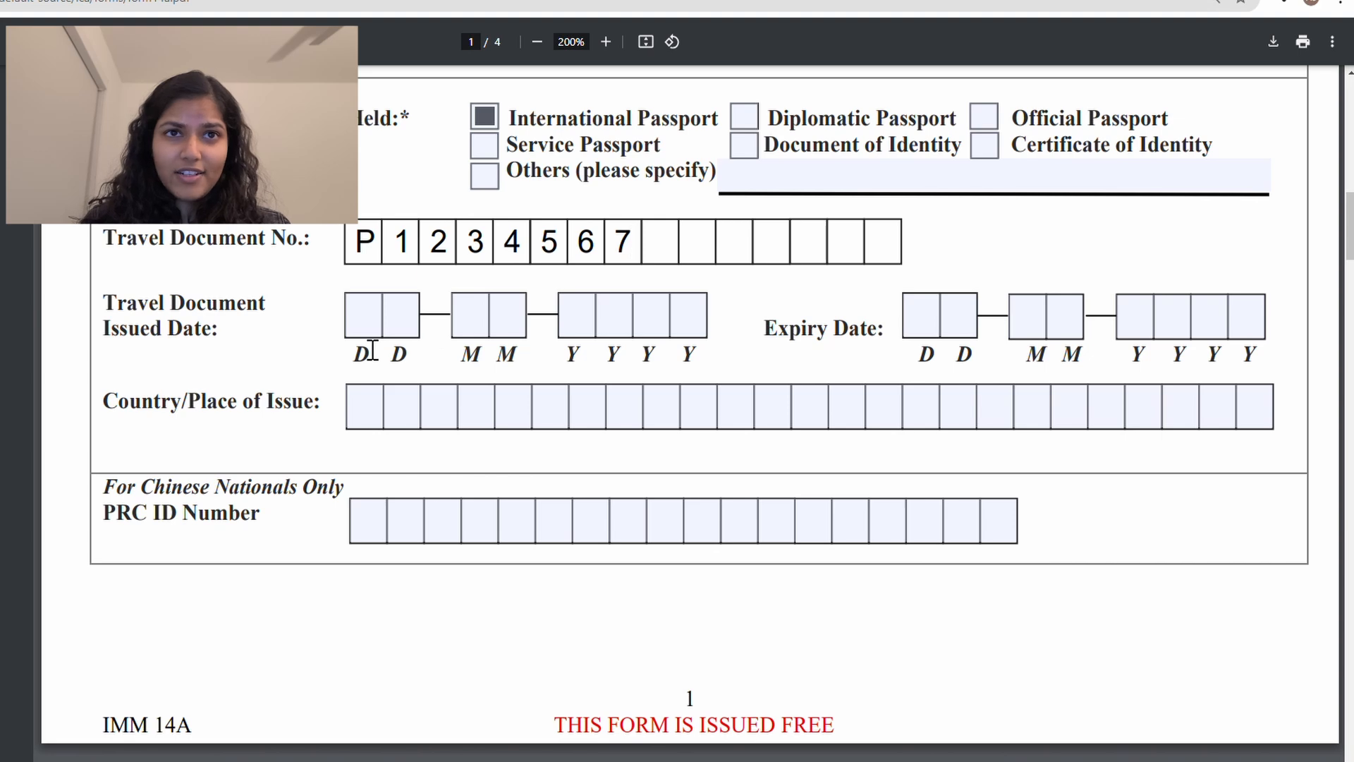
Step: Enter issue date 09/10/2024, correcting the year, and expiry date 09/13/2029
{"action": "scroll", "coordinate": [373, 338], "scroll_direction": "down", "scroll_amount": 1}
{"action": "left_click", "coordinate": [364, 275]}
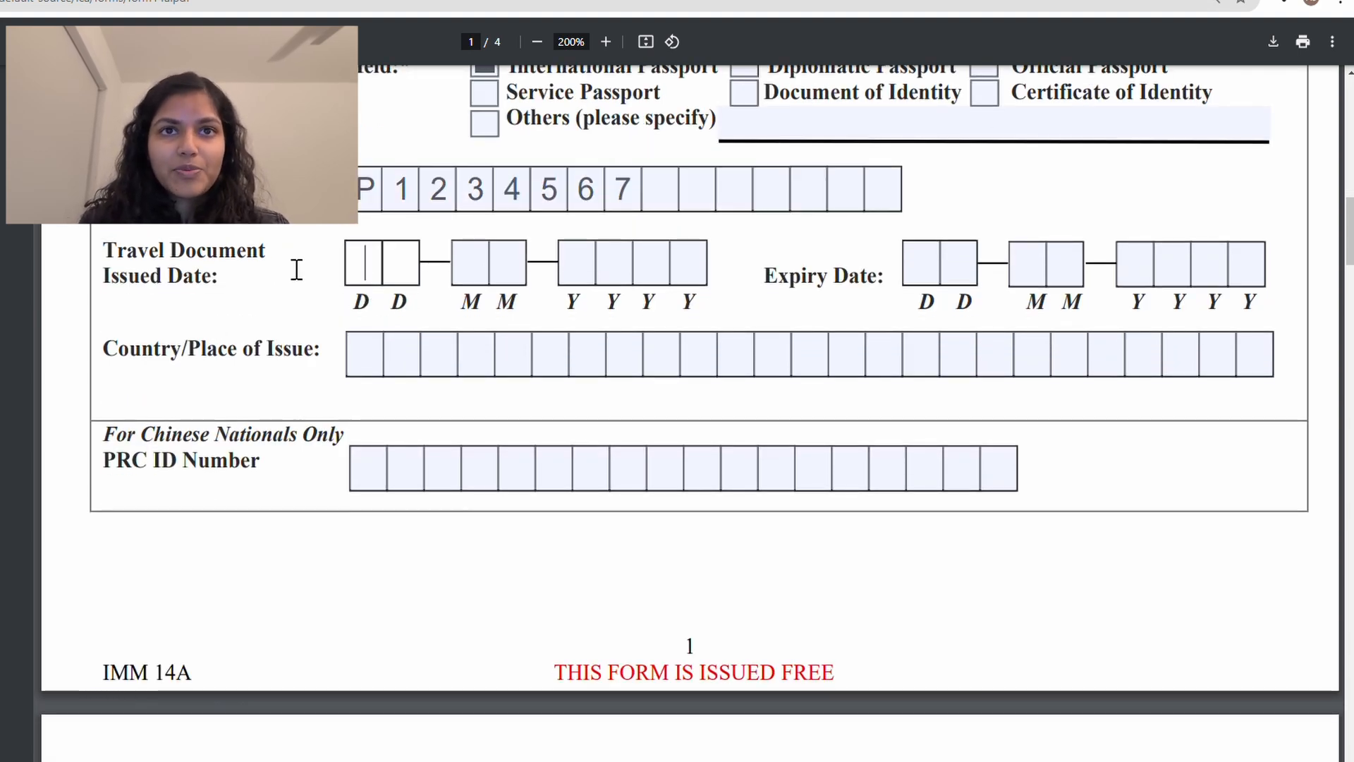
{"action": "type", "text": "09"}
{"action": "key", "text": "Tab"}
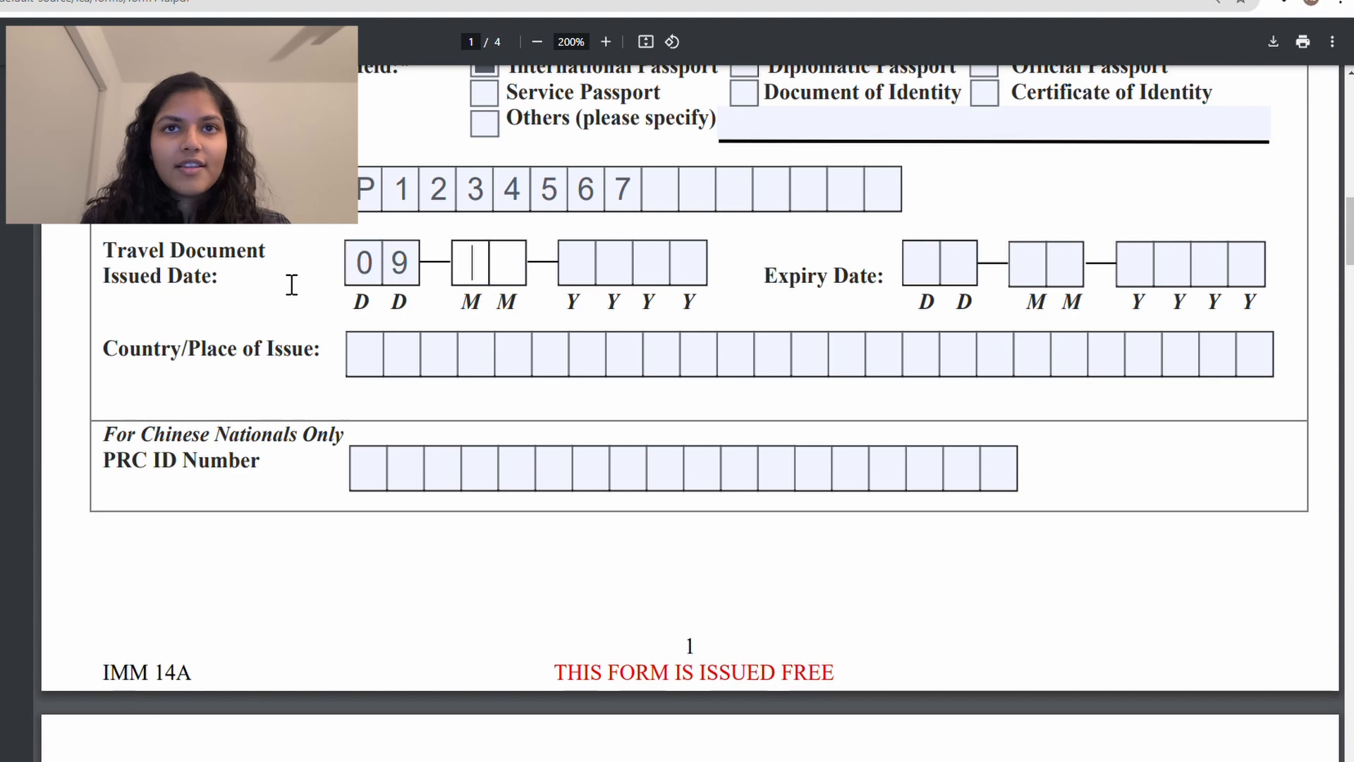
{"action": "type", "text": "10"}
{"action": "key", "text": "Tab"}
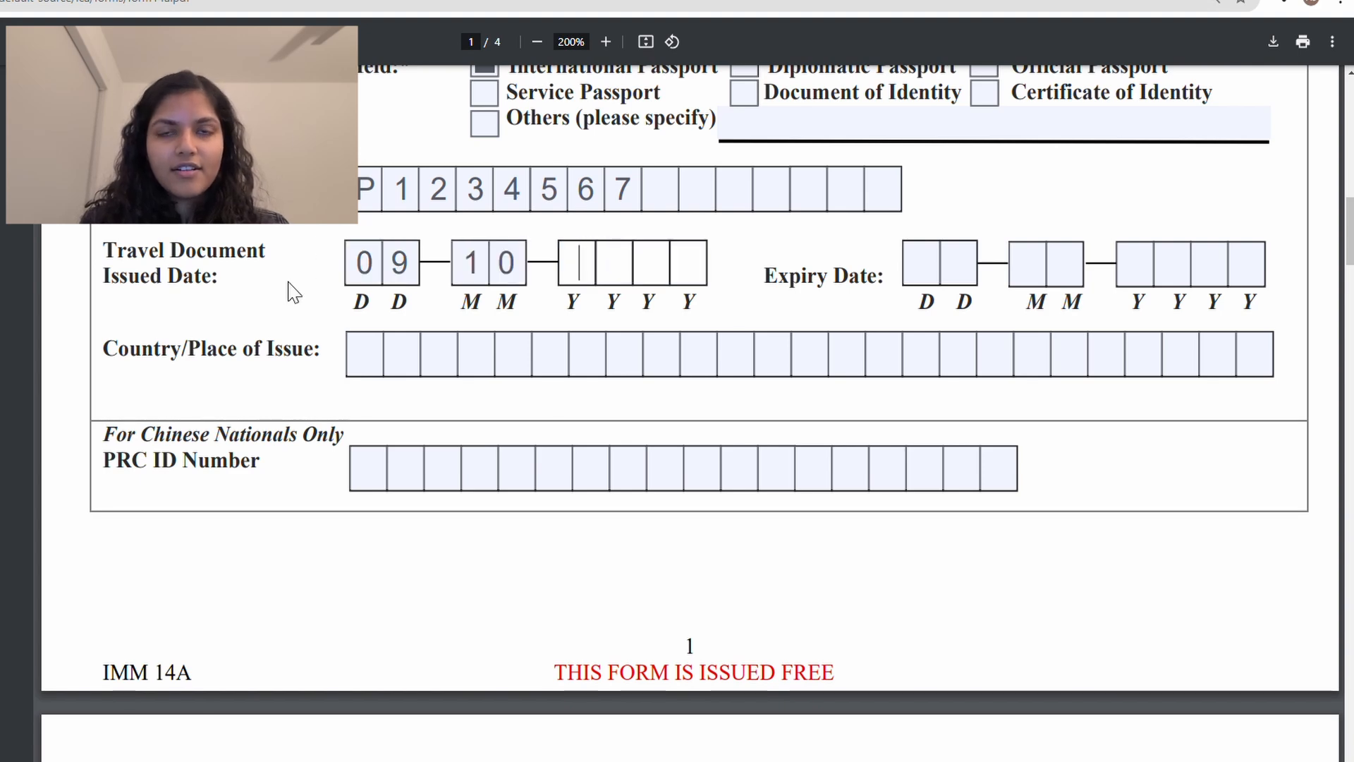
{"action": "type", "text": "2025"}
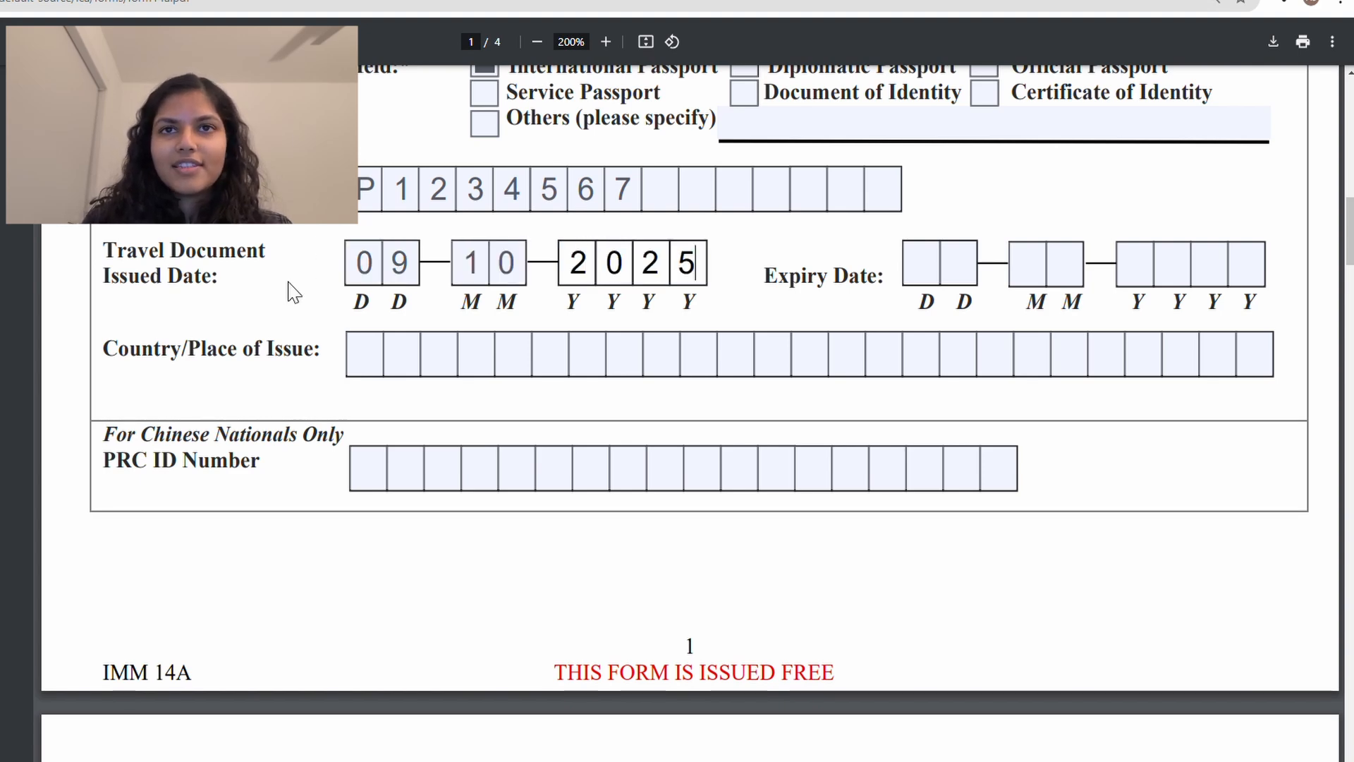
{"action": "left_click_drag", "start_coordinate": [602, 257], "coordinate": [712, 267]}
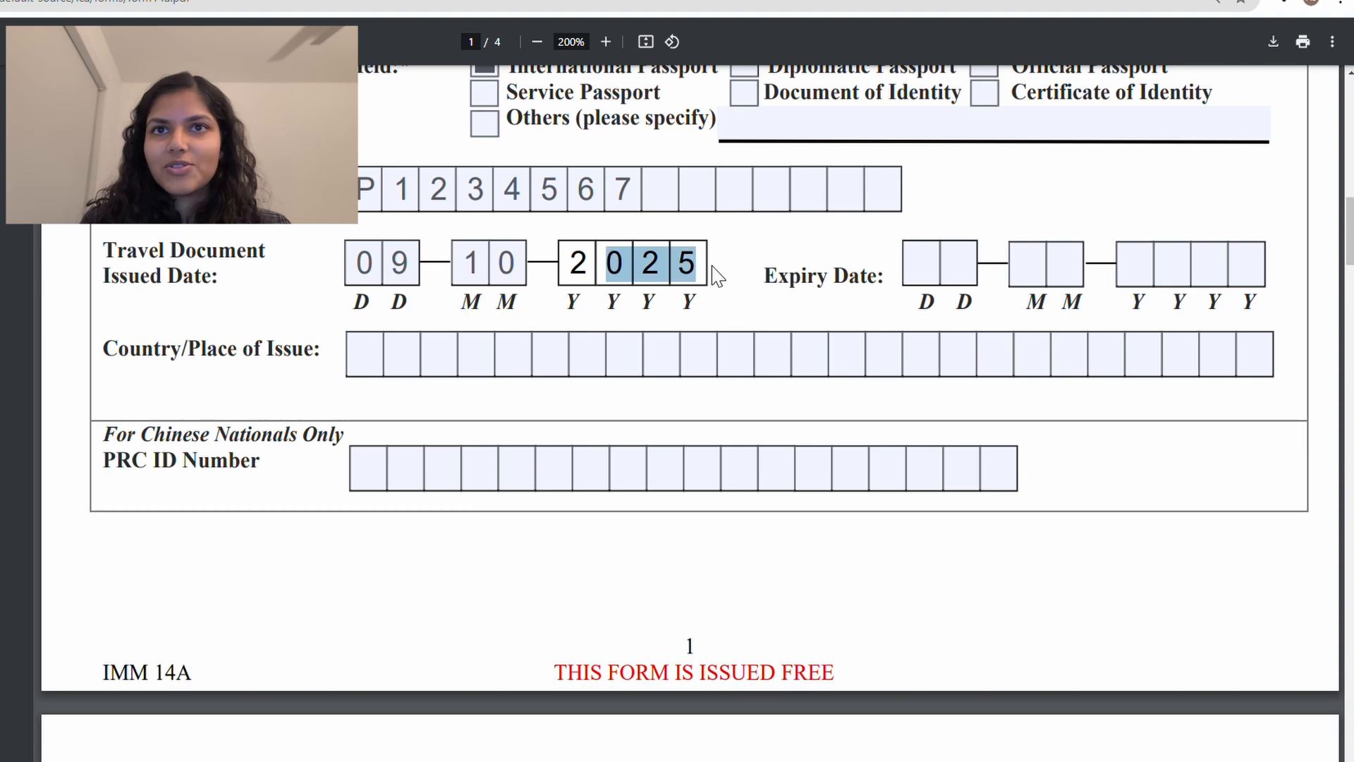
{"action": "left_click", "coordinate": [700, 281]}
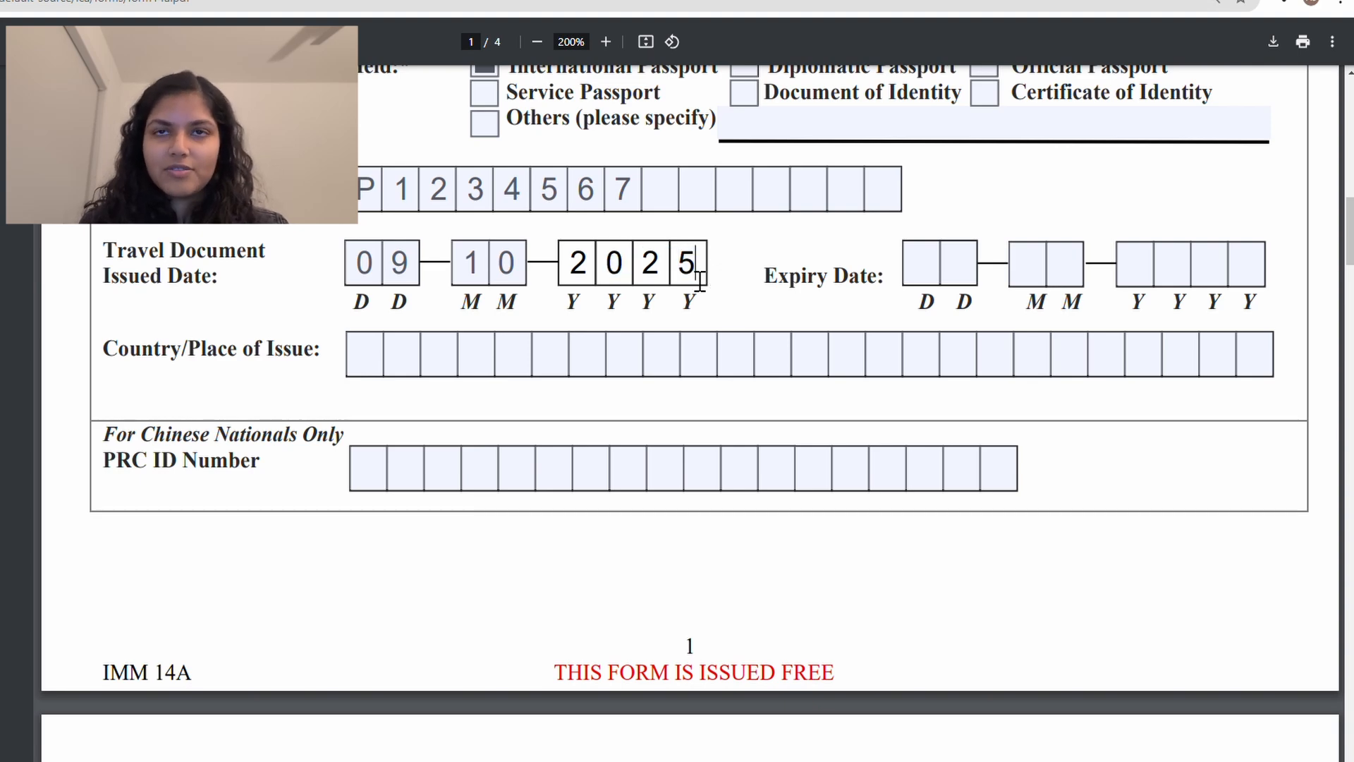
{"action": "key", "text": "BackSpace"}
{"action": "type", "text": "4"}
{"action": "left_click", "coordinate": [922, 262]}
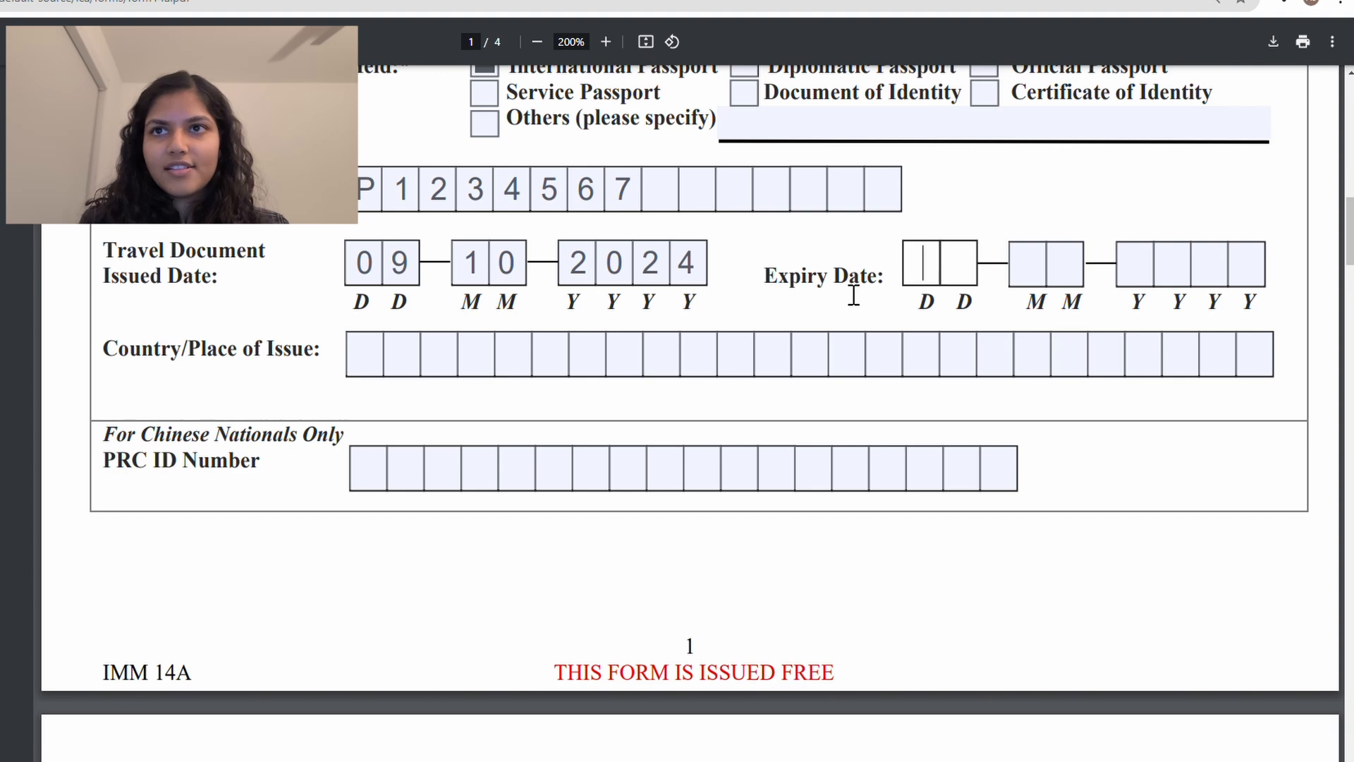
{"action": "type", "text": "0913"}
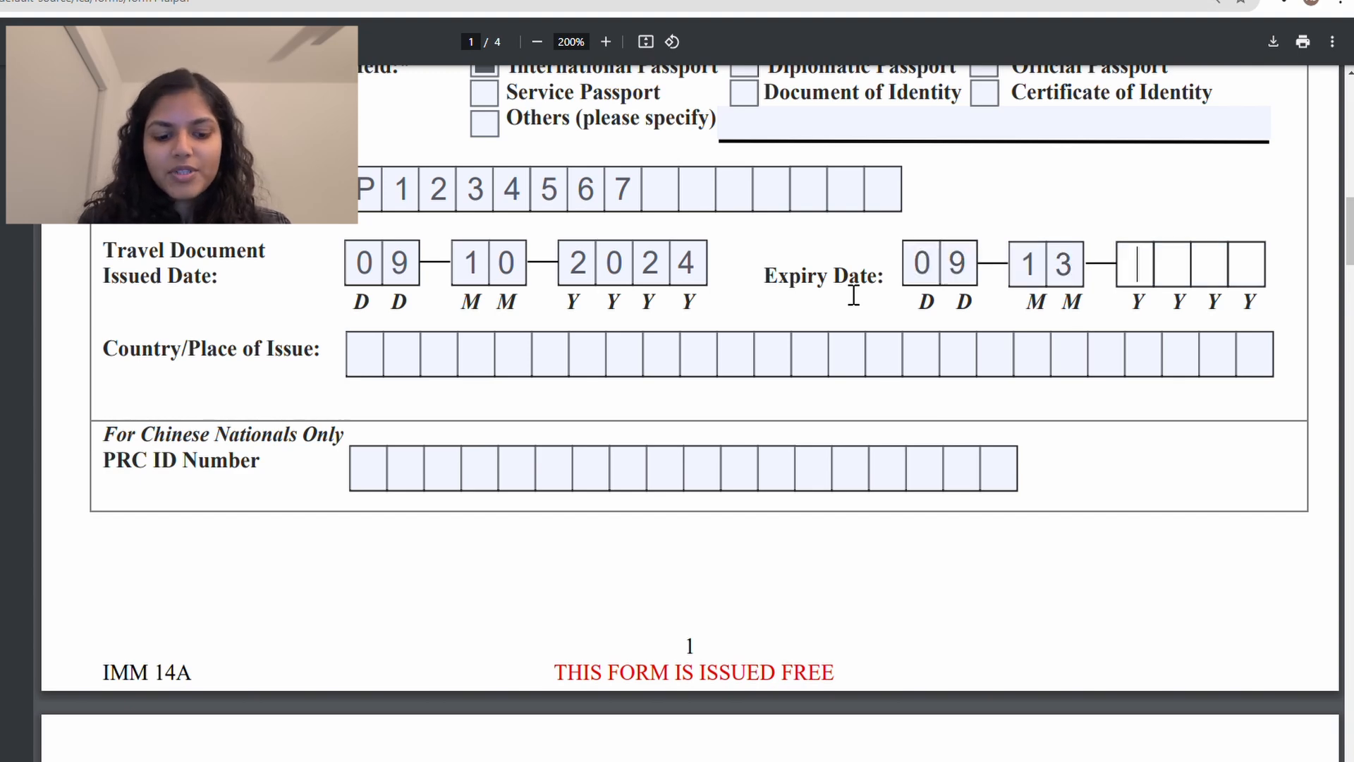
{"action": "type", "text": "2029"}
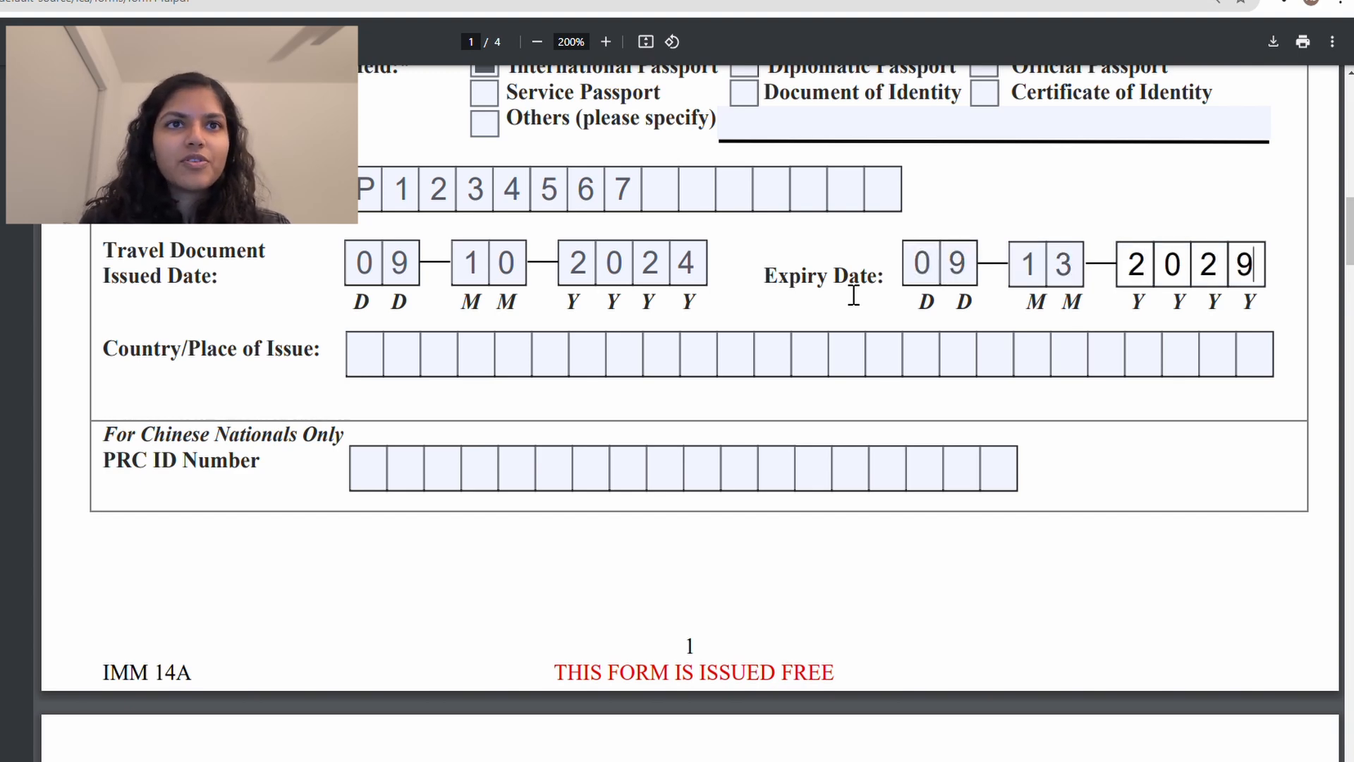
Step: Enter INDIA as the passport's country/place of issue
{"action": "scroll", "coordinate": [853, 295], "scroll_direction": "down", "scroll_amount": 2}
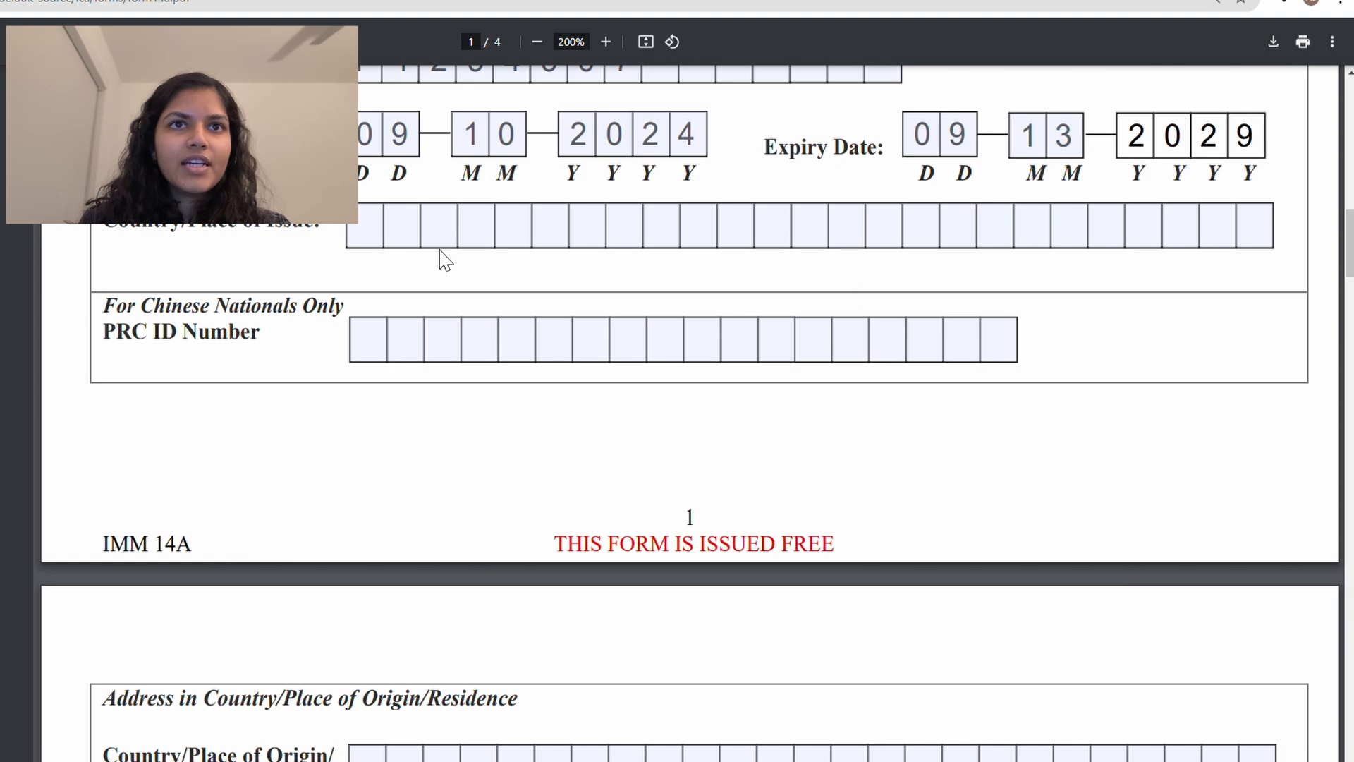
{"action": "left_click", "coordinate": [414, 242]}
{"action": "type", "text": "INDIA"}
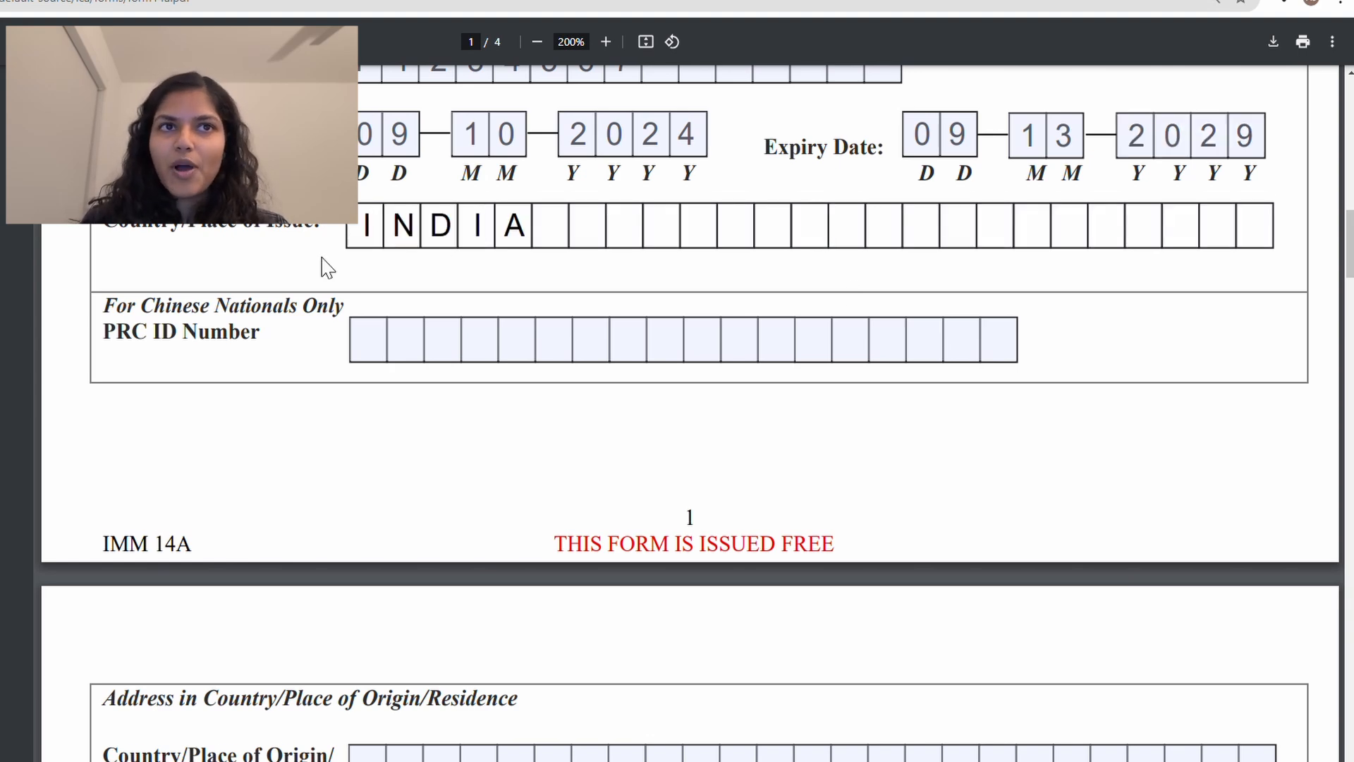
{"action": "scroll", "coordinate": [296, 258], "scroll_direction": "down", "scroll_amount": 1}
{"action": "left_click", "coordinate": [246, 241]}
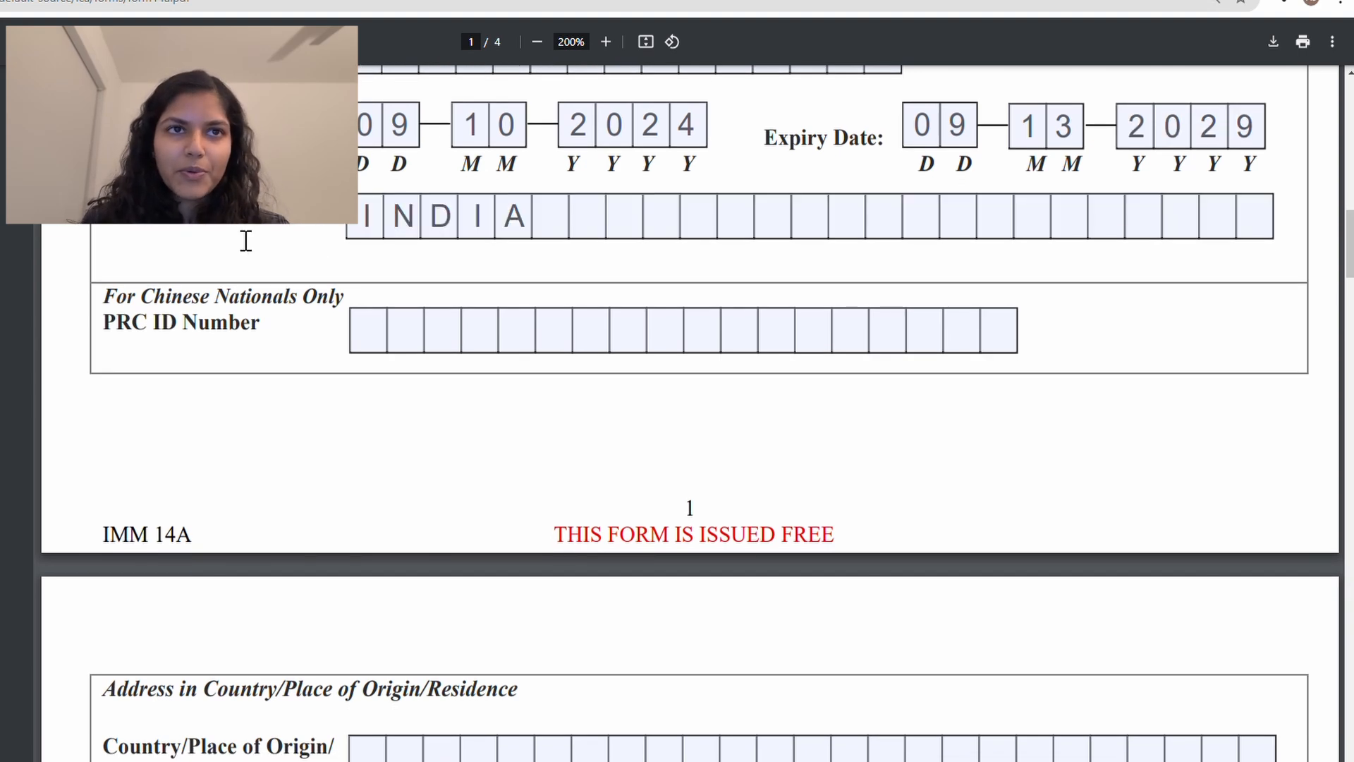
{"action": "scroll", "coordinate": [250, 265], "scroll_direction": "down", "scroll_amount": 1}
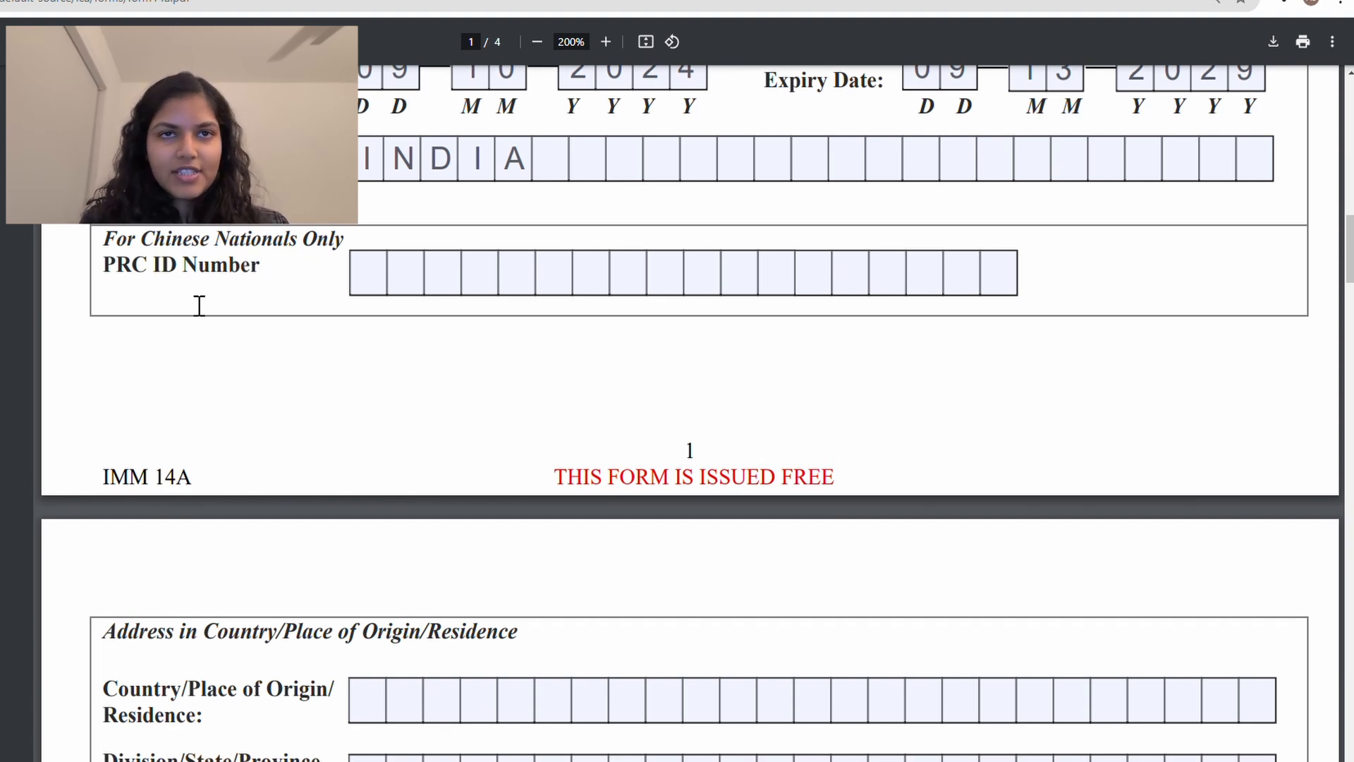
Step: Enter INDIA as the country/place of origin/residence on page 2
{"action": "triple_click", "coordinate": [169, 281]}
{"action": "left_click", "coordinate": [308, 287]}
{"action": "scroll", "coordinate": [317, 287], "scroll_direction": "down", "scroll_amount": 4}
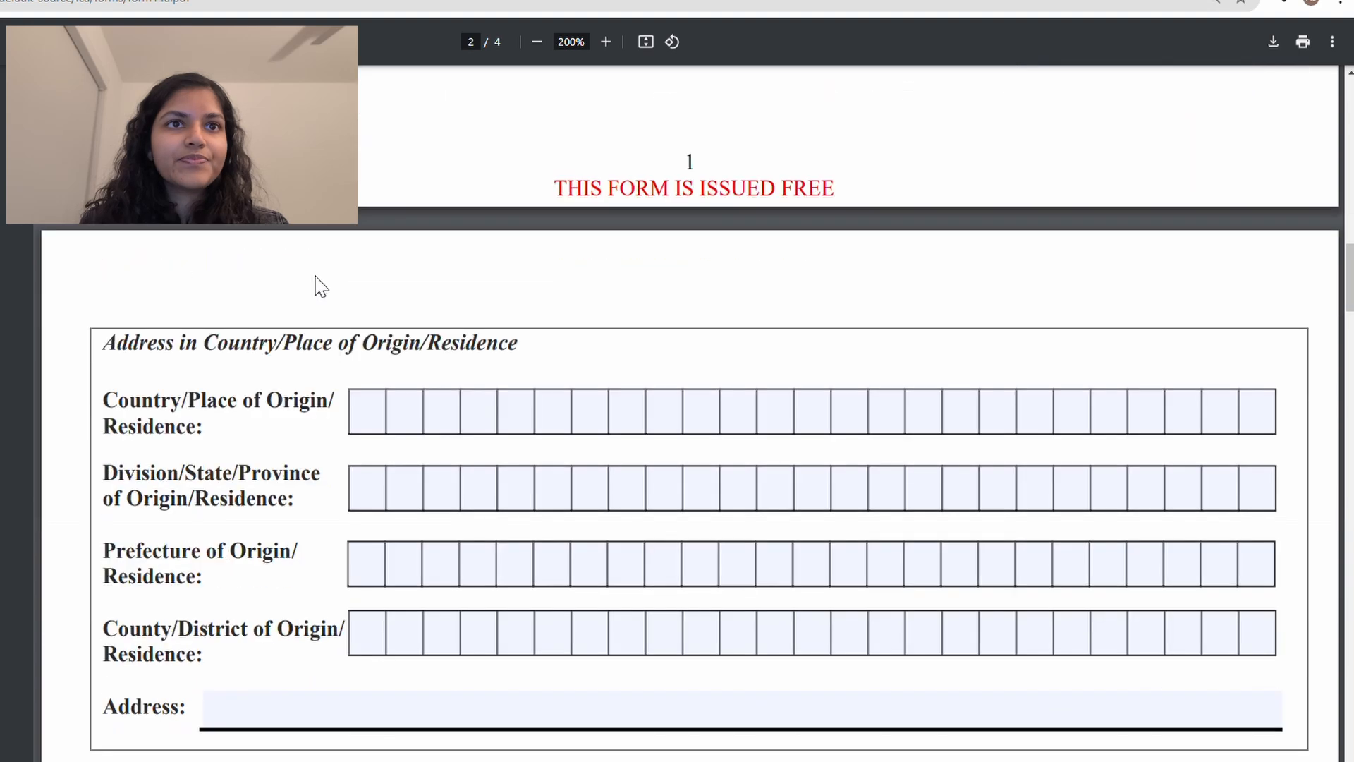
{"action": "scroll", "coordinate": [320, 285], "scroll_direction": "down", "scroll_amount": 3}
{"action": "left_click", "coordinate": [387, 234]}
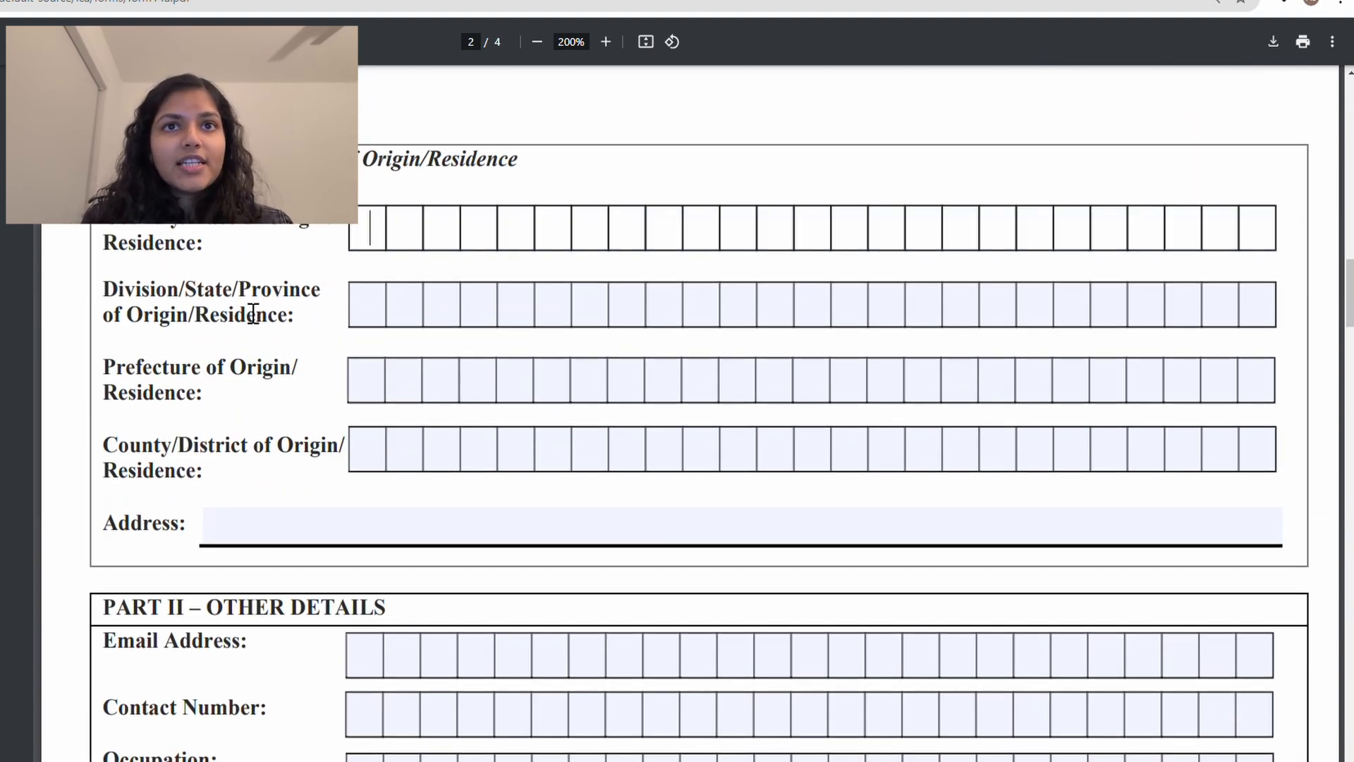
{"action": "type", "text": "INDIA"}
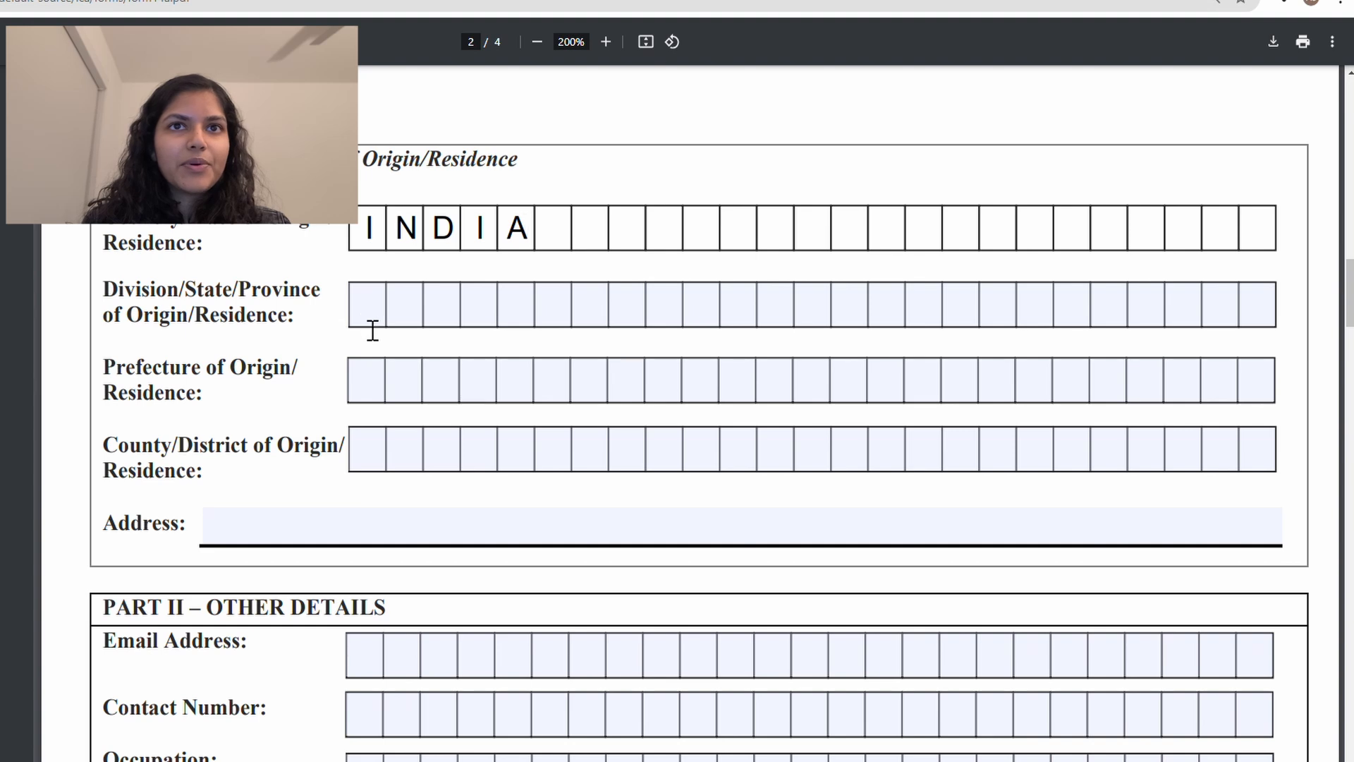
{"action": "double_click", "coordinate": [426, 246]}
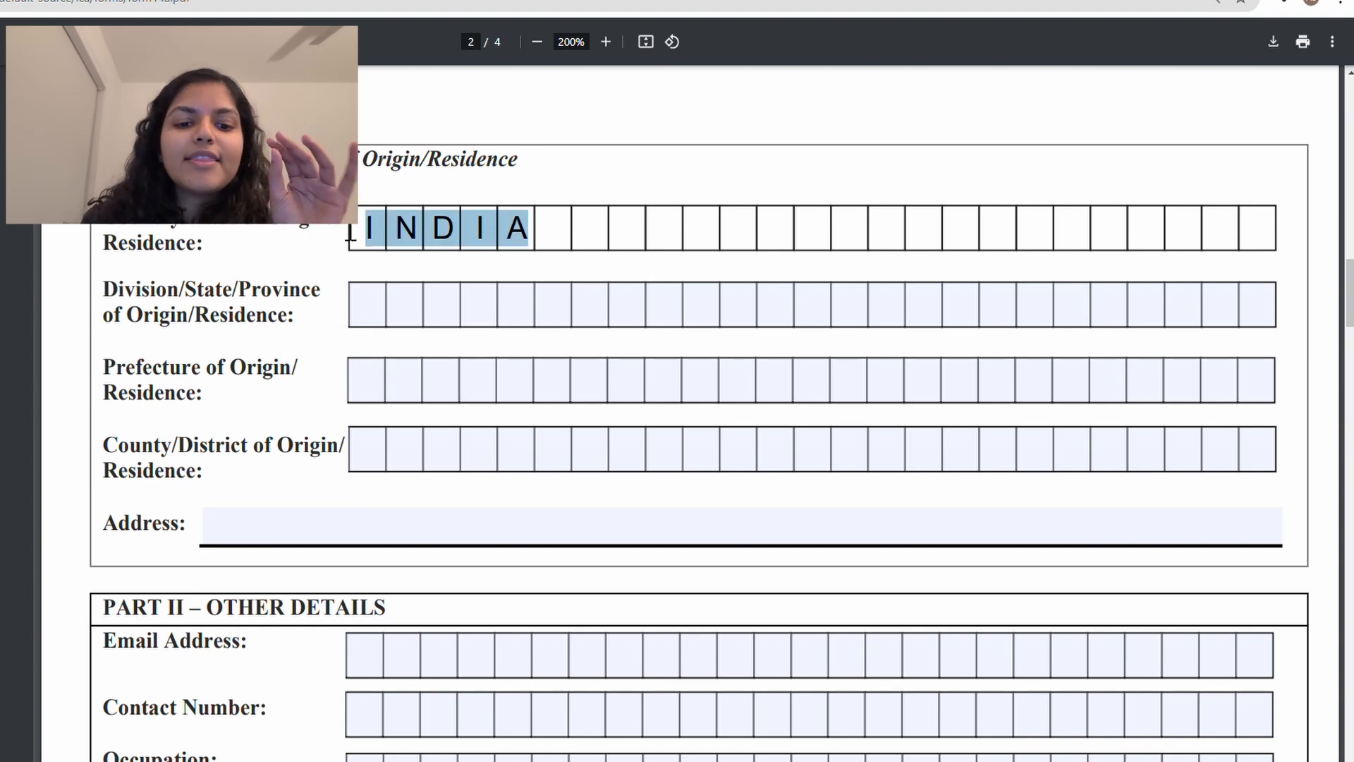
{"action": "scroll", "coordinate": [391, 239], "scroll_direction": "down", "scroll_amount": 1}
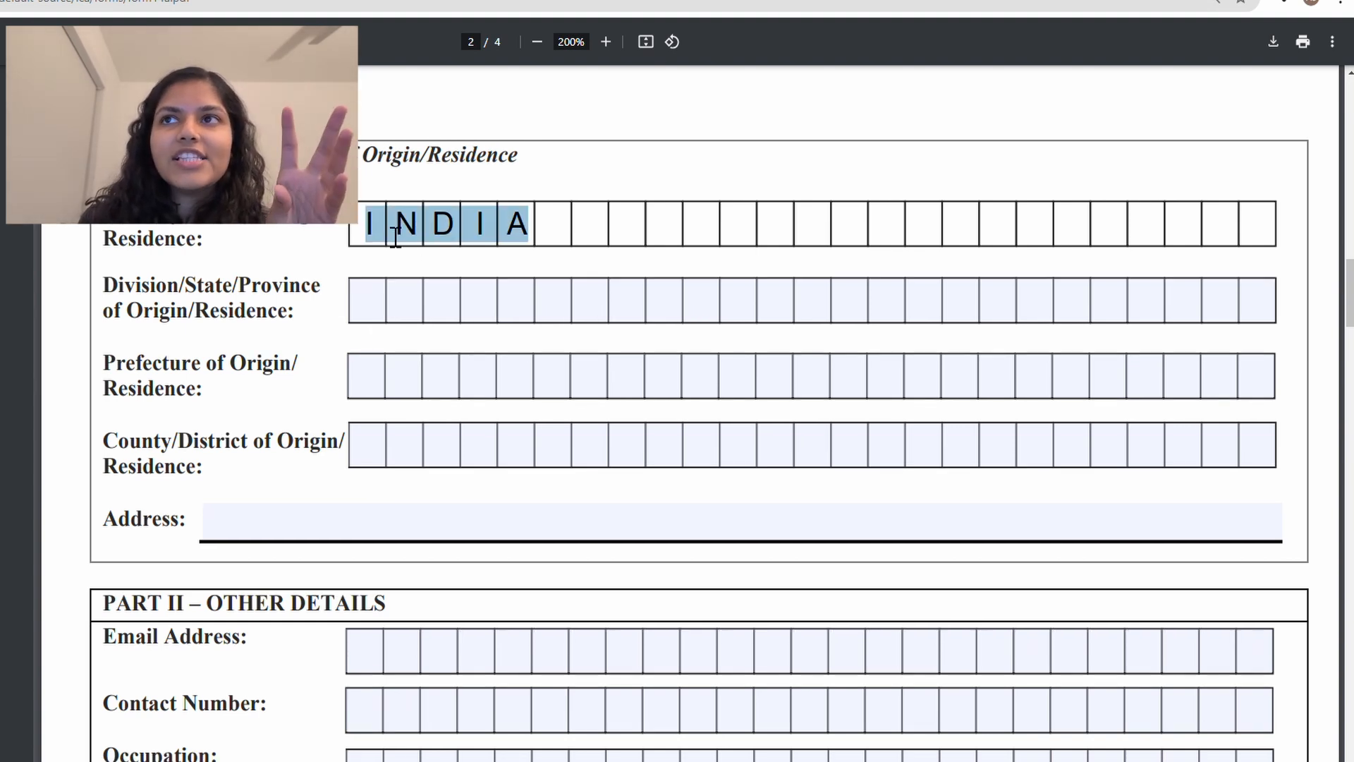
{"action": "left_click", "coordinate": [396, 237]}
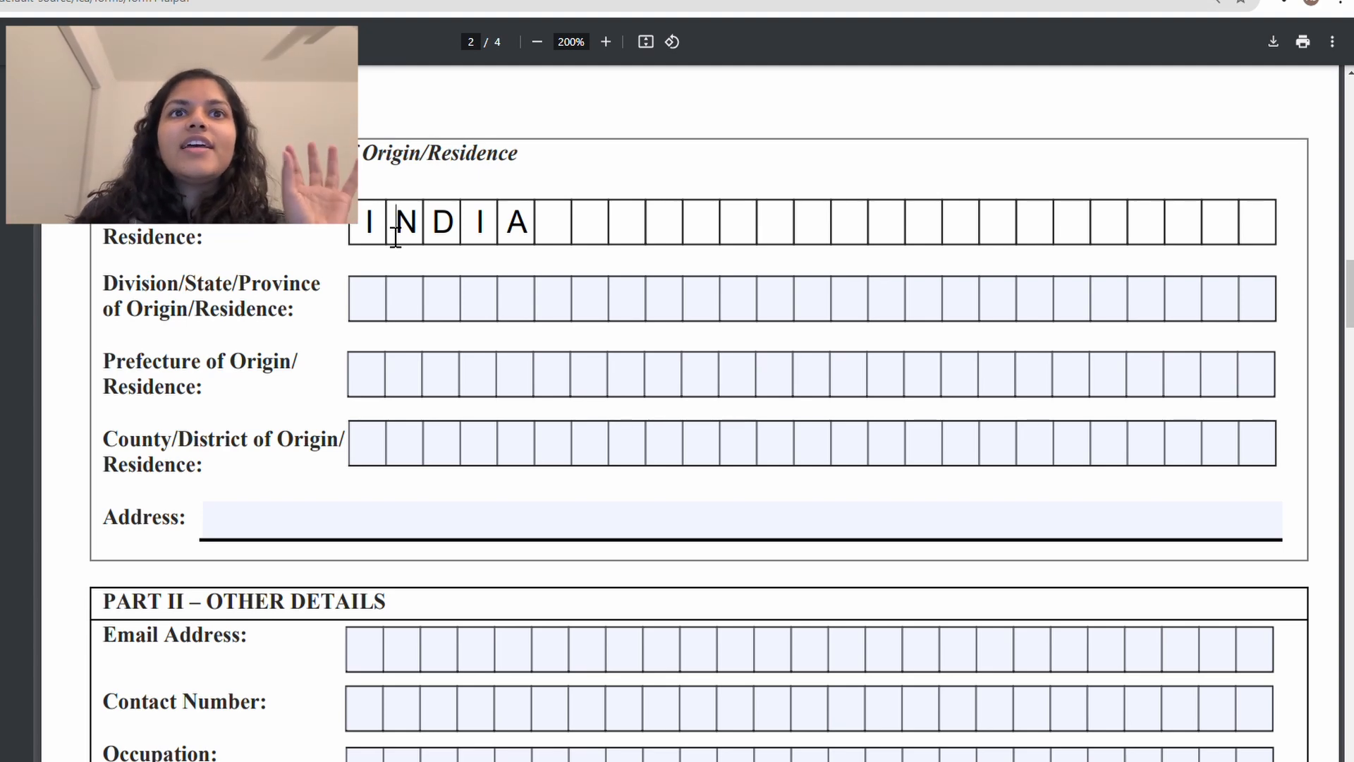
{"action": "double_click", "coordinate": [395, 237]}
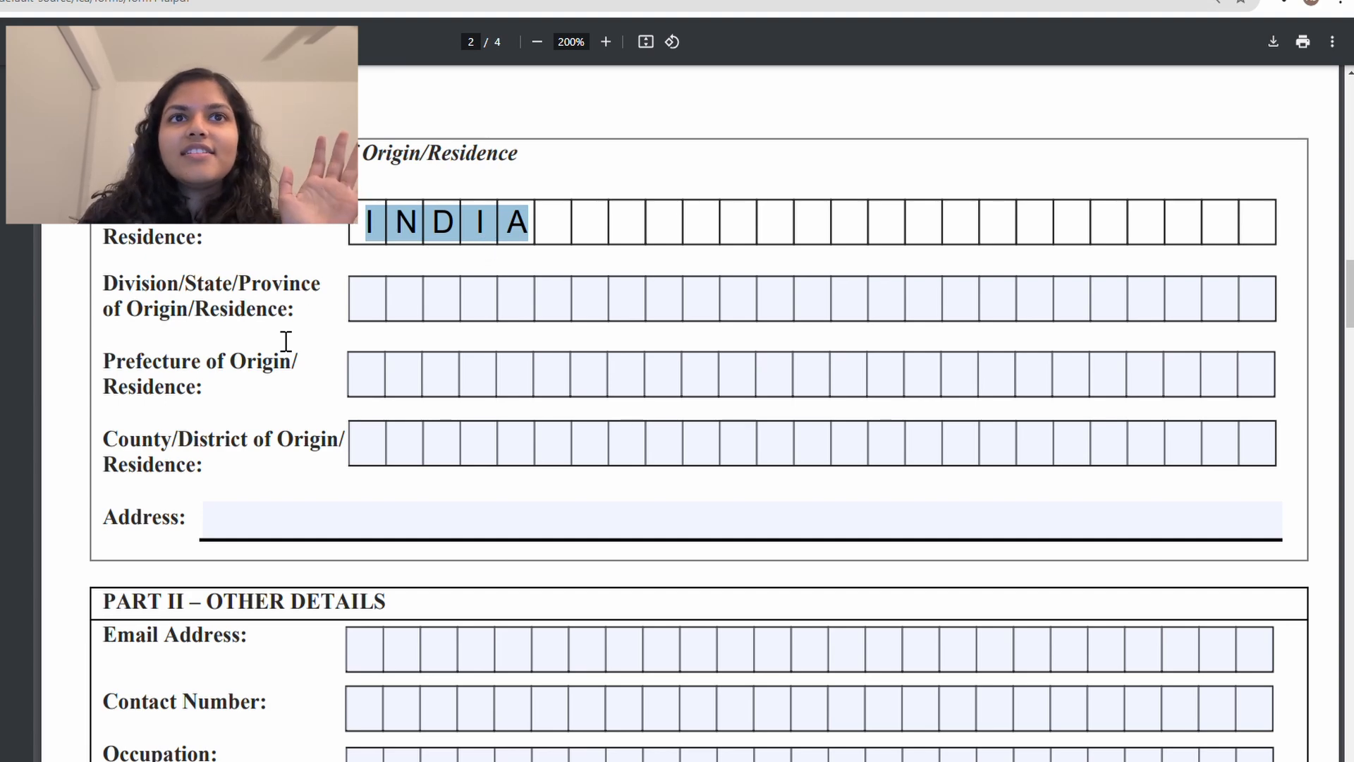
{"action": "scroll", "coordinate": [313, 280], "scroll_direction": "down", "scroll_amount": 1}
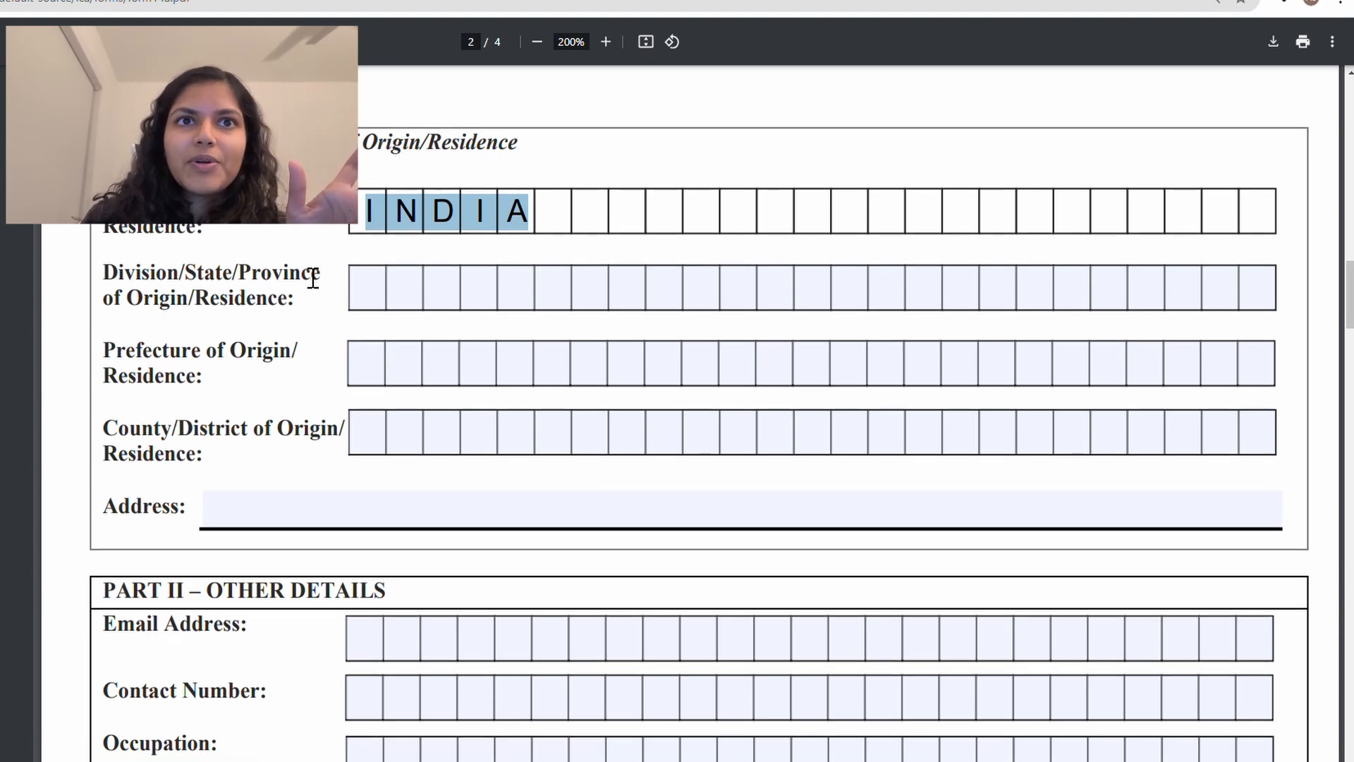
{"action": "left_click", "coordinate": [375, 297]}
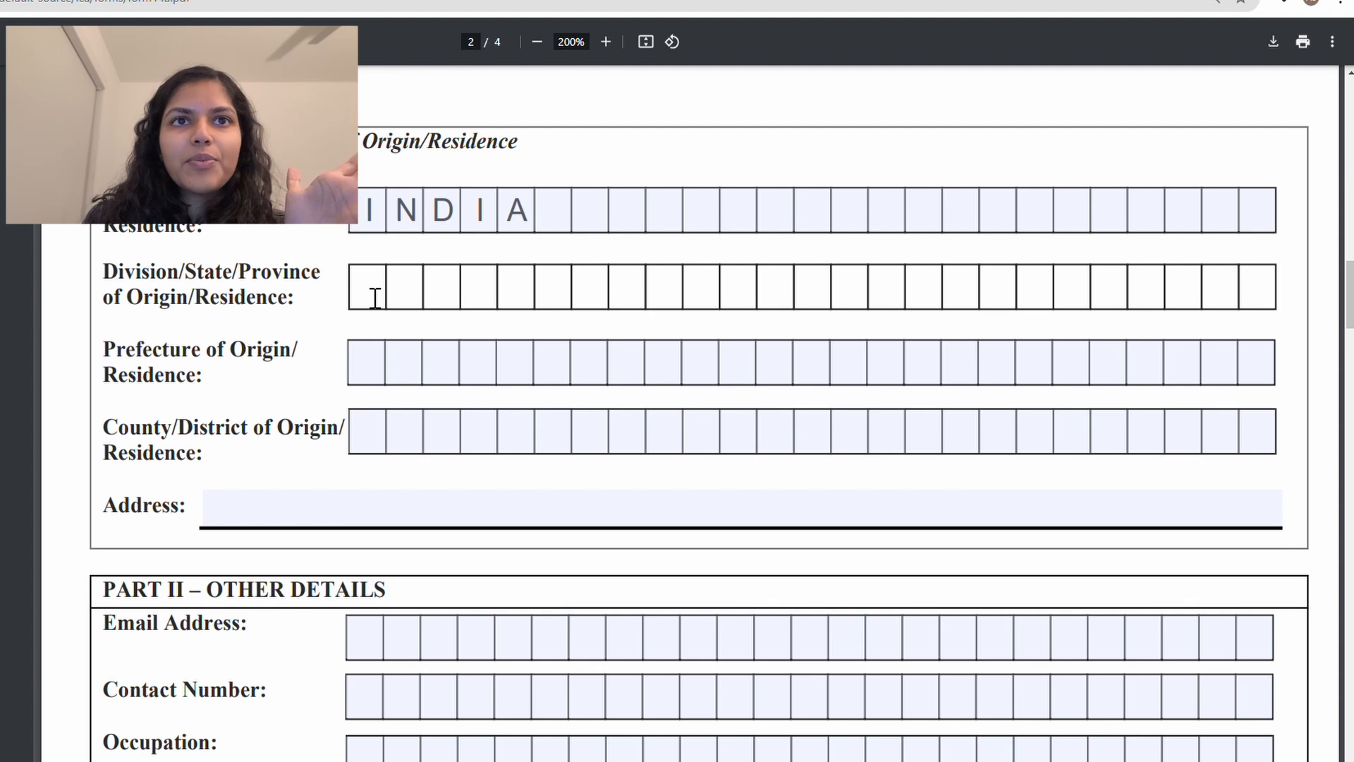
{"action": "scroll", "coordinate": [303, 289], "scroll_direction": "up", "scroll_amount": 1}
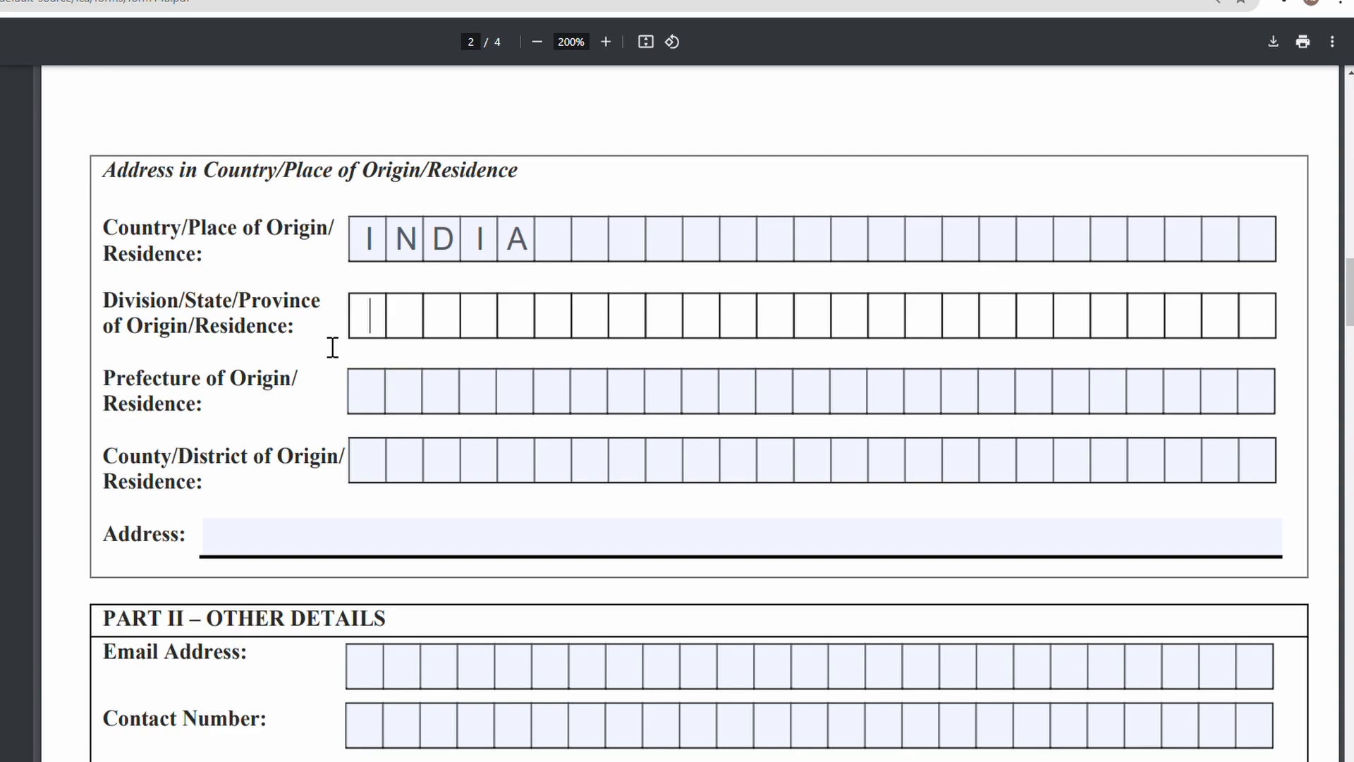
Step: Type MADHYA PRADESH in the Division/State/Province field, fixing the mistyped last letter
{"action": "type", "text": "MADHYA PRA"}
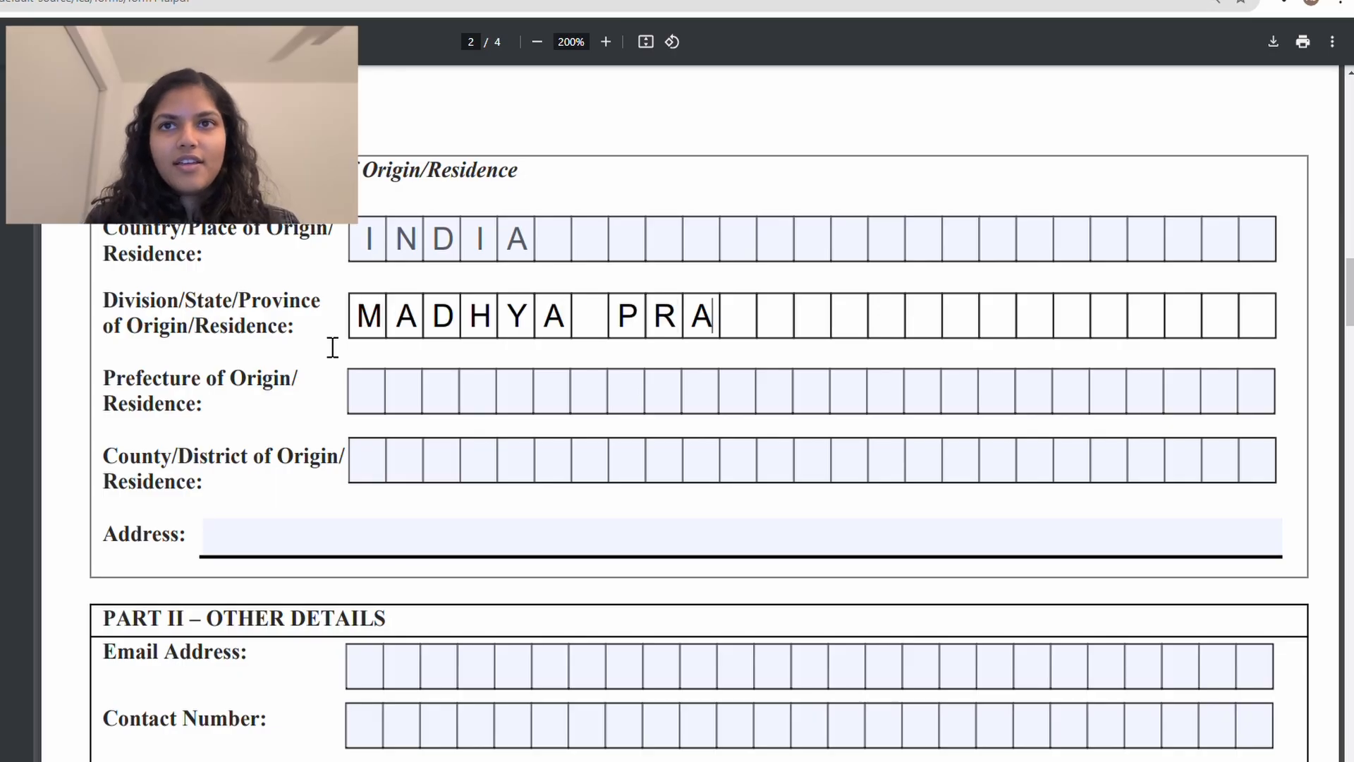
{"action": "type", "text": "DESJ"}
{"action": "key", "text": "BackSpace"}
{"action": "type", "text": "H"}
{"action": "scroll", "coordinate": [332, 347], "scroll_direction": "down", "scroll_amount": 1}
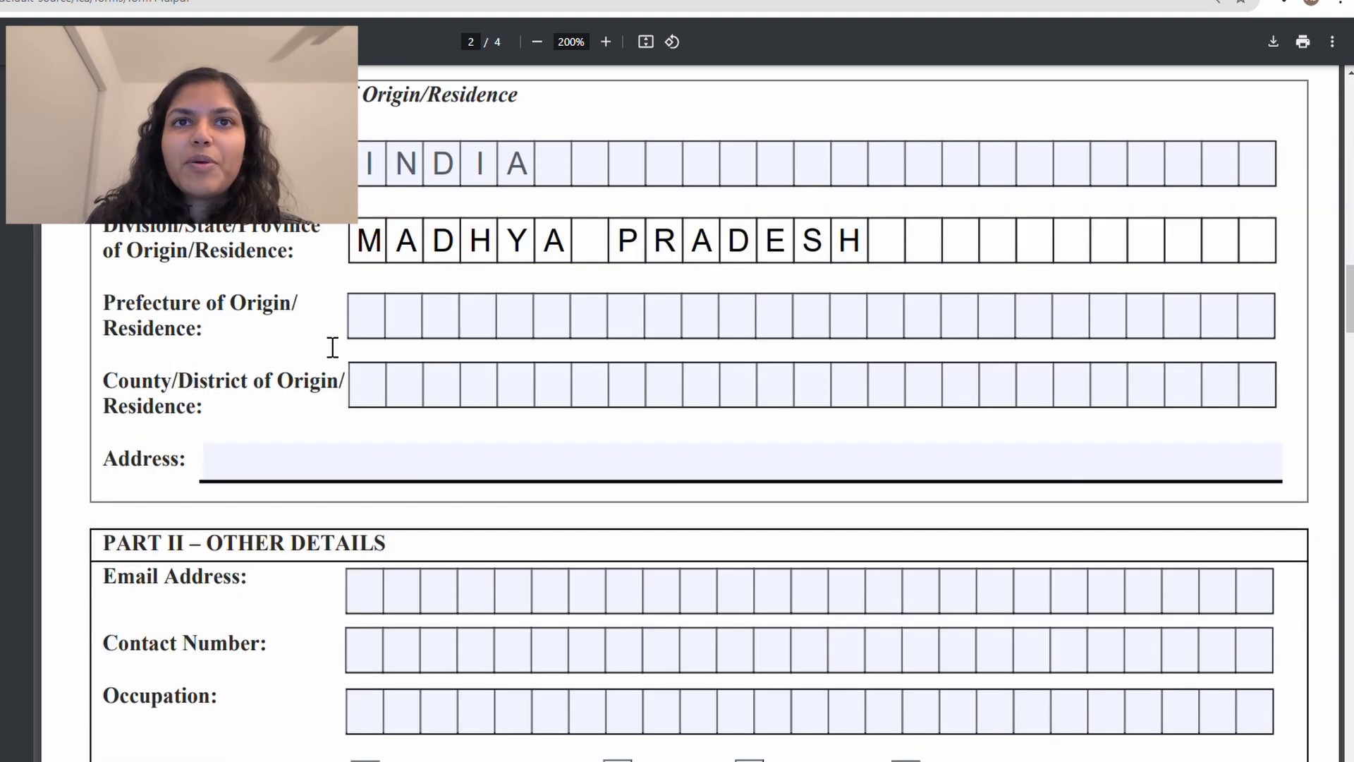
{"action": "triple_click", "coordinate": [459, 255]}
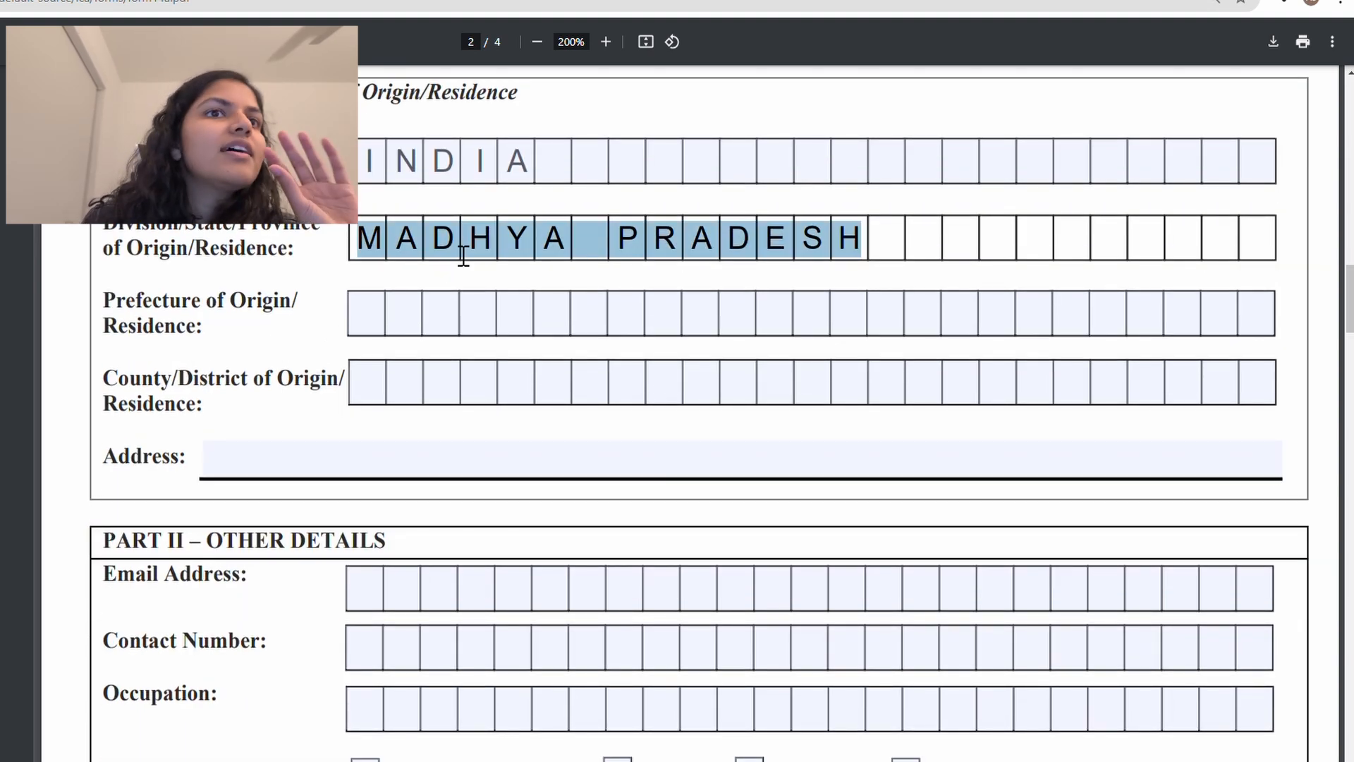
{"action": "left_click", "coordinate": [379, 329]}
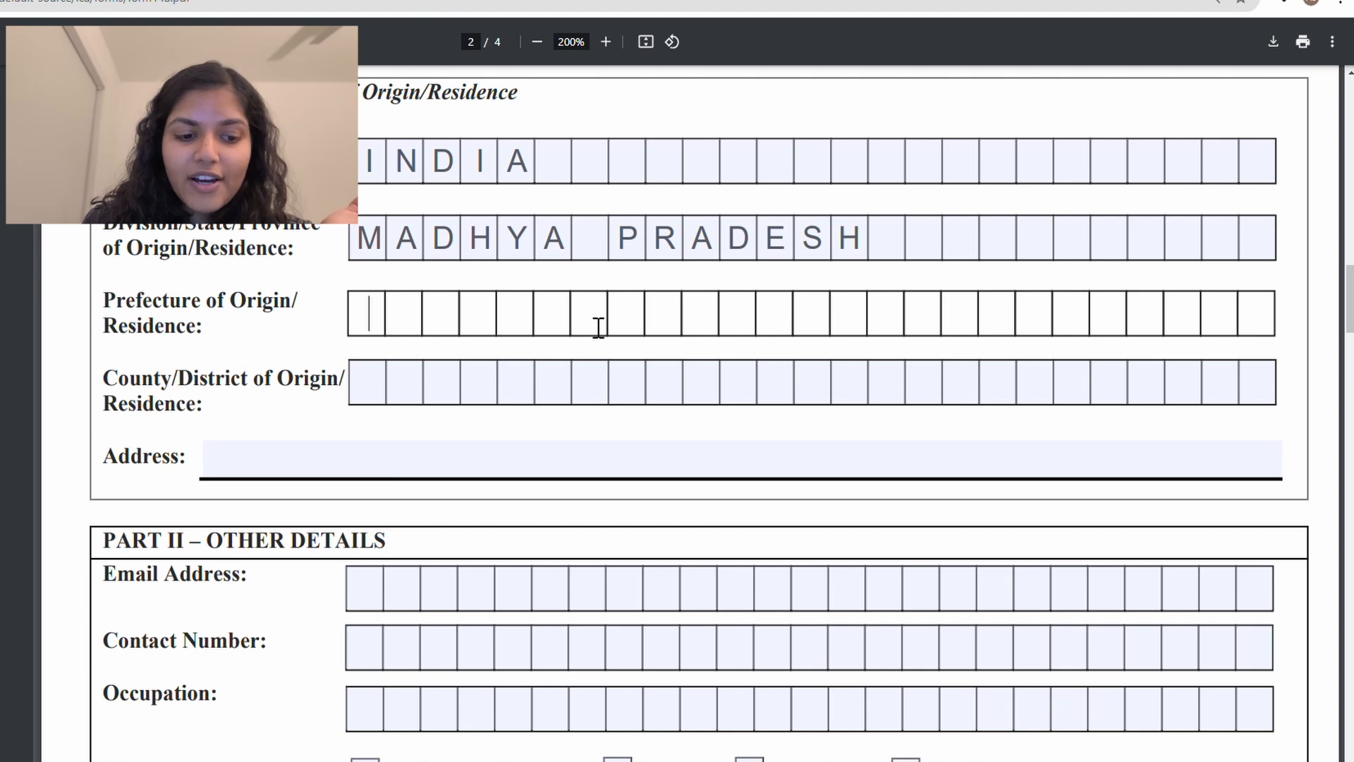
{"action": "scroll", "coordinate": [599, 327], "scroll_direction": "down", "scroll_amount": 1}
Step: Type the residence street address into the Address line
{"action": "left_click", "coordinate": [328, 426]}
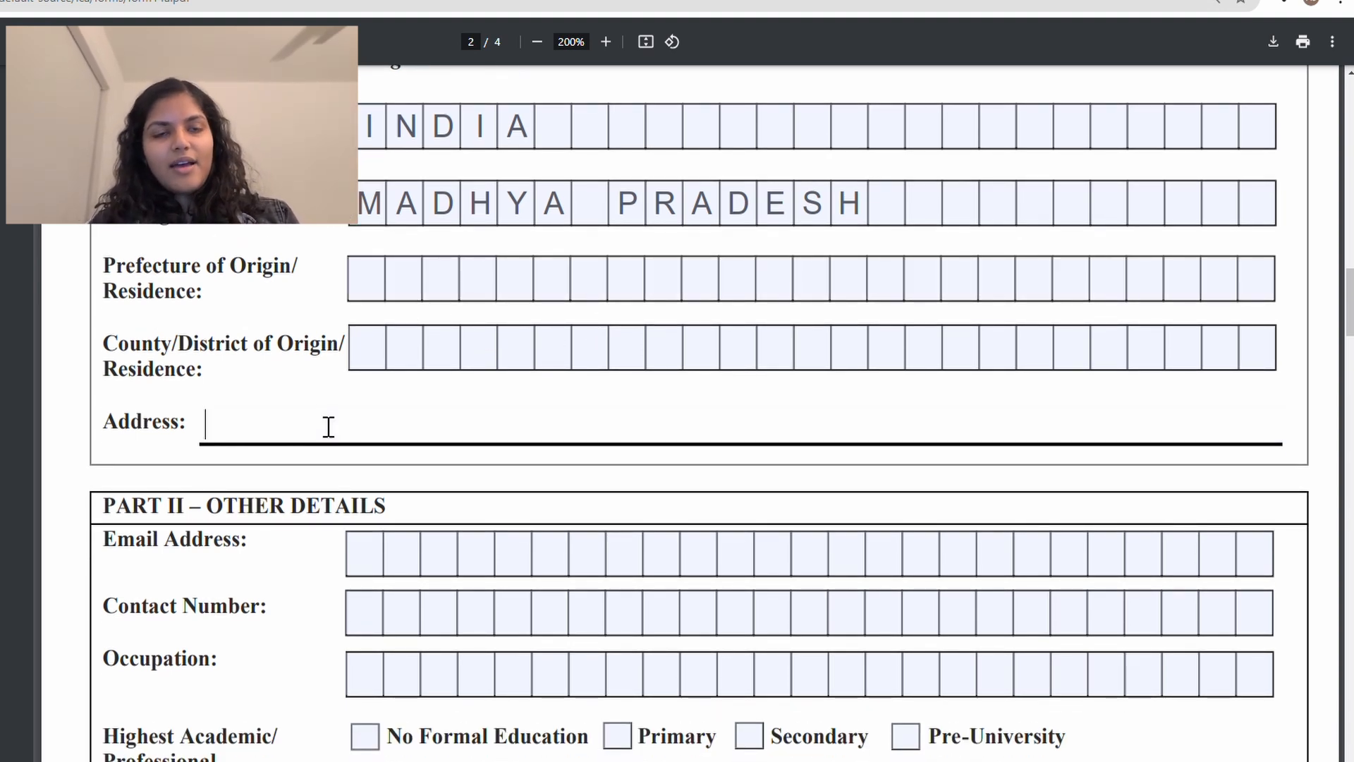
{"action": "type", "text": "123"}
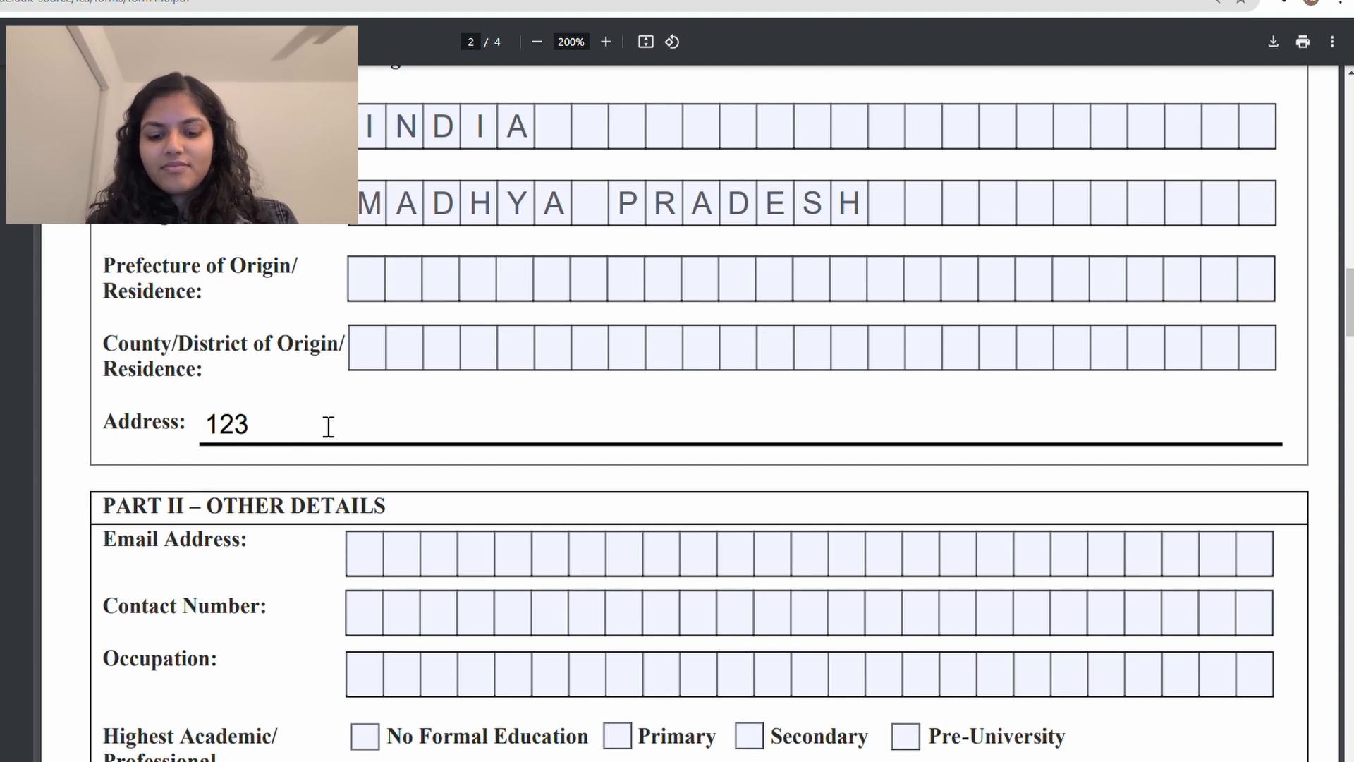
{"action": "type", "text": " STREET"}
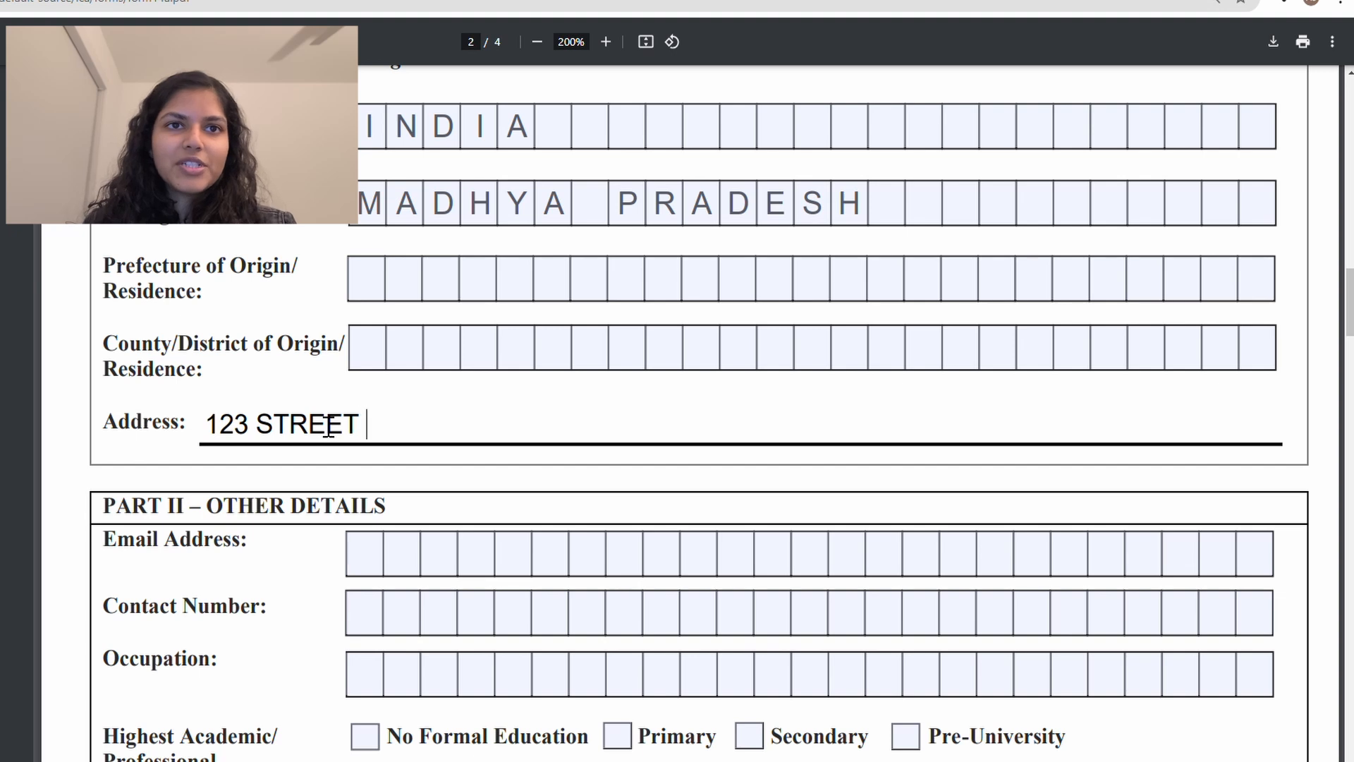
{"action": "double_click", "coordinate": [302, 438]}
{"action": "left_click", "coordinate": [446, 426]}
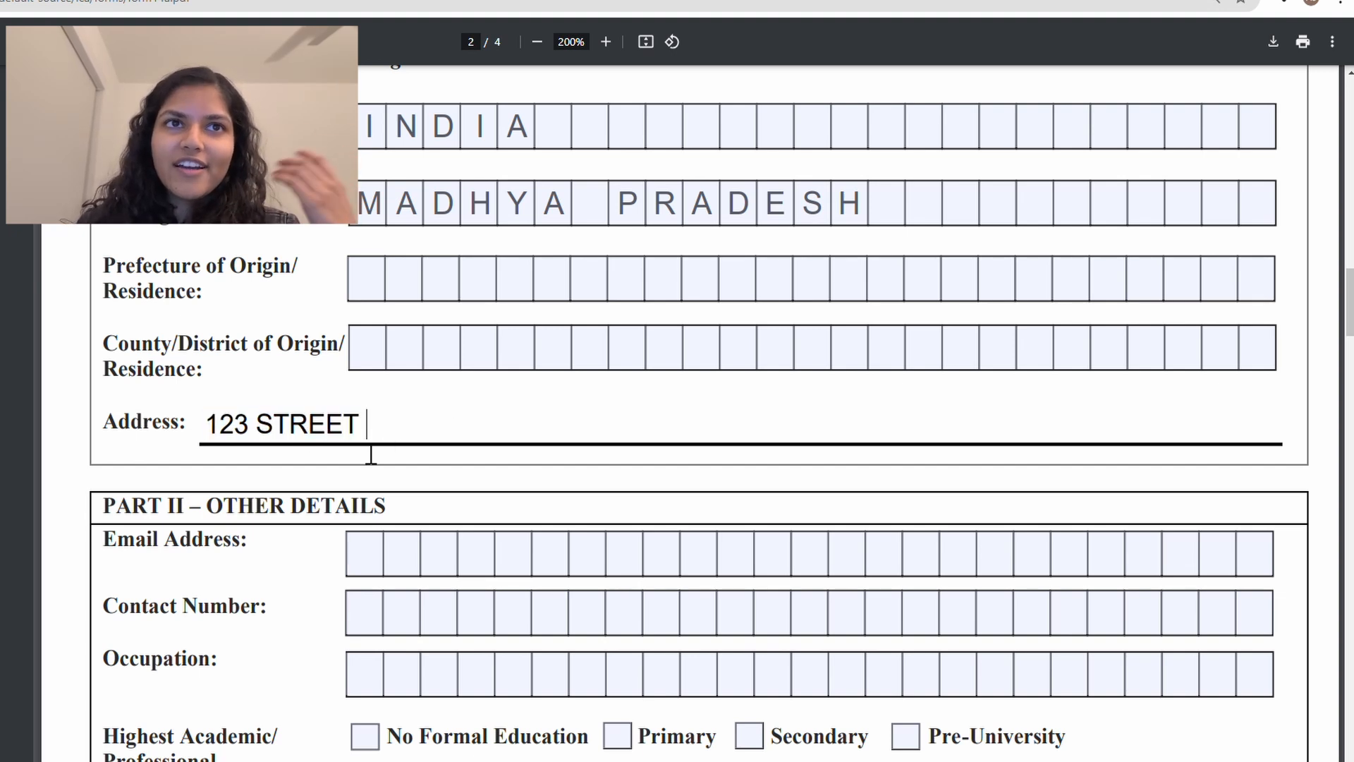
Step: Review the MADHYA PRADESH entry and the empty Prefecture and County/District fields
{"action": "left_click", "coordinate": [408, 211]}
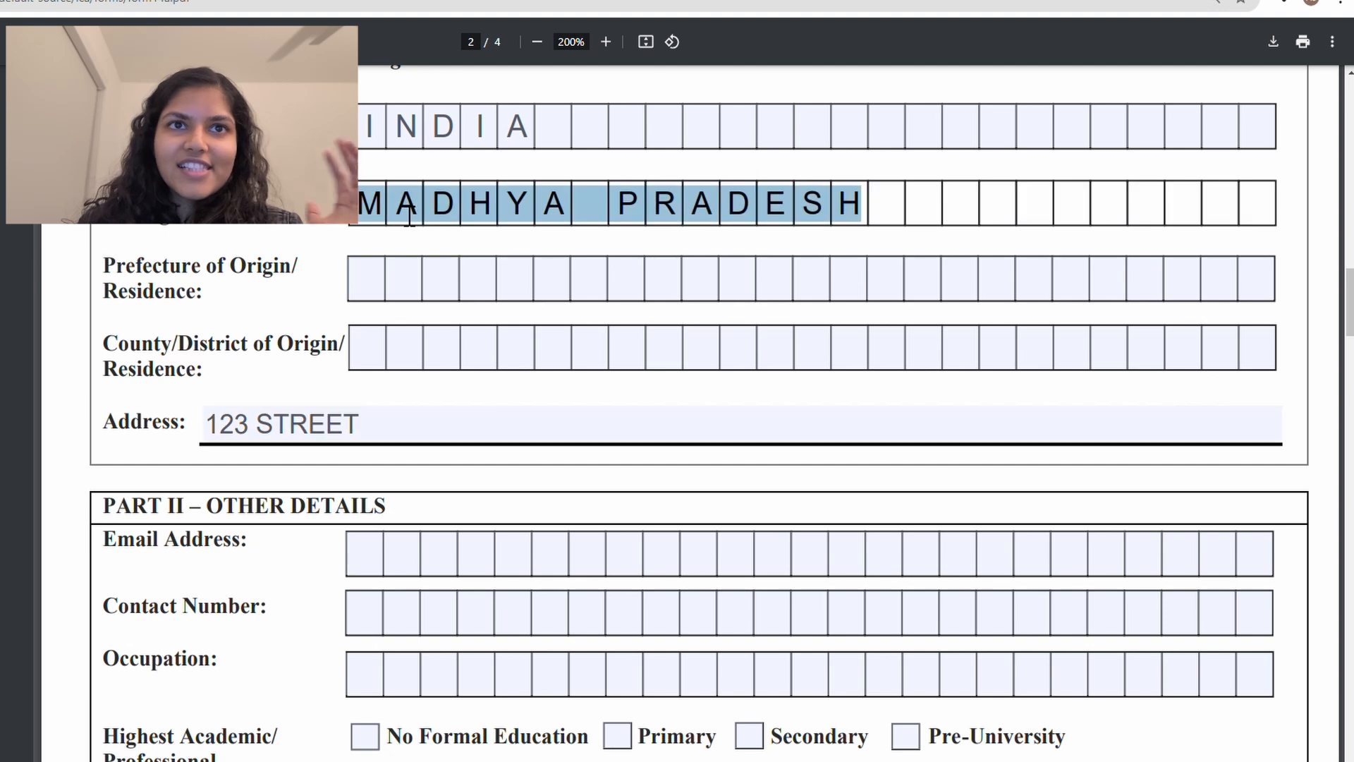
{"action": "left_click", "coordinate": [372, 287]}
{"action": "double_click", "coordinate": [404, 217]}
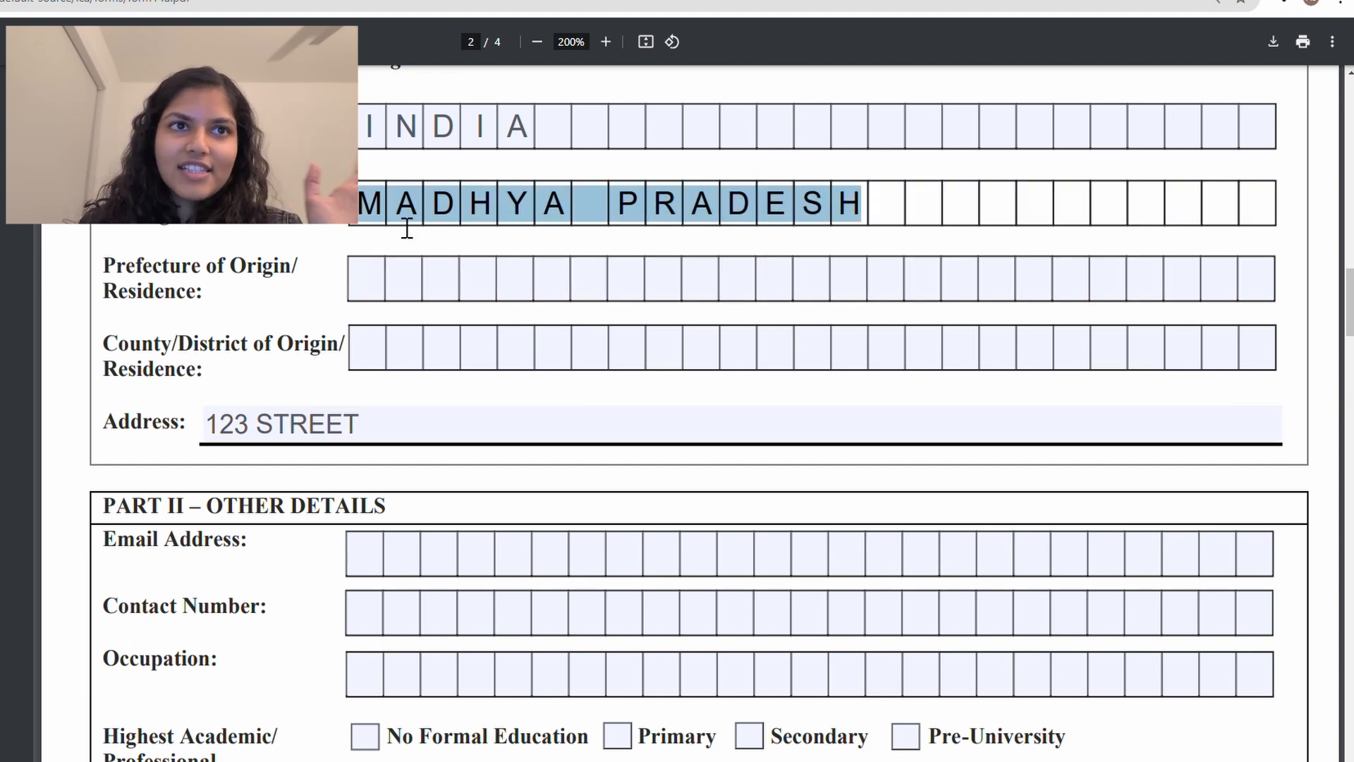
{"action": "left_click", "coordinate": [380, 294]}
{"action": "left_click", "coordinate": [373, 356]}
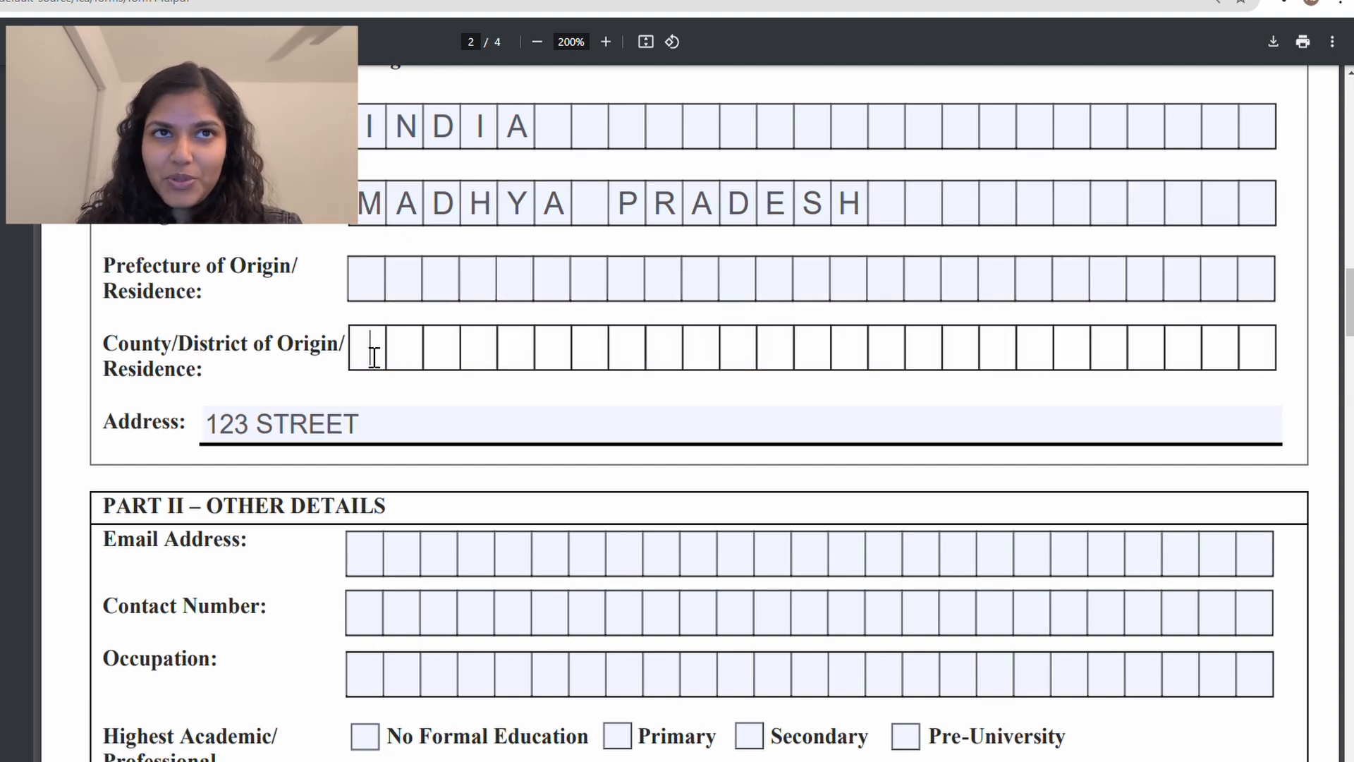
{"action": "scroll", "coordinate": [374, 356], "scroll_direction": "up", "scroll_amount": 1}
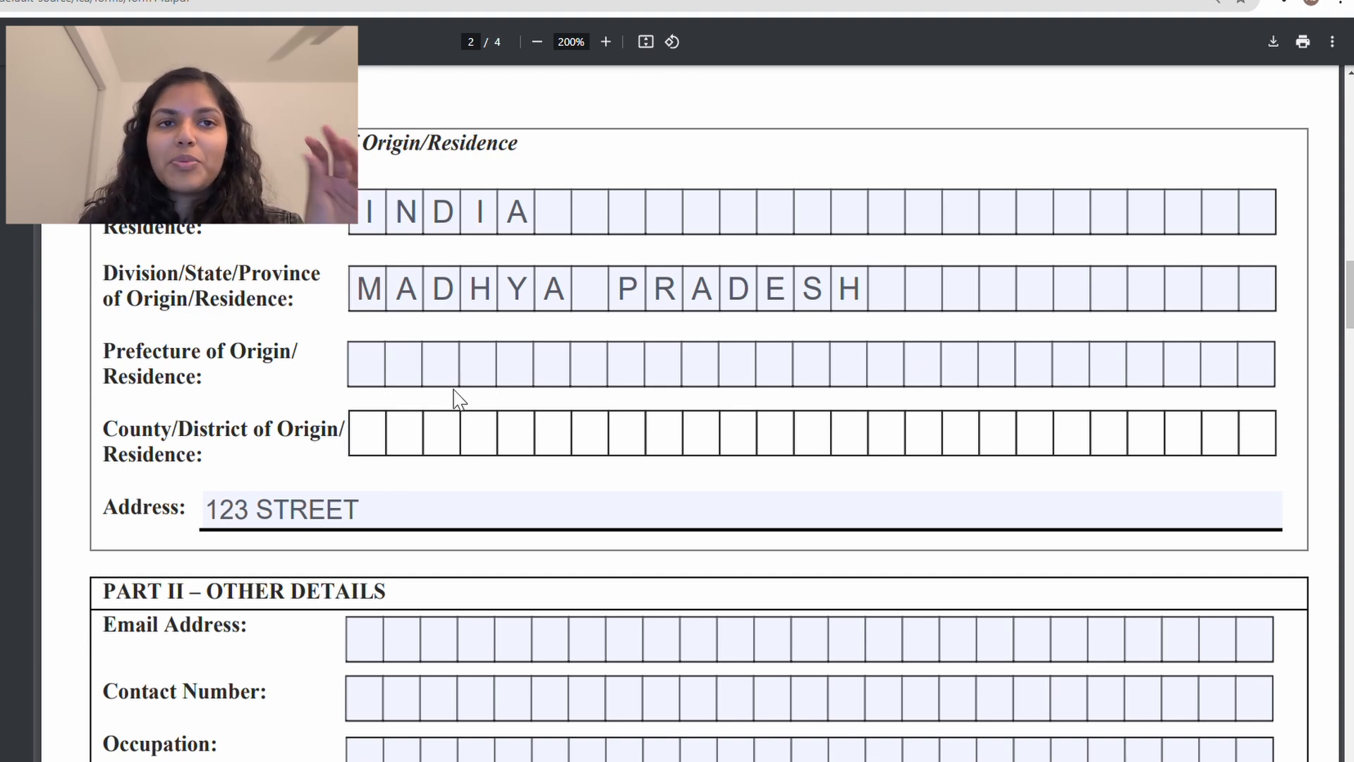
{"action": "scroll", "coordinate": [457, 398], "scroll_direction": "down", "scroll_amount": 5}
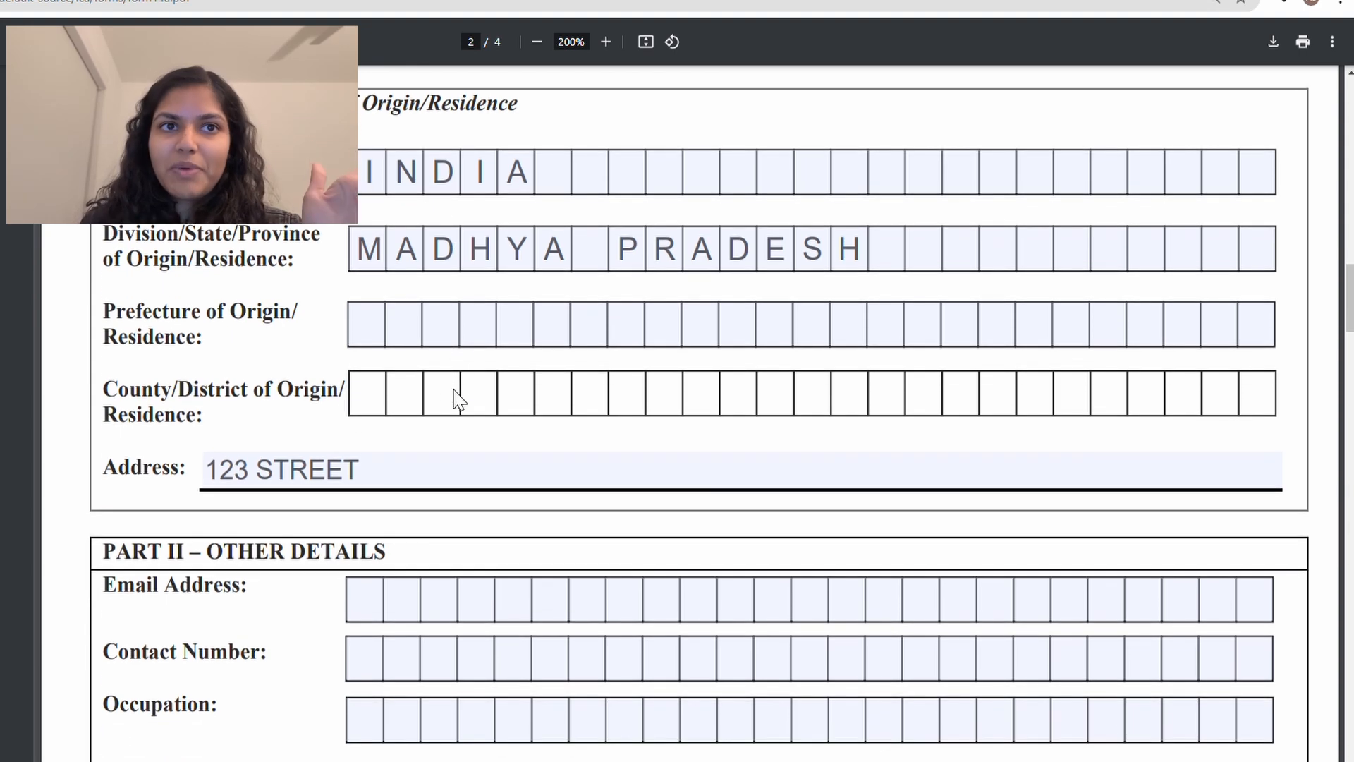
{"action": "scroll", "coordinate": [456, 398], "scroll_direction": "down", "scroll_amount": 4}
{"action": "scroll", "coordinate": [453, 393], "scroll_direction": "up", "scroll_amount": 2}
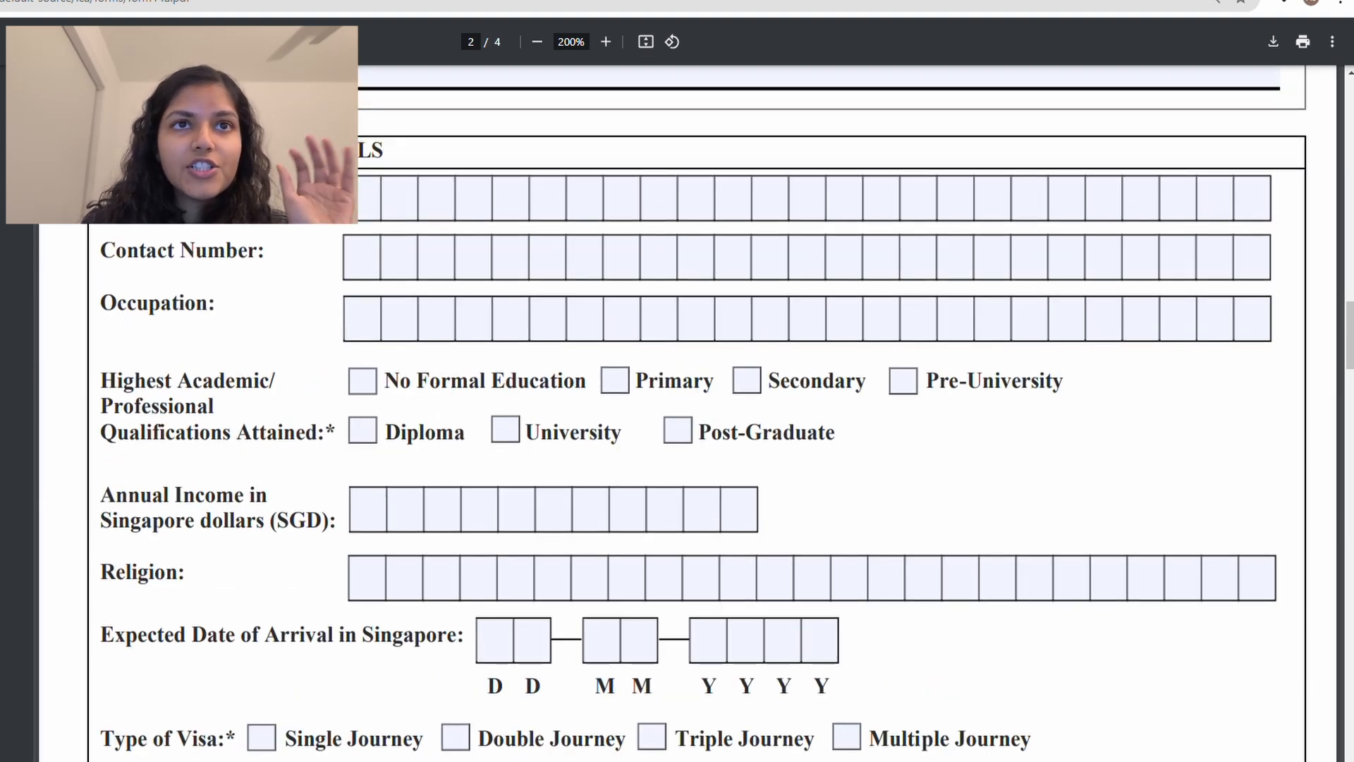
Step: Type the applicant's e-mail address into the Email boxes of the contact section
{"action": "left_click", "coordinate": [367, 203]}
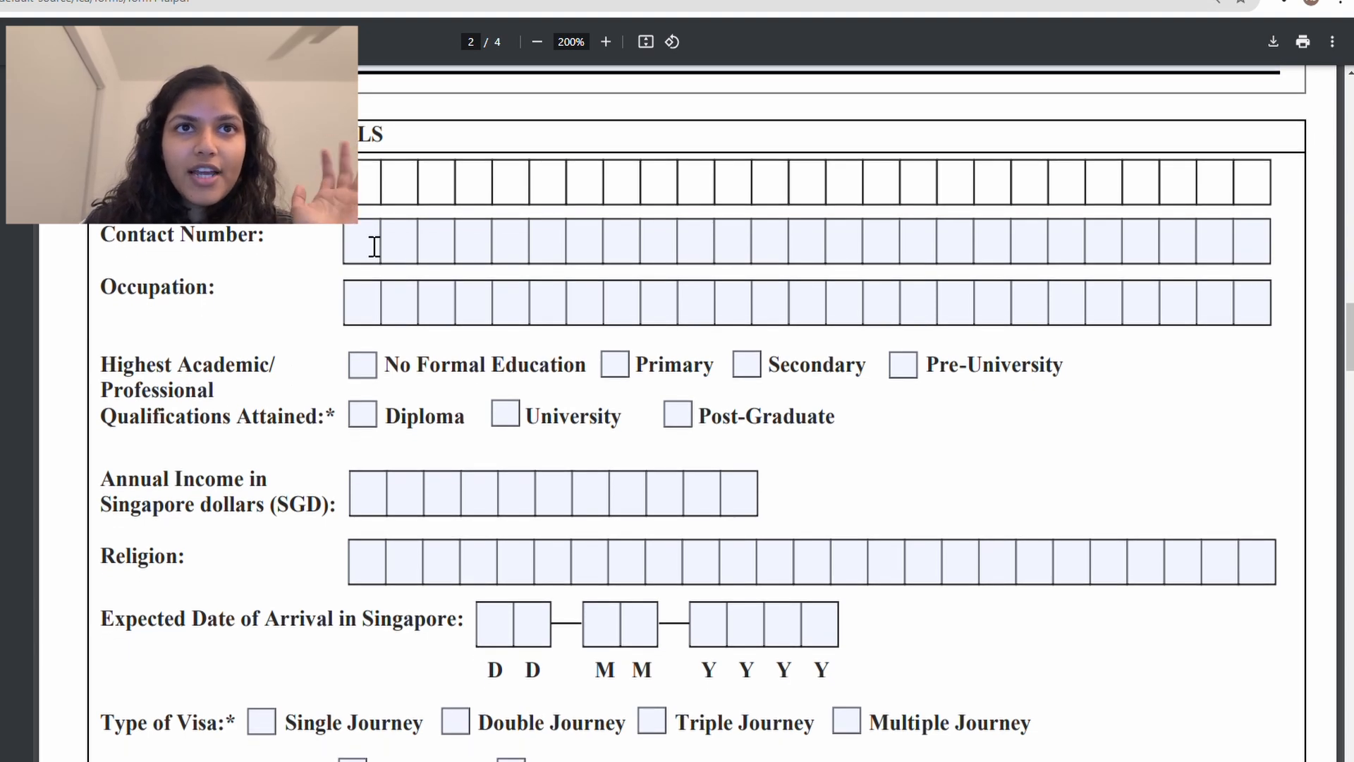
{"action": "left_click", "coordinate": [372, 242]}
{"action": "left_click", "coordinate": [385, 192]}
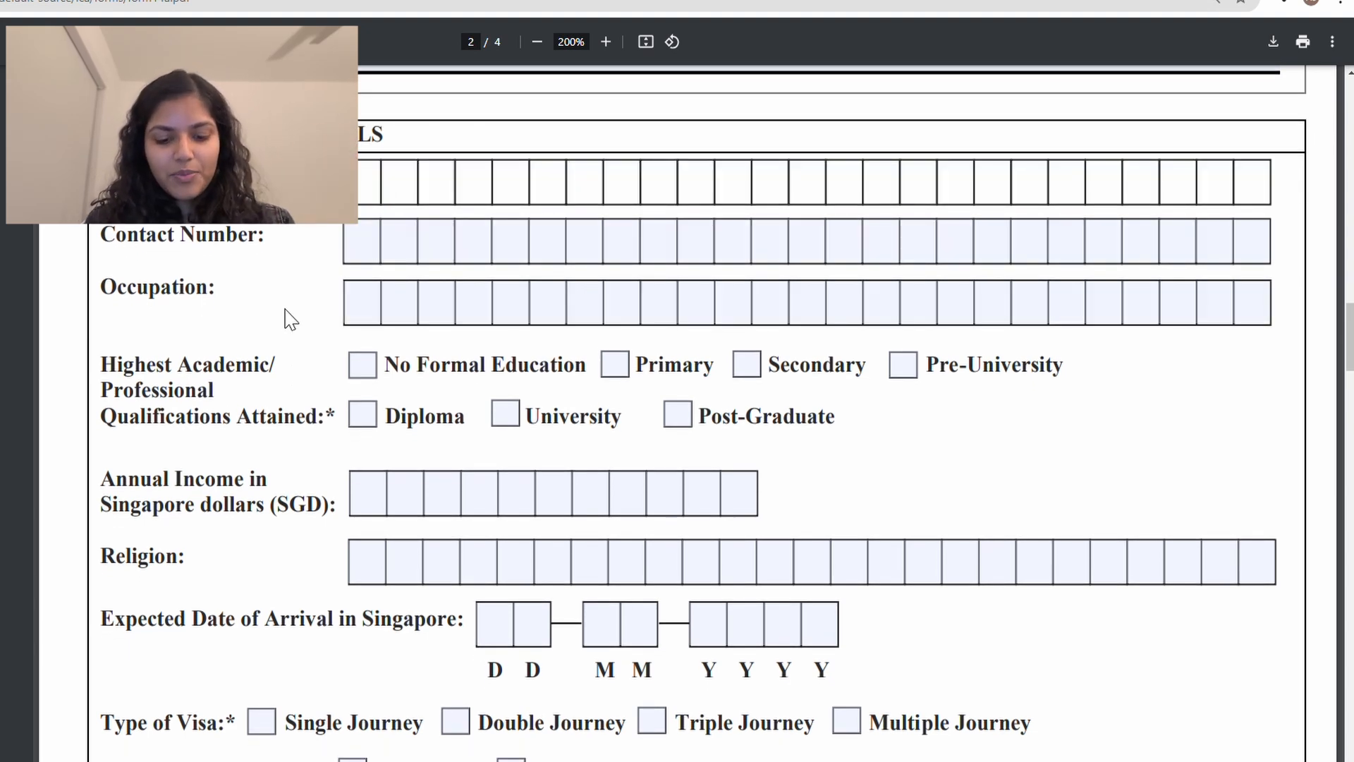
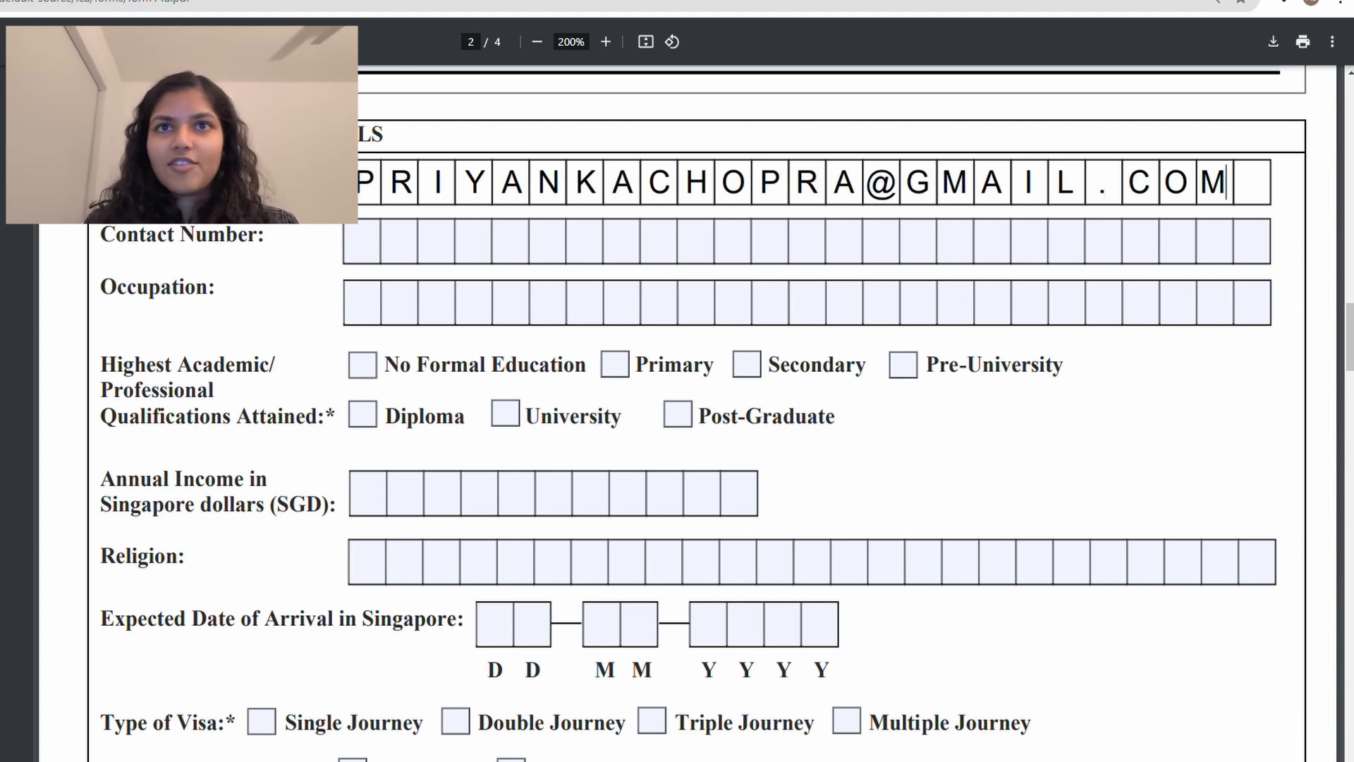
{"action": "left_click", "coordinate": [358, 244]}
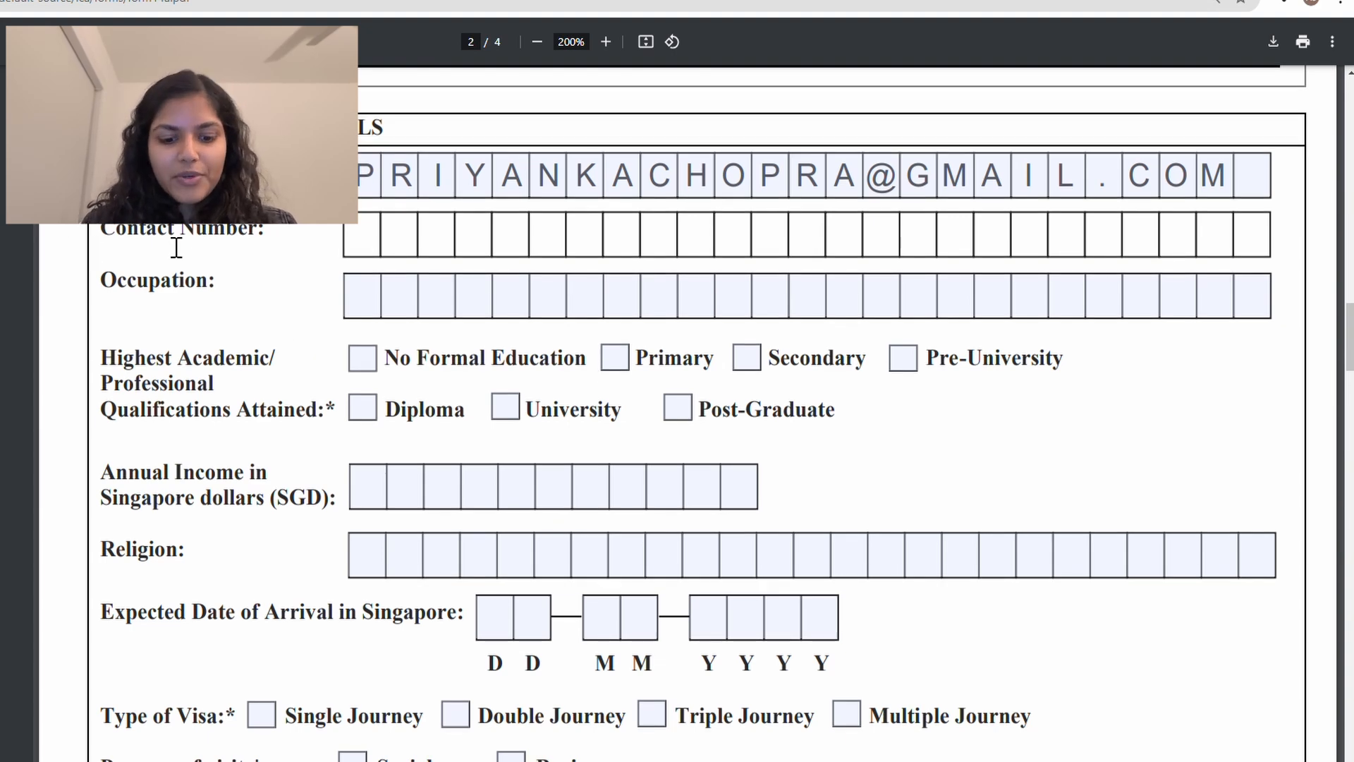
Step: Enter the applicant's phone number with its country code as the Contact Number
{"action": "type", "text": "123"}
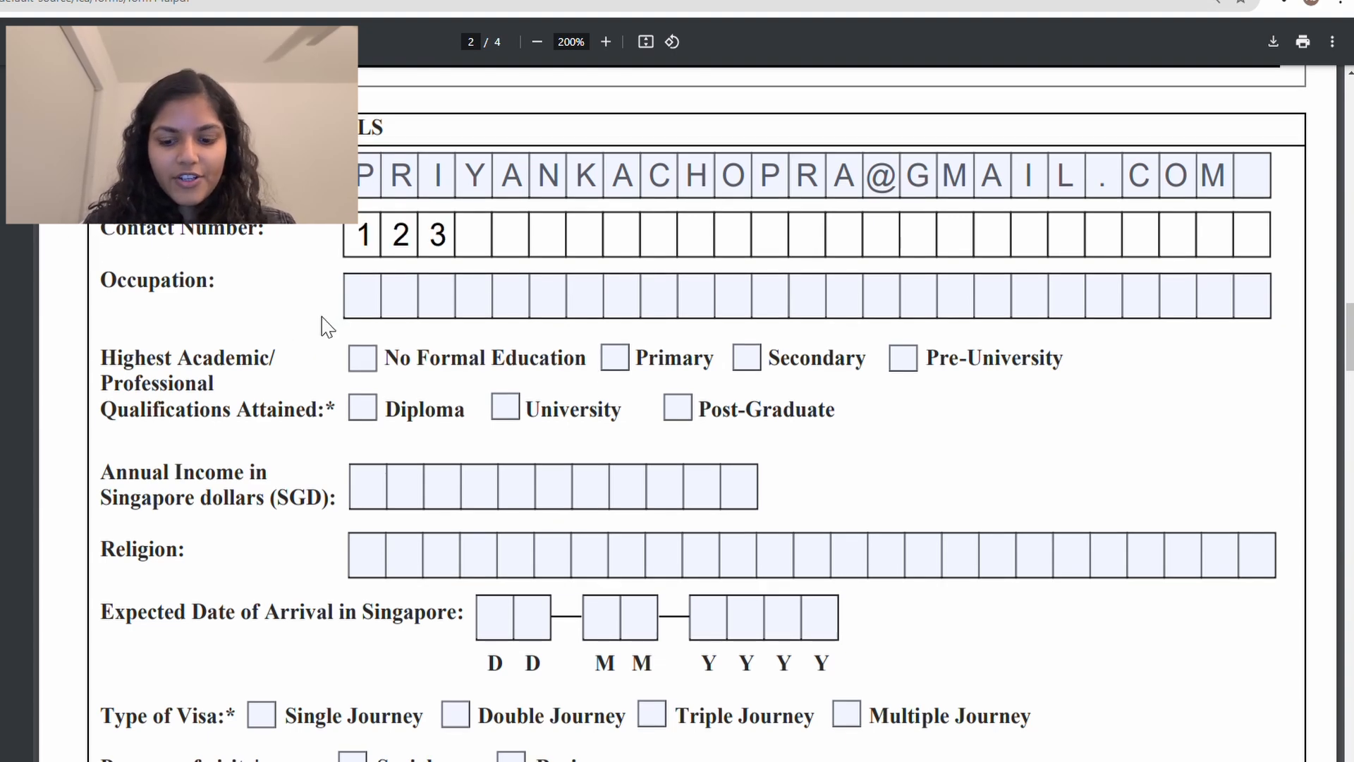
{"action": "key", "text": "BackSpace"}
{"action": "key", "text": "BackSpace"}
{"action": "key", "text": "BackSpace"}
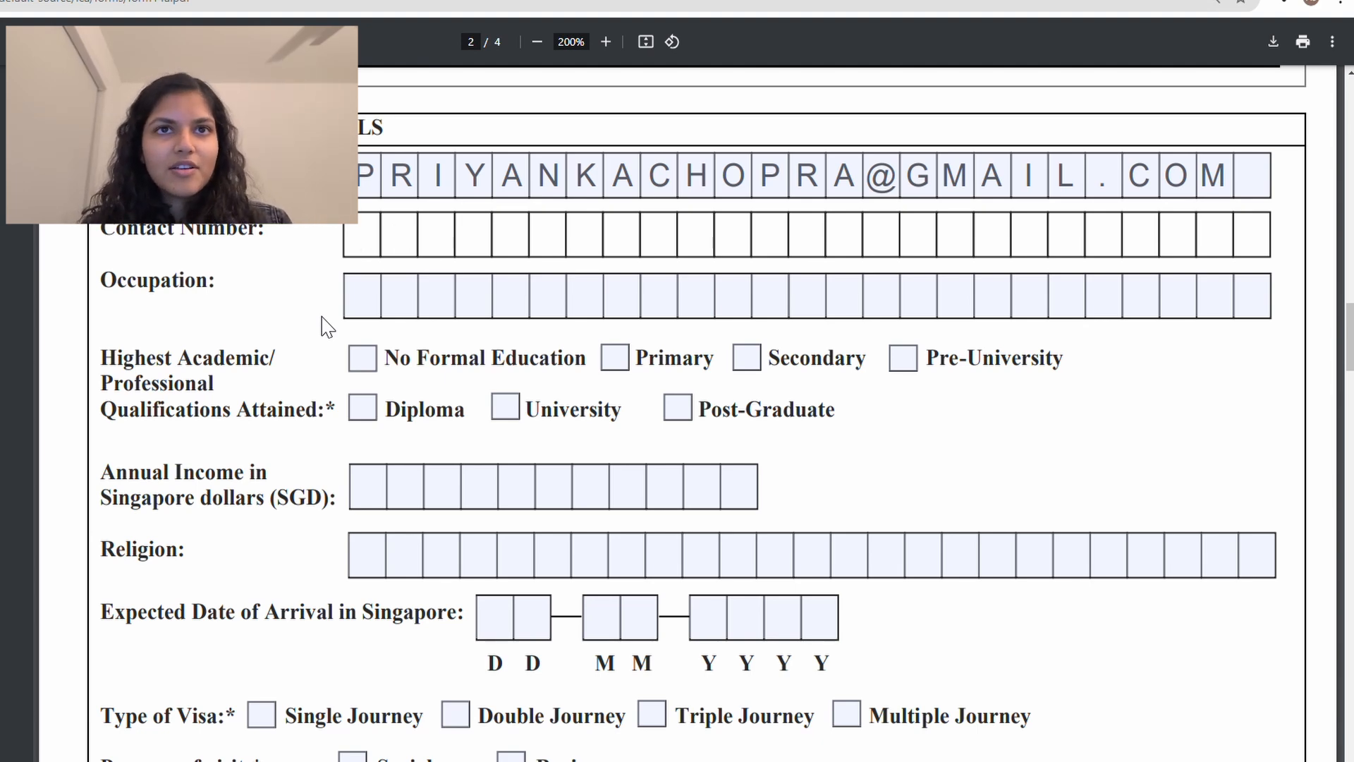
{"action": "type", "text": "+1"}
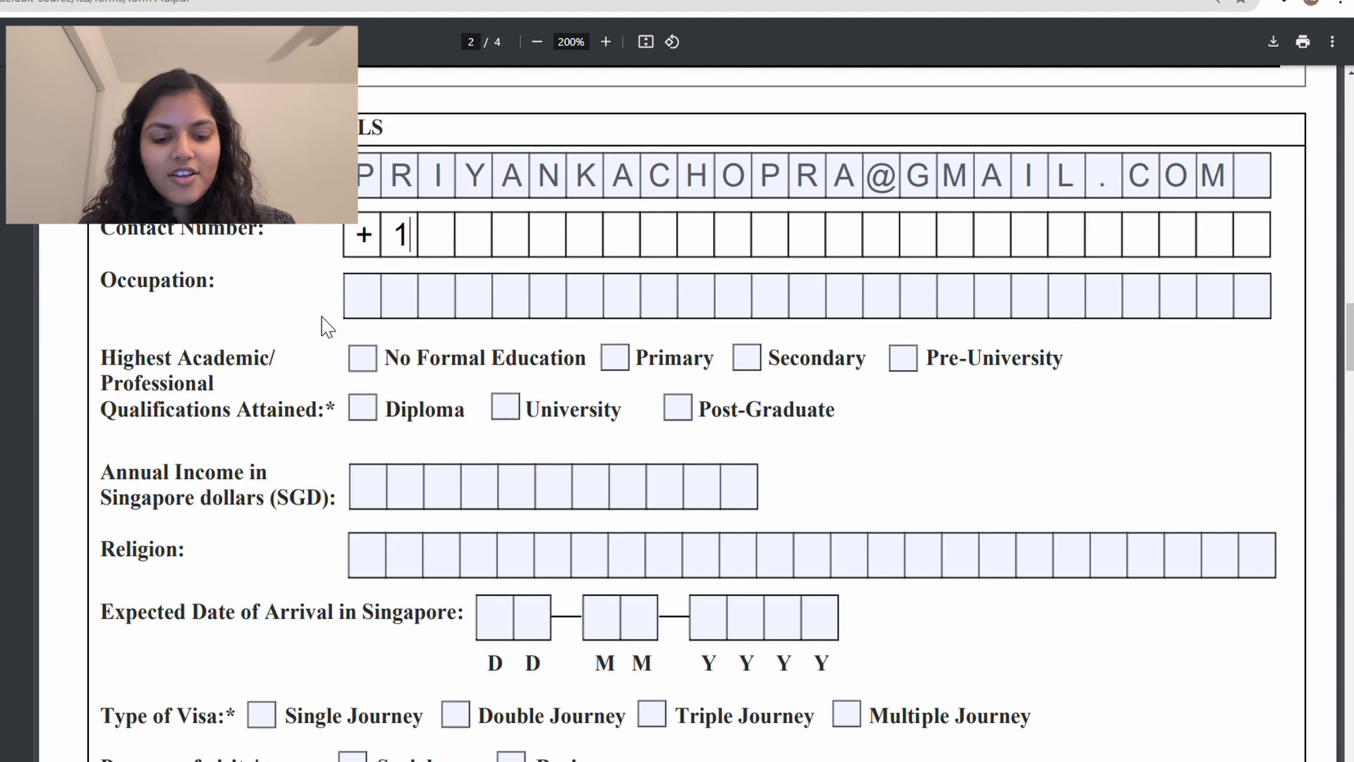
{"action": "type", "text": "123456"}
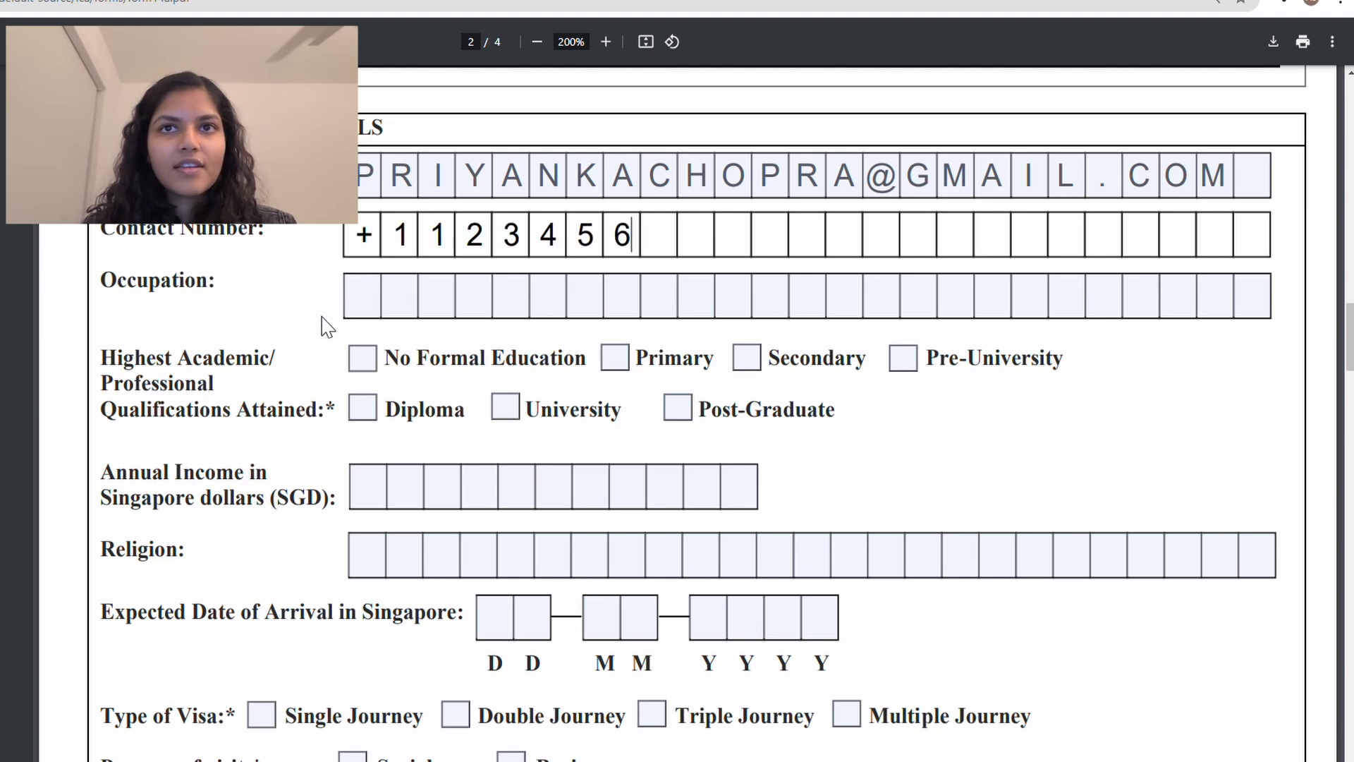
{"action": "type", "text": "7891"}
{"action": "left_click", "coordinate": [366, 292]}
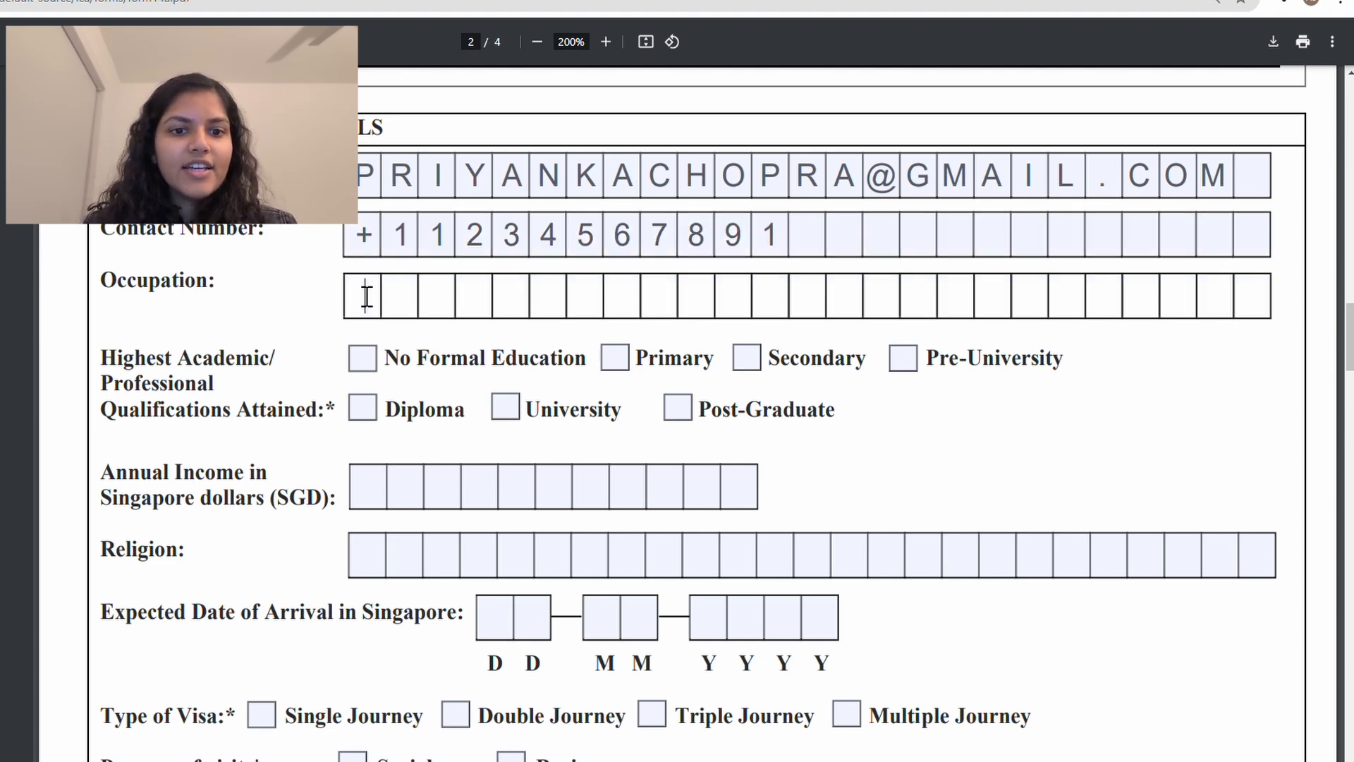
{"action": "scroll", "coordinate": [308, 349], "scroll_direction": "down", "scroll_amount": 1}
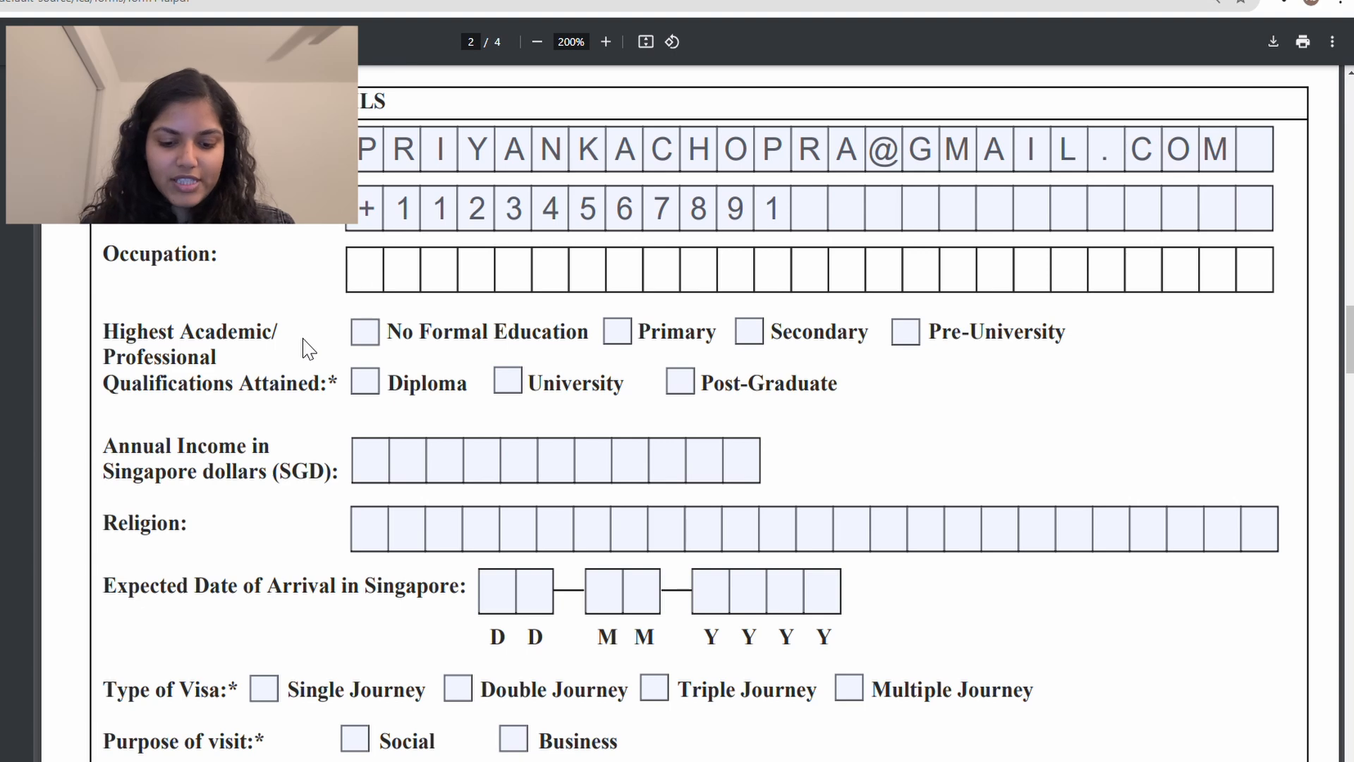
Step: Replace the initial LAWYER entry with ACTOR in the Occupation boxes
{"action": "type", "text": "LAWYER"}
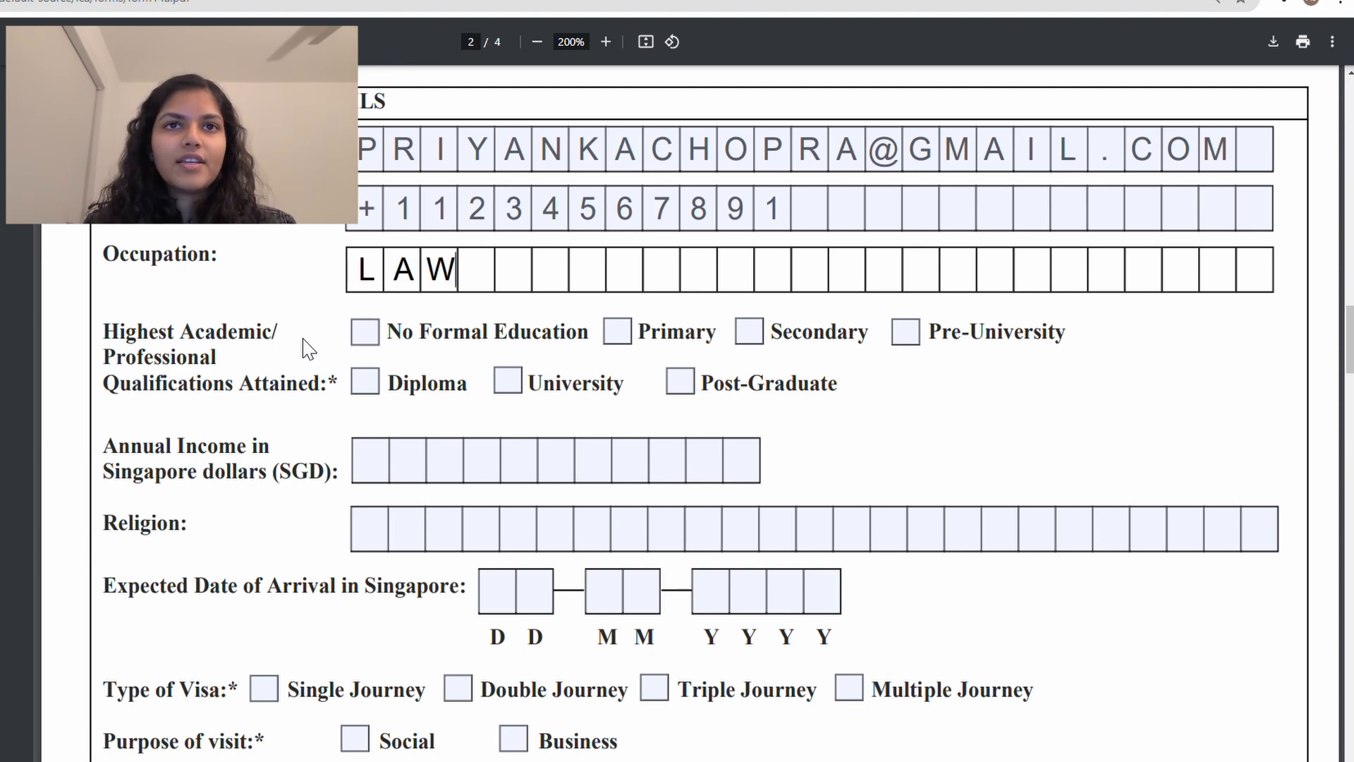
{"action": "key", "text": "BackSpace"}
{"action": "key", "text": "BackSpace"}
{"action": "key", "text": "BackSpace"}
{"action": "key", "text": "BackSpace"}
{"action": "key", "text": "BackSpace"}
{"action": "key", "text": "BackSpace"}
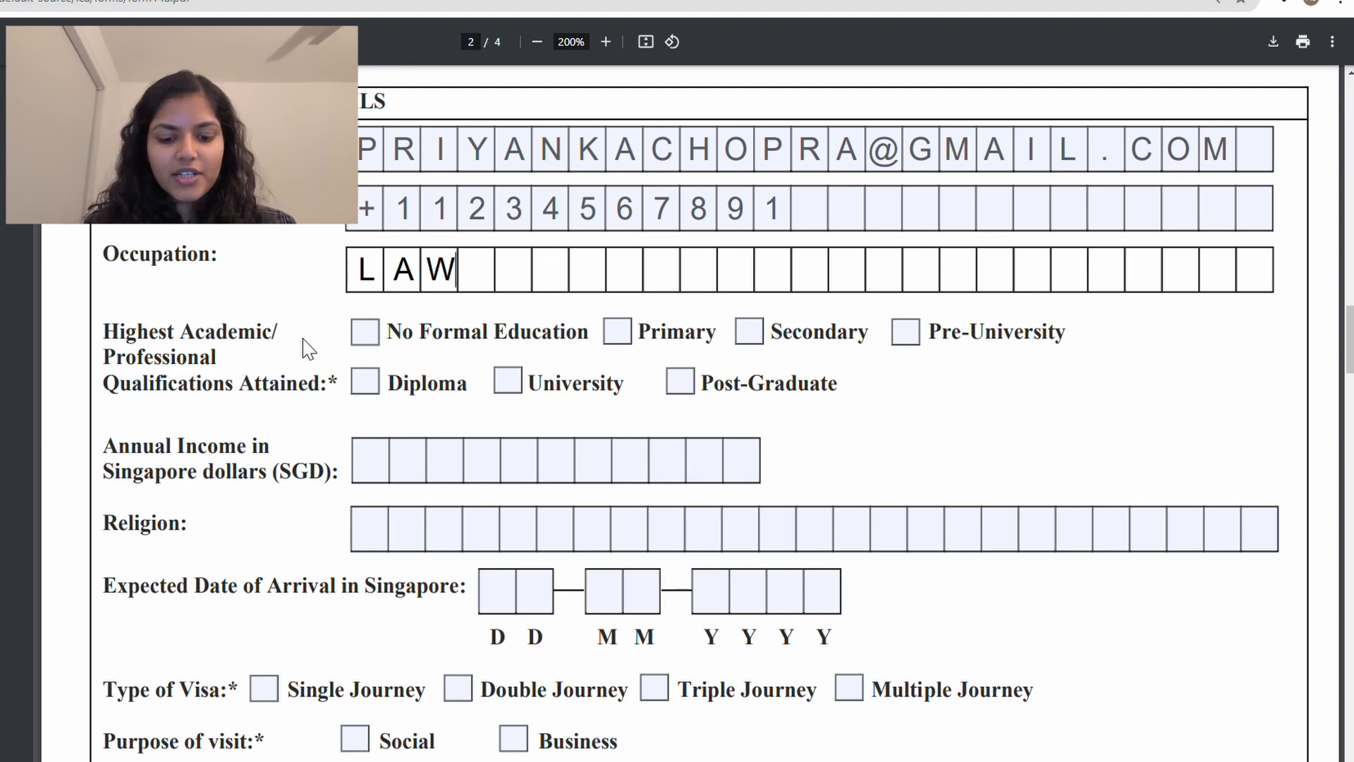
{"action": "type", "text": "ACTOR"}
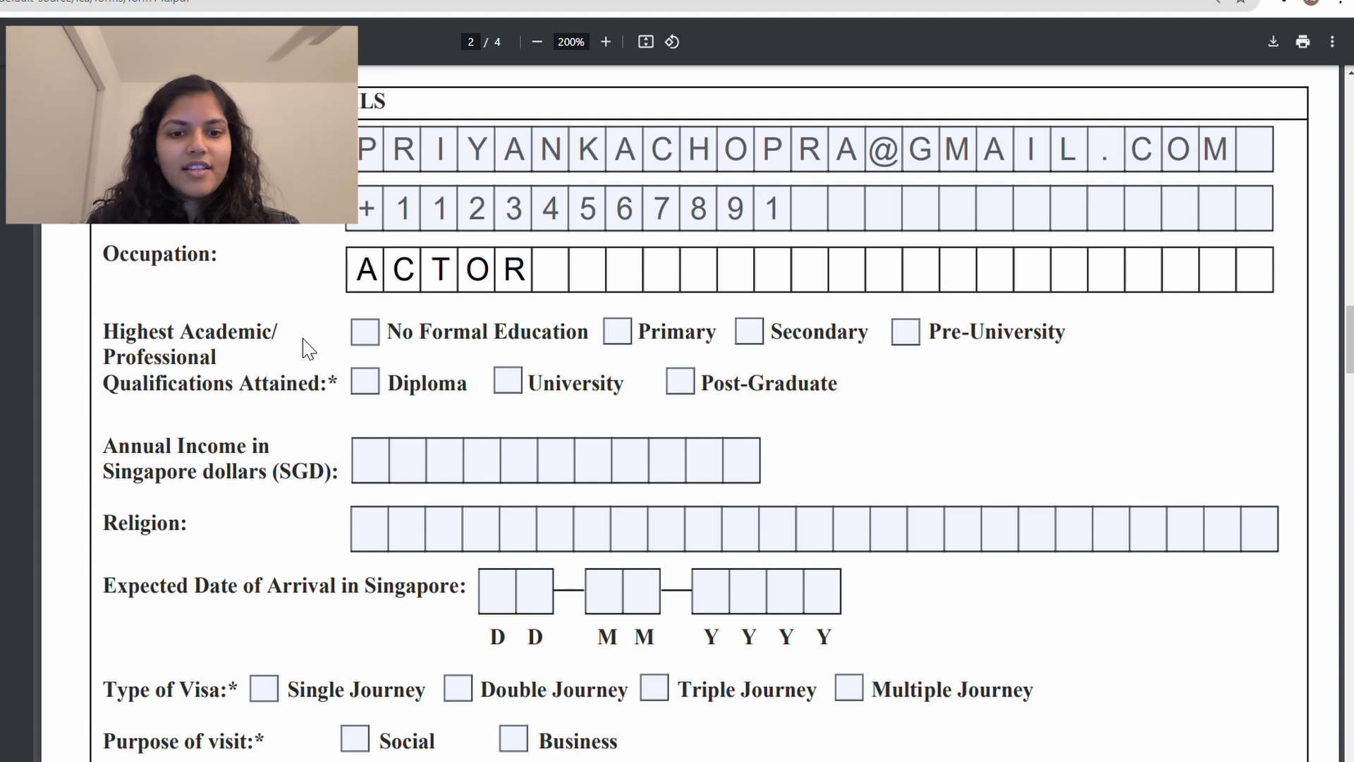
{"action": "scroll", "coordinate": [304, 348], "scroll_direction": "down", "scroll_amount": 1}
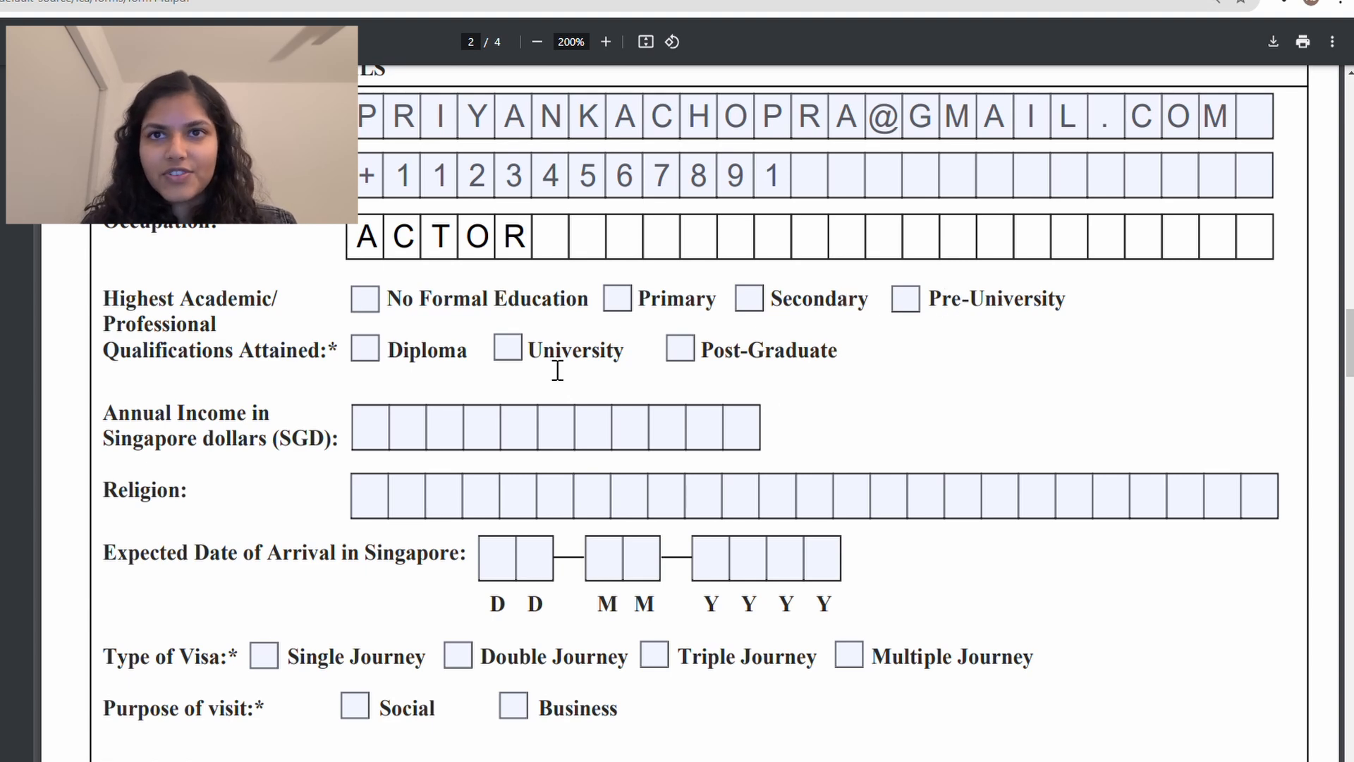
Step: Tick Post-Graduate as the highest educational qualification
{"action": "left_click", "coordinate": [676, 360]}
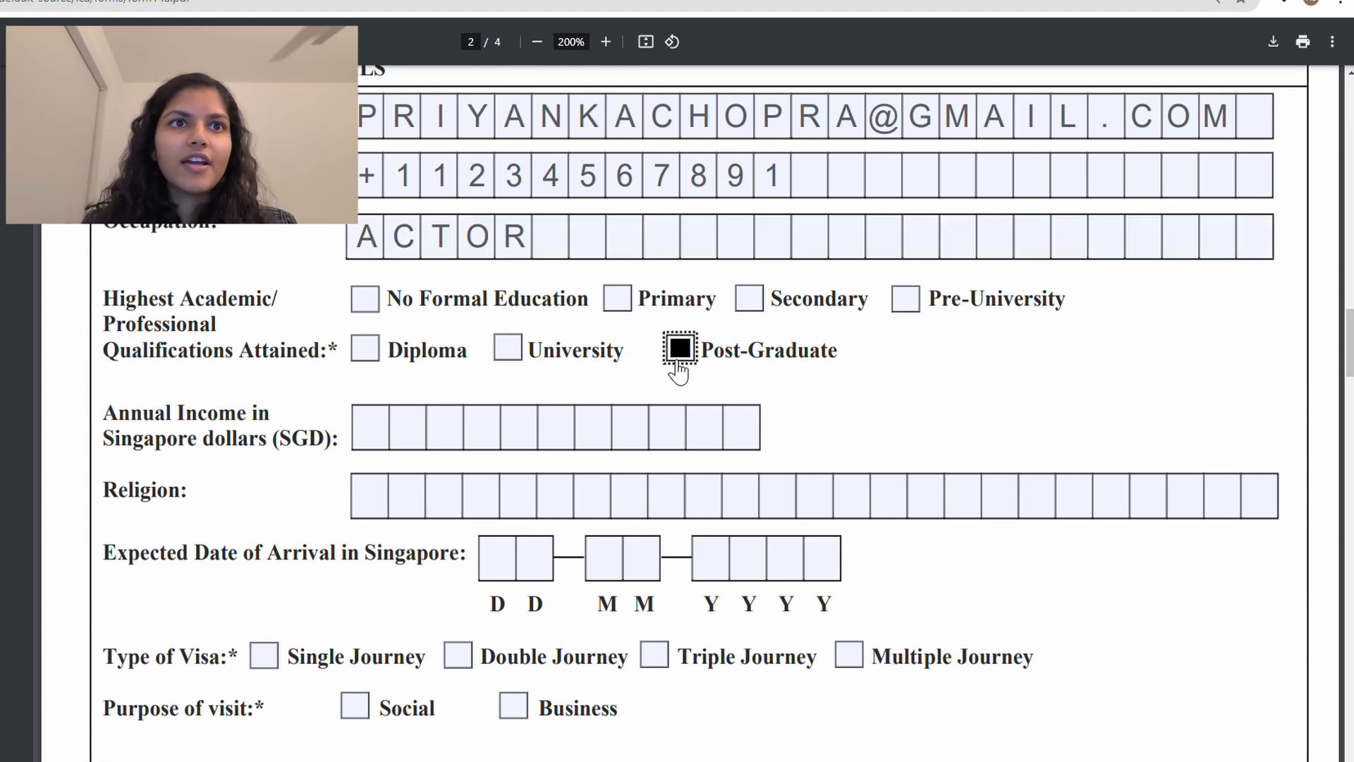
{"action": "scroll", "coordinate": [620, 393], "scroll_direction": "down", "scroll_amount": 3}
{"action": "key", "text": "Tab"}
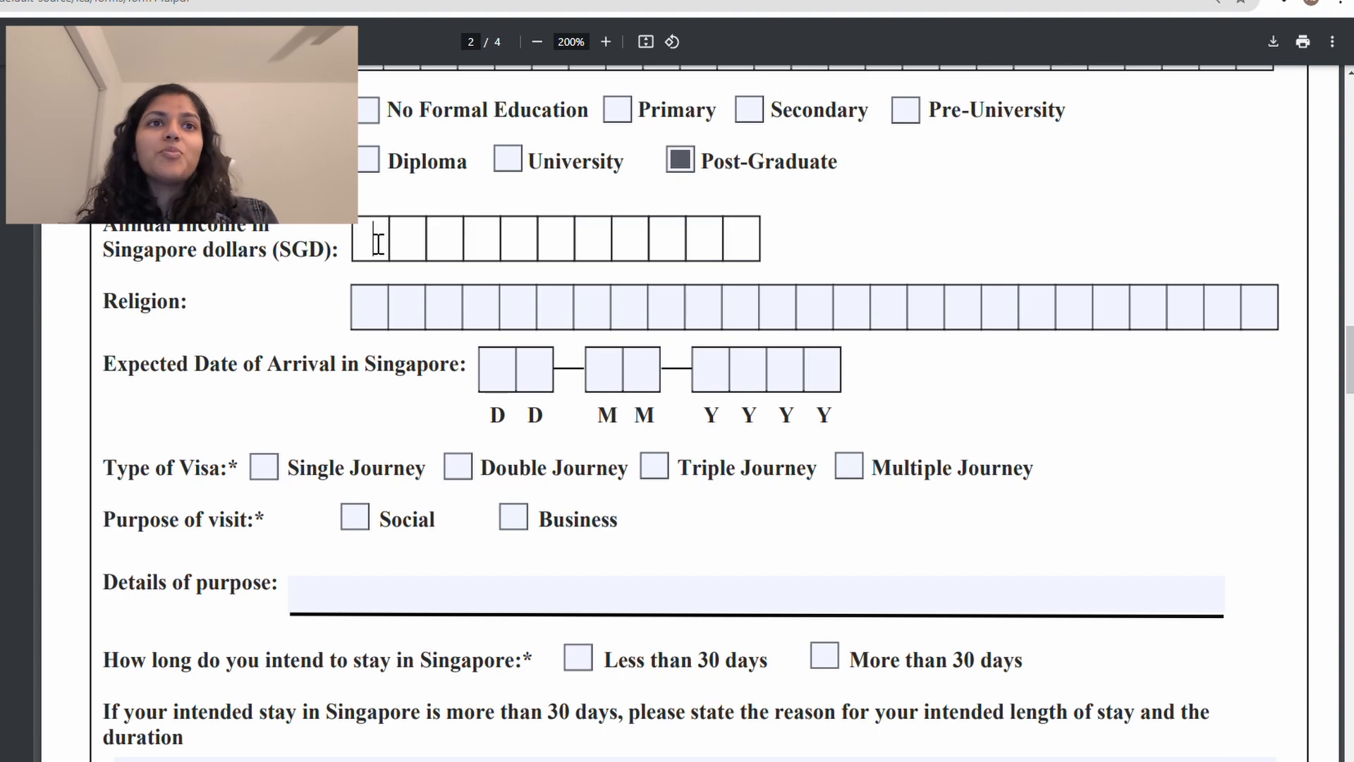
{"action": "left_click_drag", "start_coordinate": [105, 233], "coordinate": [203, 240]}
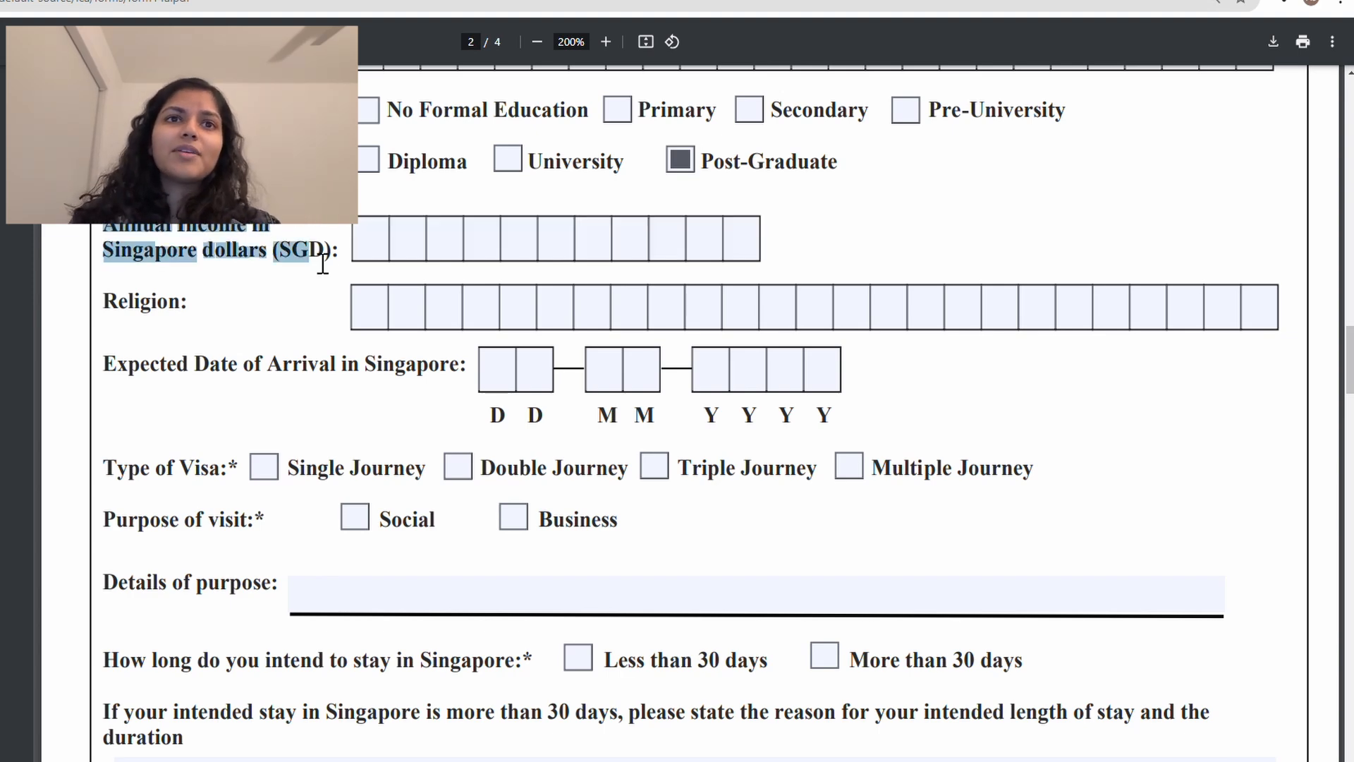
{"action": "left_click_drag", "start_coordinate": [322, 264], "coordinate": [350, 269]}
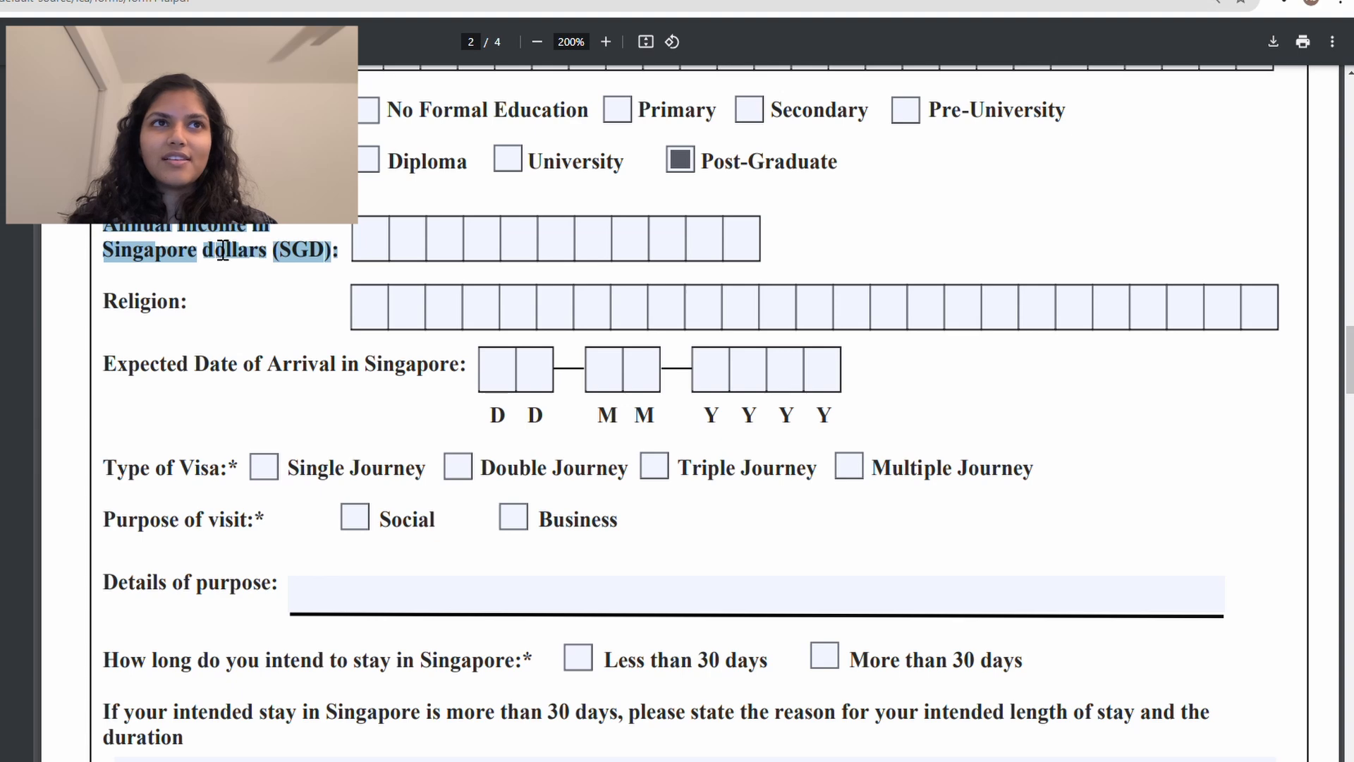
Step: Enter 100000 SGD as the annual income
{"action": "left_click", "coordinate": [370, 236]}
{"action": "scroll", "coordinate": [373, 238], "scroll_direction": "up", "scroll_amount": 2}
{"action": "scroll", "coordinate": [373, 237], "scroll_direction": "up", "scroll_amount": 1}
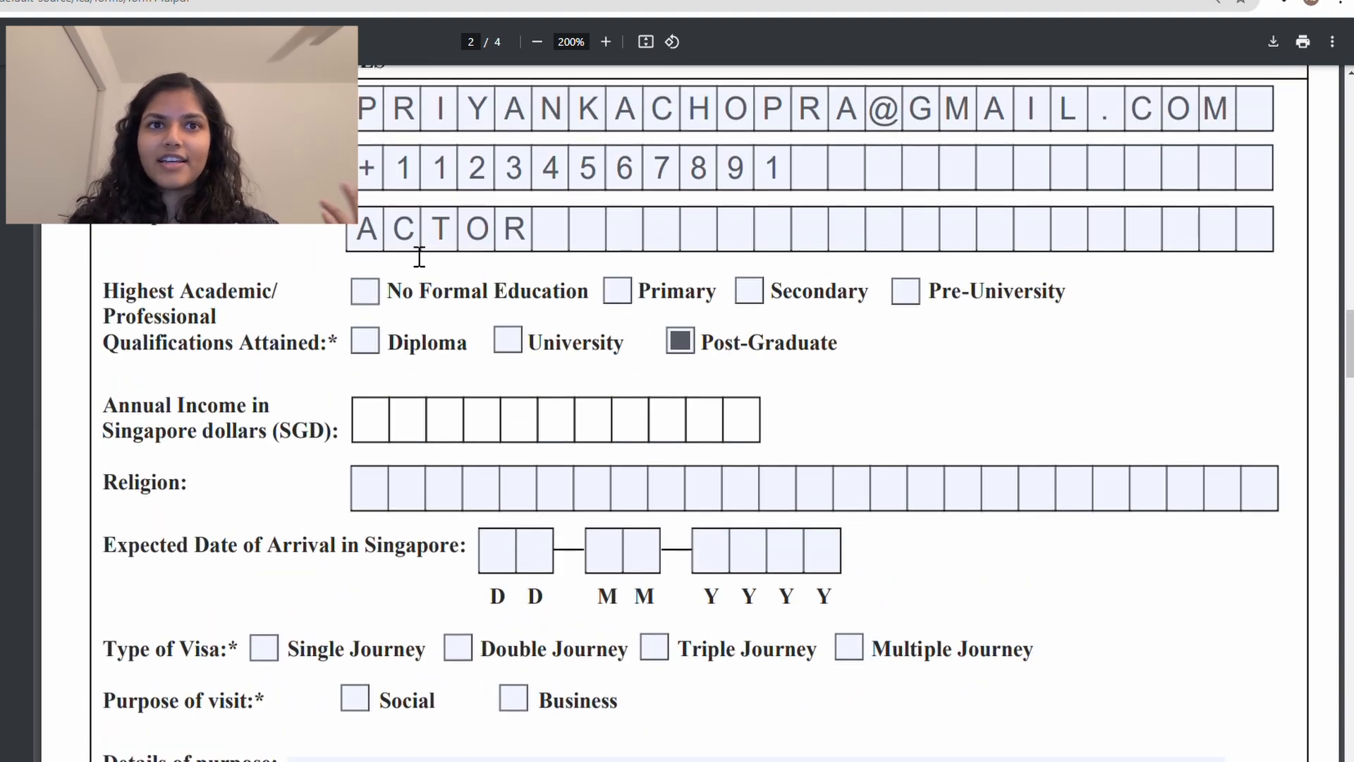
{"action": "key", "text": "shift+Tab"}
{"action": "left_click", "coordinate": [383, 423]}
{"action": "scroll", "coordinate": [384, 423], "scroll_direction": "down", "scroll_amount": 1}
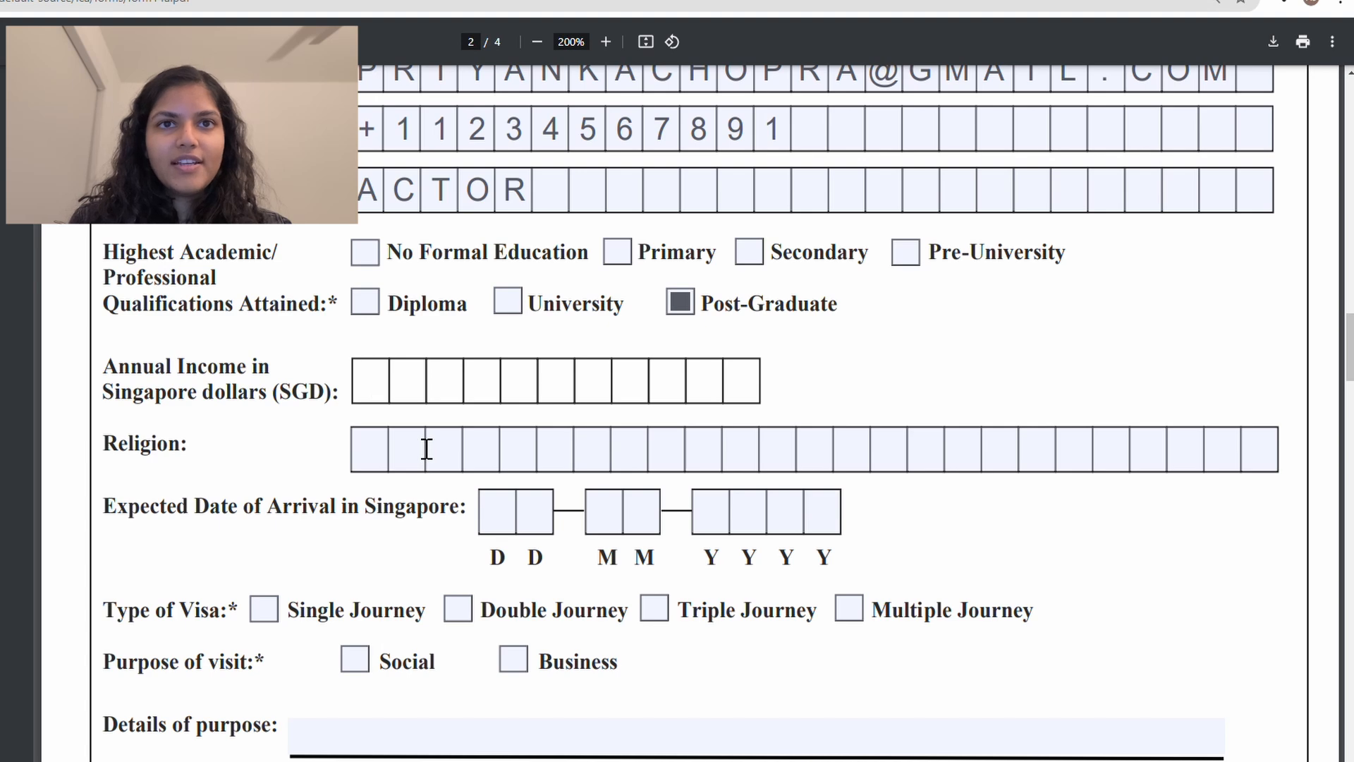
{"action": "type", "text": "100"}
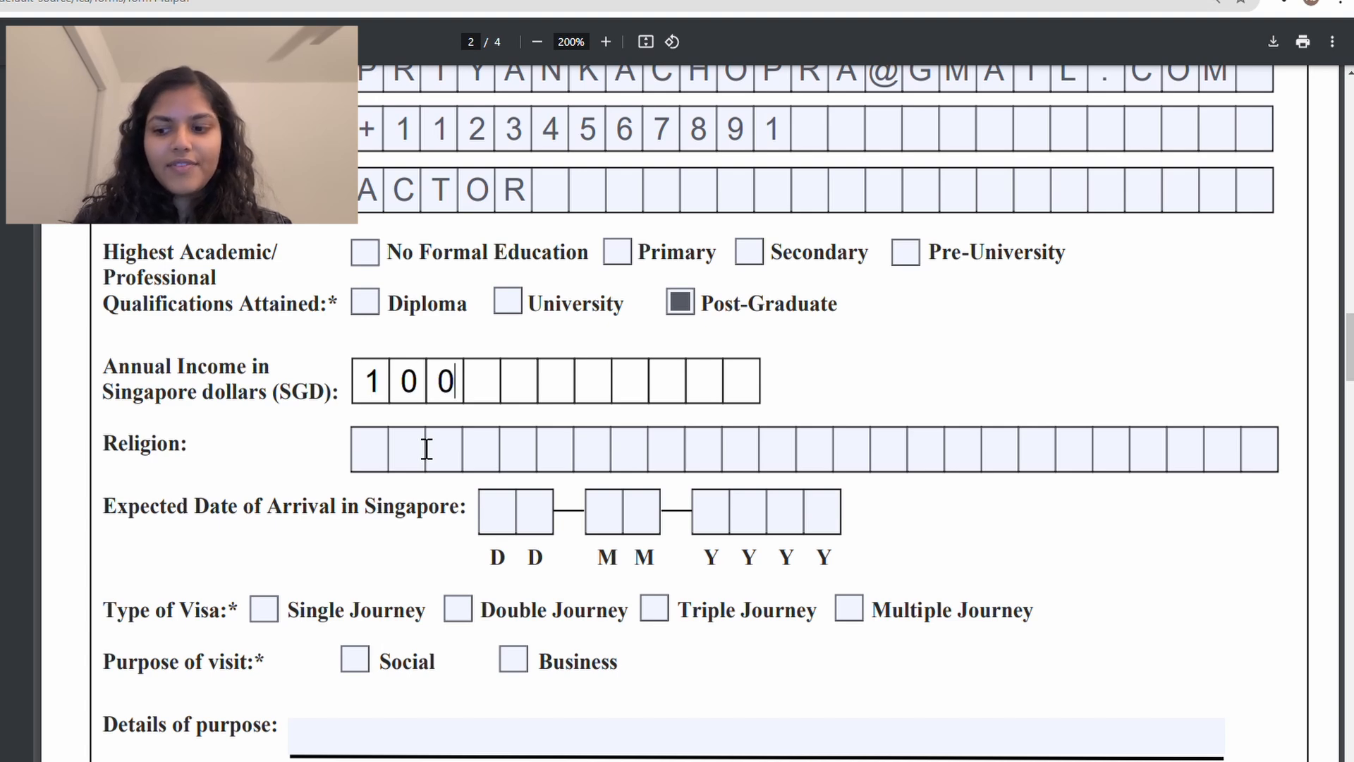
{"action": "key", "text": "BackSpace"}
{"action": "key", "text": "BackSpace"}
{"action": "key", "text": "BackSpace"}
{"action": "type", "text": "1"}
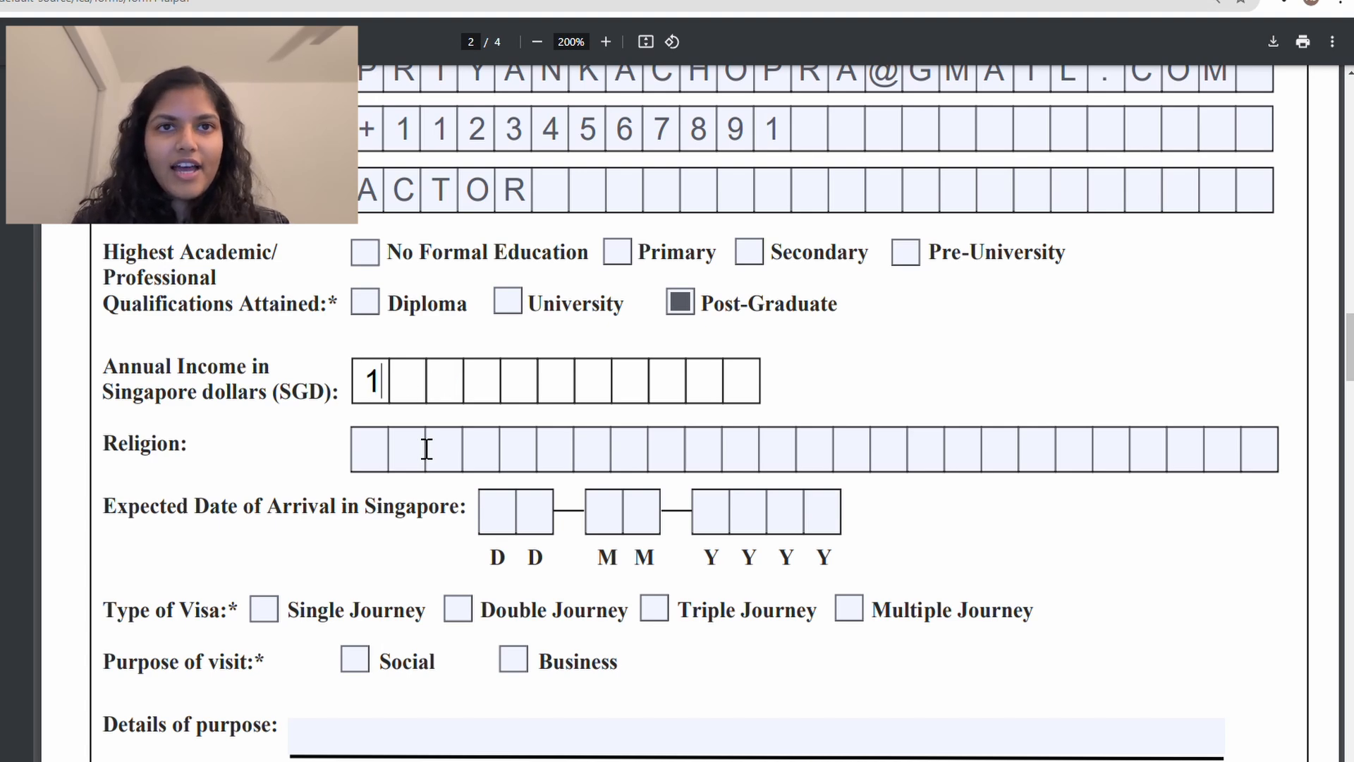
{"action": "type", "text": "00000"}
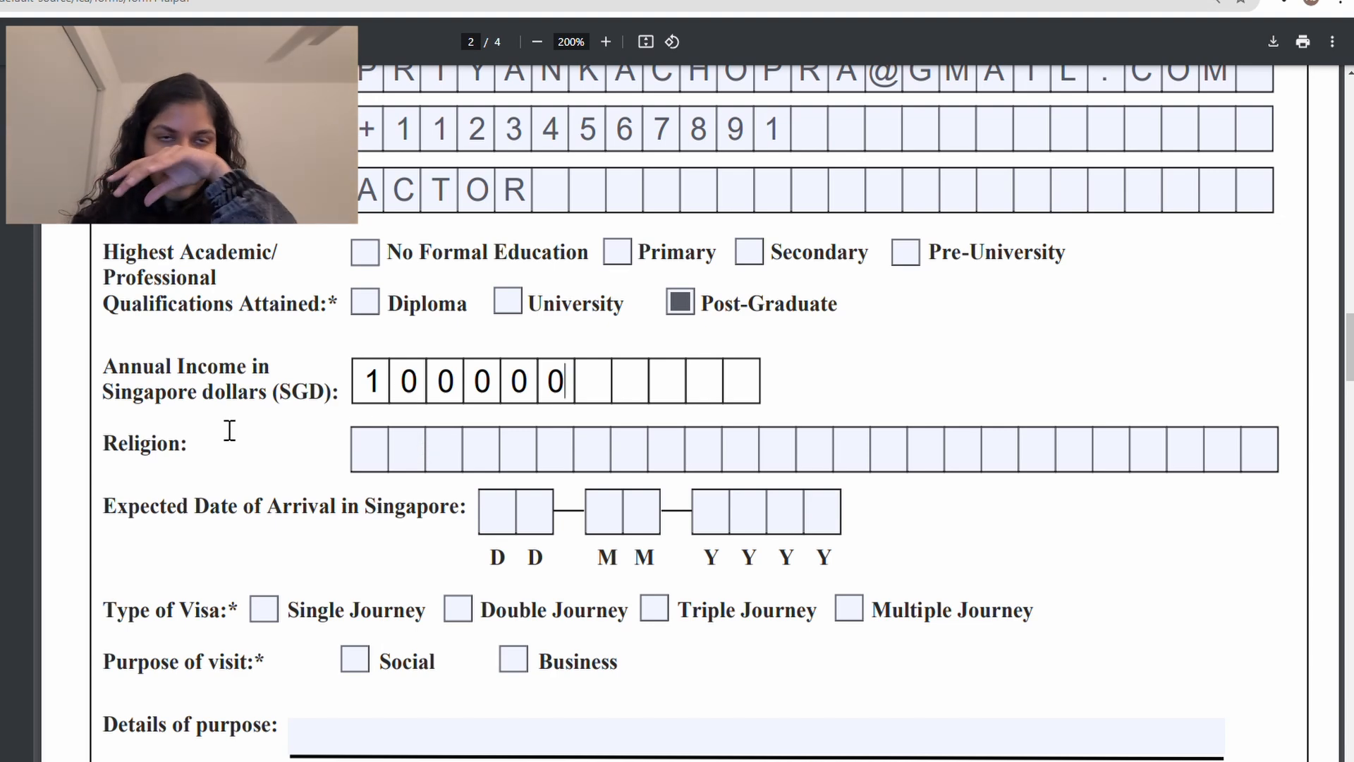
Step: Enter NO RELIGION in the Religion field
{"action": "left_click", "coordinate": [373, 446]}
{"action": "scroll", "coordinate": [319, 459], "scroll_direction": "down", "scroll_amount": 3}
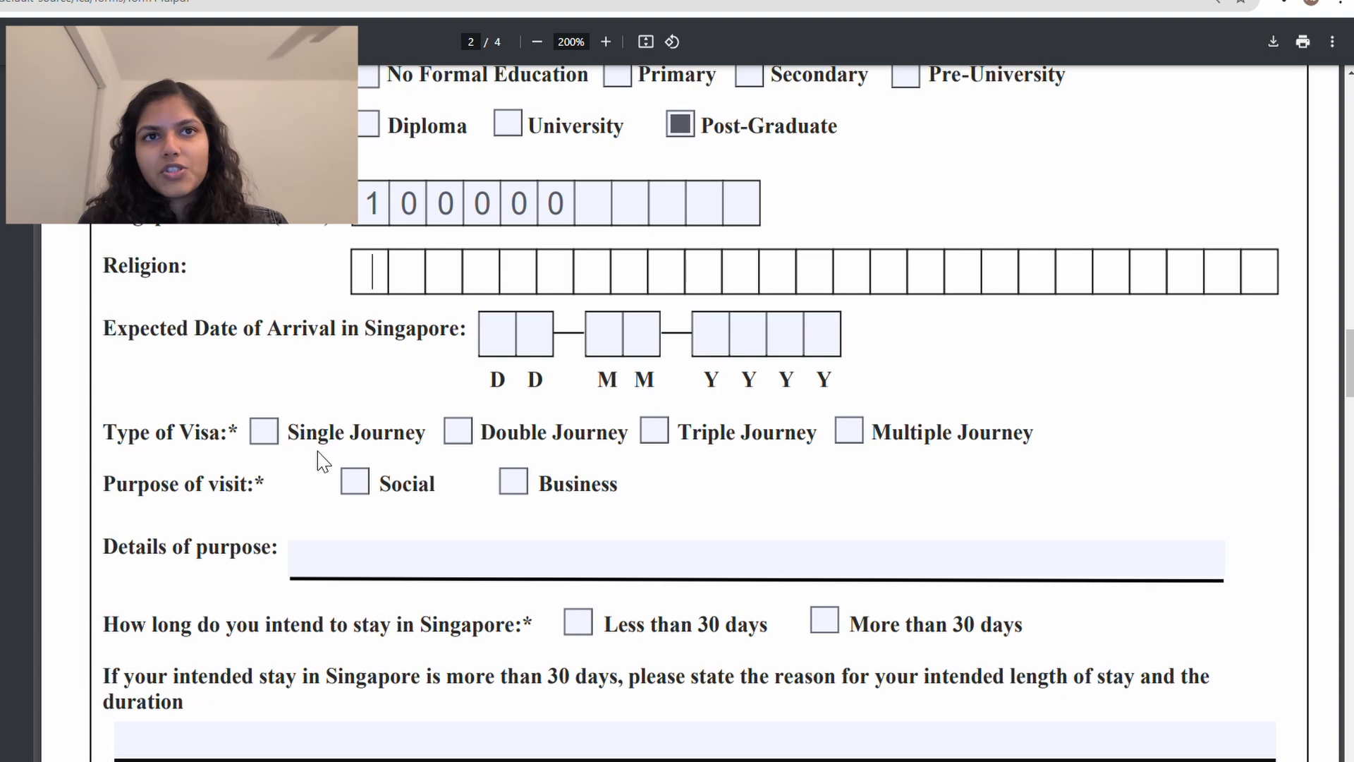
{"action": "type", "text": "NO RELIGION"}
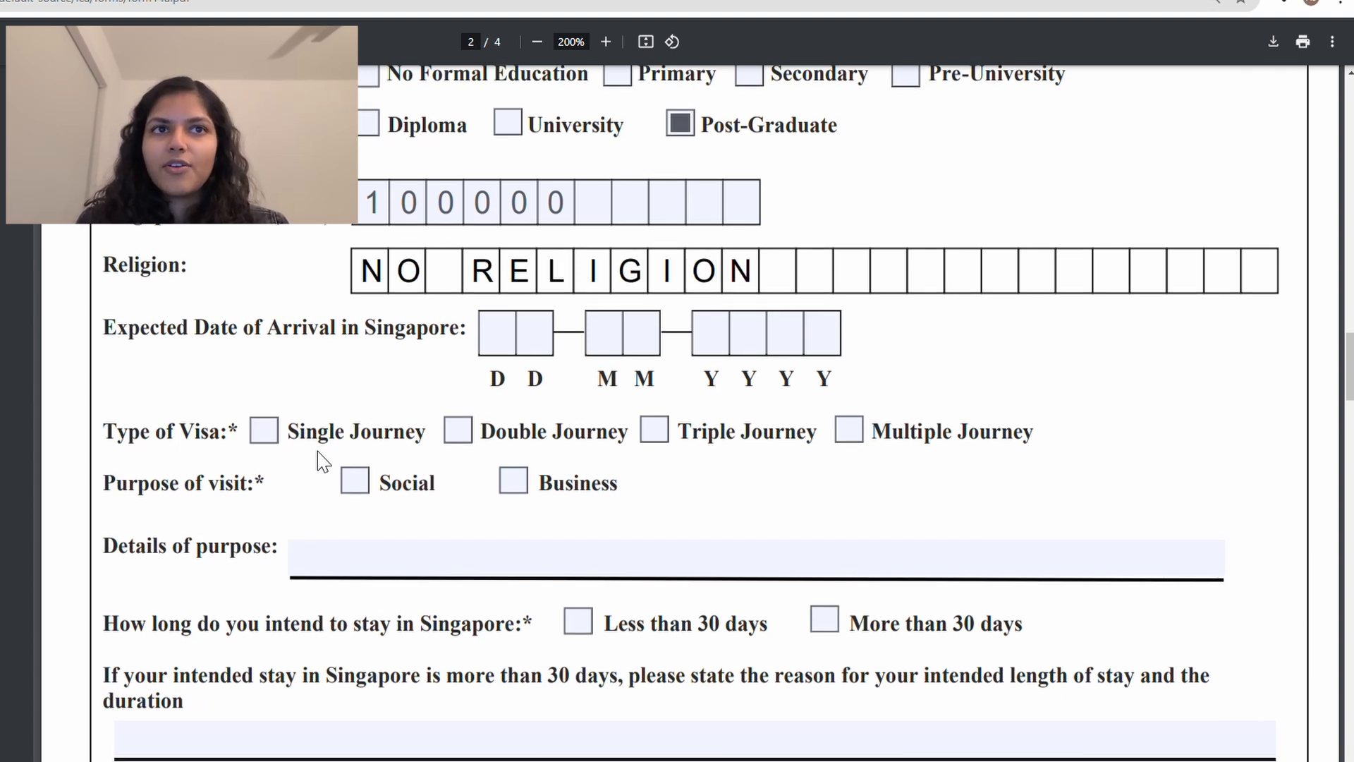
{"action": "scroll", "coordinate": [323, 461], "scroll_direction": "down", "scroll_amount": 2}
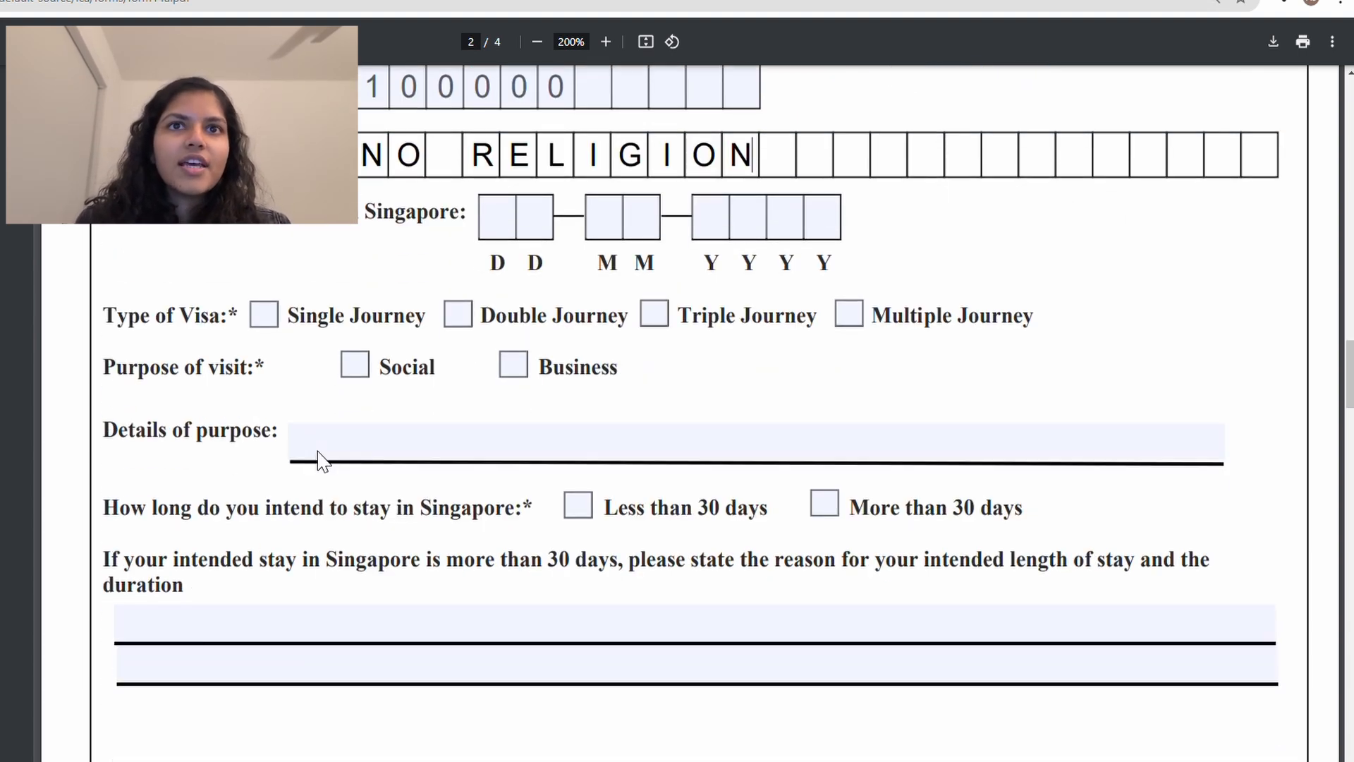
Step: Fill the arrival date boxes with day 15, month 02 and year 2025, correcting the day entry
{"action": "left_click", "coordinate": [501, 227]}
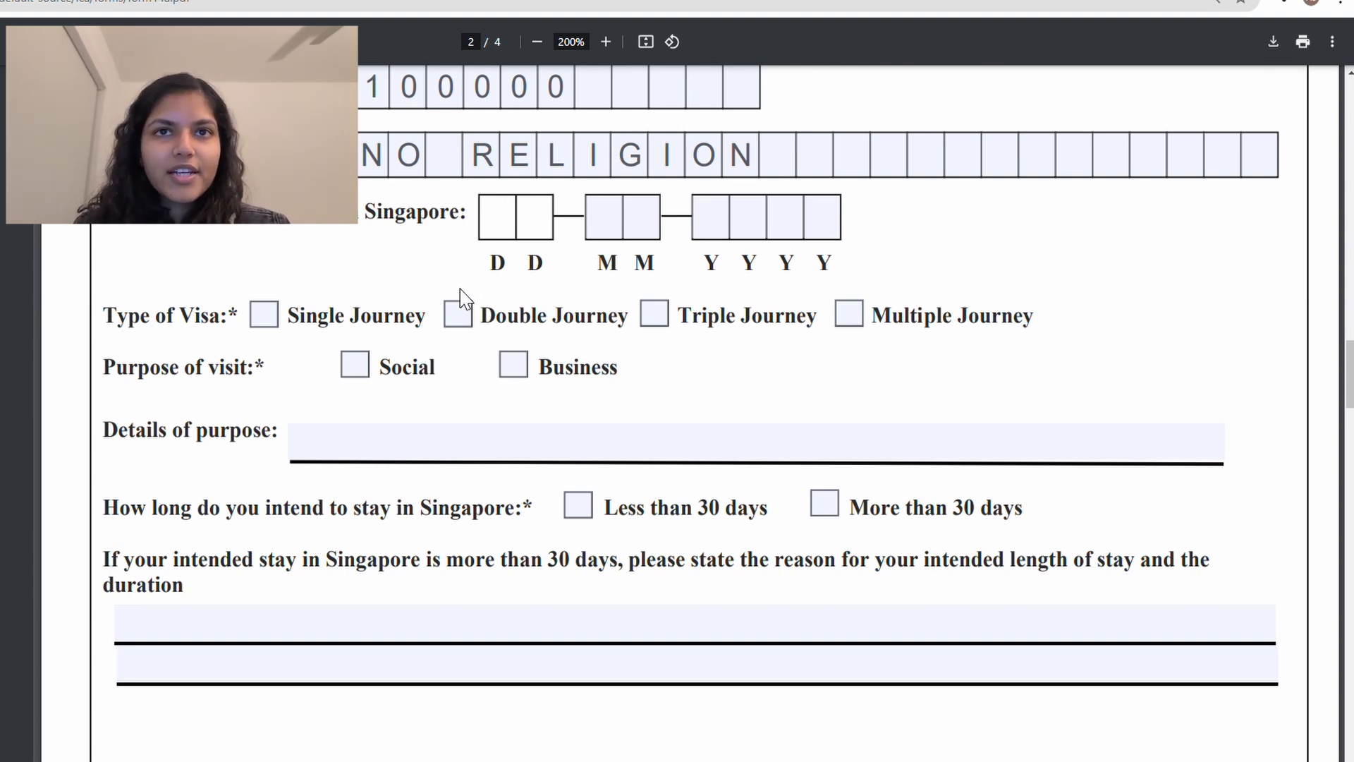
{"action": "type", "text": "02"}
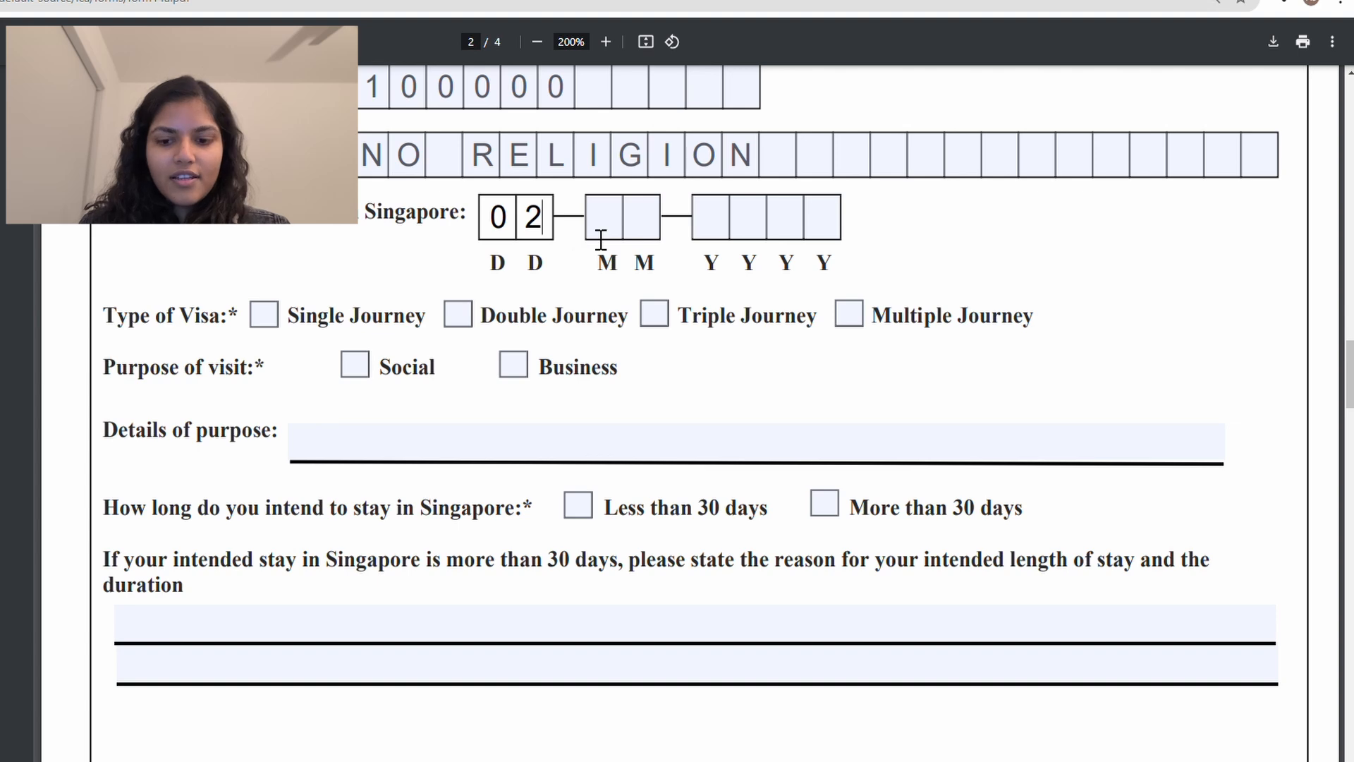
{"action": "left_click", "coordinate": [616, 233]}
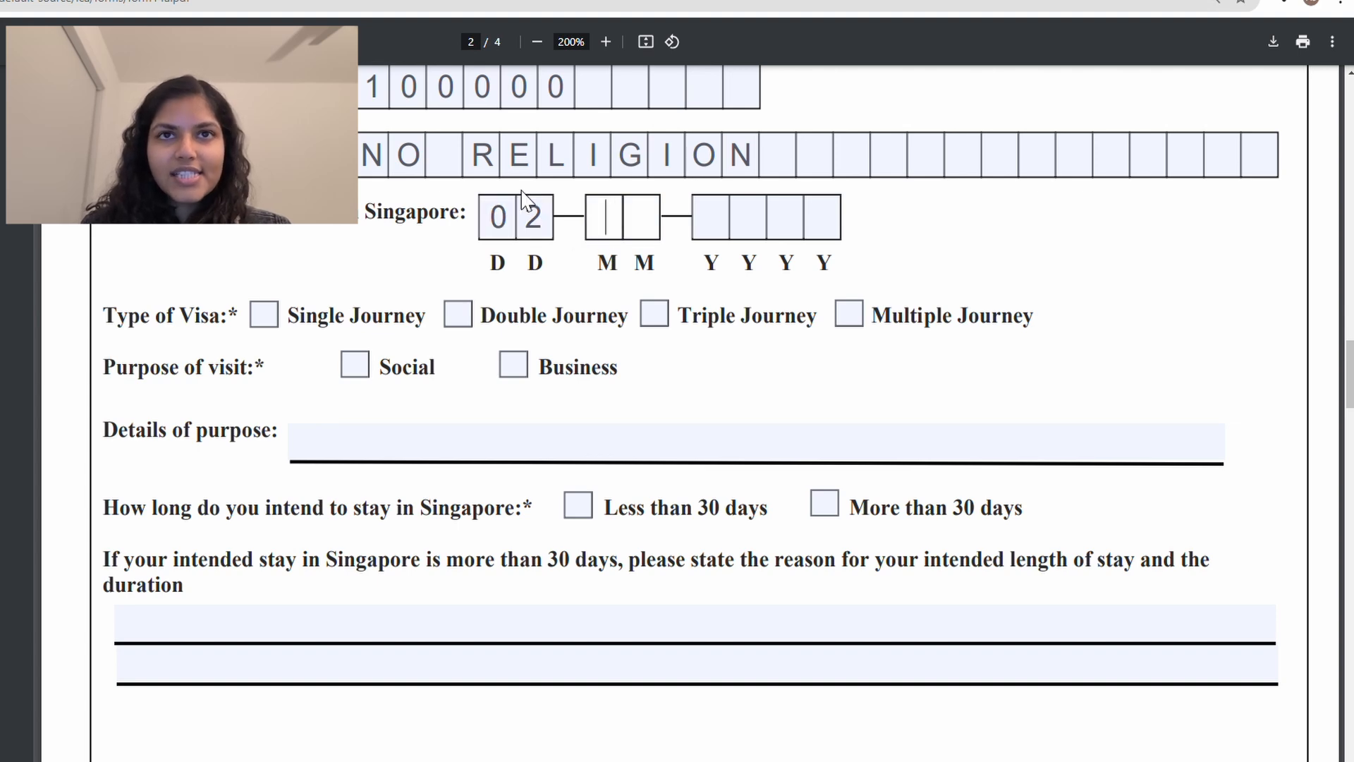
{"action": "left_click", "coordinate": [548, 223]}
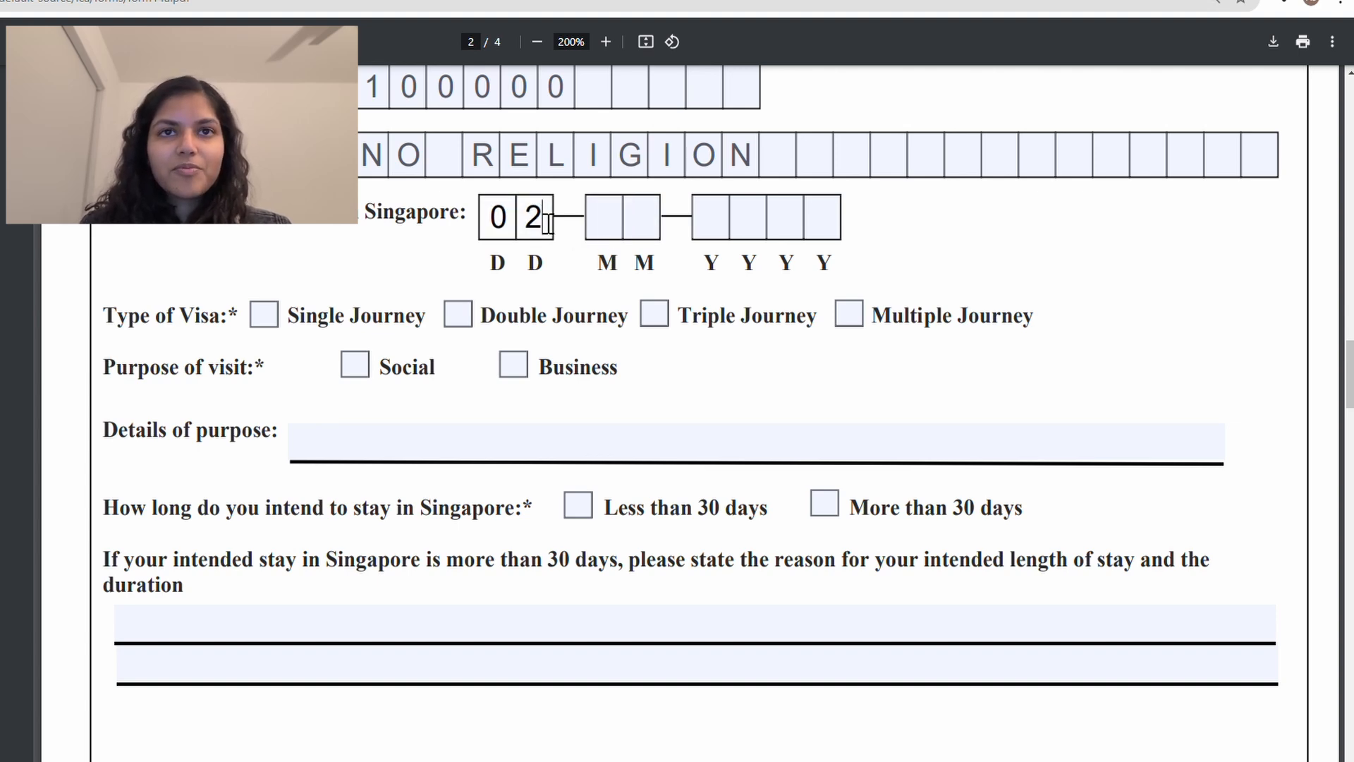
{"action": "key", "text": "BackSpace"}
{"action": "key", "text": "BackSpace"}
{"action": "type", "text": "15"}
{"action": "left_click", "coordinate": [619, 235]}
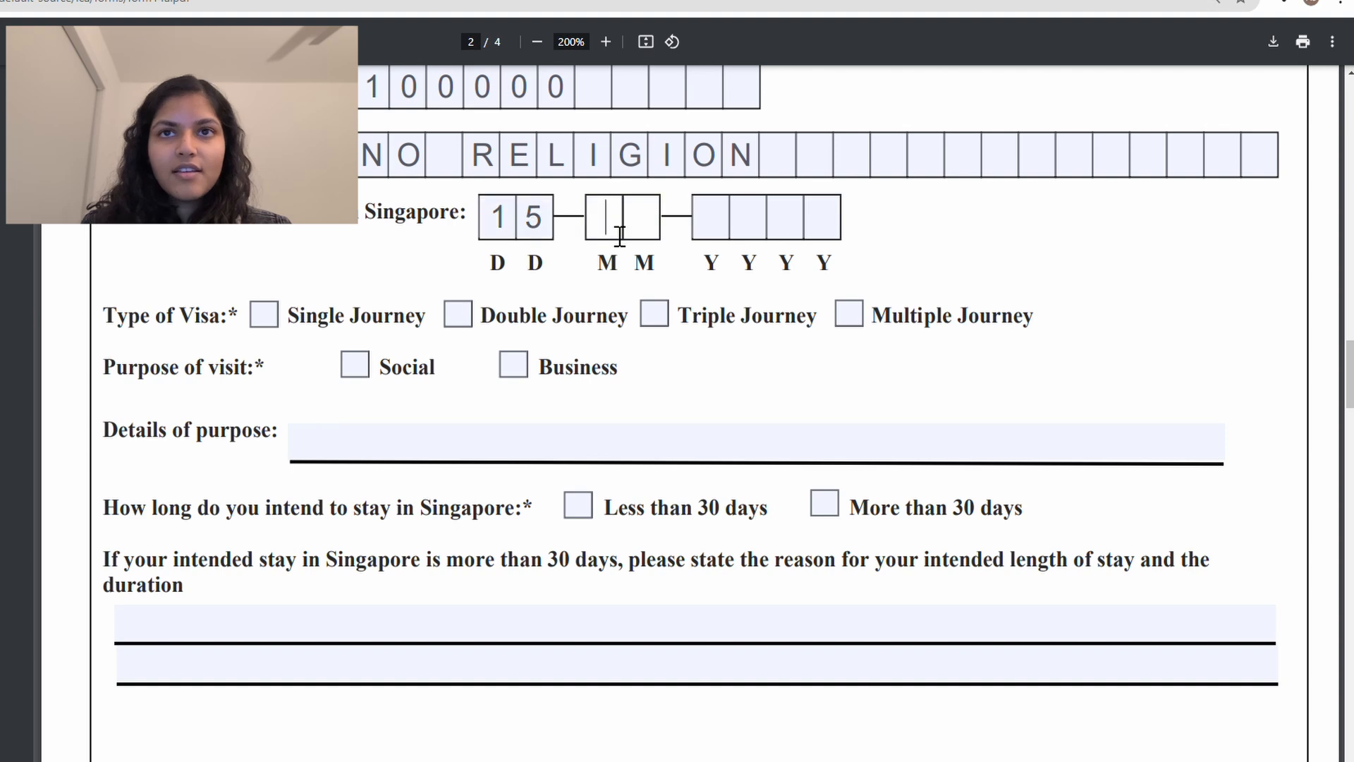
{"action": "type", "text": "02"}
{"action": "left_click", "coordinate": [718, 225]}
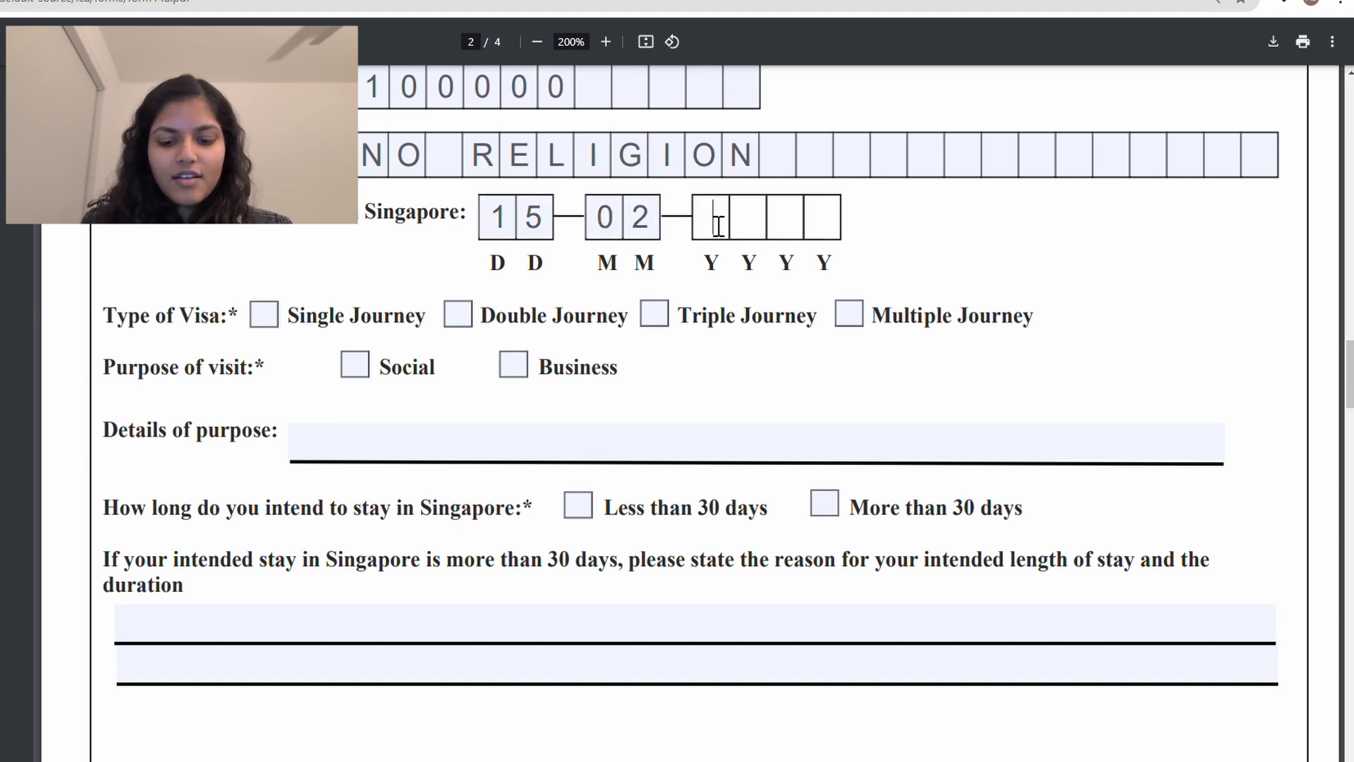
{"action": "type", "text": "2025"}
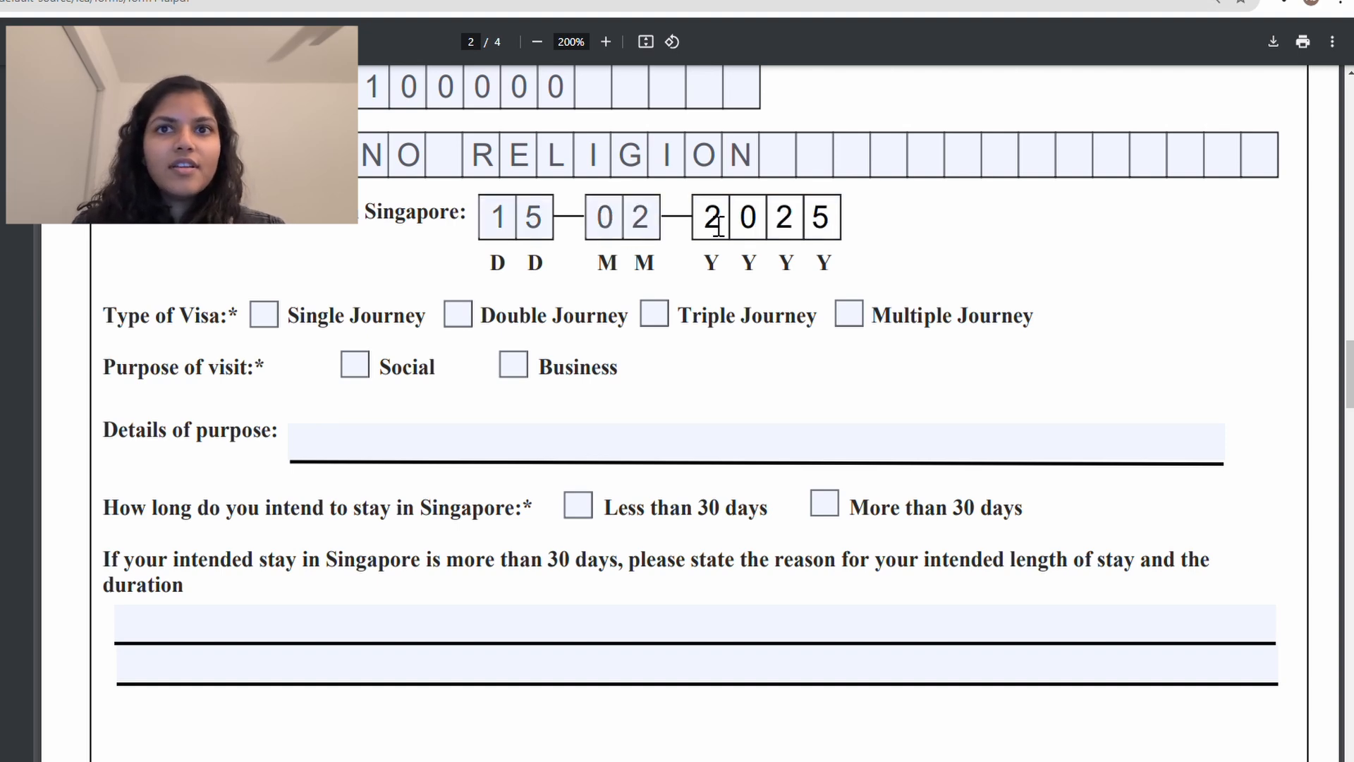
{"action": "scroll", "coordinate": [671, 423], "scroll_direction": "down", "scroll_amount": 2}
{"action": "scroll", "coordinate": [670, 420], "scroll_direction": "up", "scroll_amount": 1}
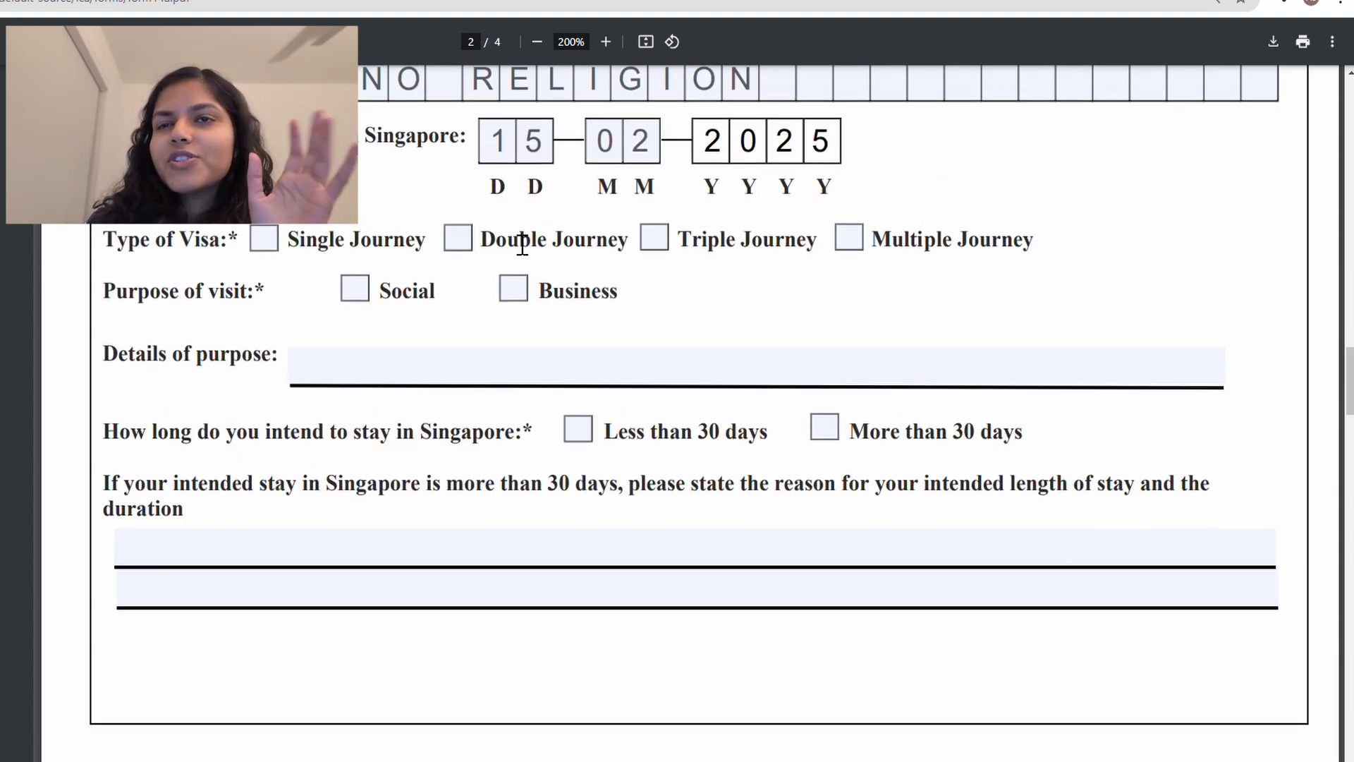
{"action": "scroll", "coordinate": [786, 263], "scroll_direction": "up", "scroll_amount": 1}
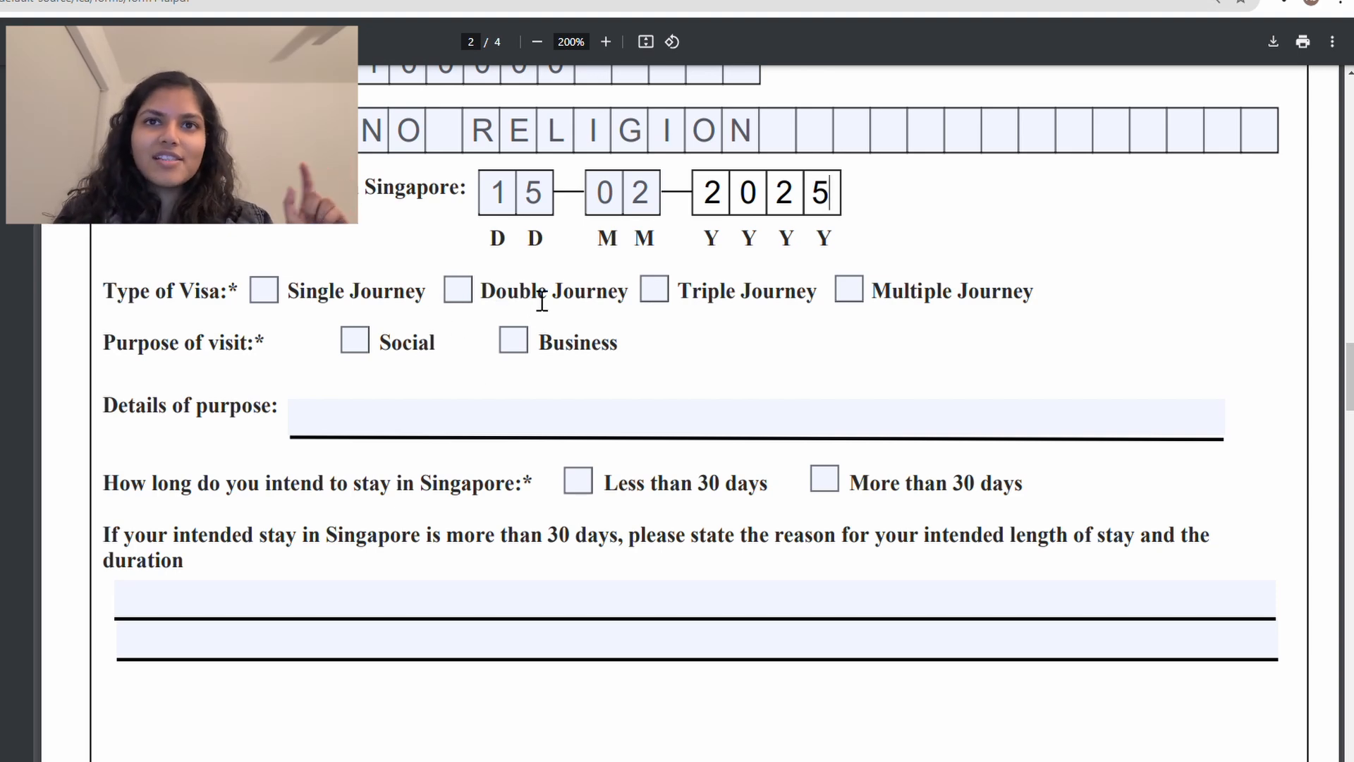
Step: Tick Multiple Journey and Social, entering TOURISM as the purpose details
{"action": "left_click", "coordinate": [851, 288]}
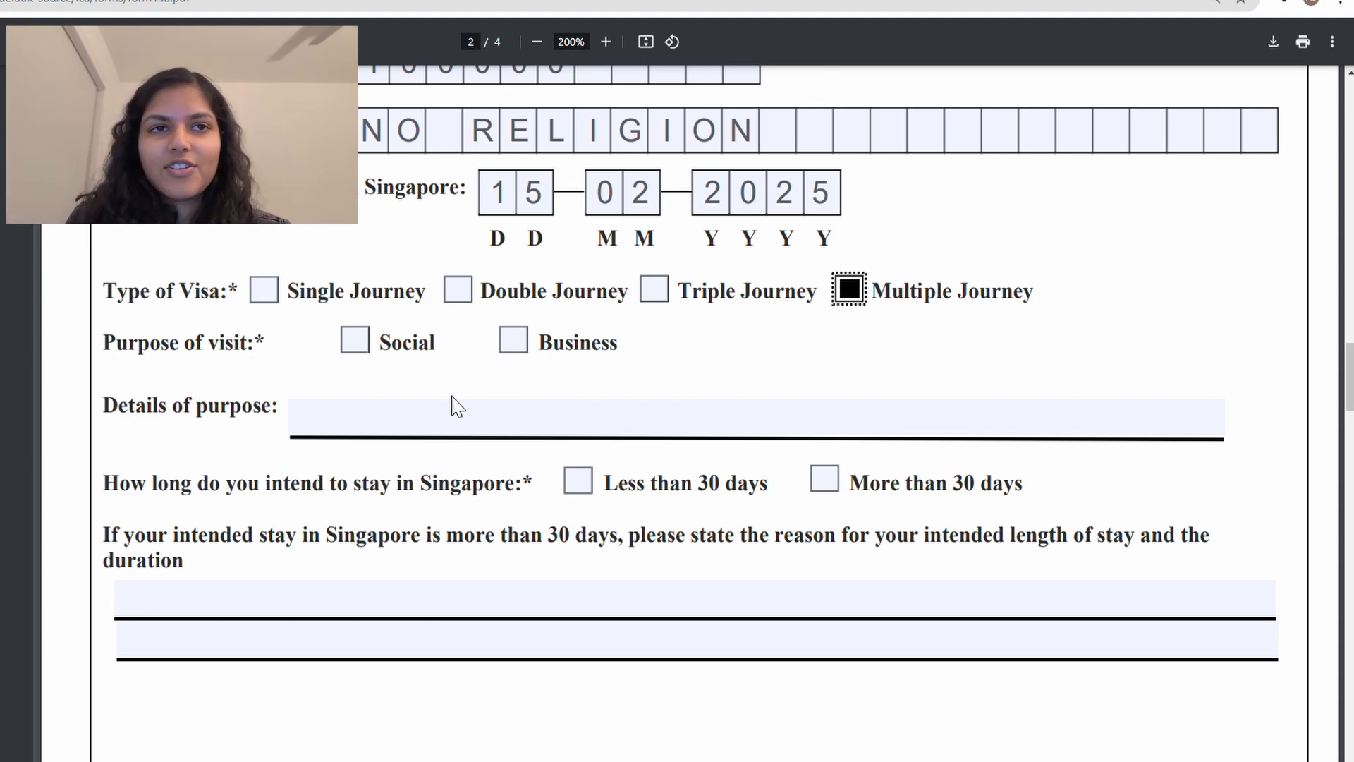
{"action": "scroll", "coordinate": [463, 404], "scroll_direction": "down", "scroll_amount": 1}
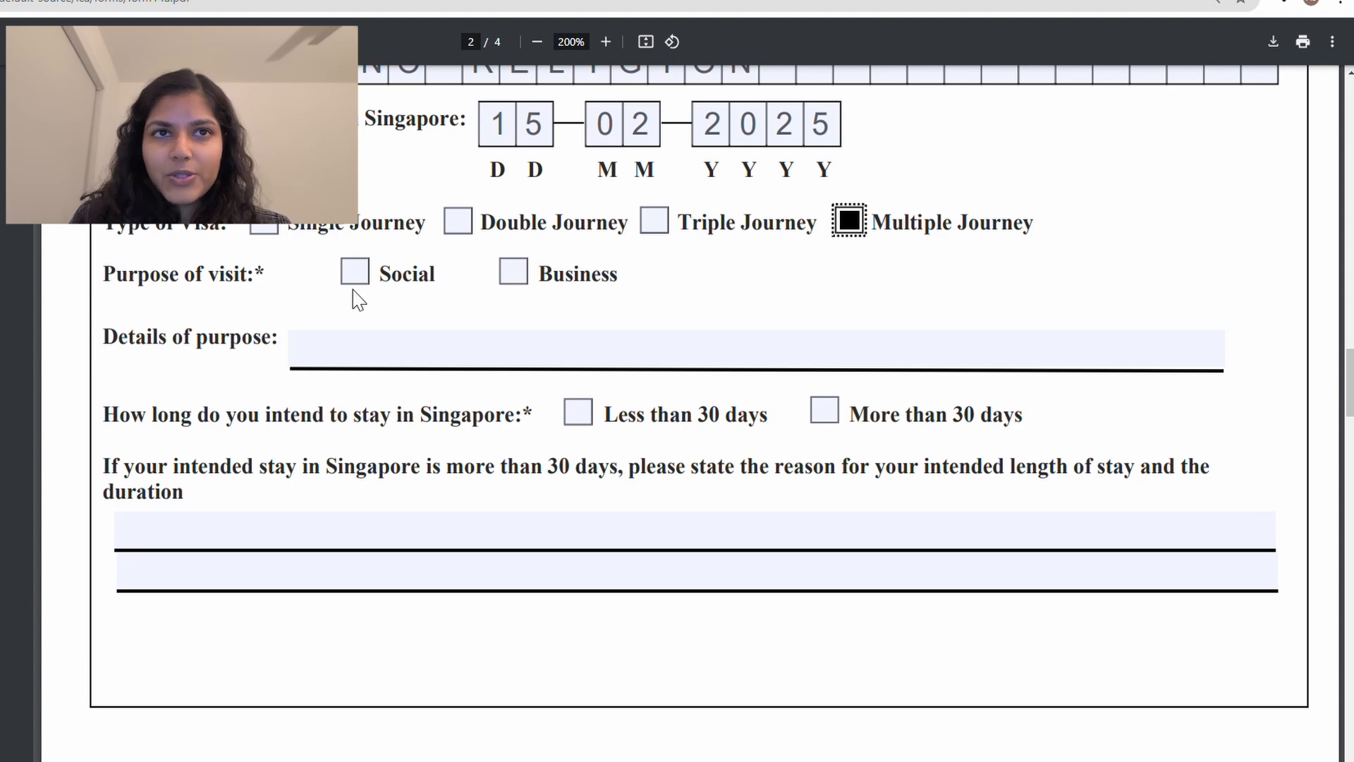
{"action": "left_click", "coordinate": [354, 271]}
{"action": "scroll", "coordinate": [414, 324], "scroll_direction": "down", "scroll_amount": 2}
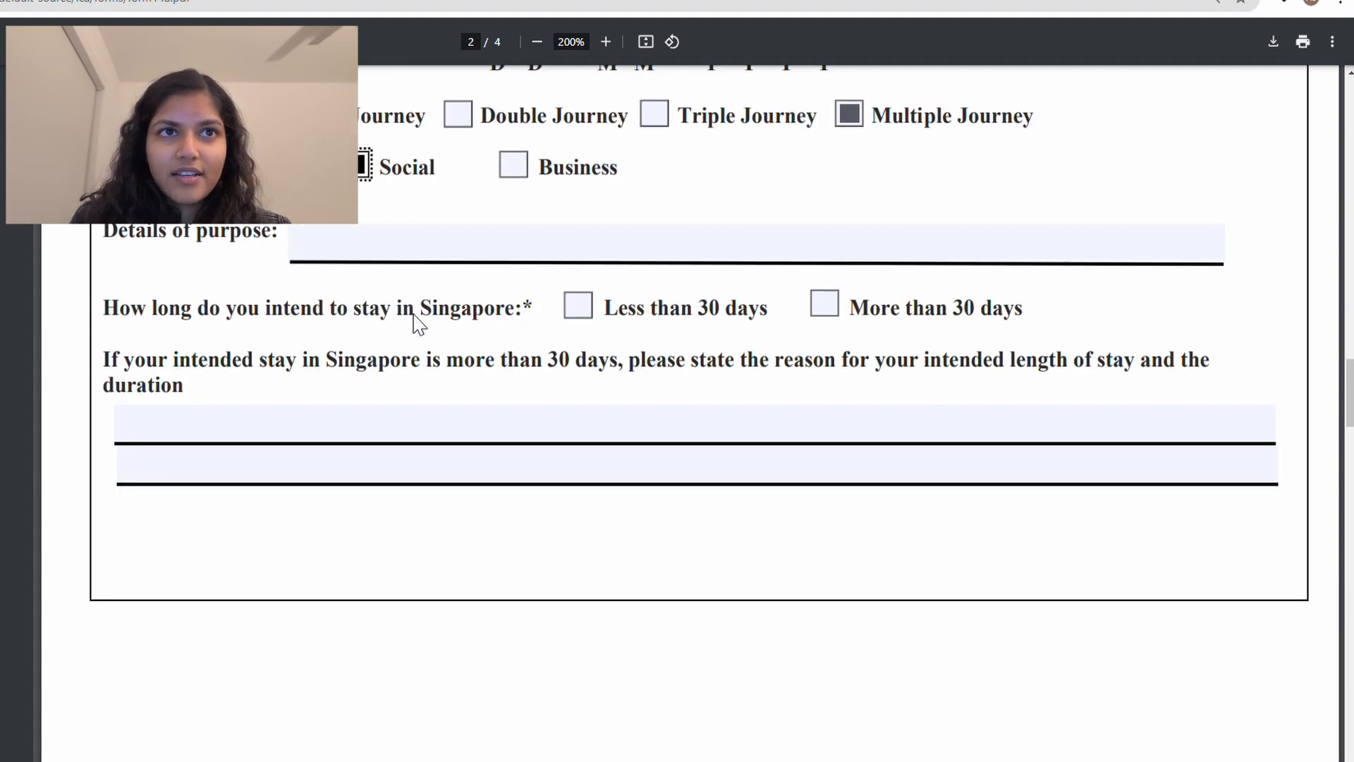
{"action": "left_click", "coordinate": [354, 264]}
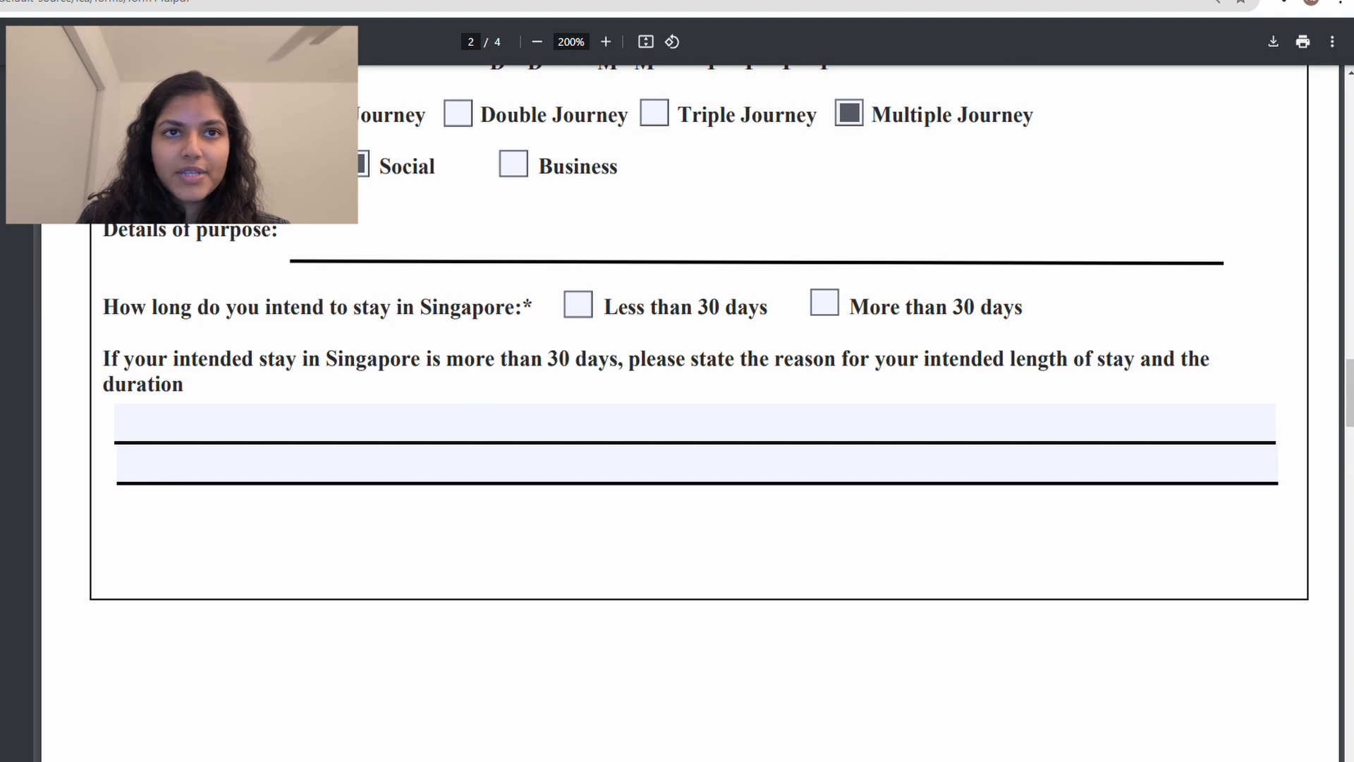
{"action": "type", "text": "TOURISM"}
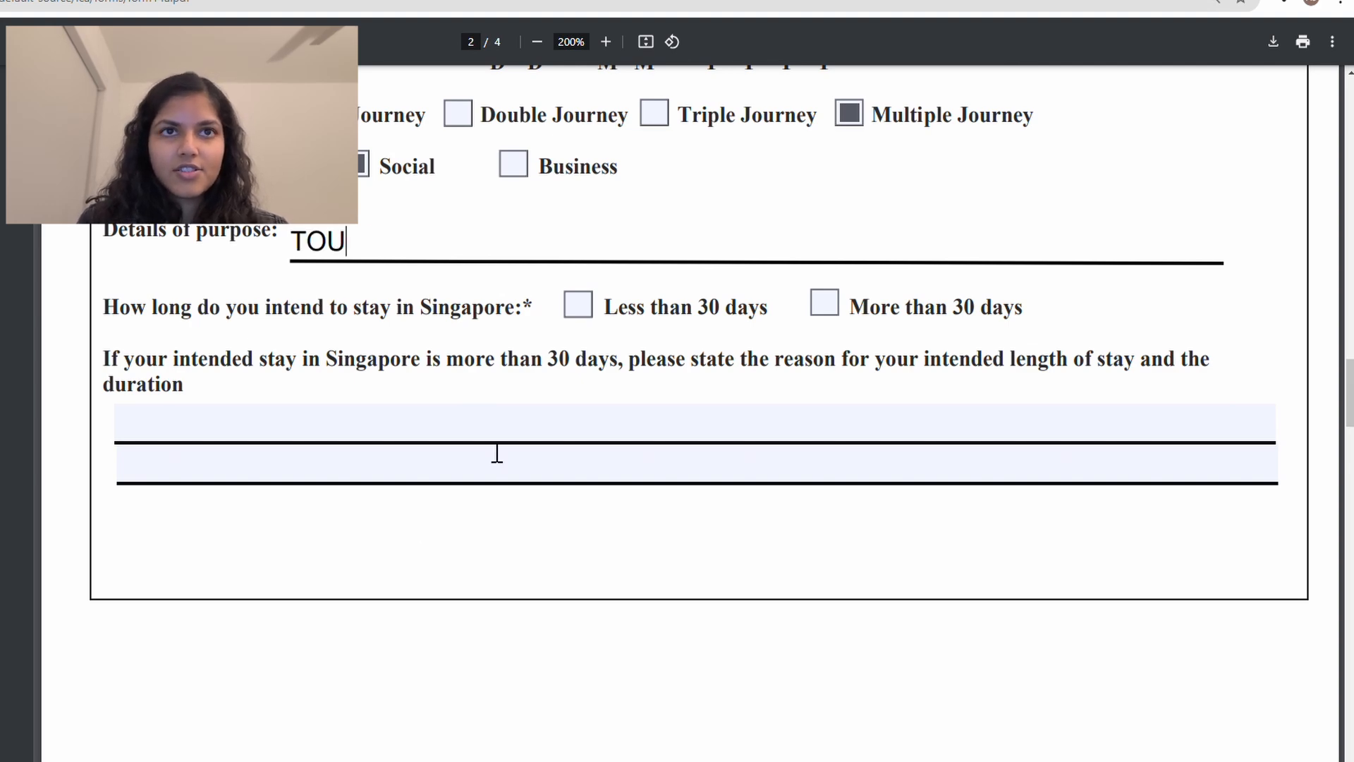
Step: Mark the stay as less than 30 days, with N/A as the longer-stay reason
{"action": "scroll", "coordinate": [497, 453], "scroll_direction": "down", "scroll_amount": 1}
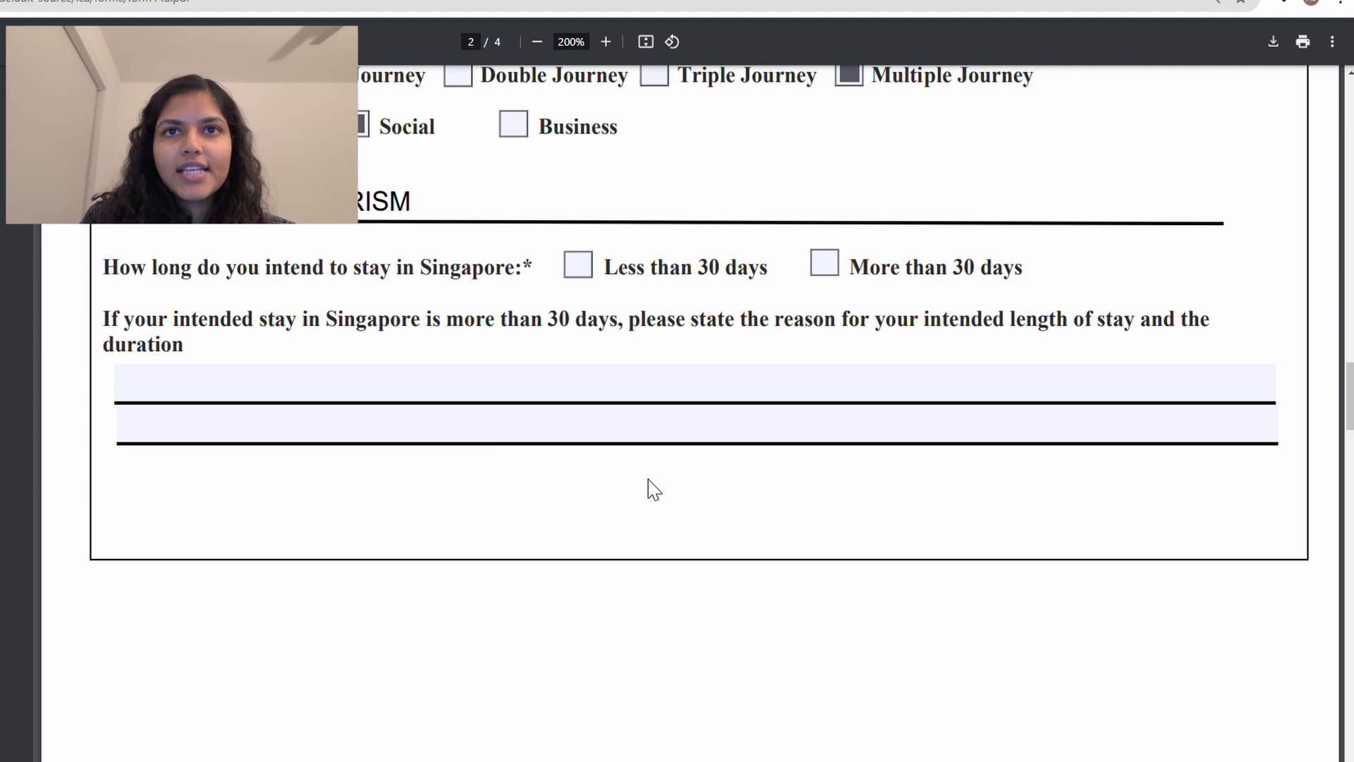
{"action": "left_click", "coordinate": [578, 265]}
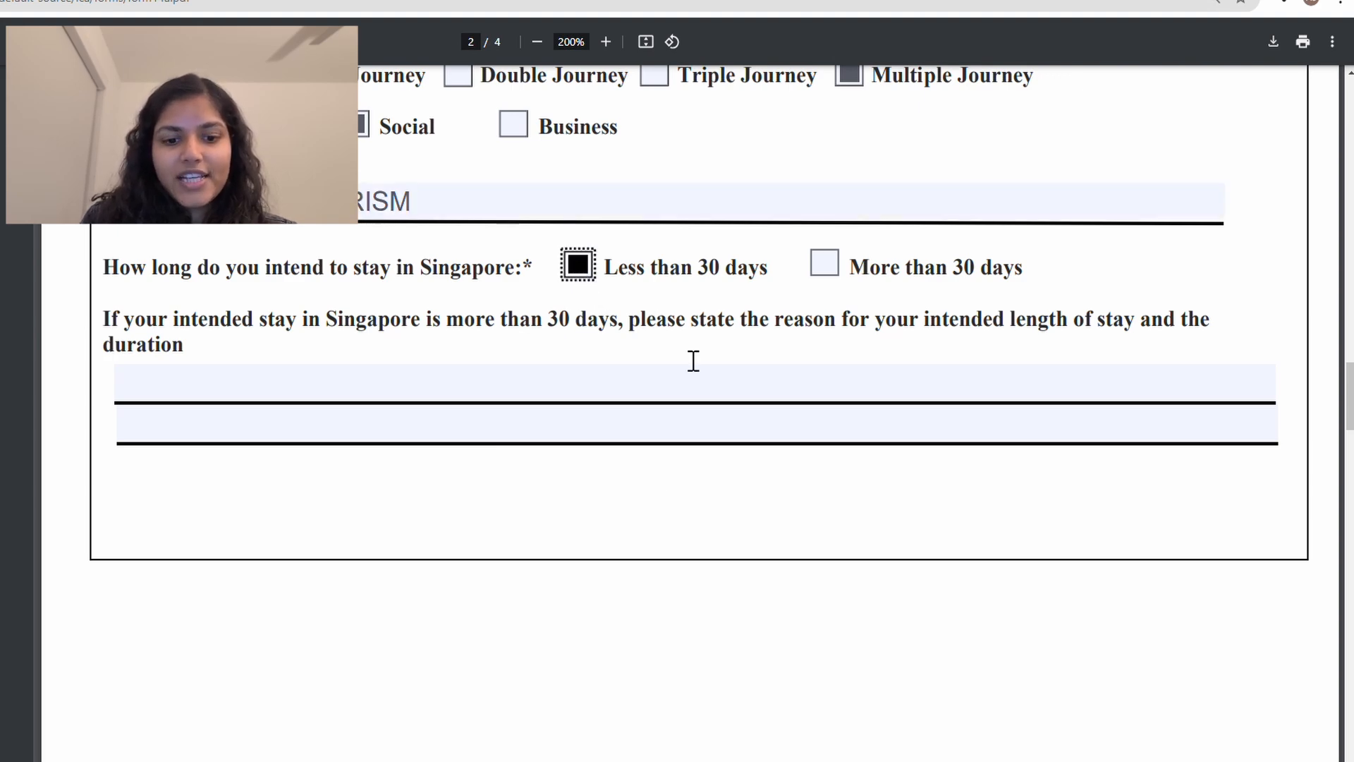
{"action": "left_click", "coordinate": [671, 397]}
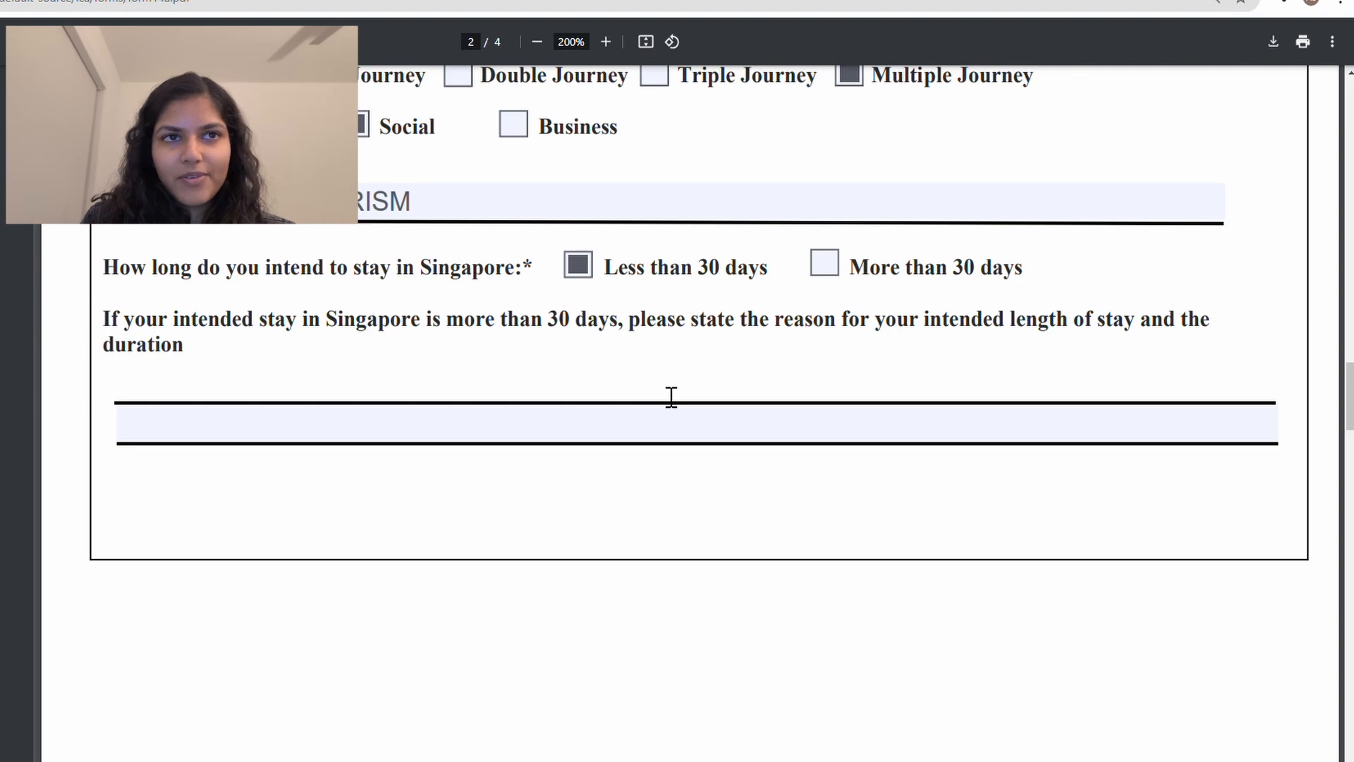
{"action": "type", "text": "N/A"}
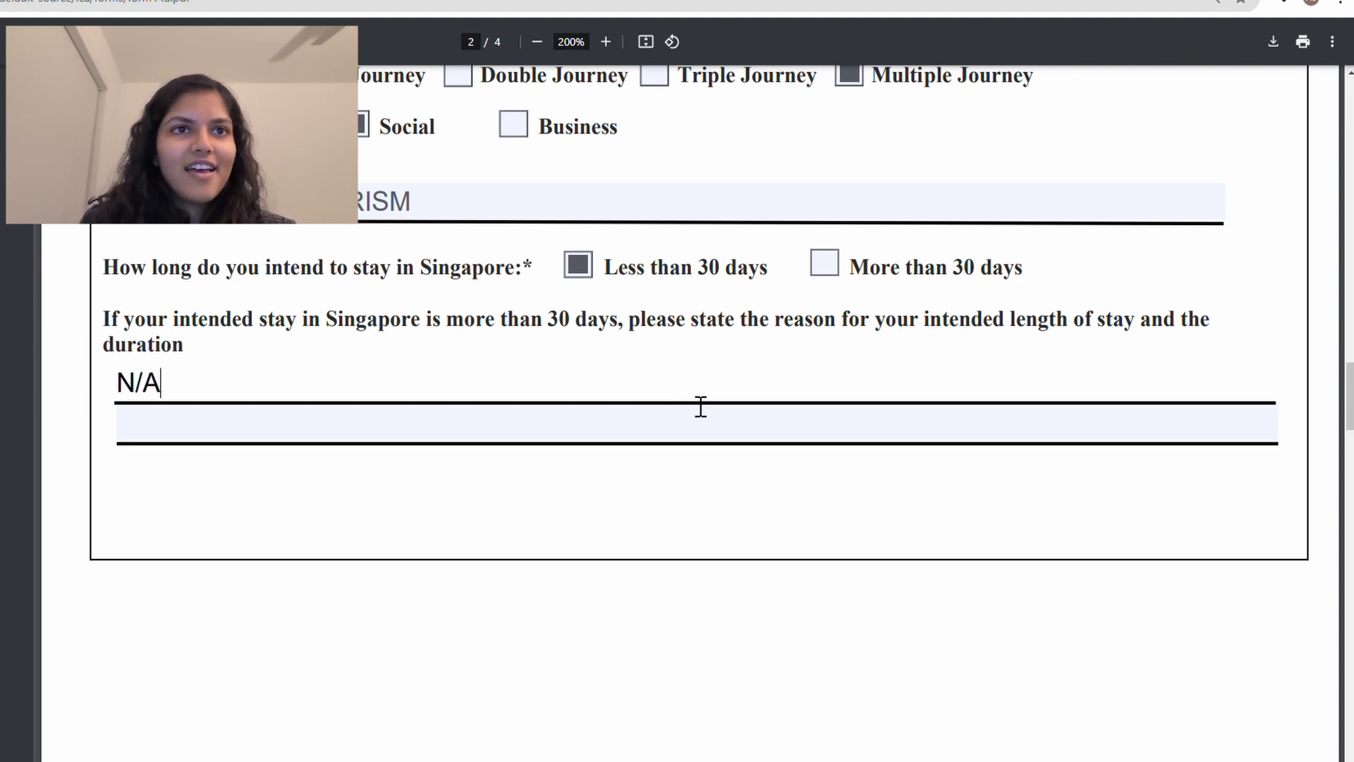
{"action": "scroll", "coordinate": [700, 407], "scroll_direction": "down", "scroll_amount": 8}
{"action": "scroll", "coordinate": [701, 407], "scroll_direction": "down", "scroll_amount": 3}
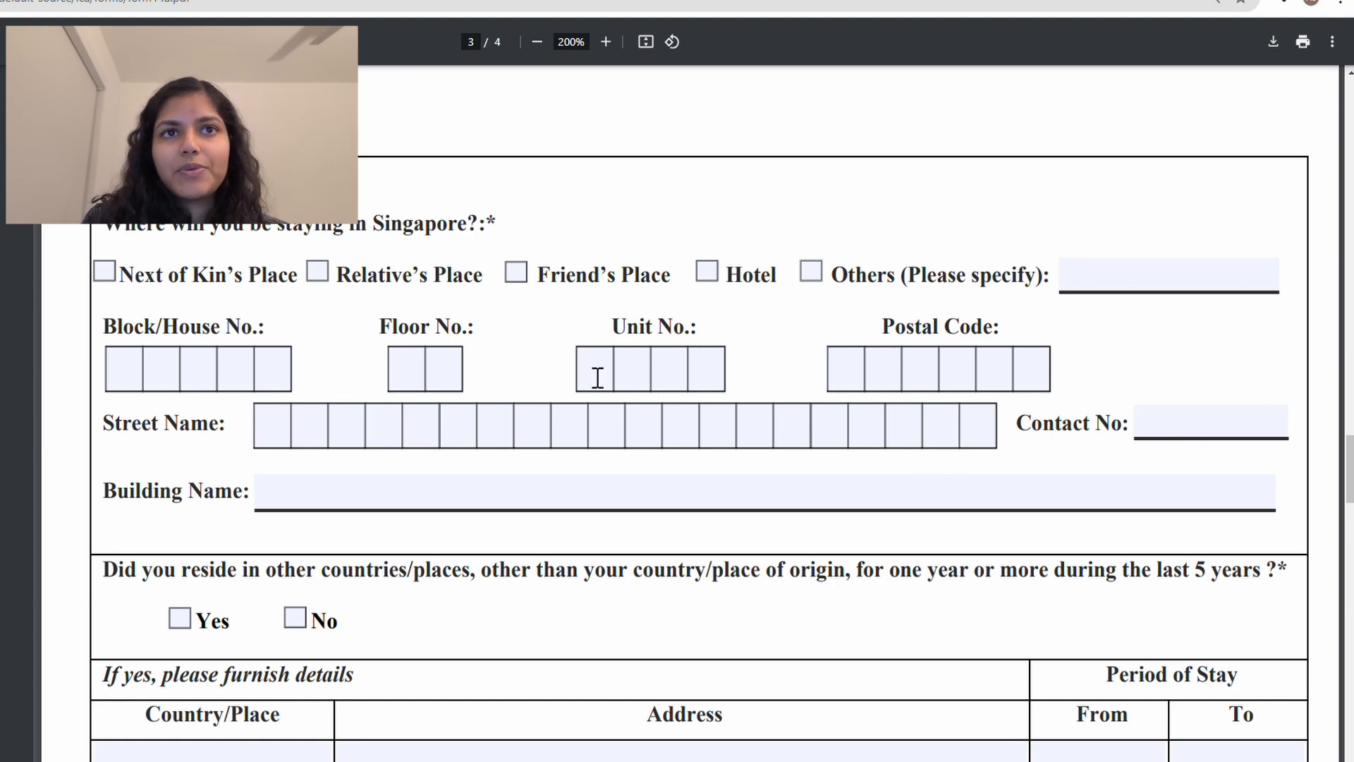
Step: Tick Hotel as accommodation and enter block 10 on SCOTTS RD
{"action": "scroll", "coordinate": [605, 224], "scroll_direction": "down", "scroll_amount": 1}
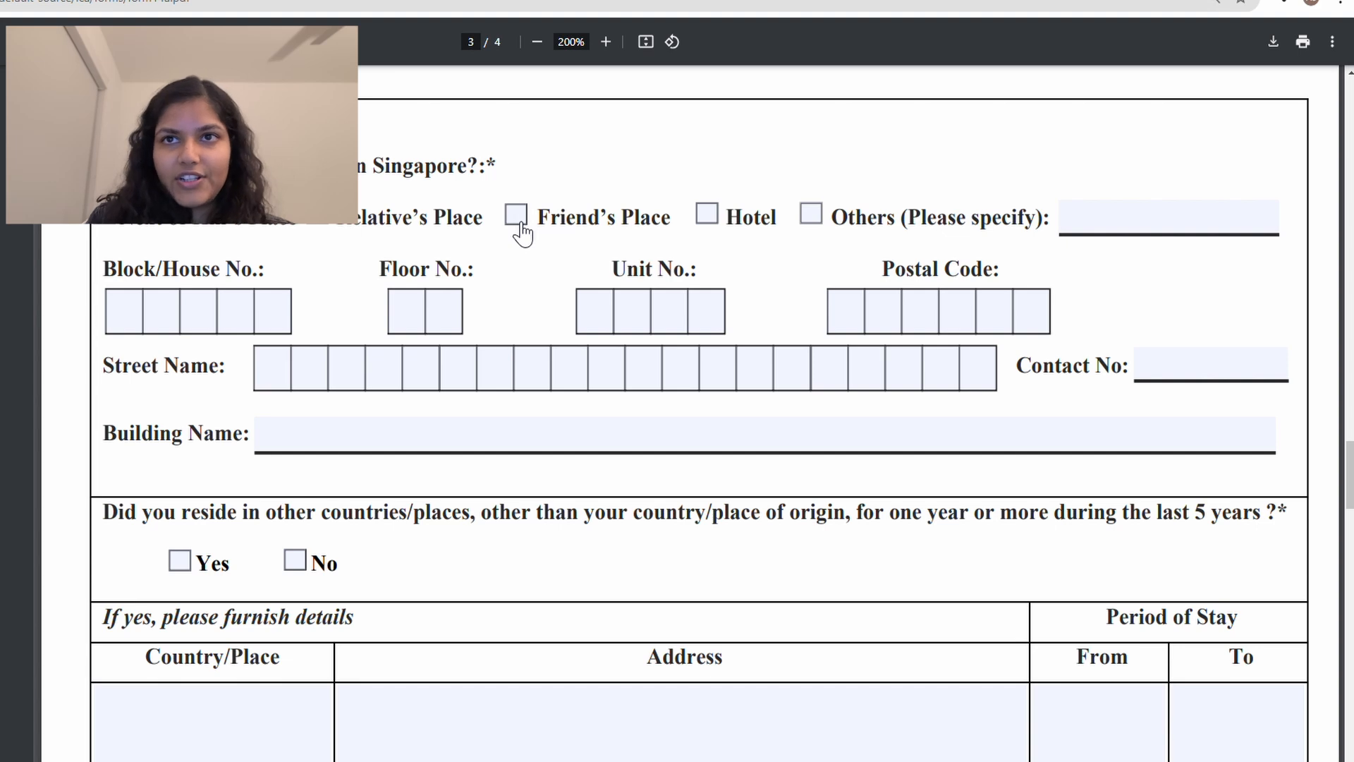
{"action": "left_click", "coordinate": [705, 216]}
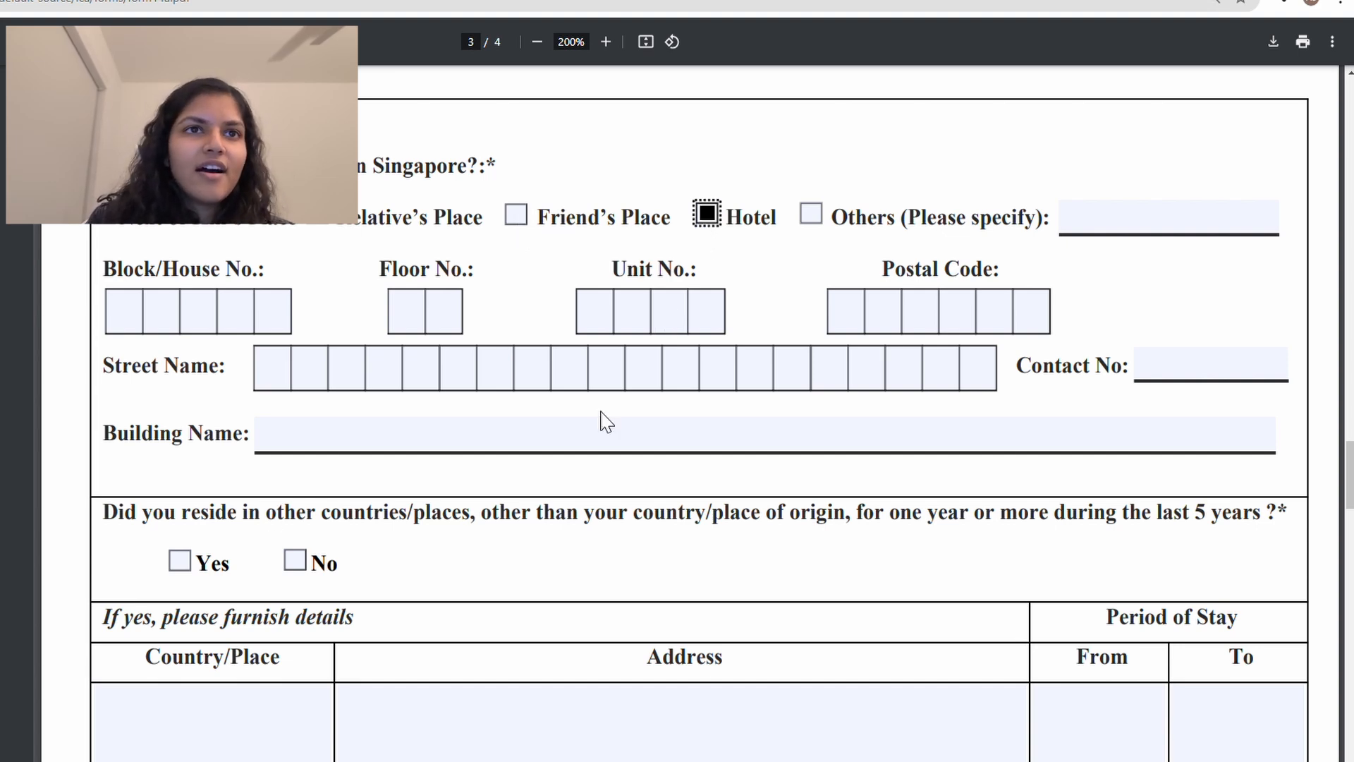
{"action": "scroll", "coordinate": [578, 418], "scroll_direction": "down", "scroll_amount": 1}
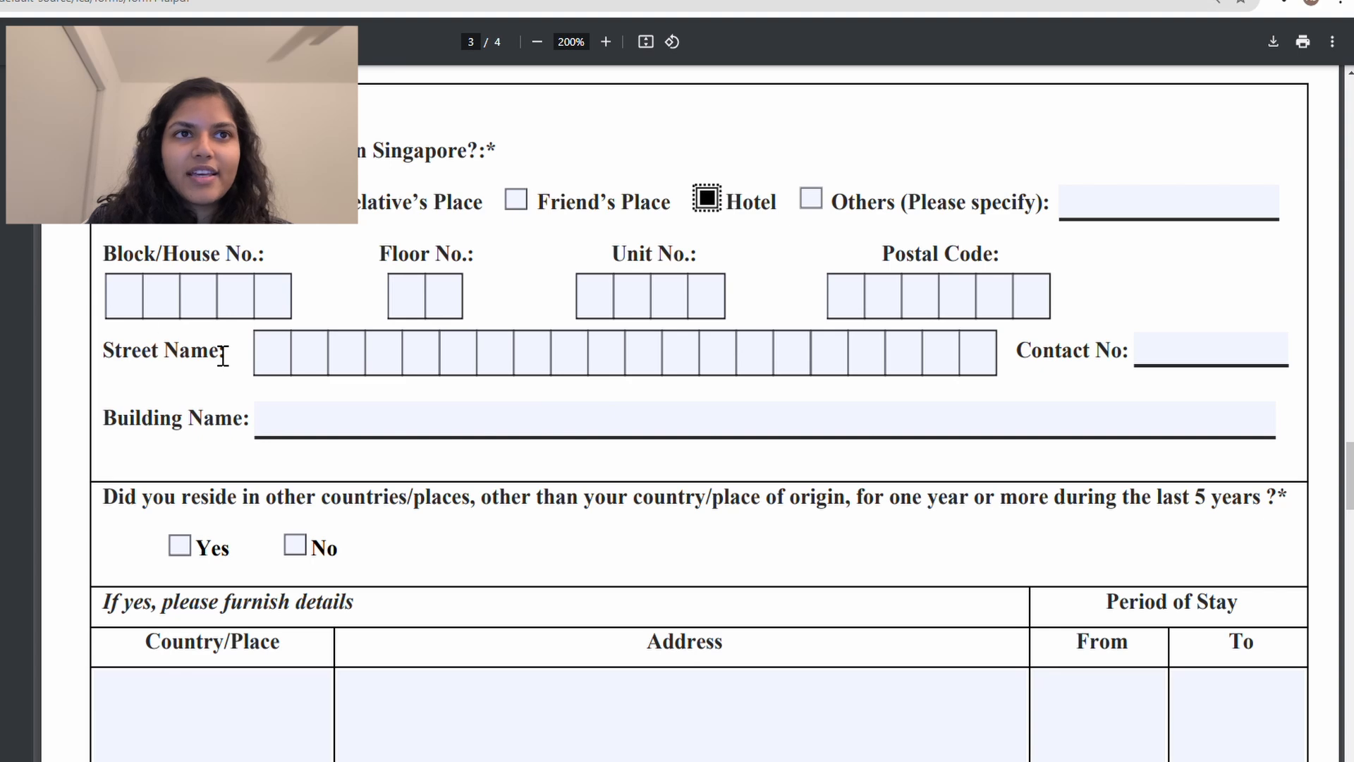
{"action": "left_click", "coordinate": [141, 311]}
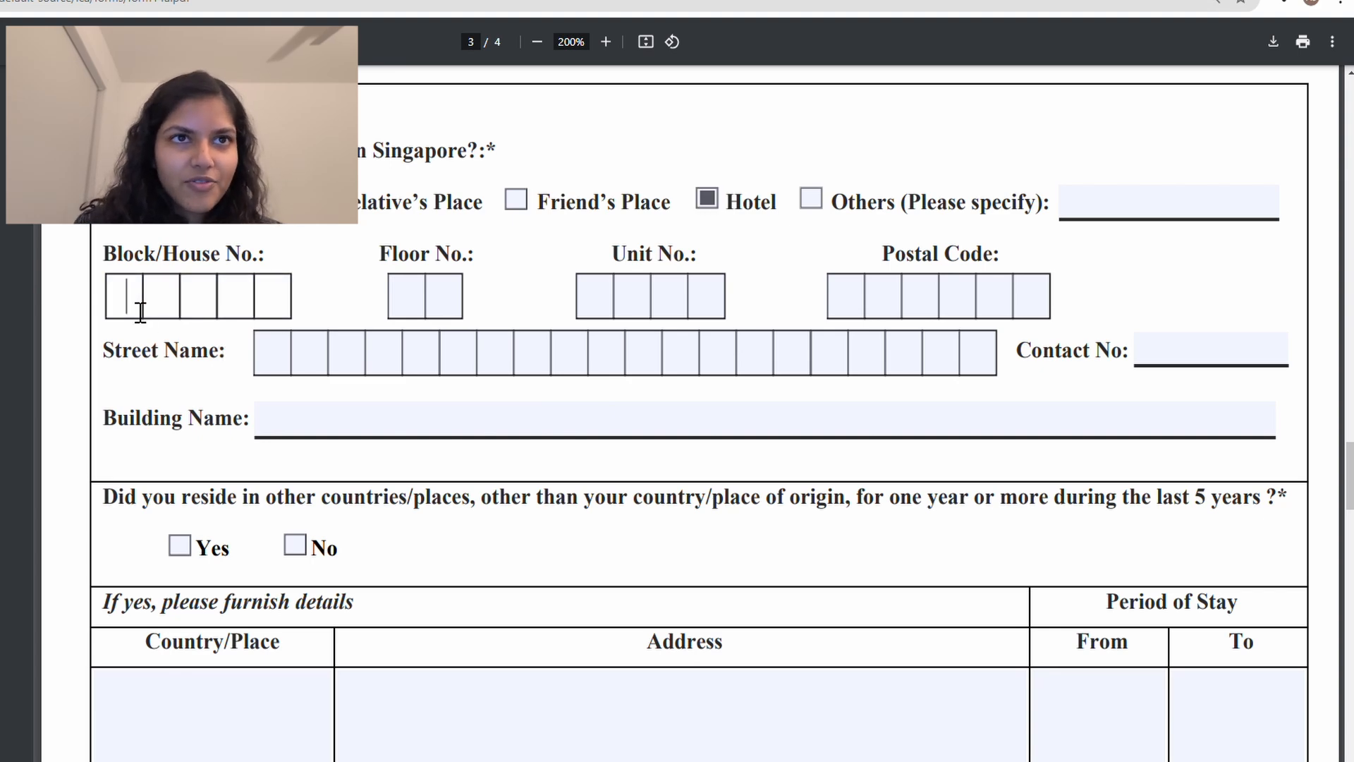
{"action": "scroll", "coordinate": [141, 311], "scroll_direction": "down", "scroll_amount": 1}
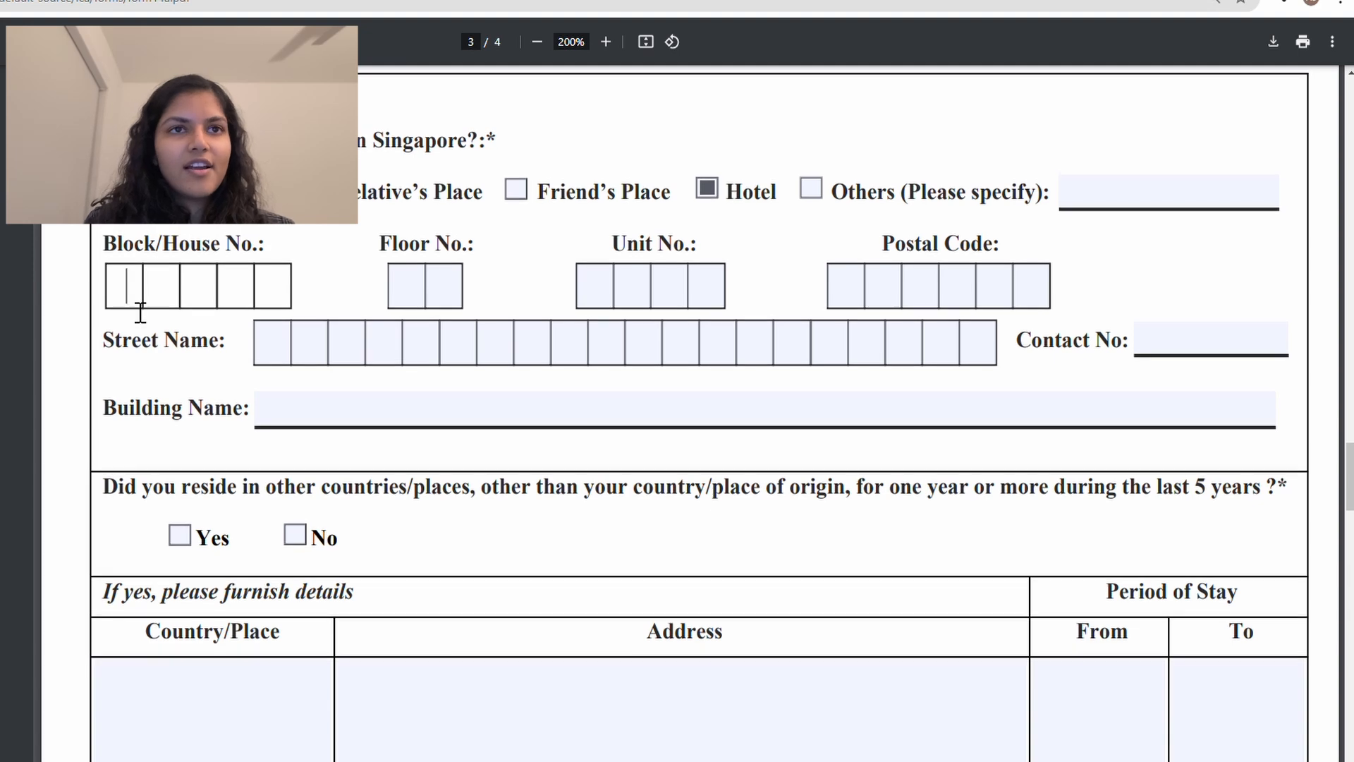
{"action": "type", "text": "10"}
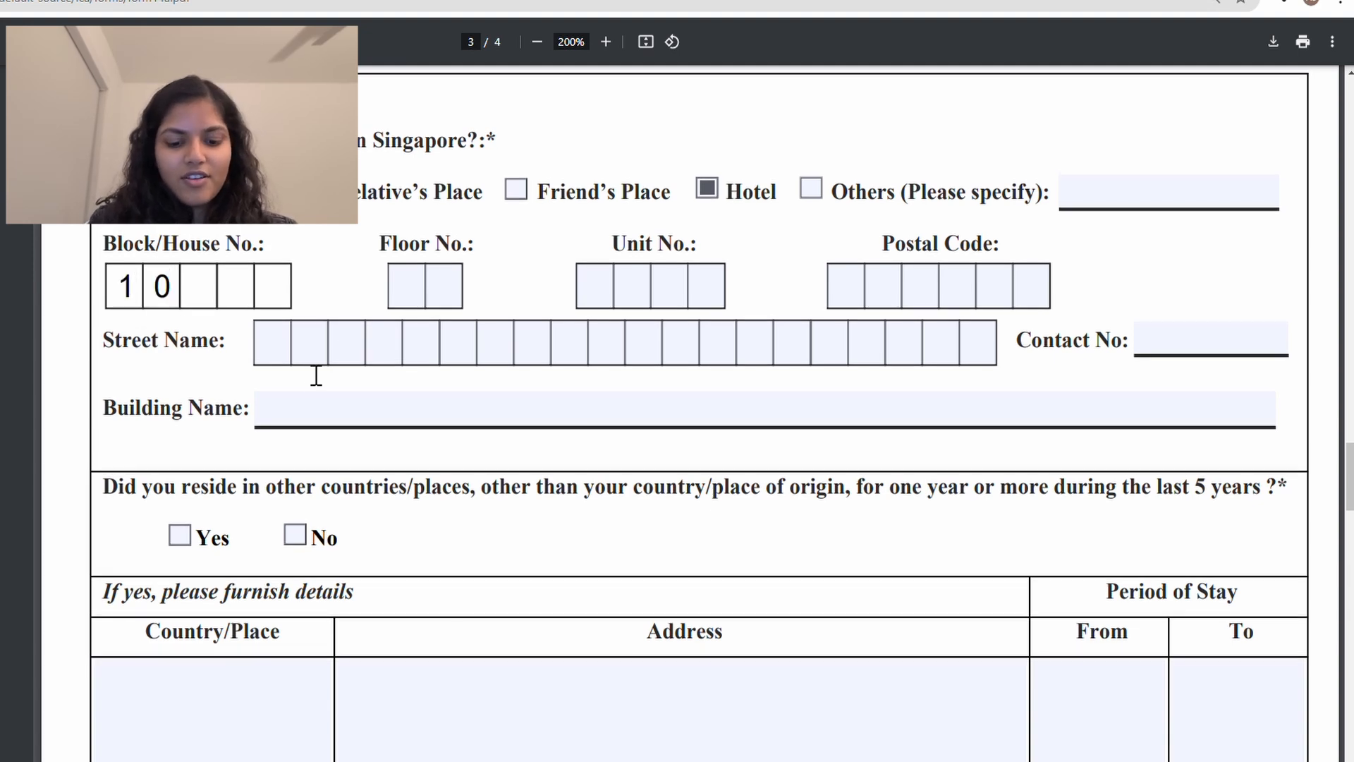
{"action": "left_click", "coordinate": [282, 357]}
{"action": "type", "text": "SCOTTS"}
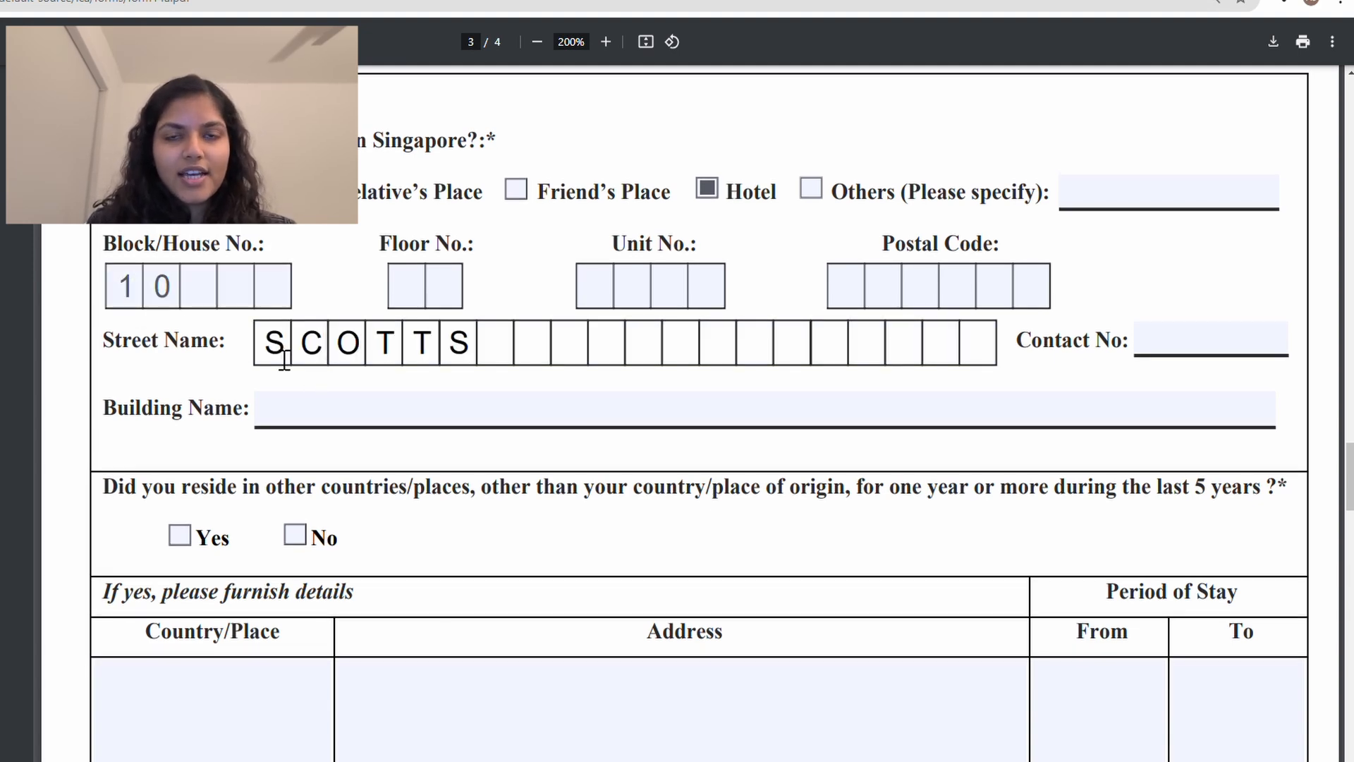
{"action": "type", "text": " RD"}
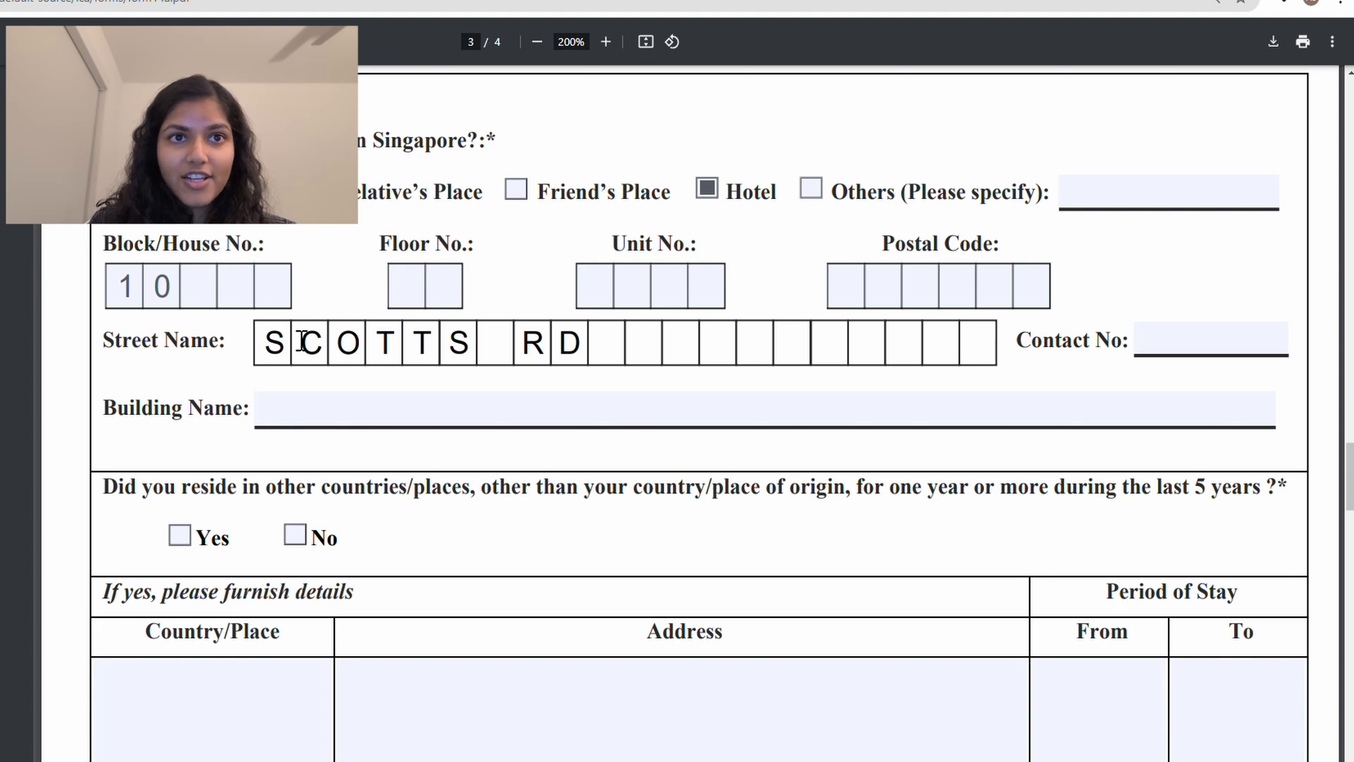
Step: Enter building GRAND HYATT SINGAPORE, postal code 228211 and the hotel's contact number
{"action": "left_click", "coordinate": [392, 409]}
{"action": "type", "text": "GRAND "}
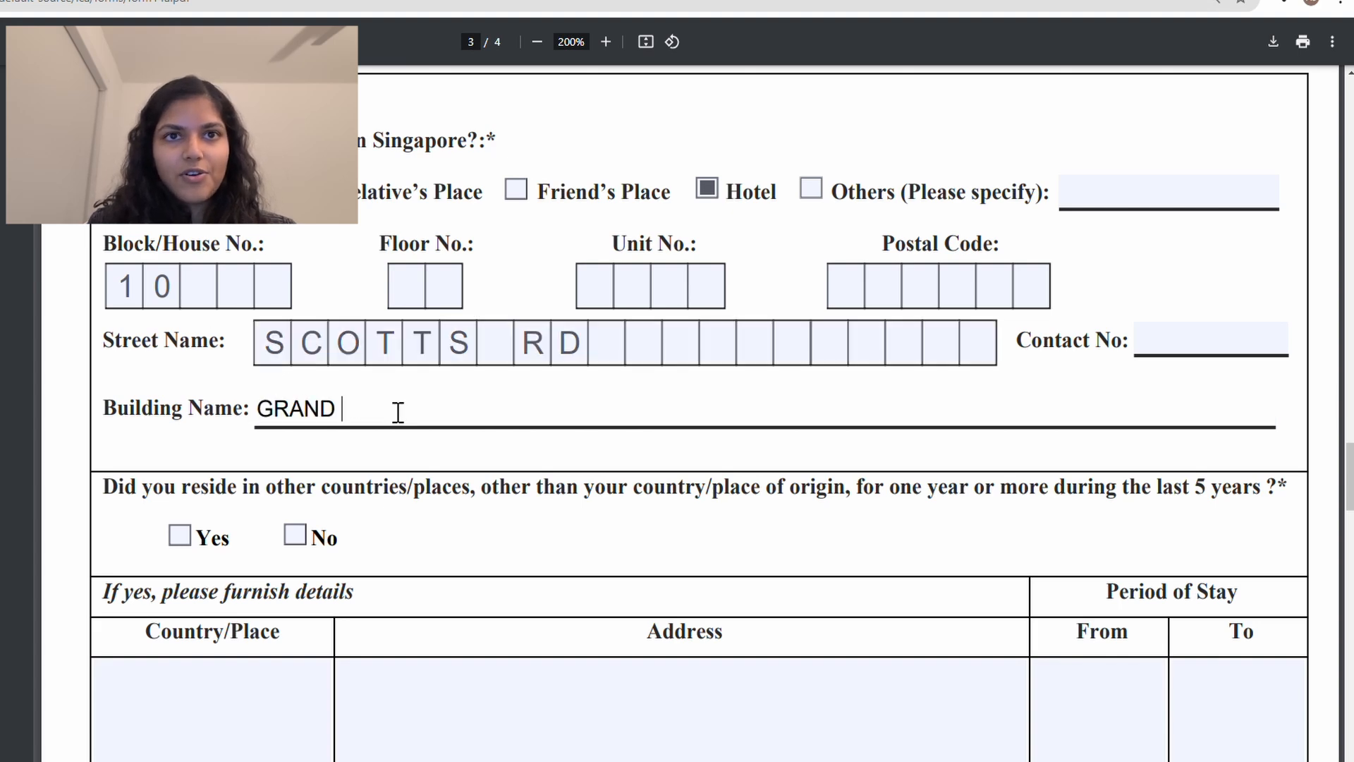
{"action": "type", "text": "HYATT SINGAPORE"}
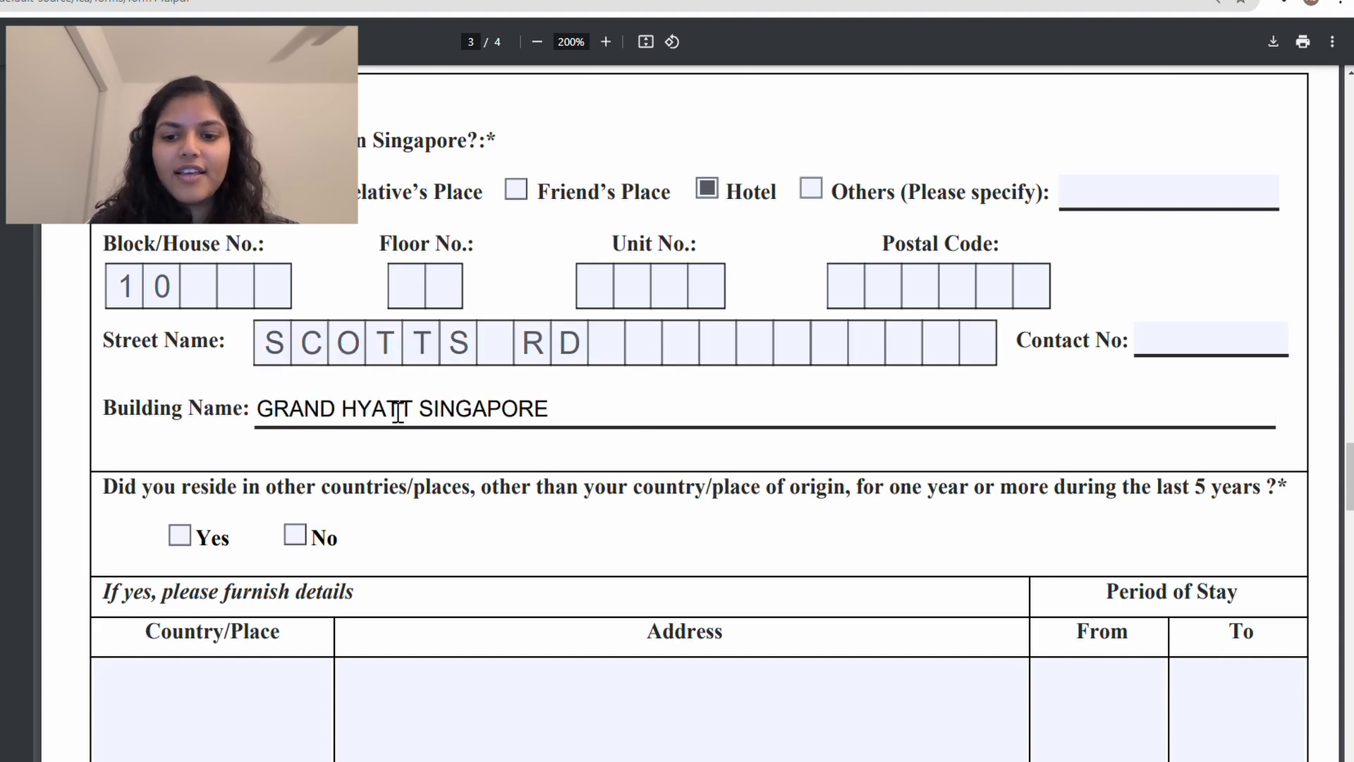
{"action": "left_click", "coordinate": [835, 288]}
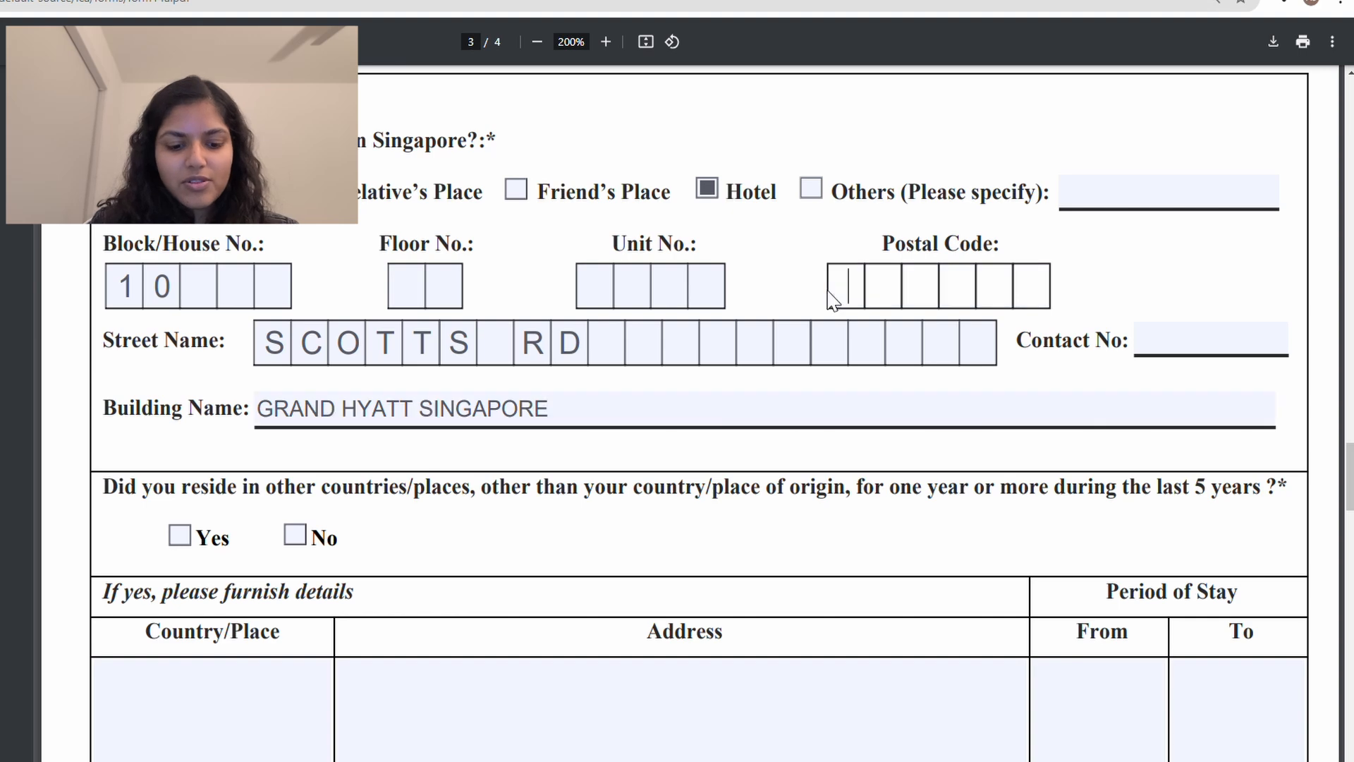
{"action": "type", "text": "228211"}
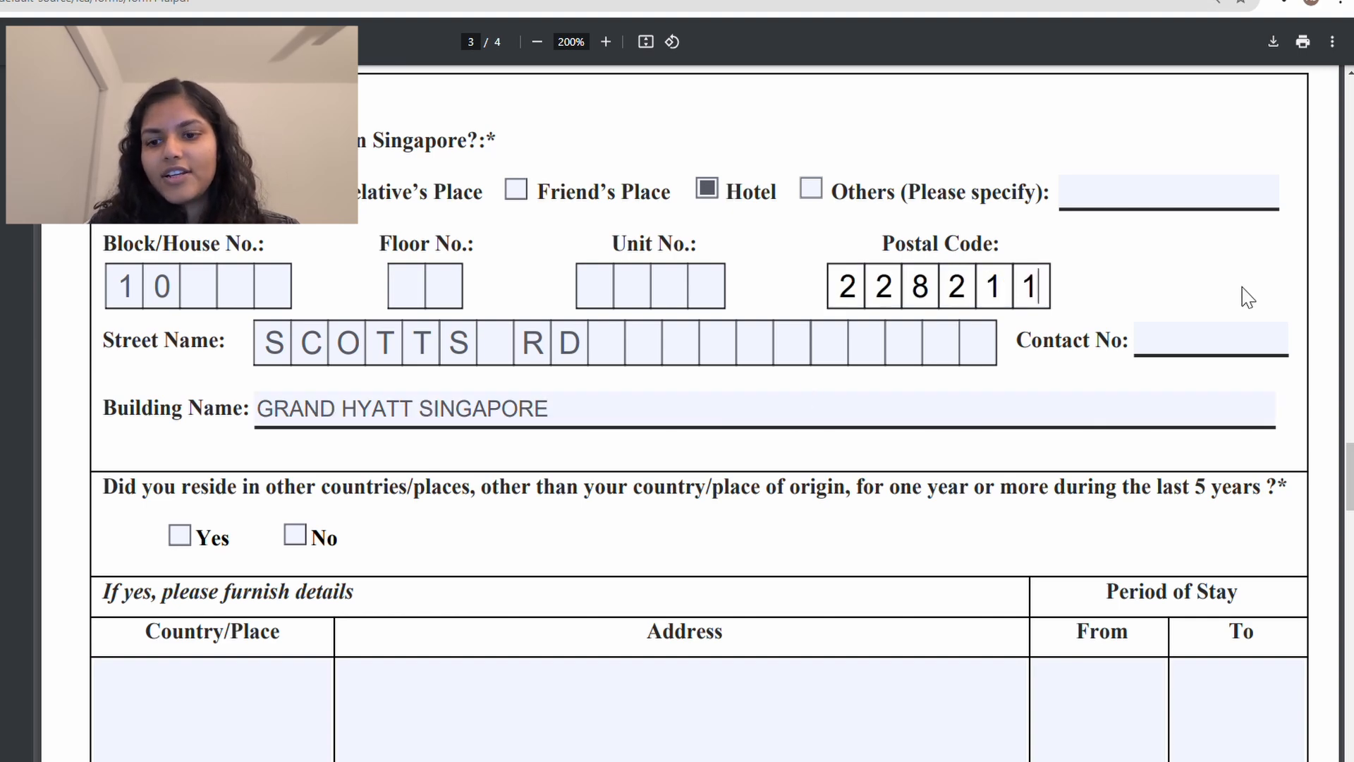
{"action": "left_click", "coordinate": [1200, 353]}
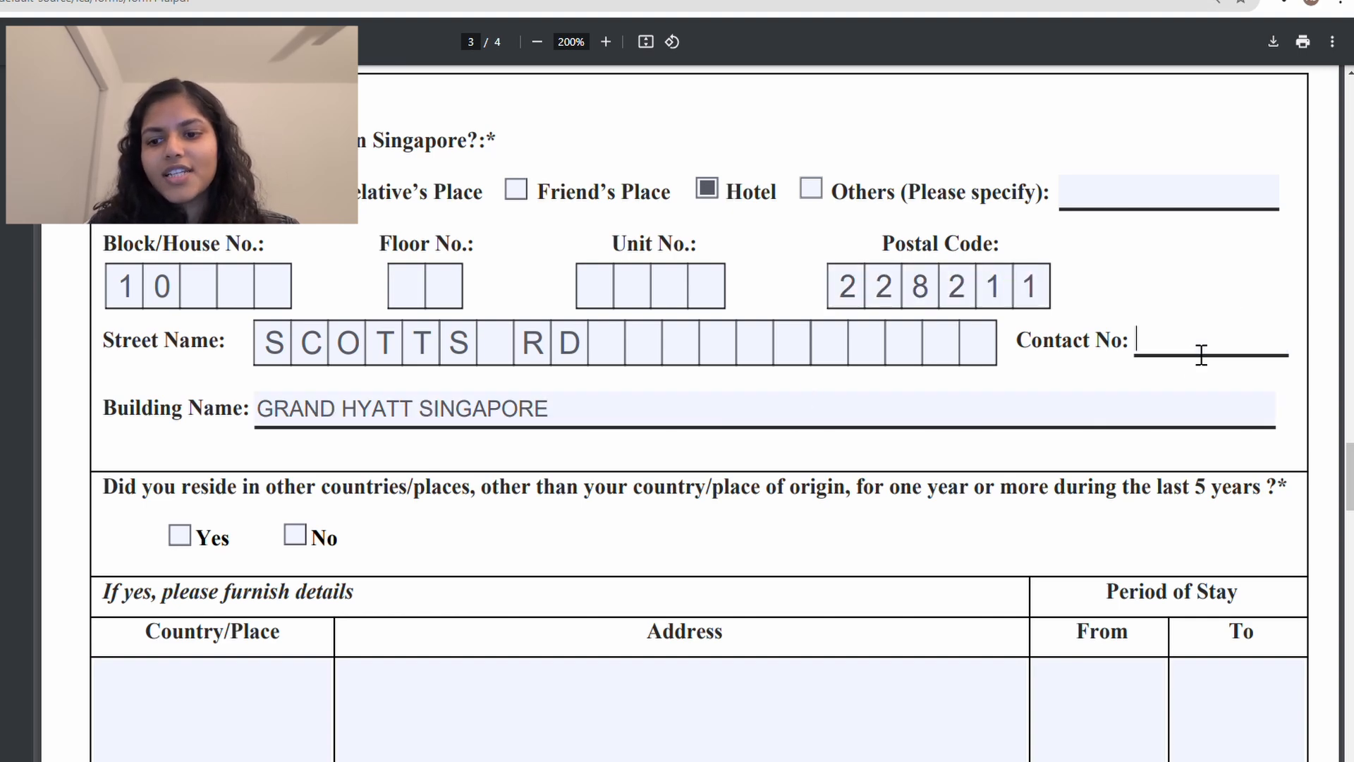
{"action": "left_click", "coordinate": [1115, 444]}
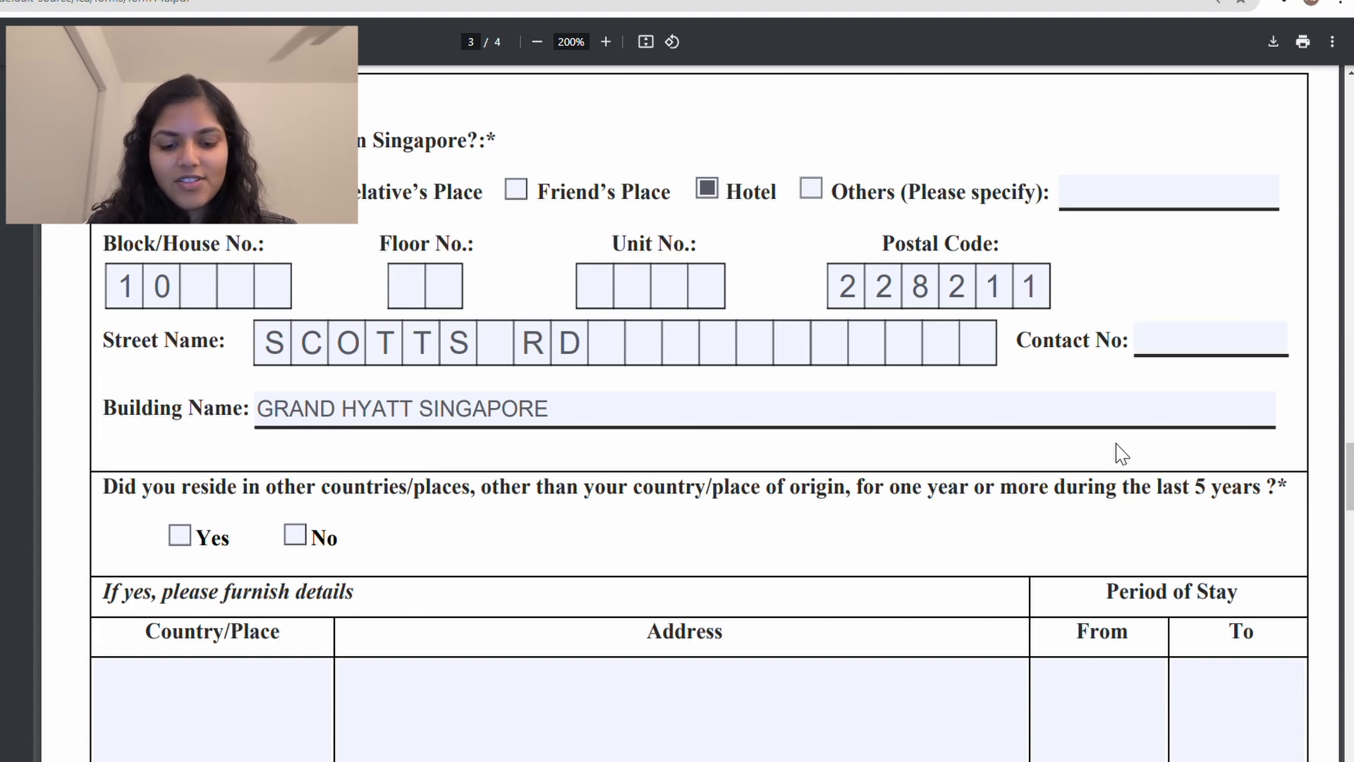
{"action": "left_click", "coordinate": [1172, 354]}
{"action": "type", "text": "+65"}
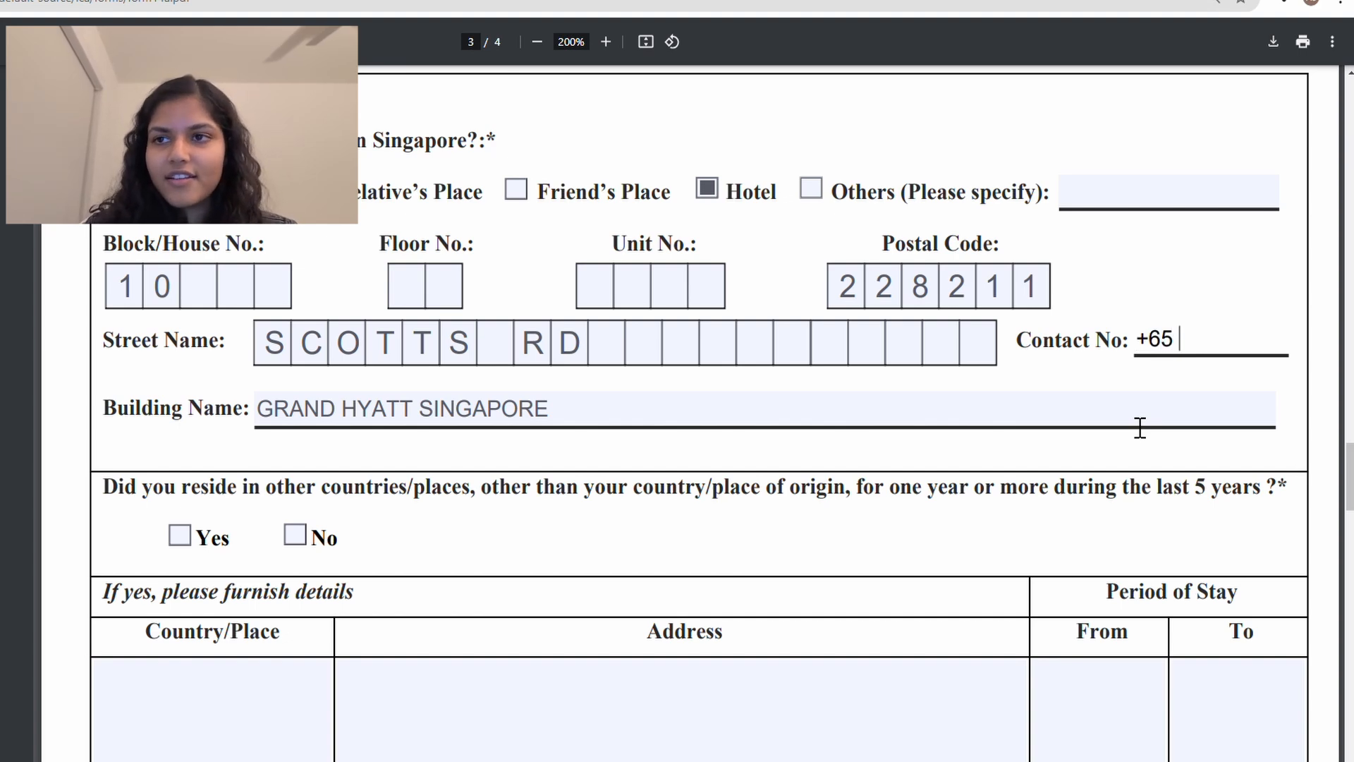
{"action": "type", "text": " 1234 2345"}
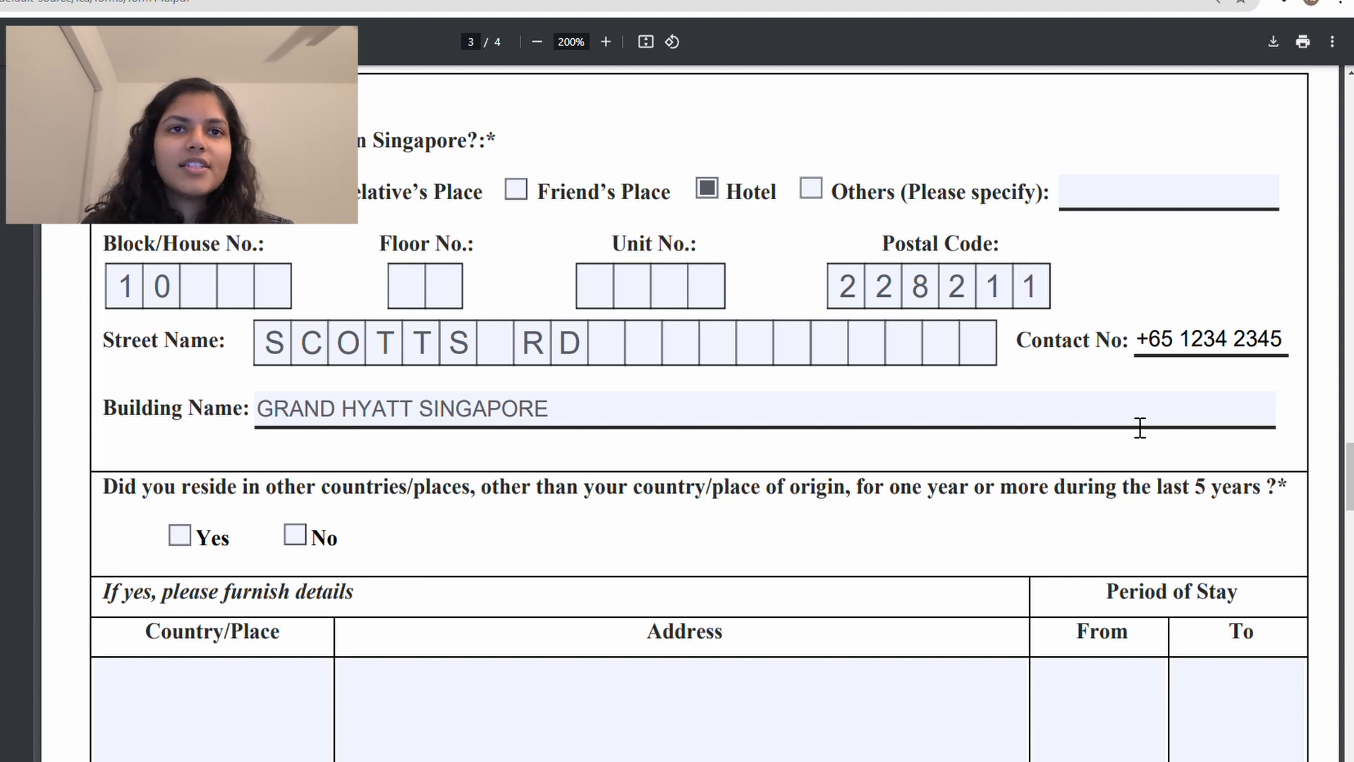
{"action": "scroll", "coordinate": [846, 519], "scroll_direction": "down", "scroll_amount": 2}
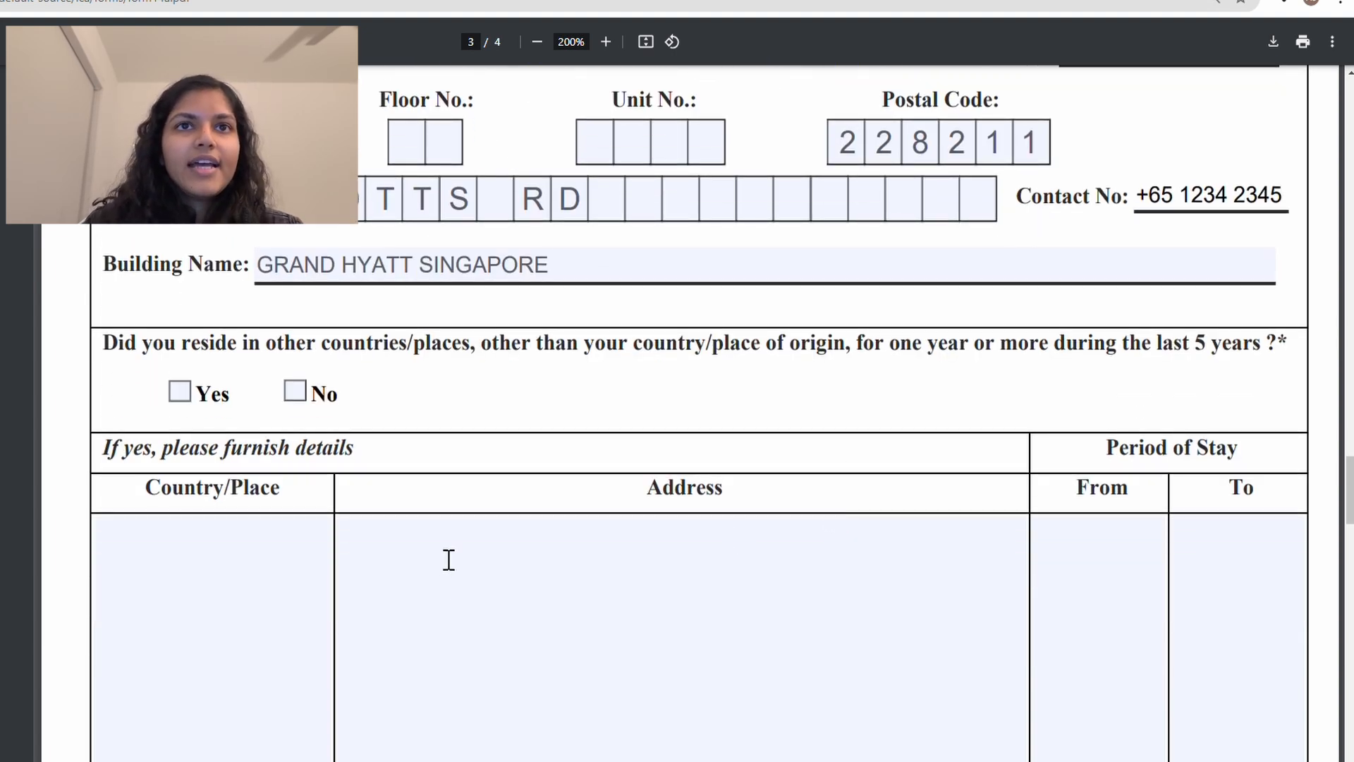
Step: Tick Yes for the question on living abroad a year or more within the last 5 years
{"action": "scroll", "coordinate": [447, 559], "scroll_direction": "down", "scroll_amount": 2}
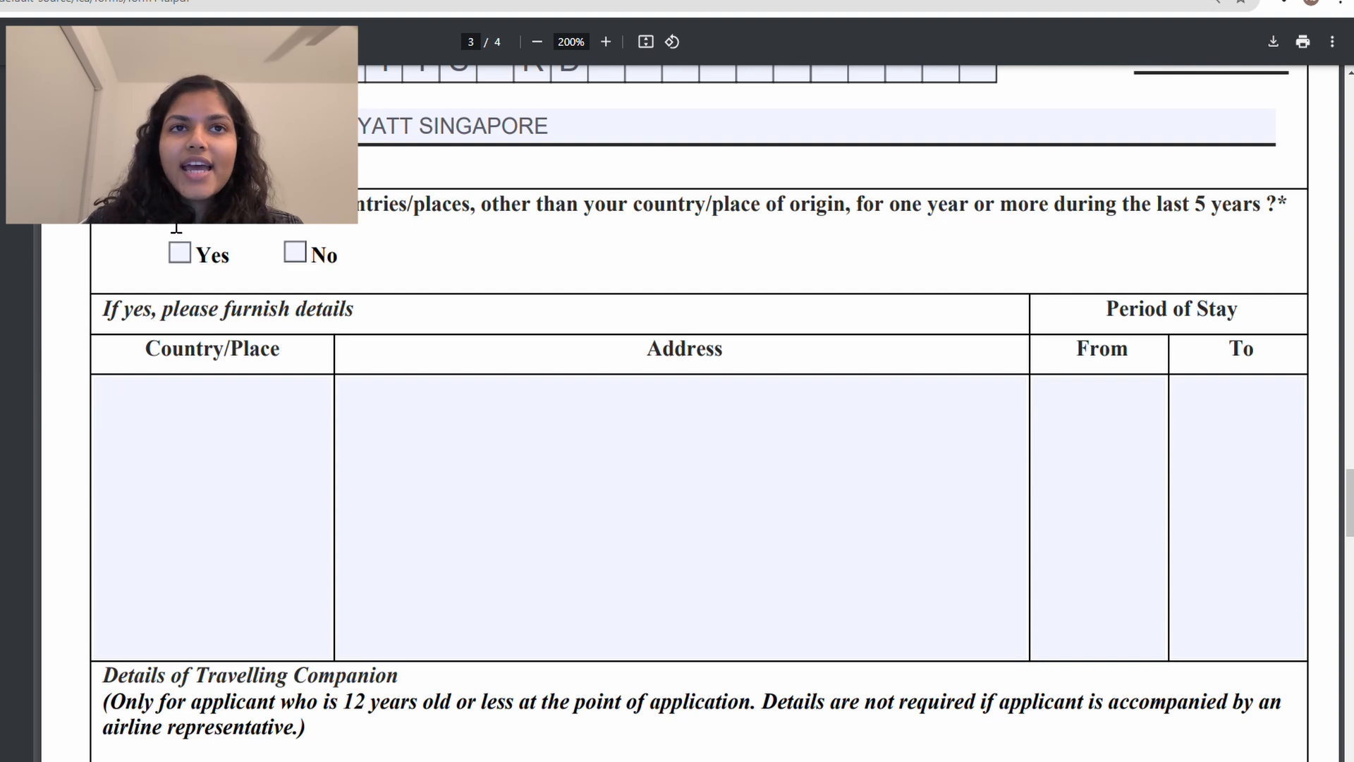
{"action": "triple_click", "coordinate": [177, 228]}
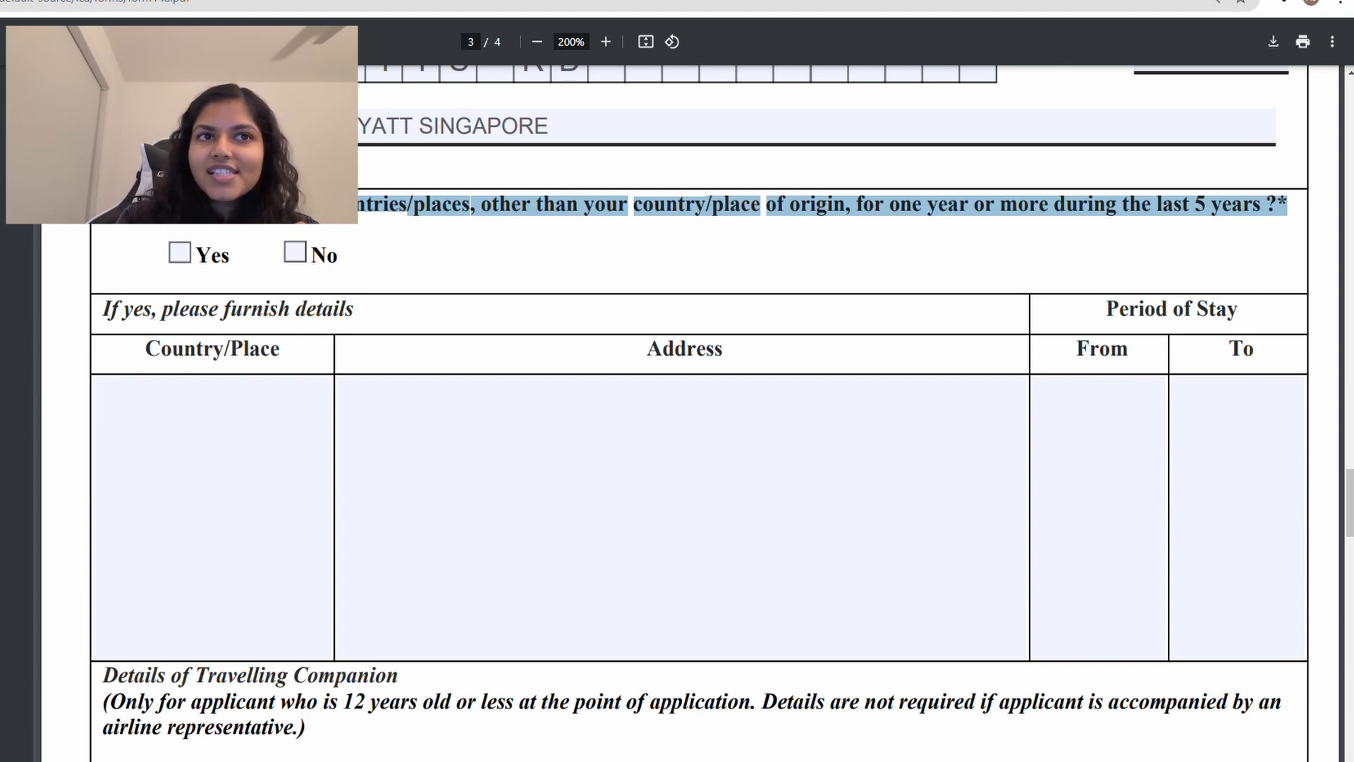
{"action": "left_click", "coordinate": [189, 262]}
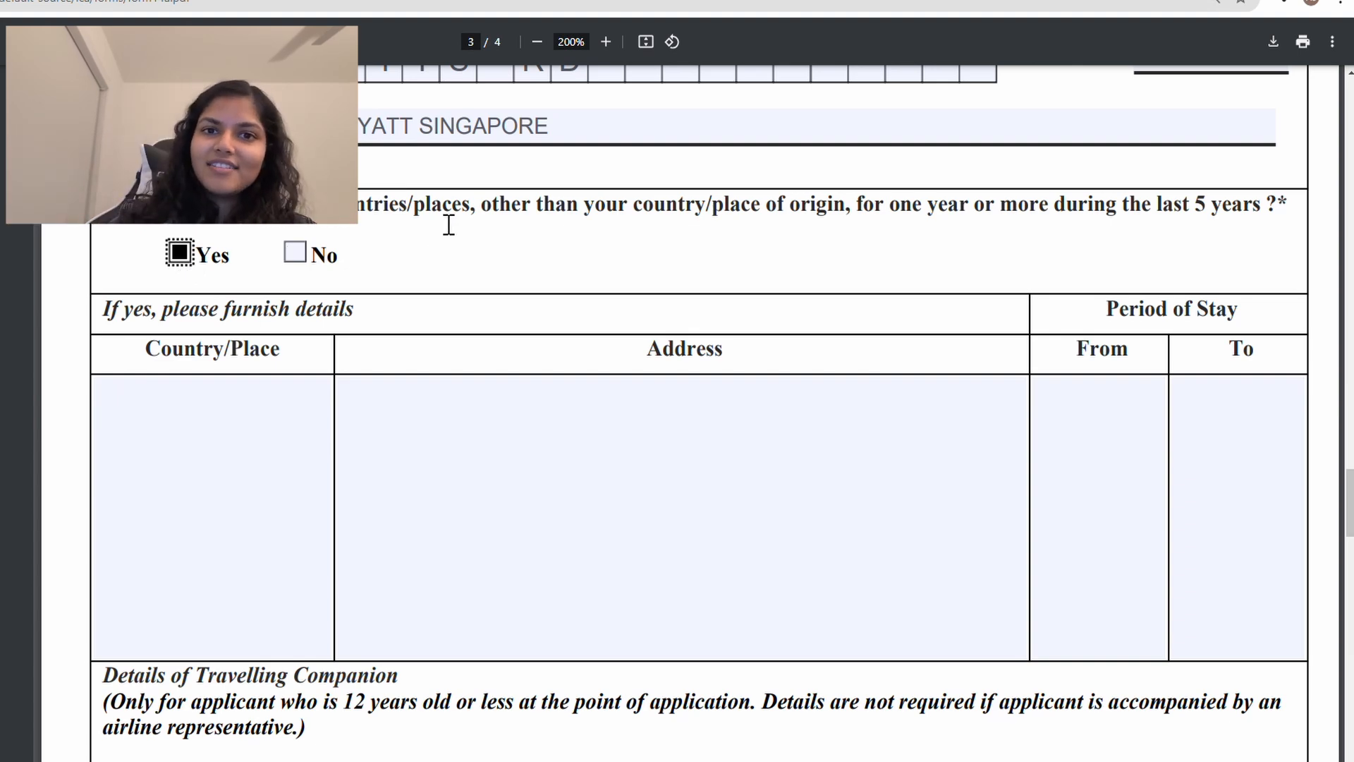
Step: Enter the applicant's USA address with a stay from 01/2024 to 01/2025
{"action": "scroll", "coordinate": [478, 405], "scroll_direction": "down", "scroll_amount": 2}
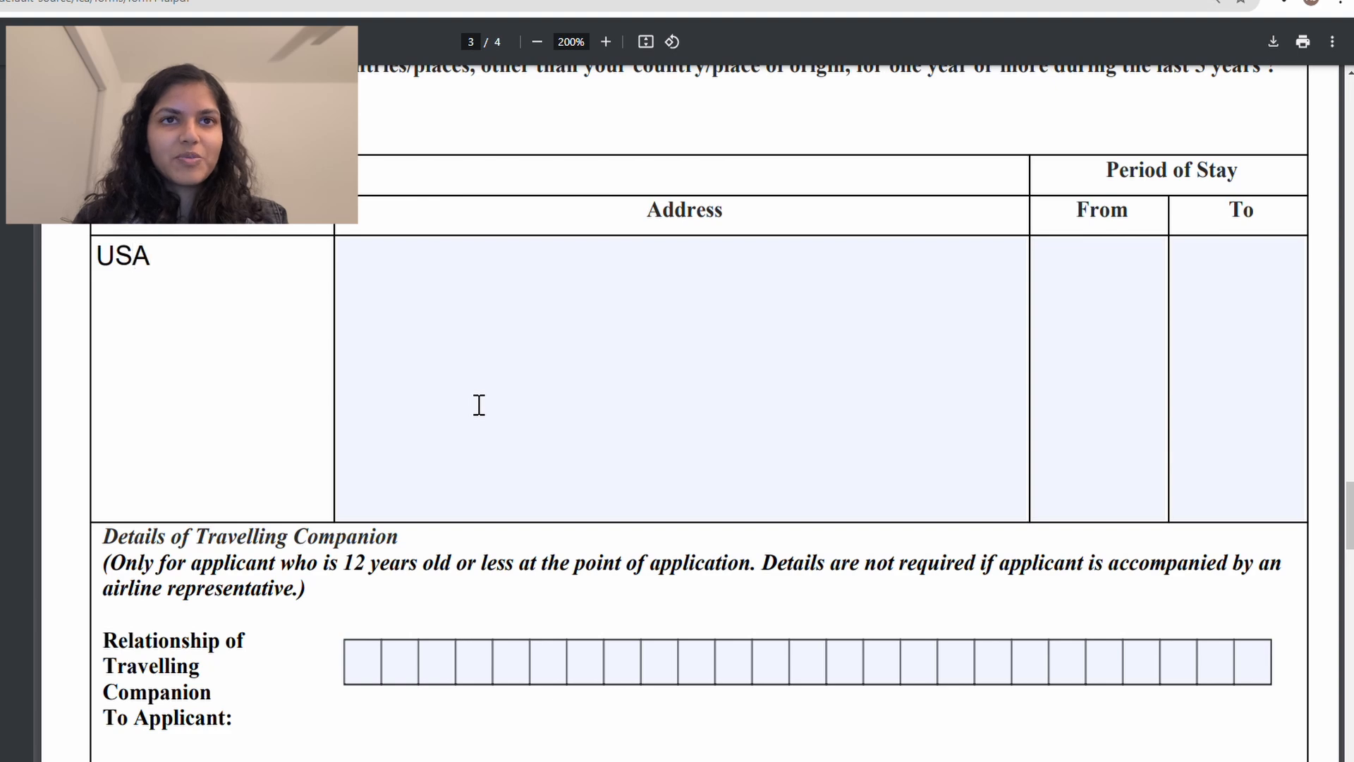
{"action": "left_click", "coordinate": [490, 285]}
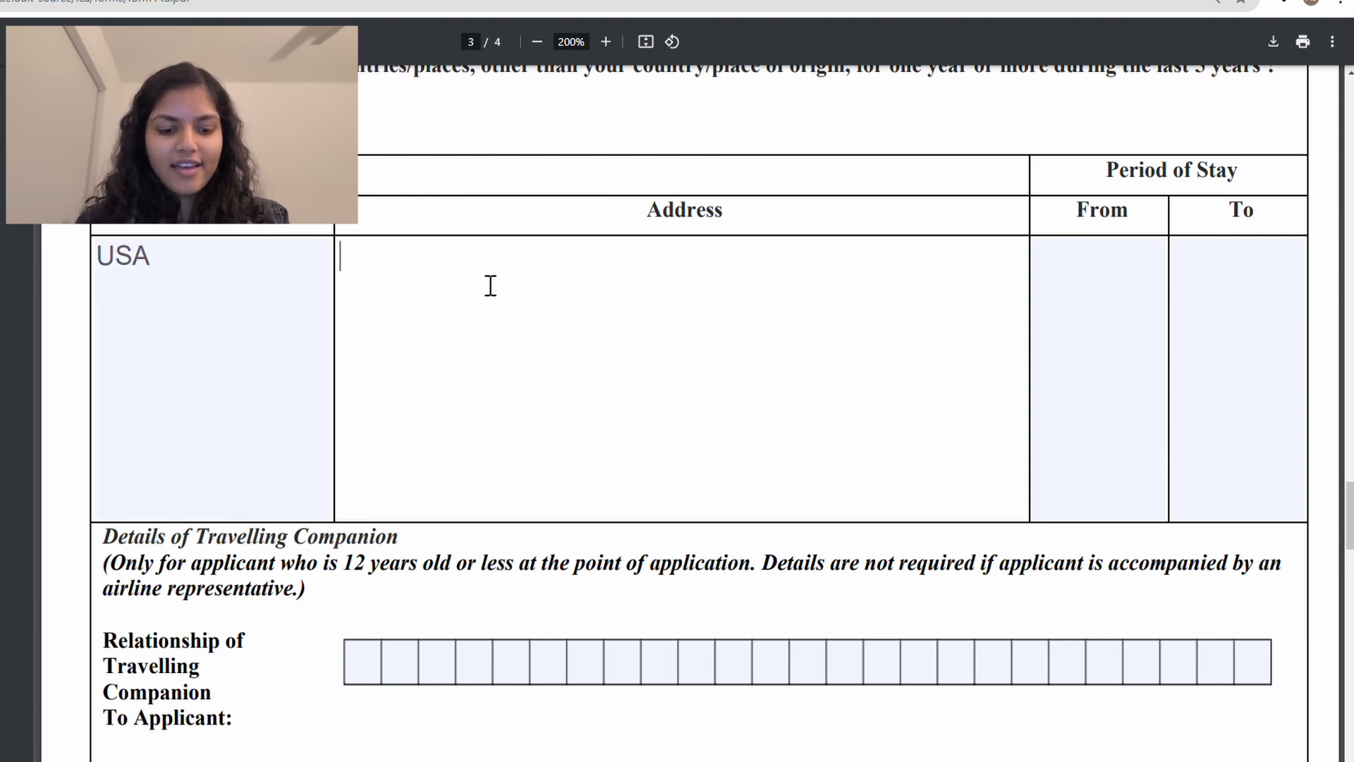
{"action": "type", "text": "123 "}
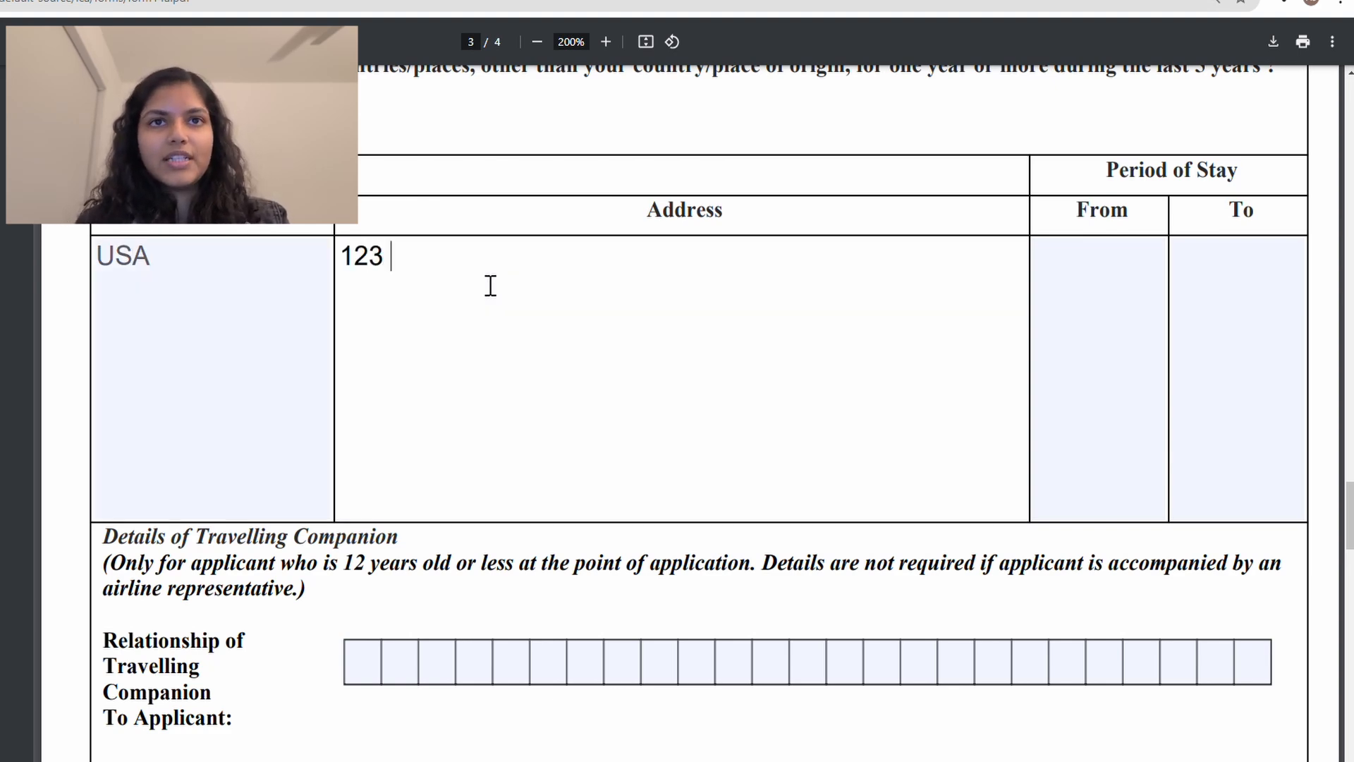
{"action": "type", "text": "ST"}
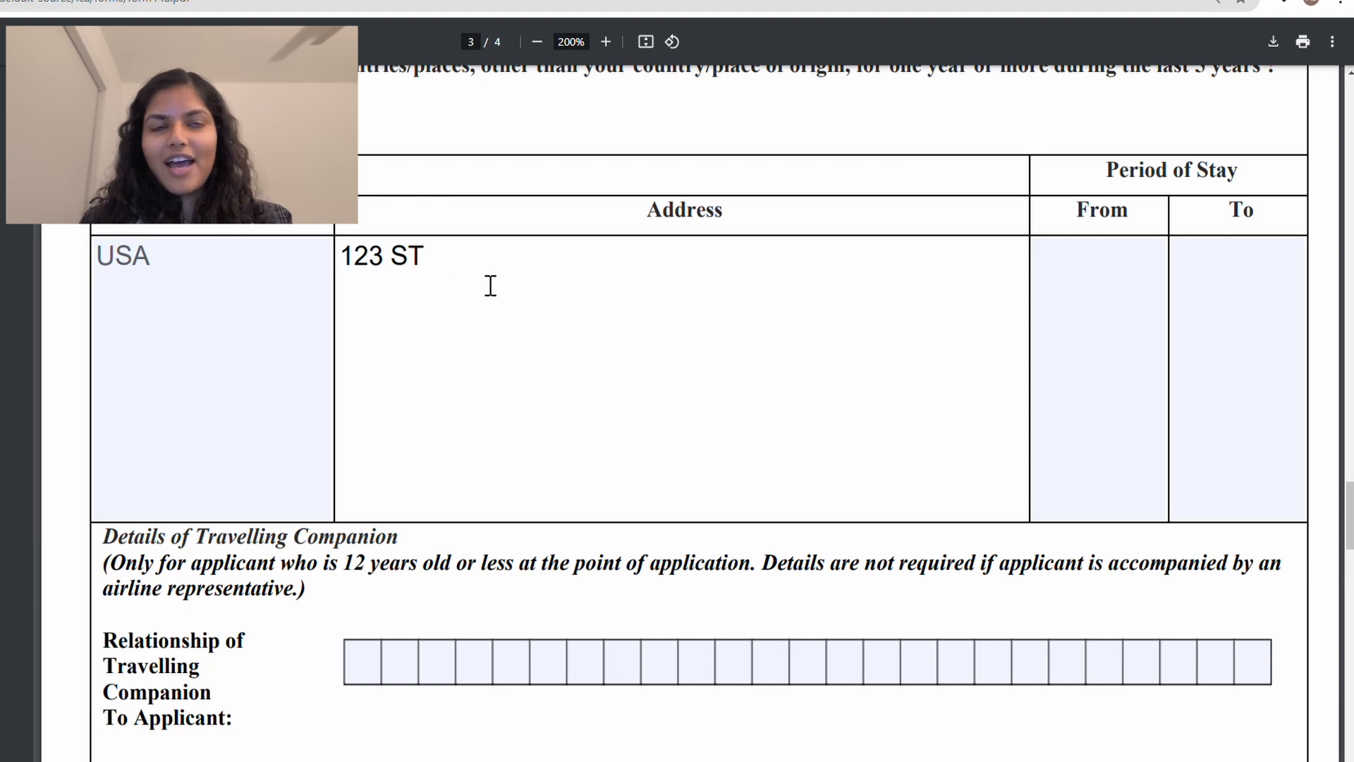
{"action": "type", "text": " RD"}
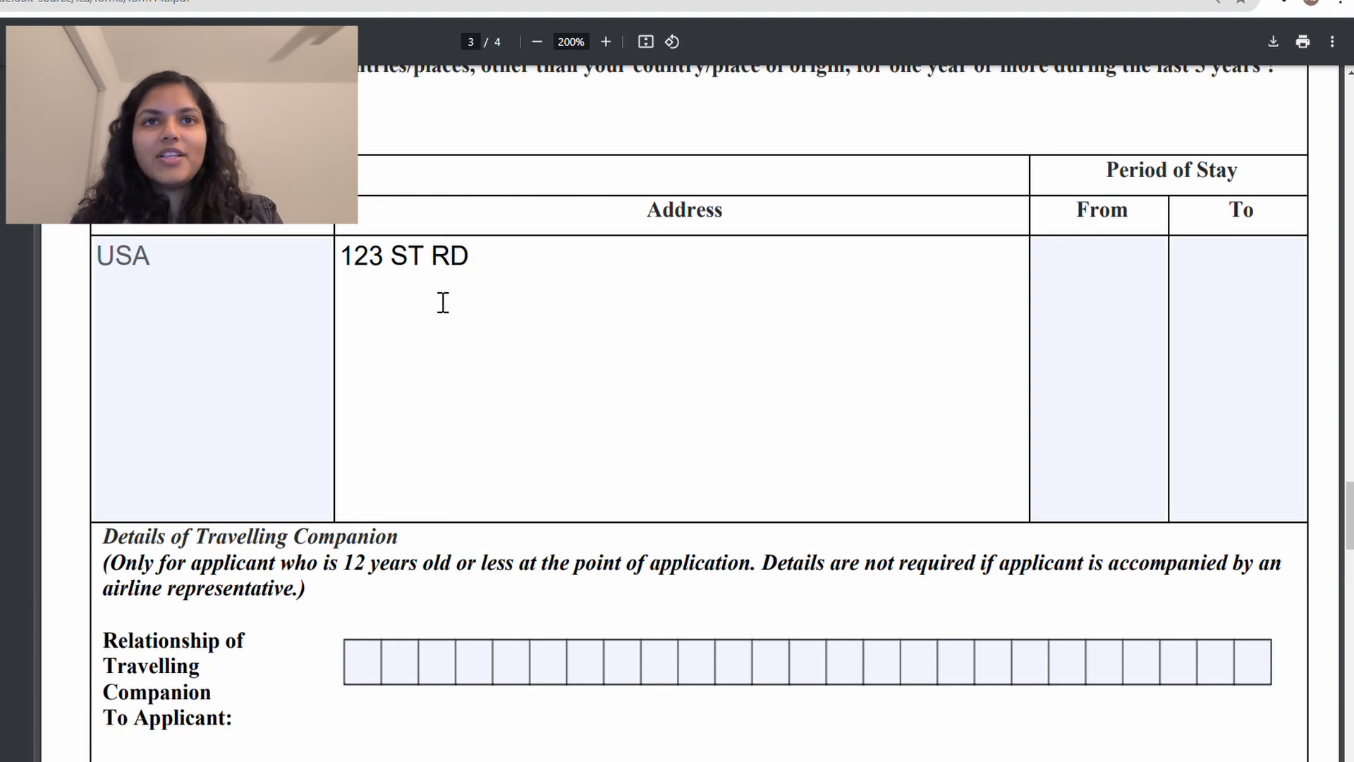
{"action": "type", "text": ","}
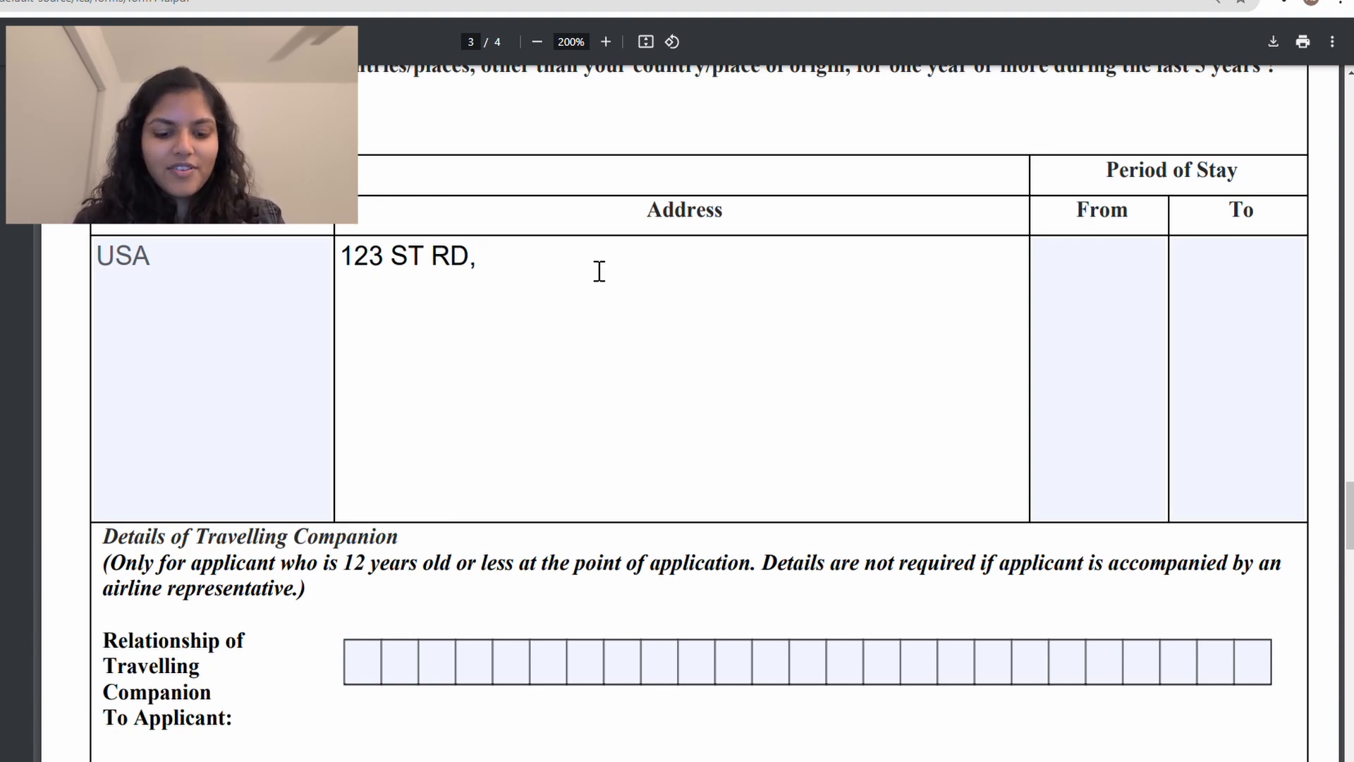
{"action": "type", "text": " NY"}
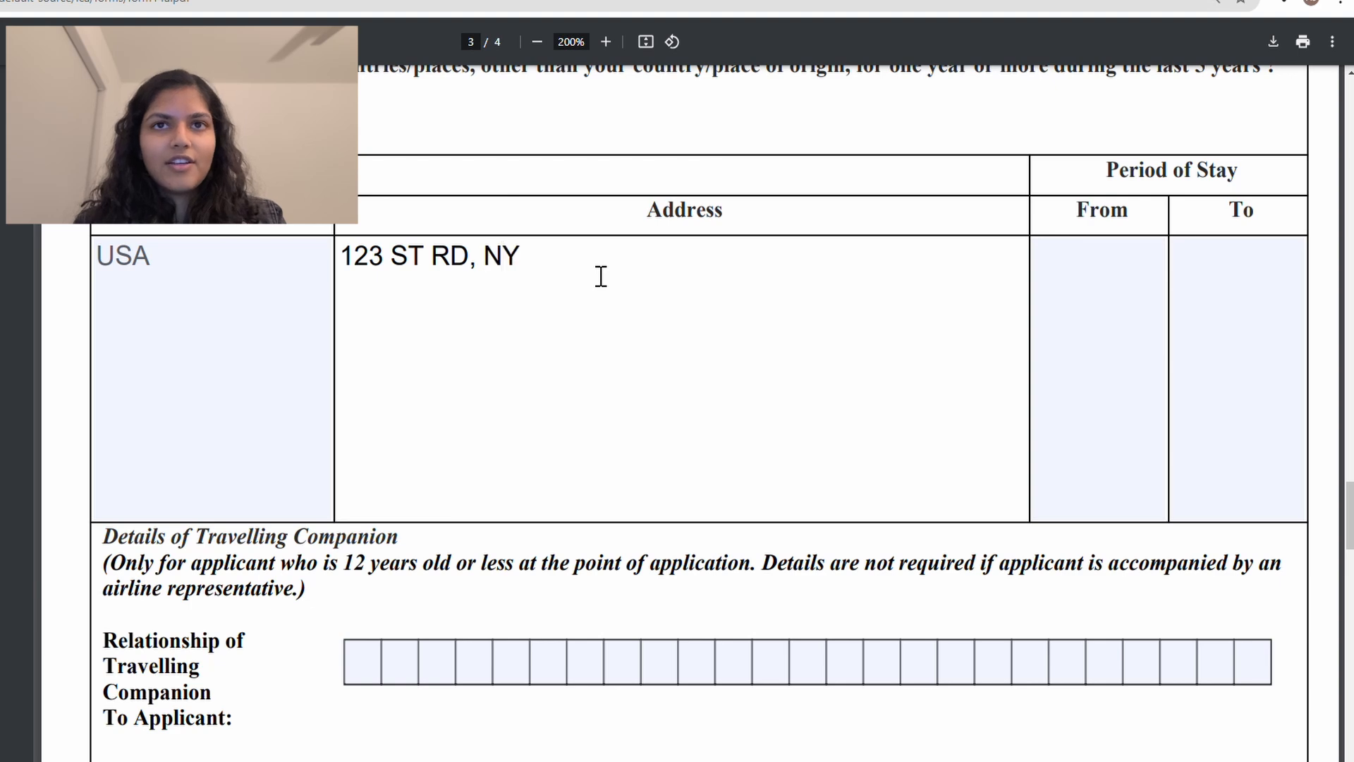
{"action": "type", "text": ", NY"}
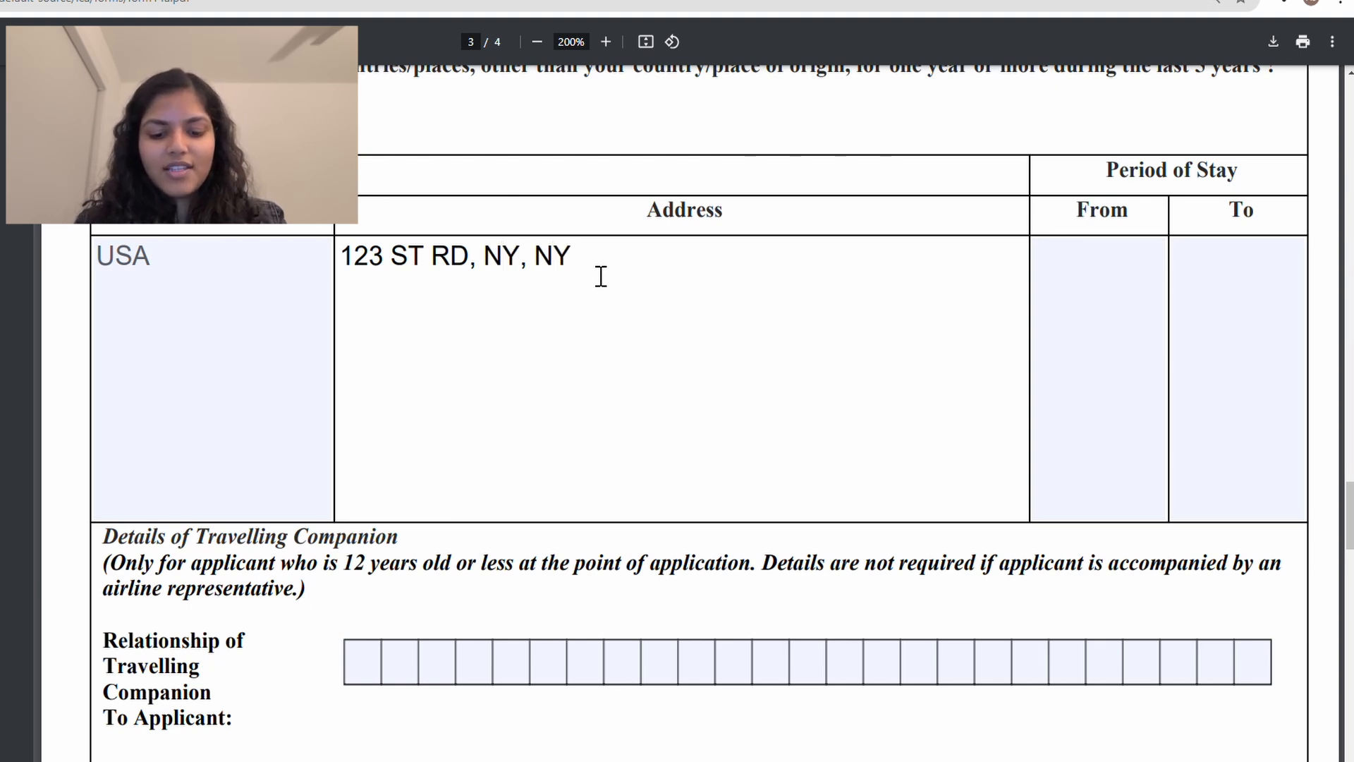
{"action": "type", "text": " 9"}
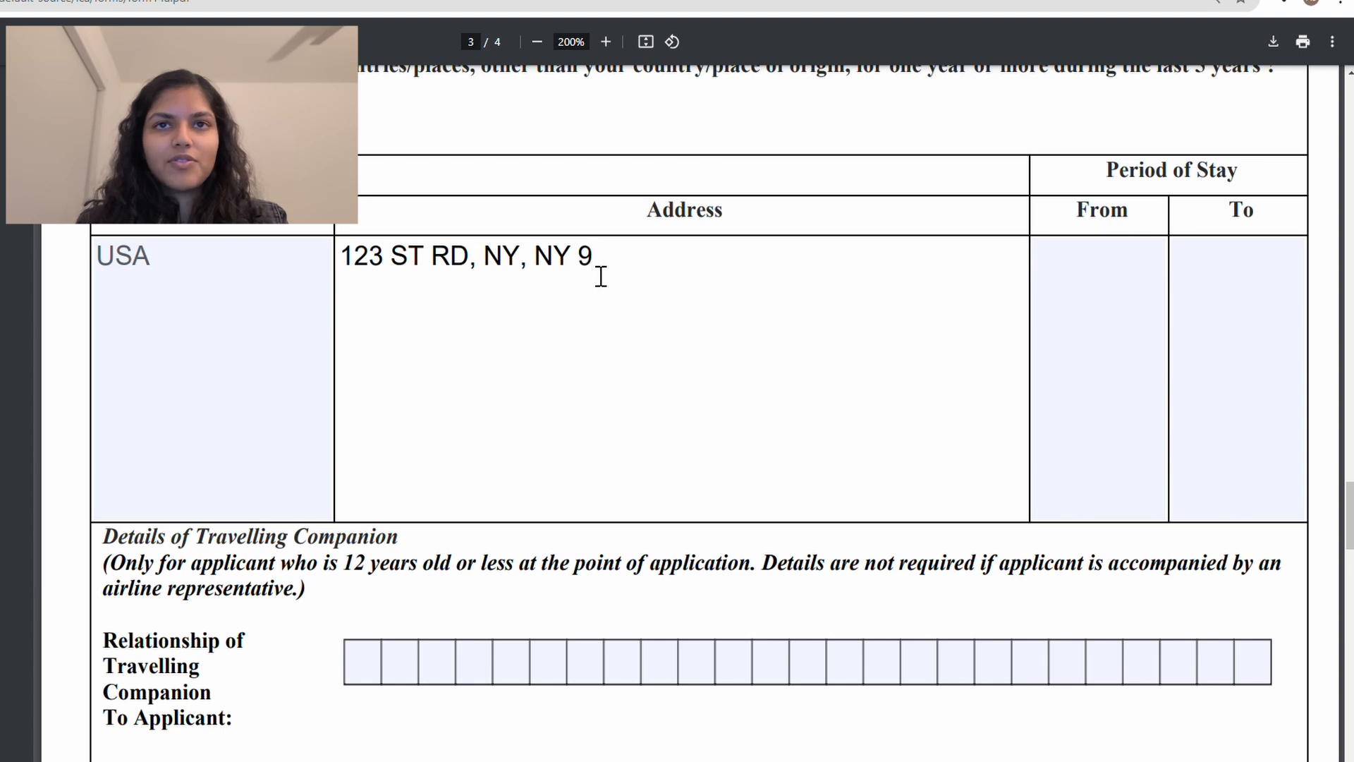
{"action": "type", "text": "3456"}
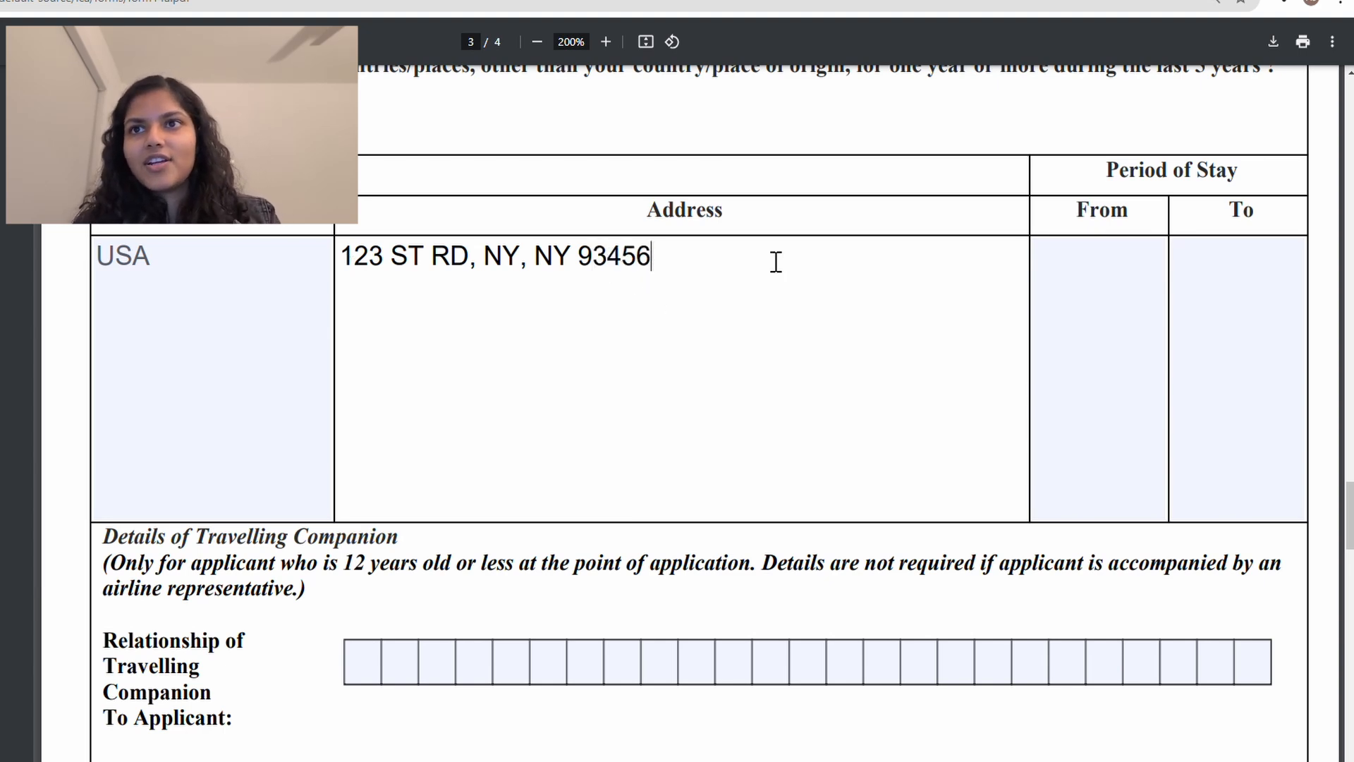
{"action": "left_click", "coordinate": [1100, 290]}
{"action": "scroll", "coordinate": [1100, 289], "scroll_direction": "up", "scroll_amount": 2}
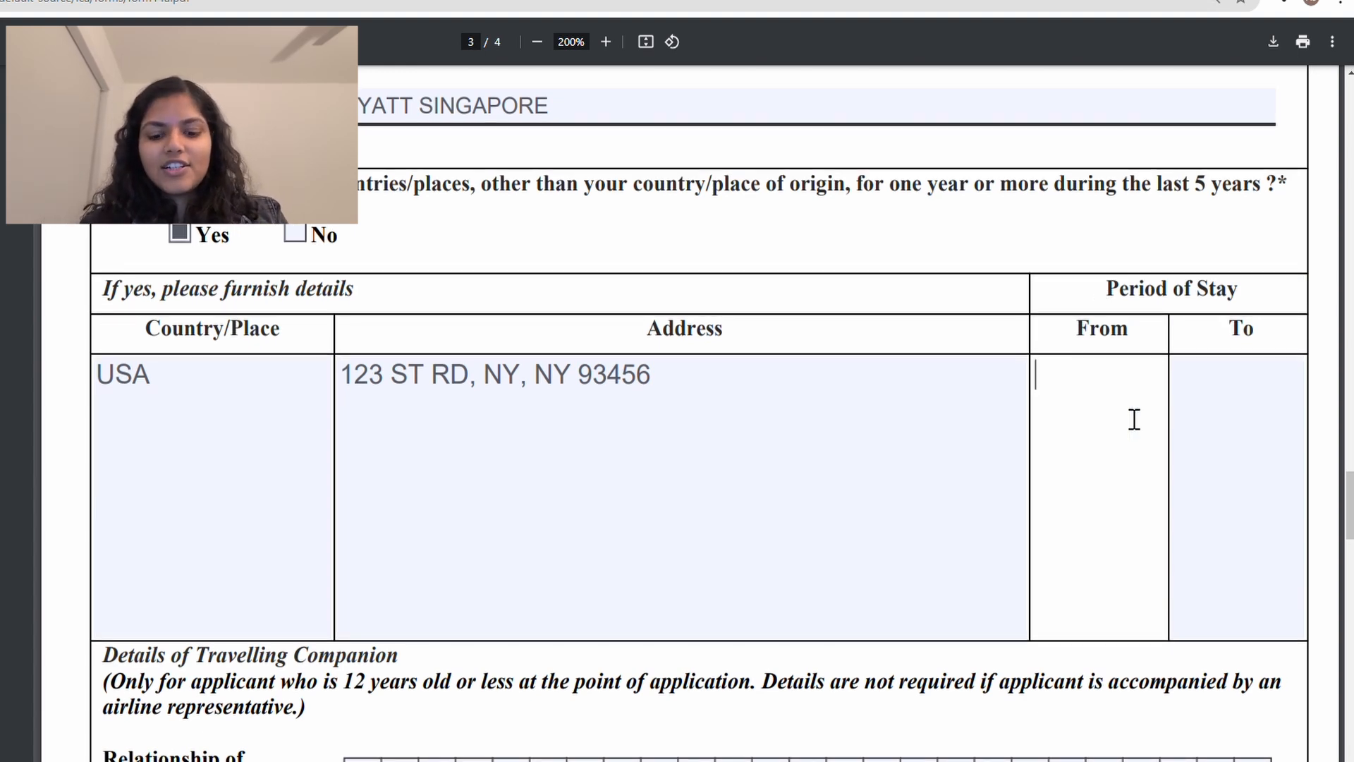
{"action": "type", "text": "01/2024"}
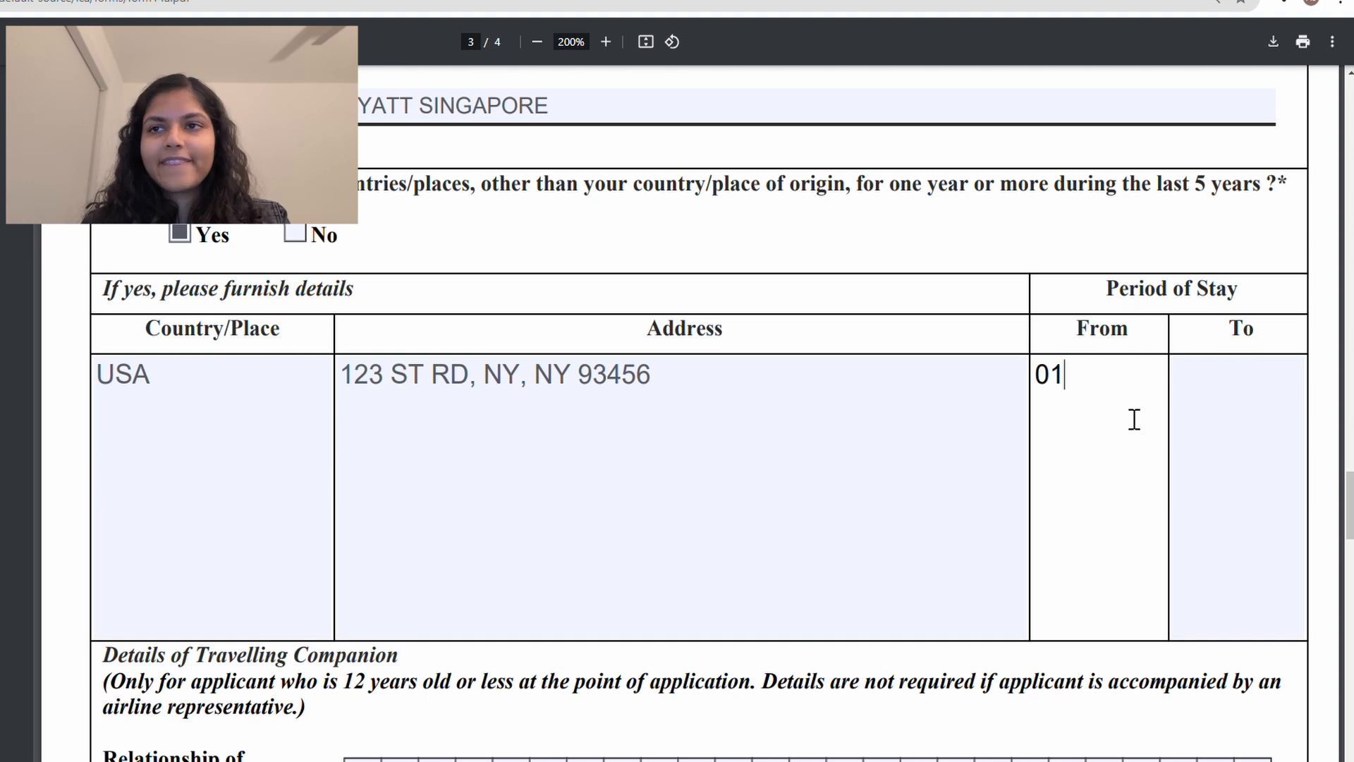
{"action": "left_click", "coordinate": [1242, 411]}
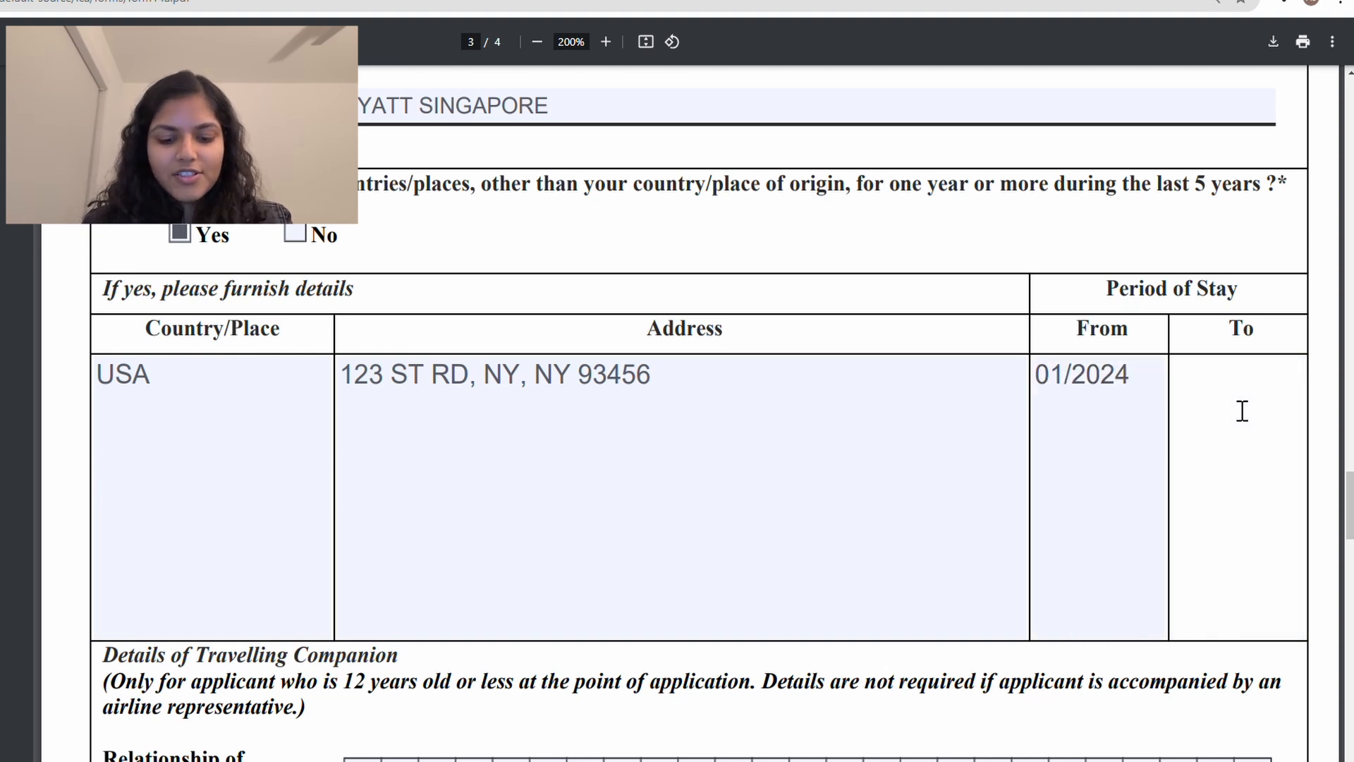
{"action": "type", "text": "01/2025"}
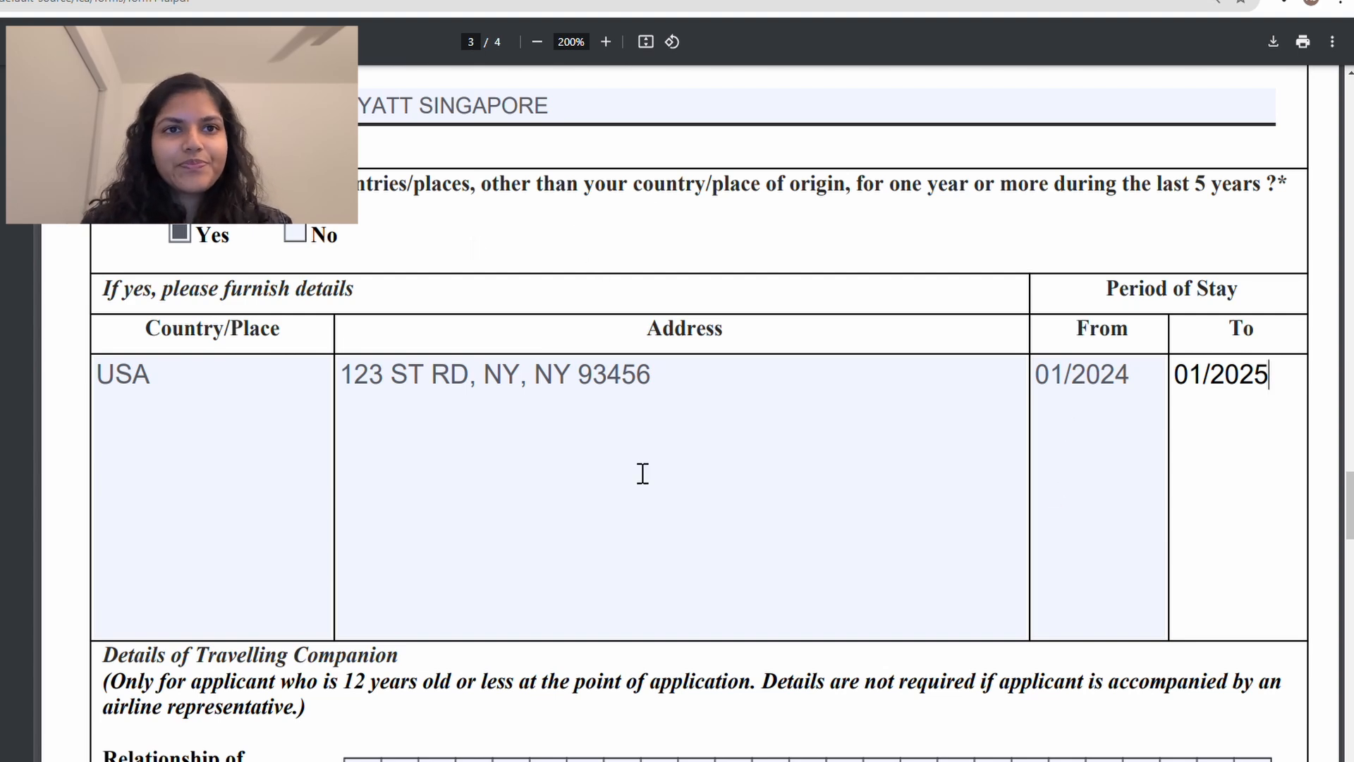
{"action": "scroll", "coordinate": [642, 472], "scroll_direction": "down", "scroll_amount": 6}
Step: Add a second line listing USA with the applicant's second US address
{"action": "scroll", "coordinate": [643, 472], "scroll_direction": "up", "scroll_amount": 5}
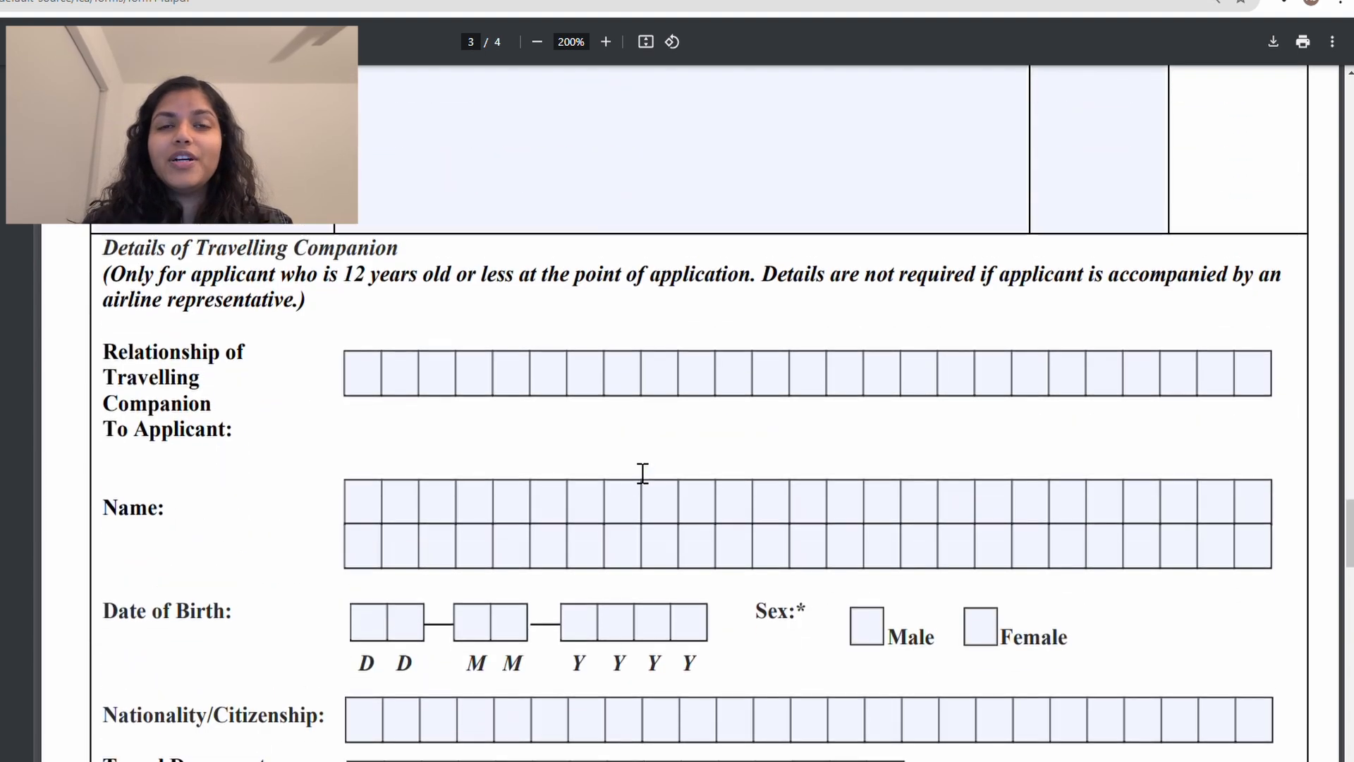
{"action": "left_click", "coordinate": [363, 289]}
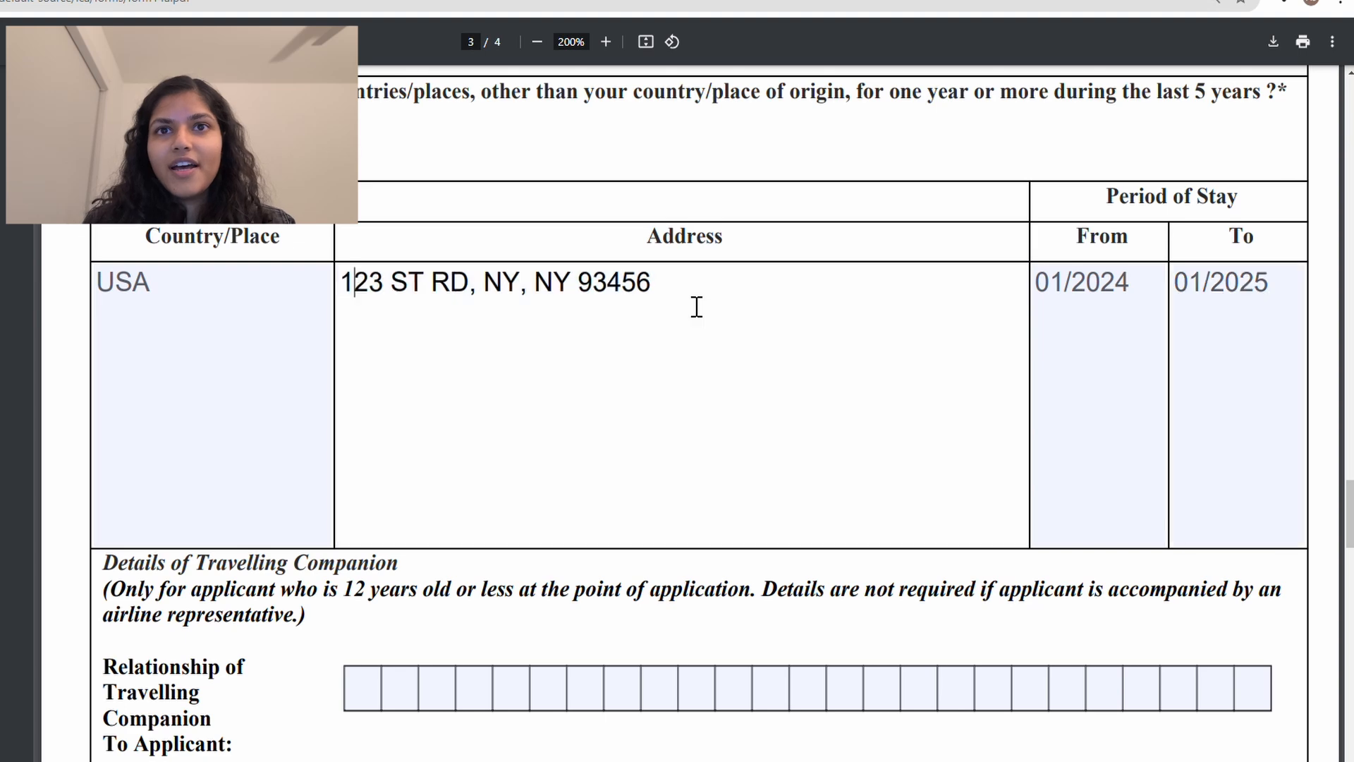
{"action": "left_click_drag", "start_coordinate": [695, 305], "coordinate": [392, 285]}
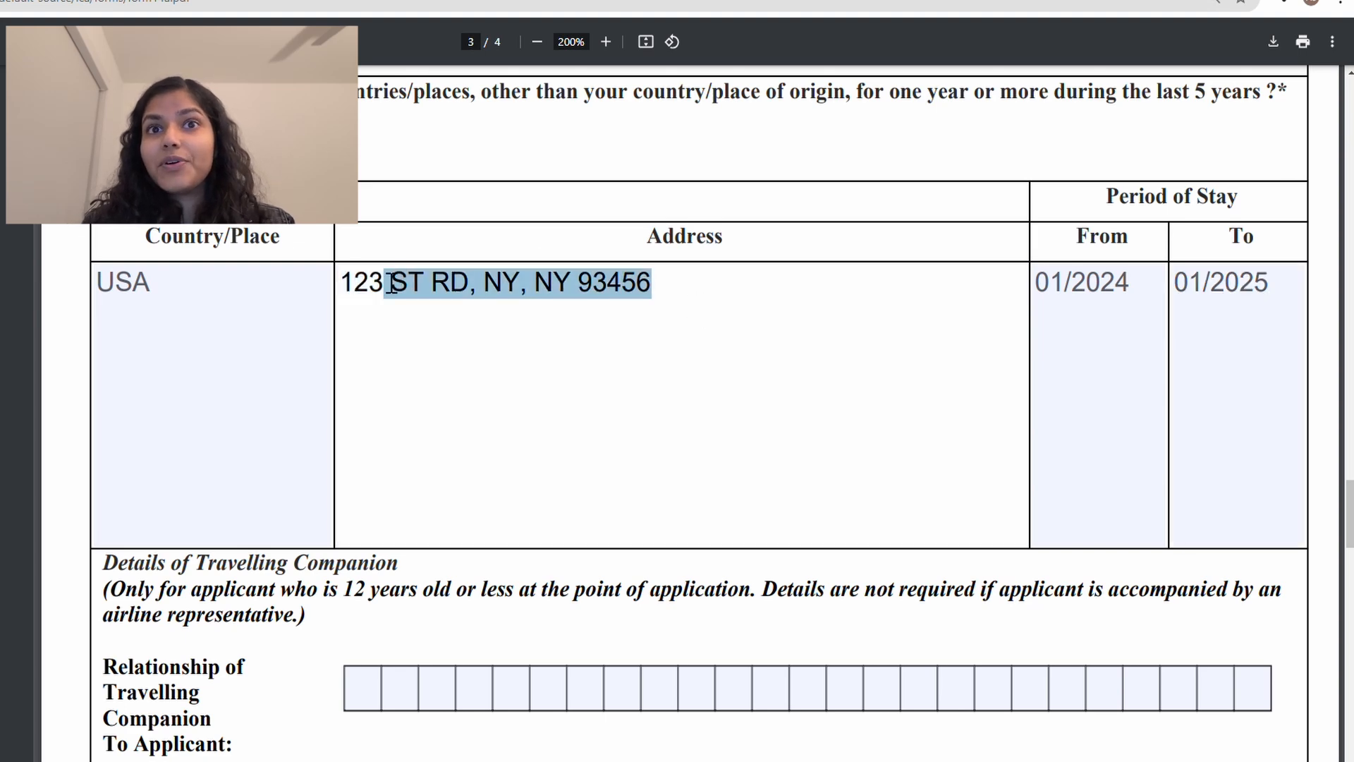
{"action": "triple_click", "coordinate": [648, 296]}
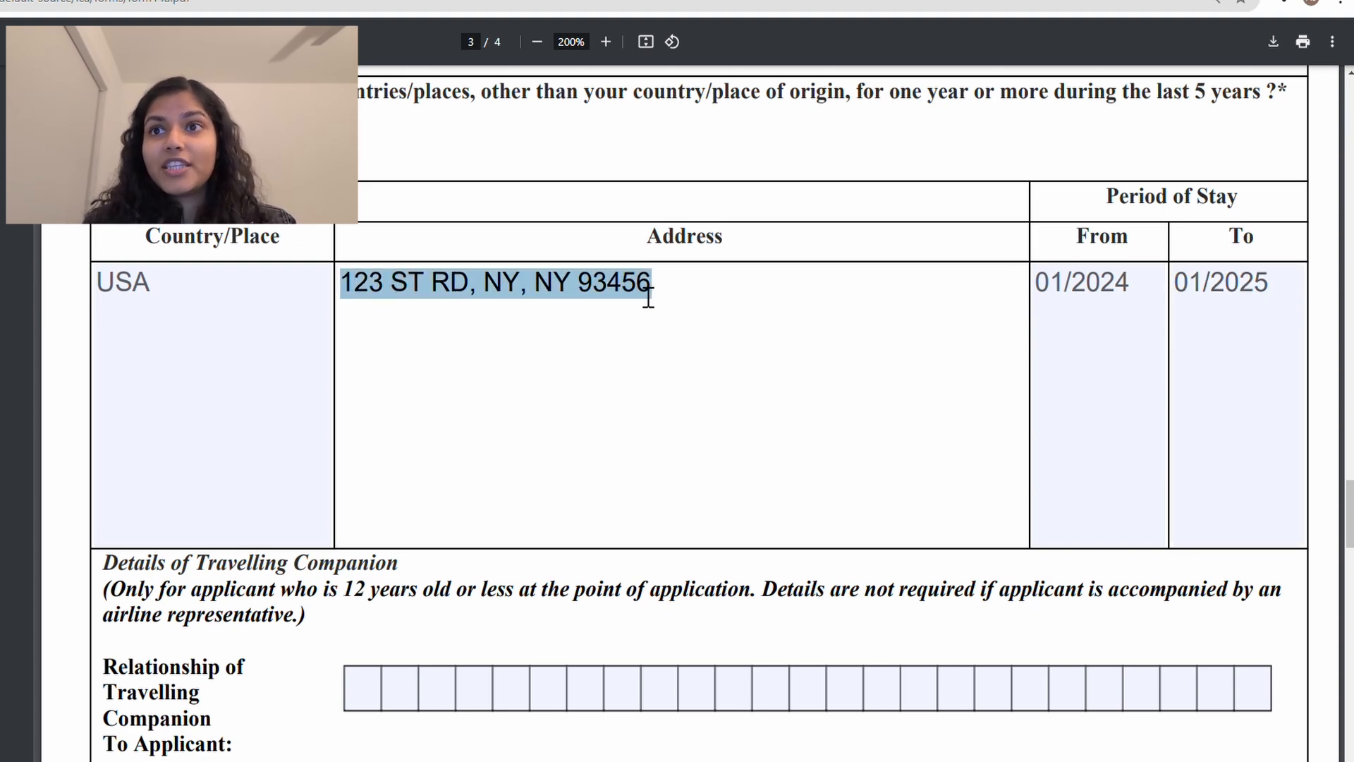
{"action": "left_click", "coordinate": [681, 298]}
{"action": "left_click", "coordinate": [278, 293]}
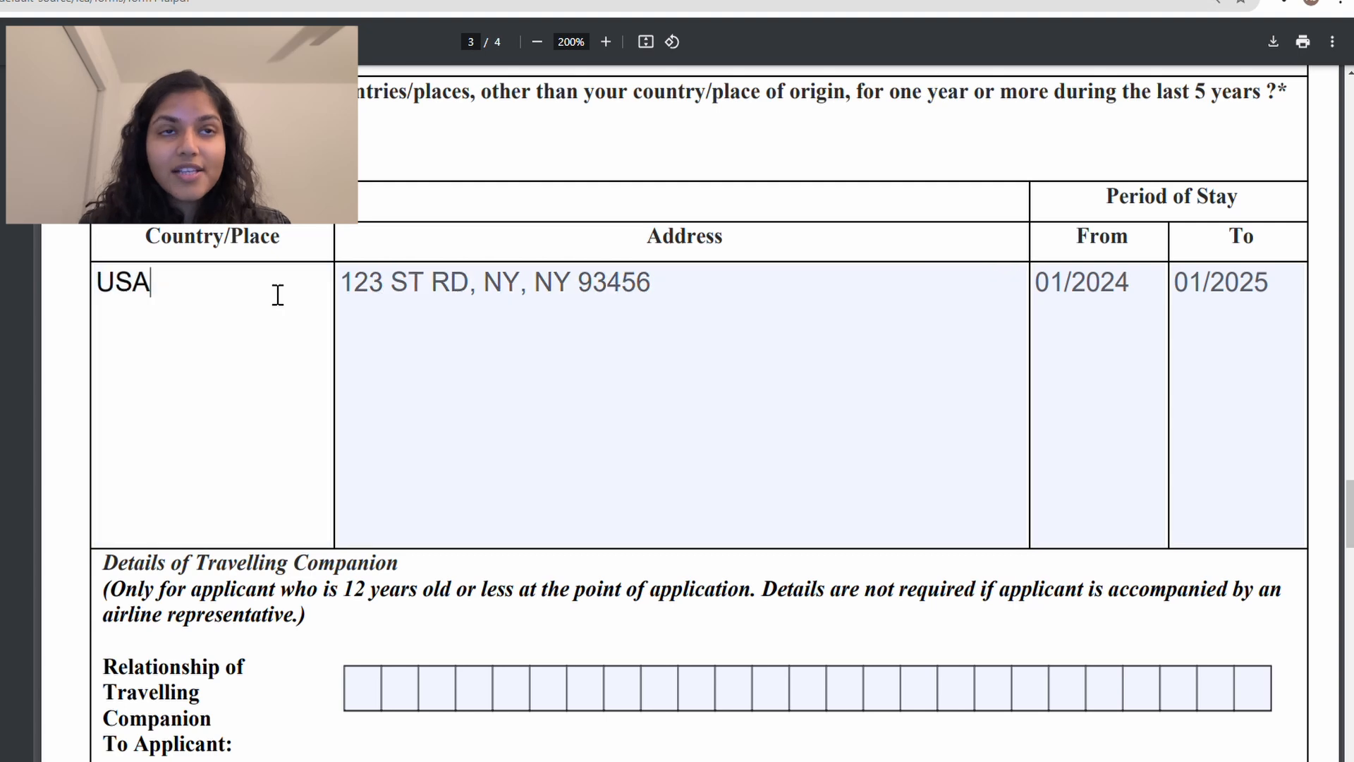
{"action": "key", "text": "Return"}
{"action": "type", "text": "USA"}
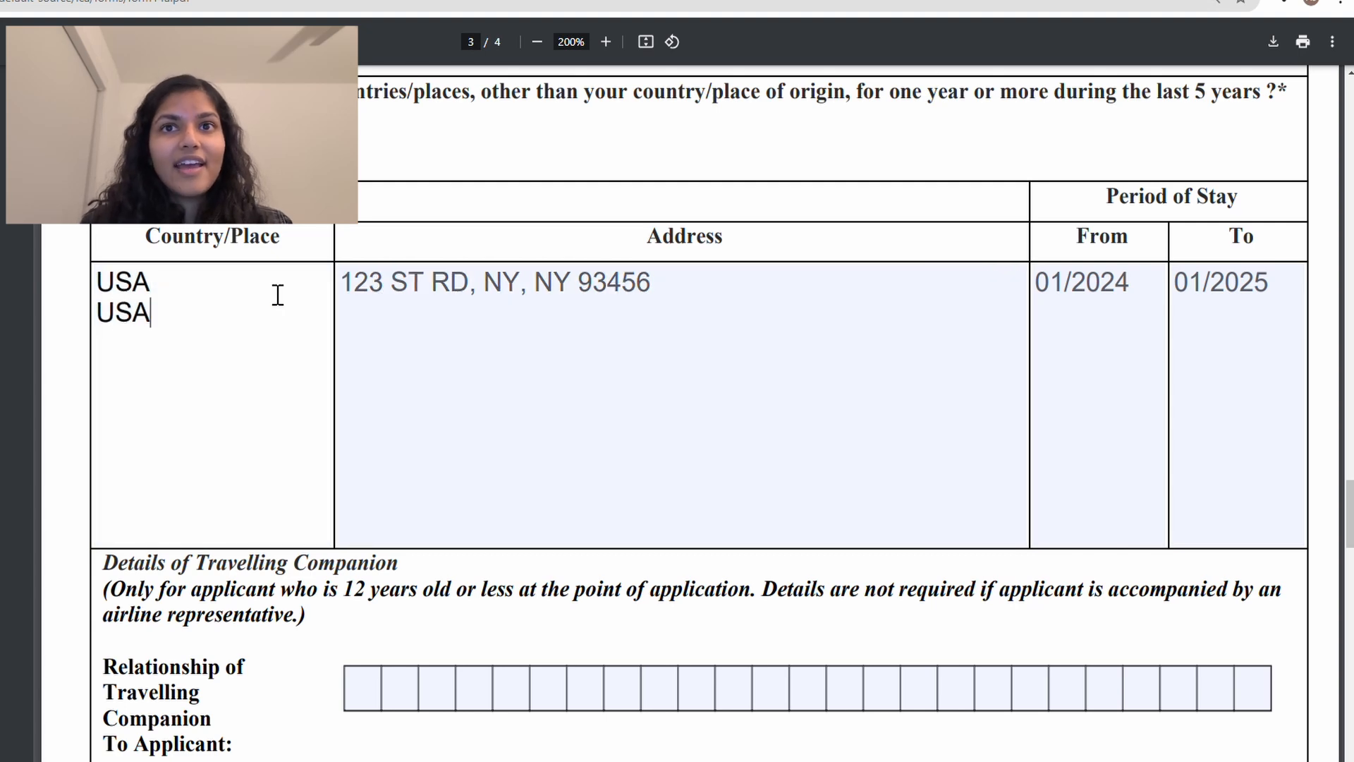
{"action": "left_click", "coordinate": [709, 299]}
{"action": "key", "text": "Return"}
{"action": "type", "text": "456 "}
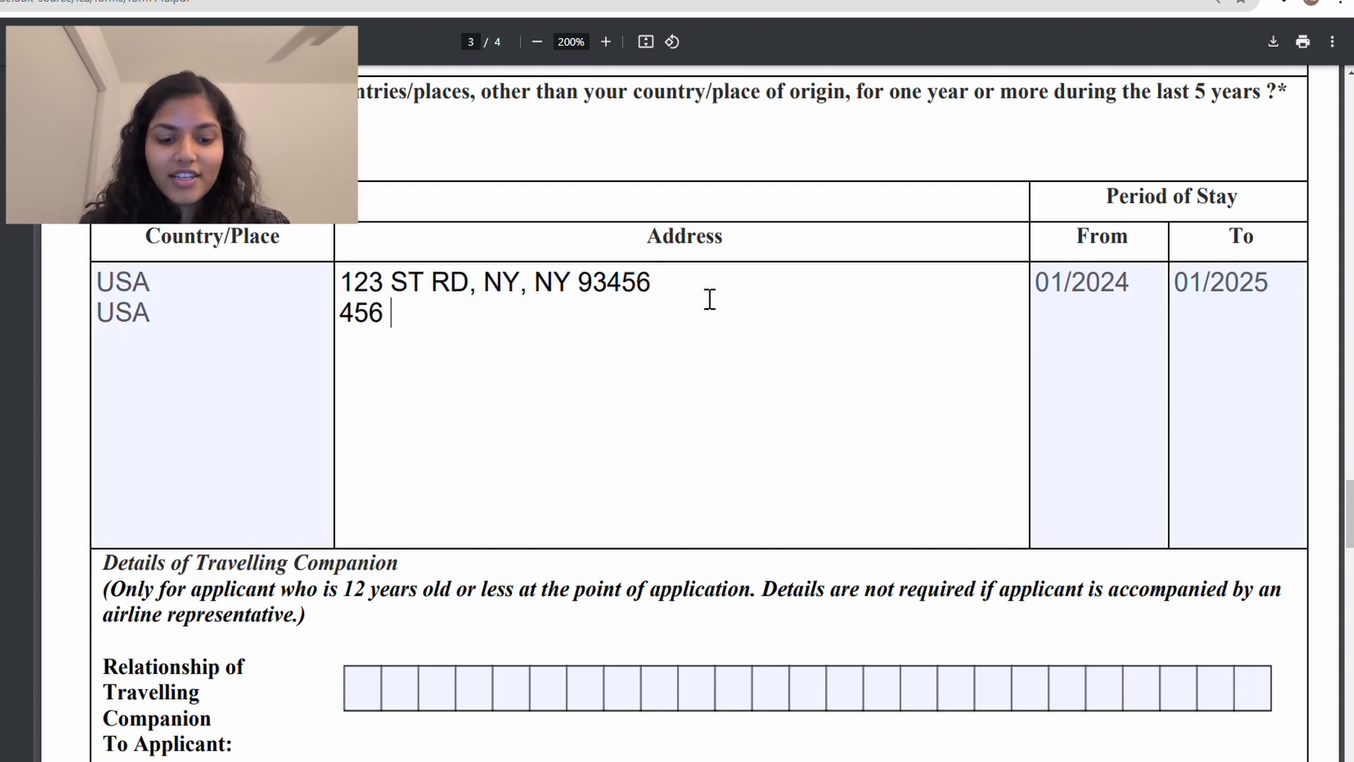
{"action": "type", "text": "ST RD,"}
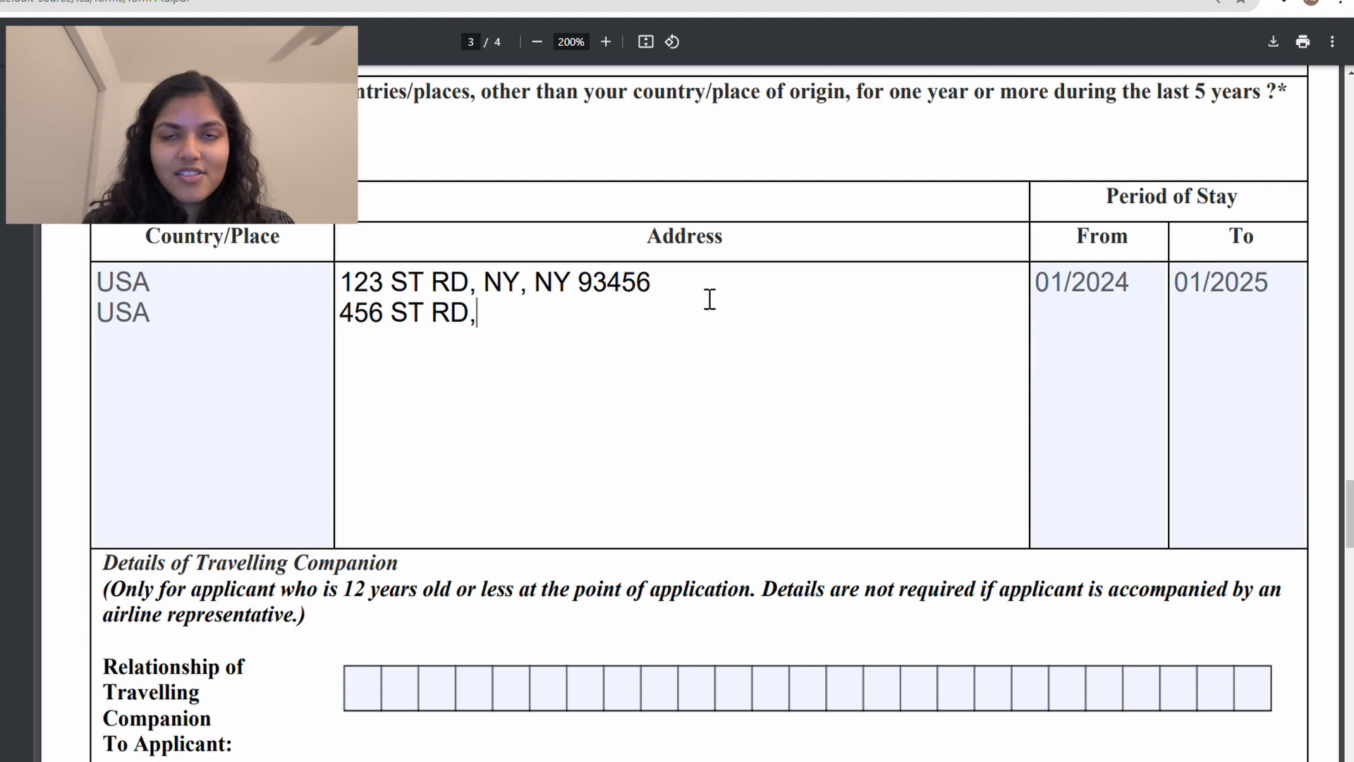
{"action": "type", "text": " NY, NY "}
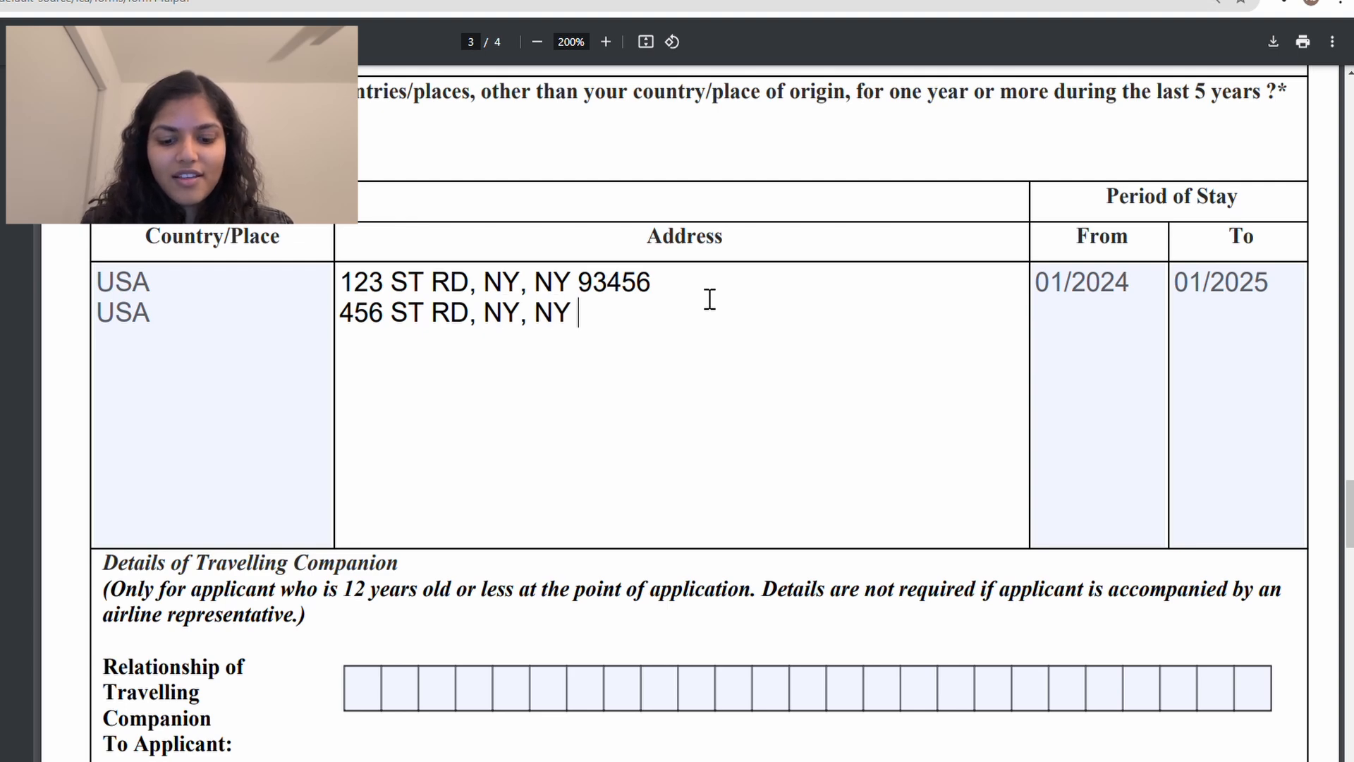
{"action": "type", "text": "76"}
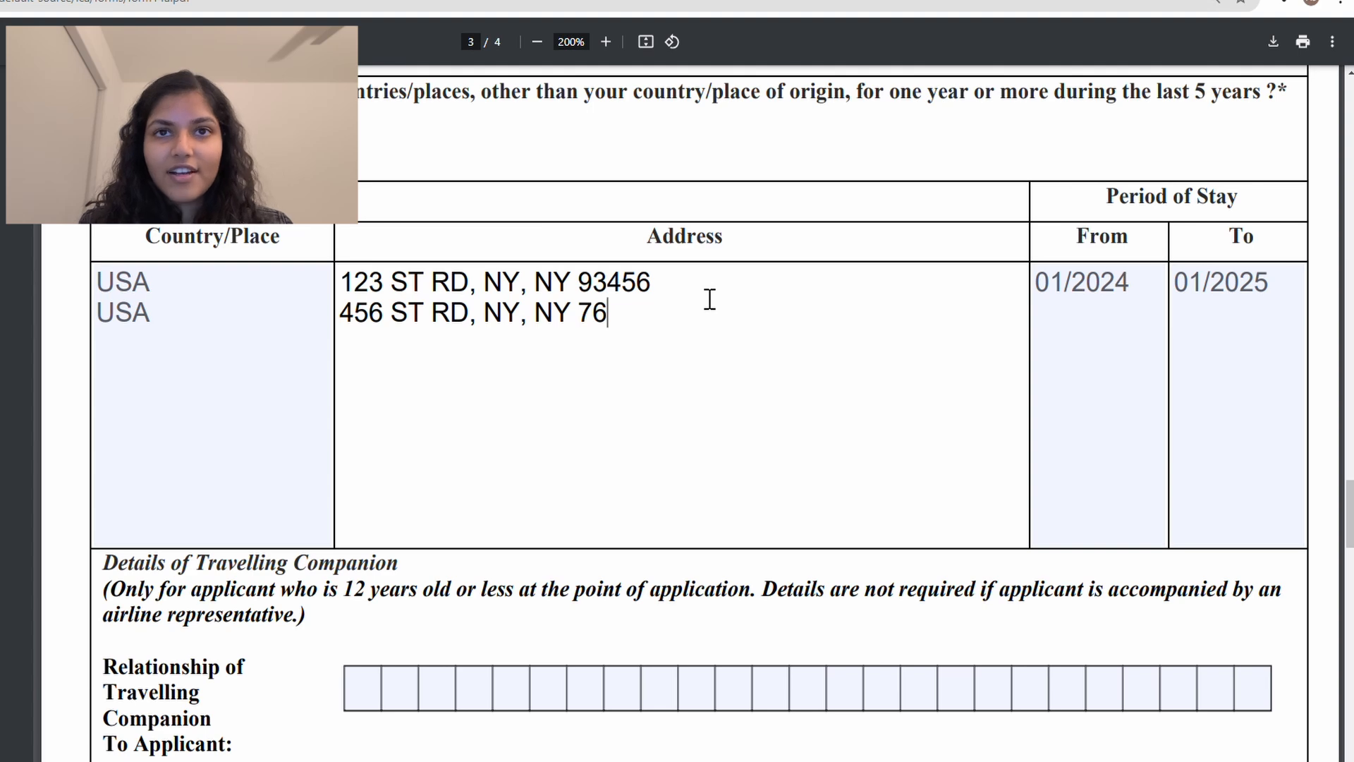
{"action": "type", "text": "089"}
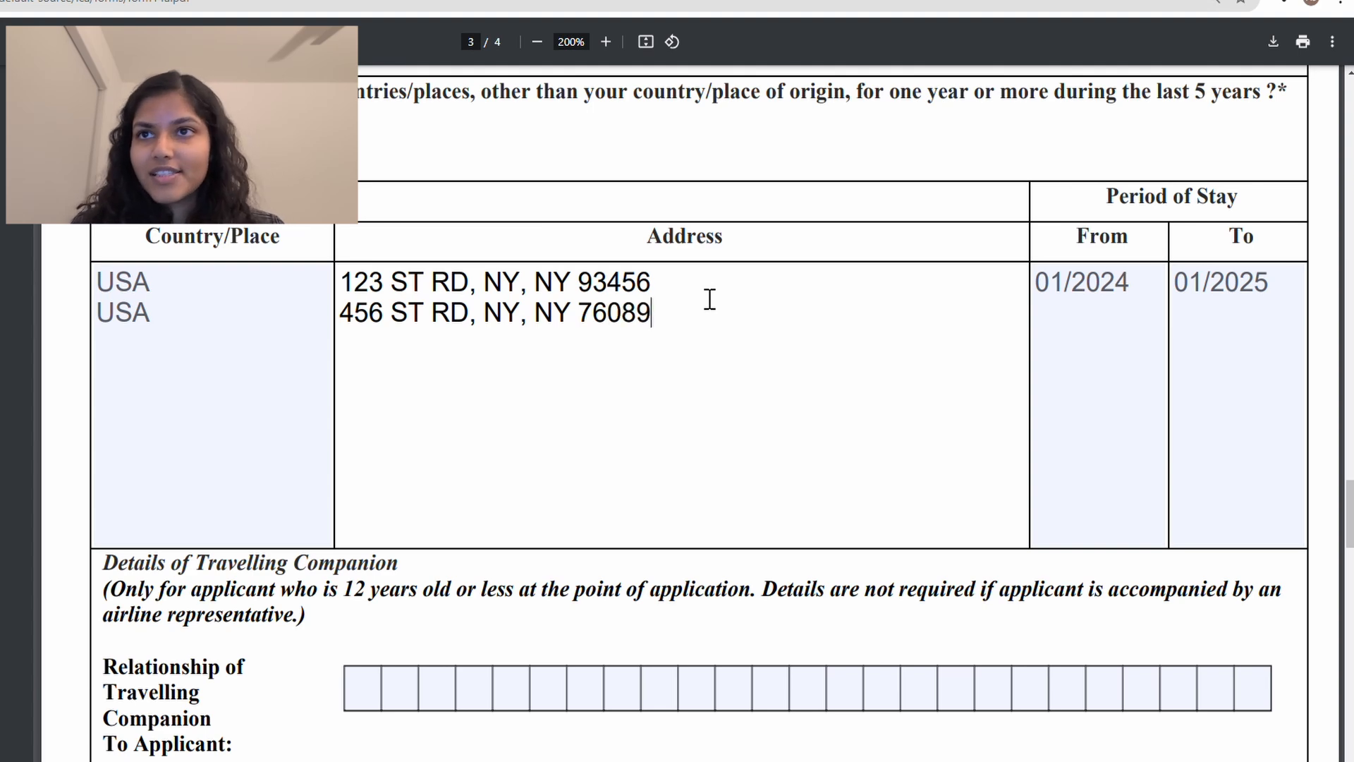
Step: Give the second stay a start date of 01/2023 and an end date of 01/2024
{"action": "left_click", "coordinate": [1134, 333]}
{"action": "key", "text": "Return"}
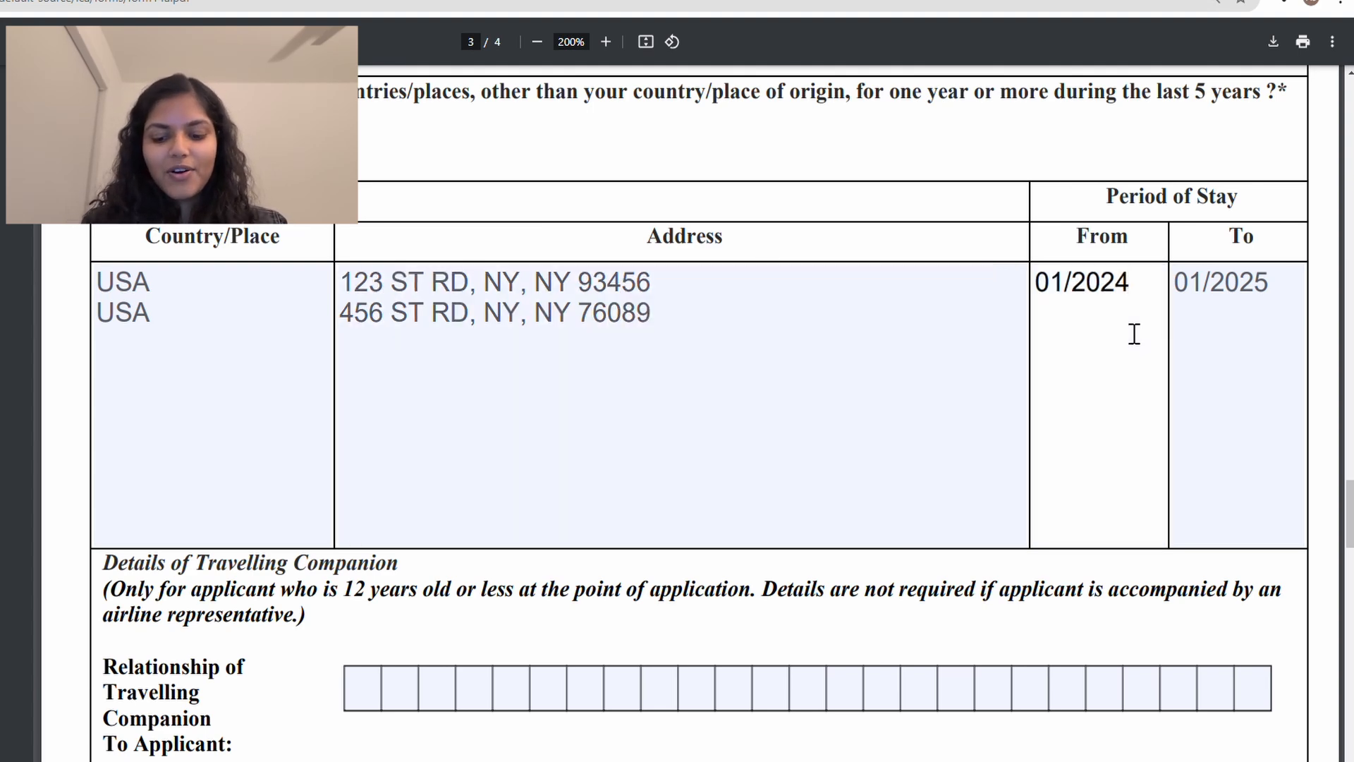
{"action": "type", "text": "01/2023"}
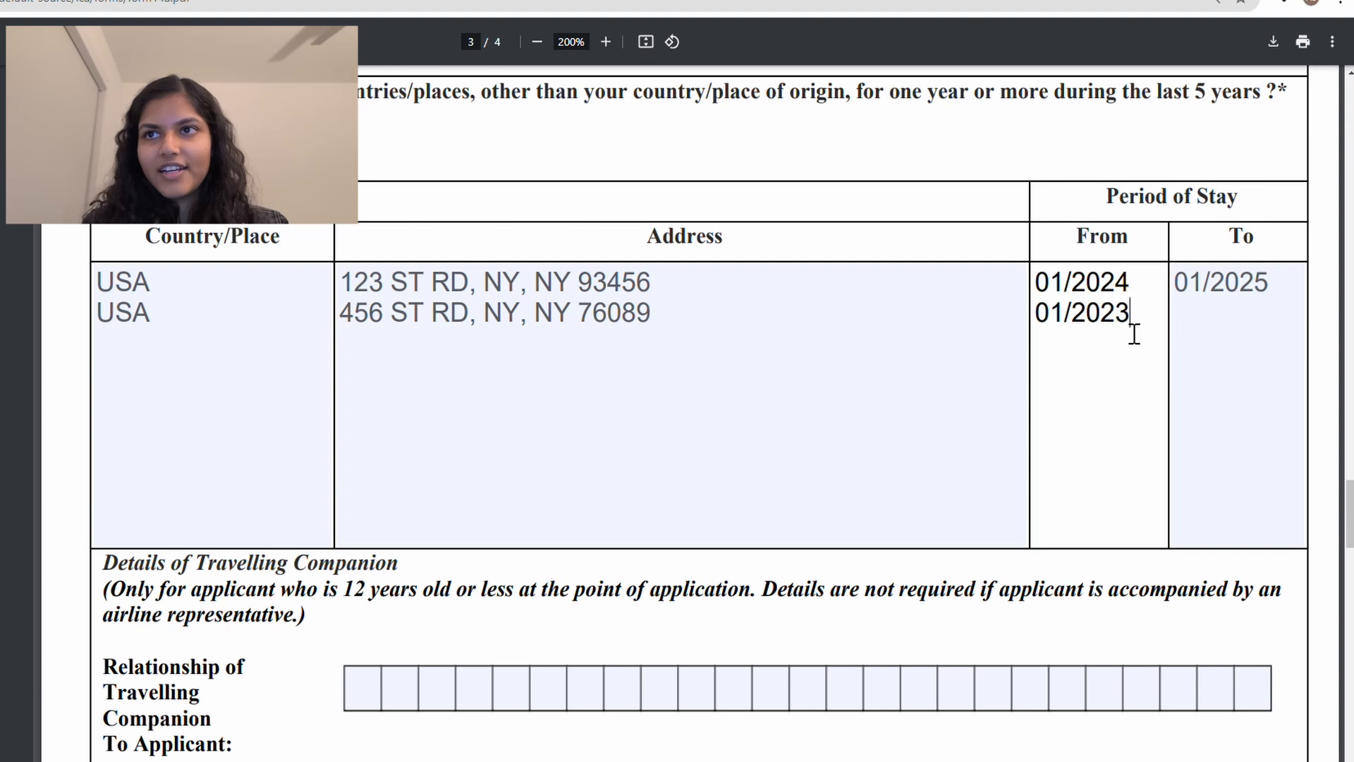
{"action": "left_click", "coordinate": [1295, 315]}
{"action": "key", "text": "Return"}
{"action": "type", "text": "01/2024"}
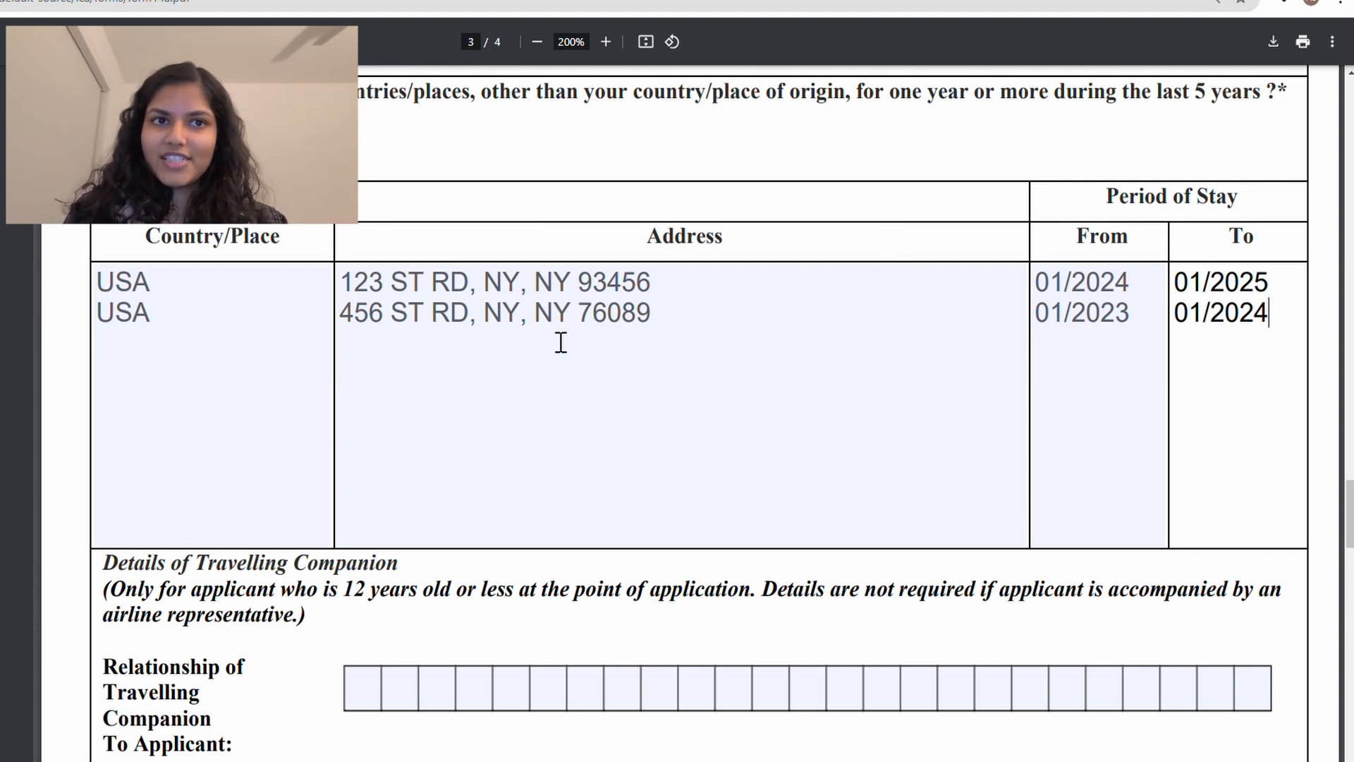
Step: Scroll past the empty Travelling Companion fields down to page 4's Part III section
{"action": "left_click", "coordinate": [362, 289]}
{"action": "scroll", "coordinate": [672, 392], "scroll_direction": "down", "scroll_amount": 1}
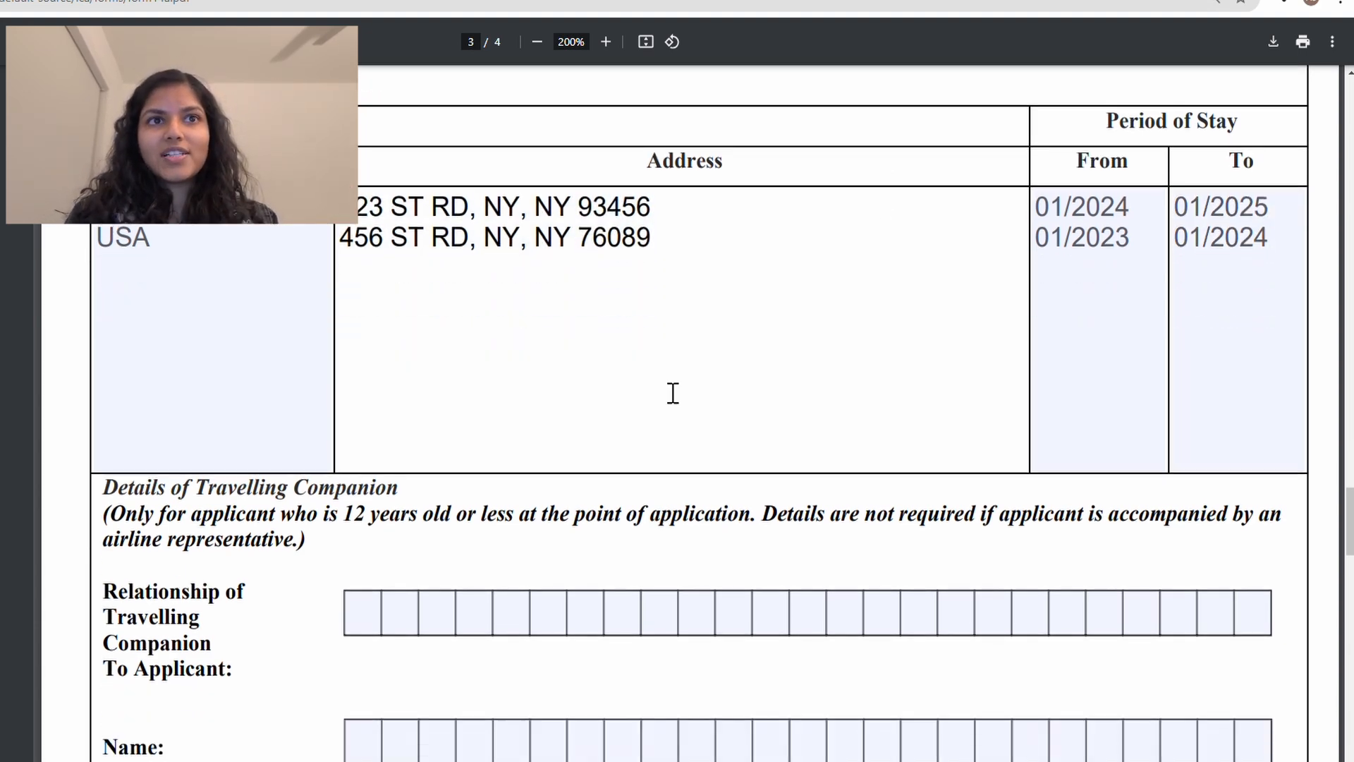
{"action": "scroll", "coordinate": [362, 277], "scroll_direction": "up", "scroll_amount": 1}
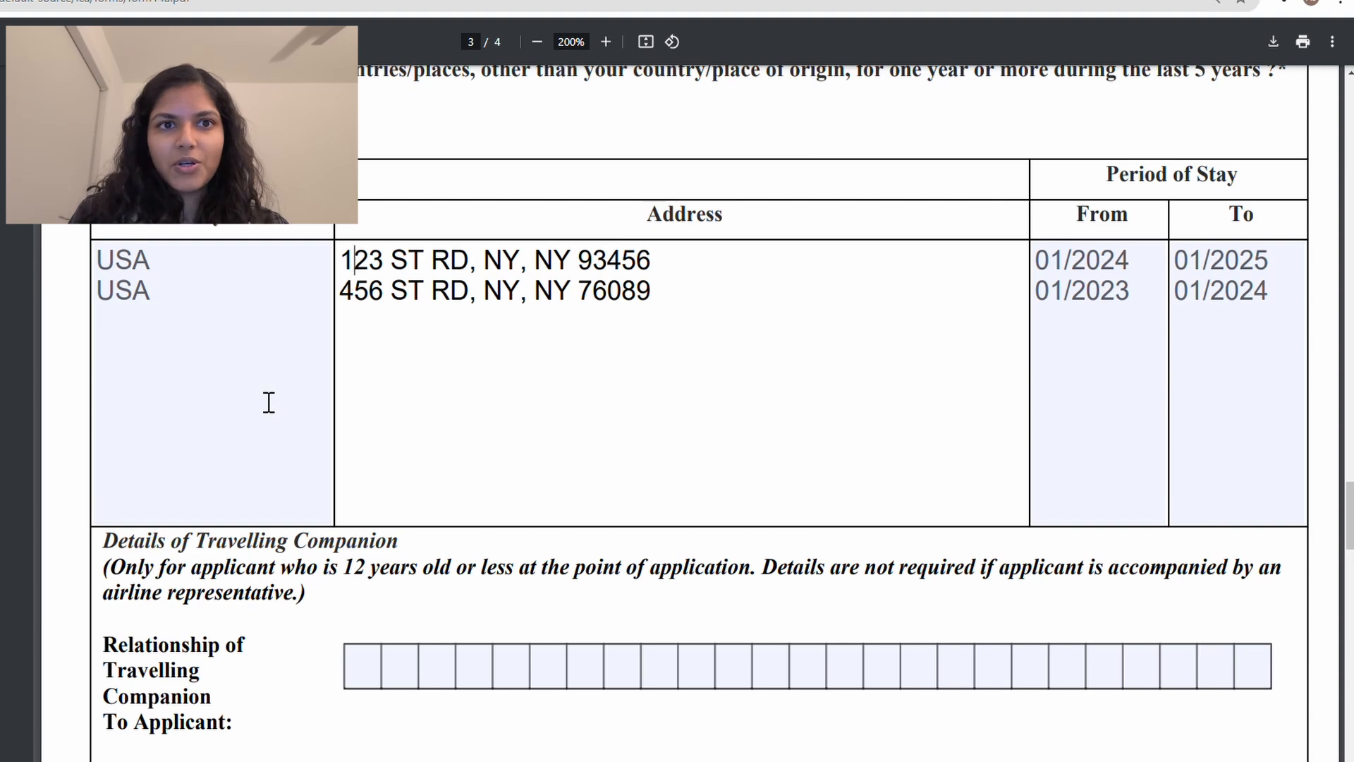
{"action": "scroll", "coordinate": [568, 414], "scroll_direction": "down", "scroll_amount": 4}
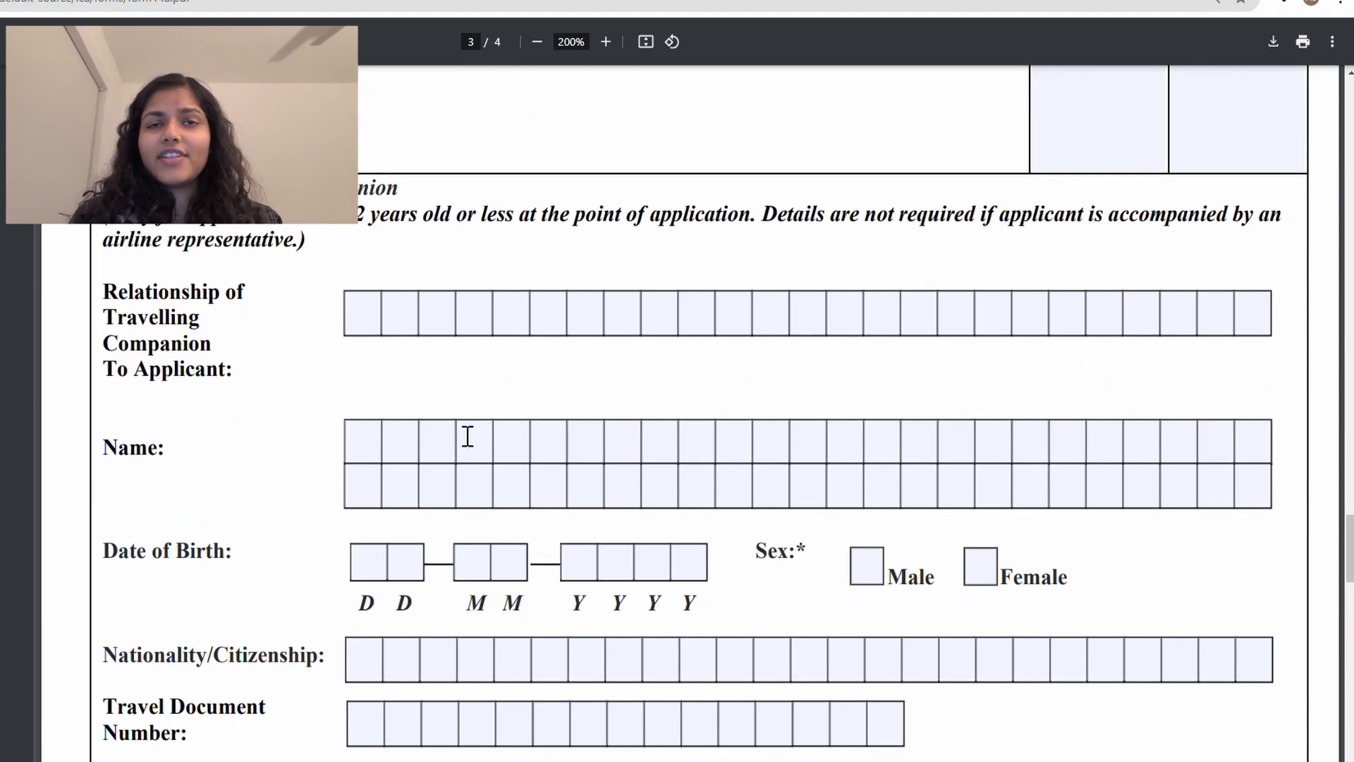
{"action": "triple_click", "coordinate": [515, 241]}
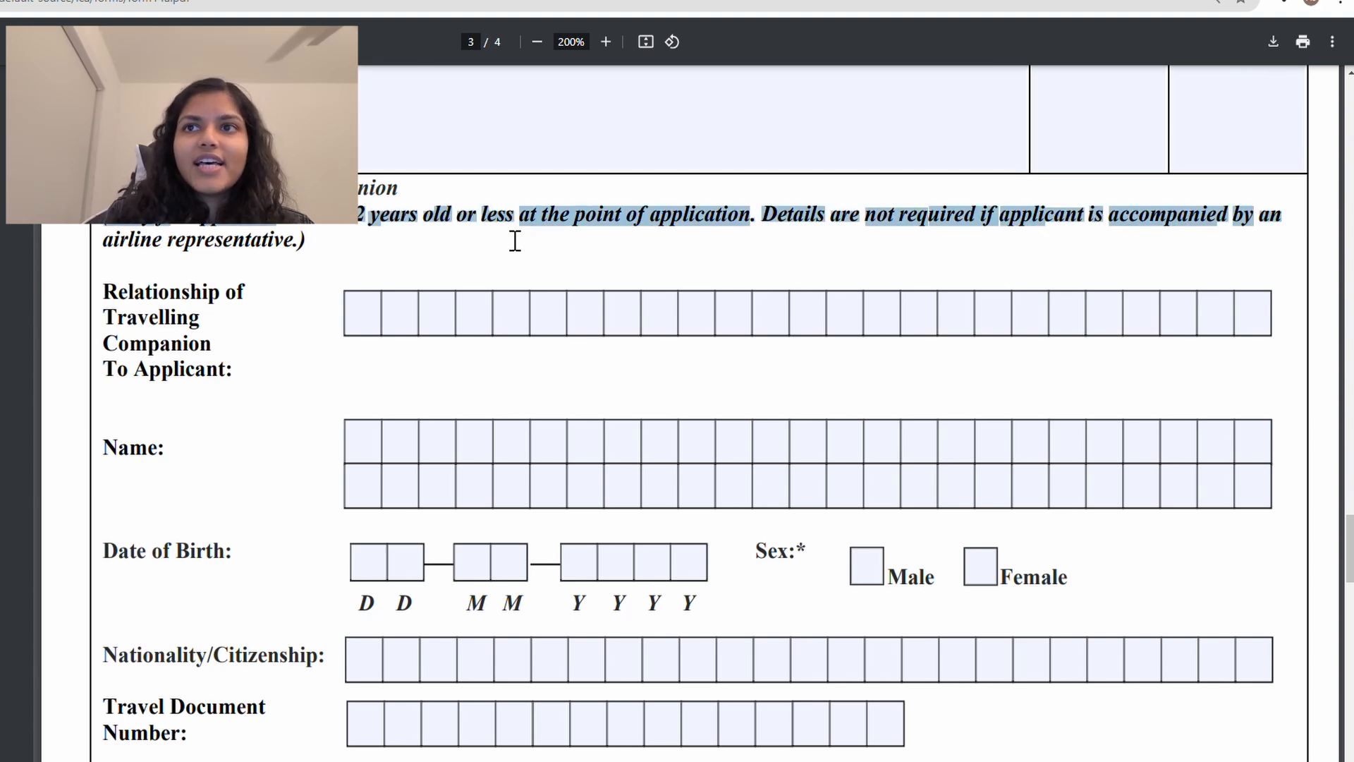
{"action": "left_click", "coordinate": [514, 243]}
{"action": "scroll", "coordinate": [515, 246], "scroll_direction": "down", "scroll_amount": 3}
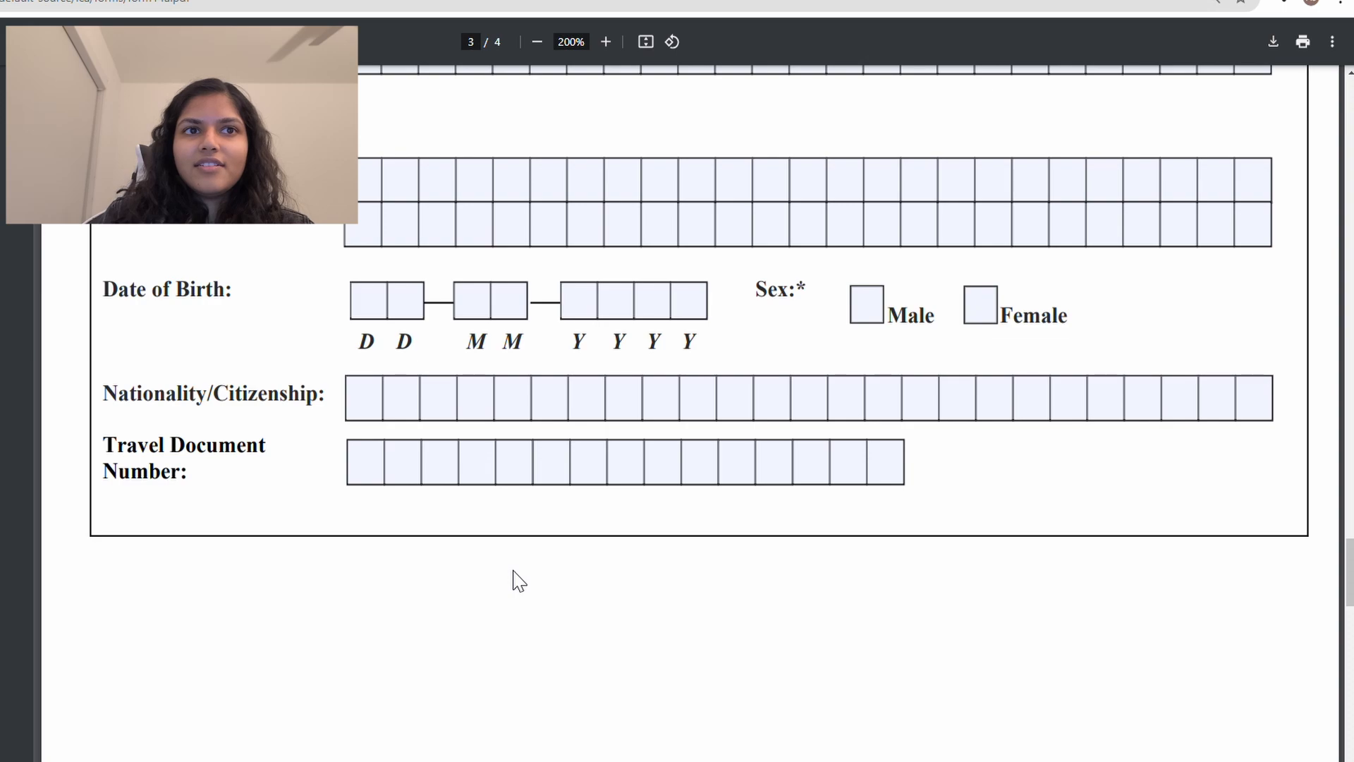
{"action": "scroll", "coordinate": [516, 580], "scroll_direction": "up", "scroll_amount": 1}
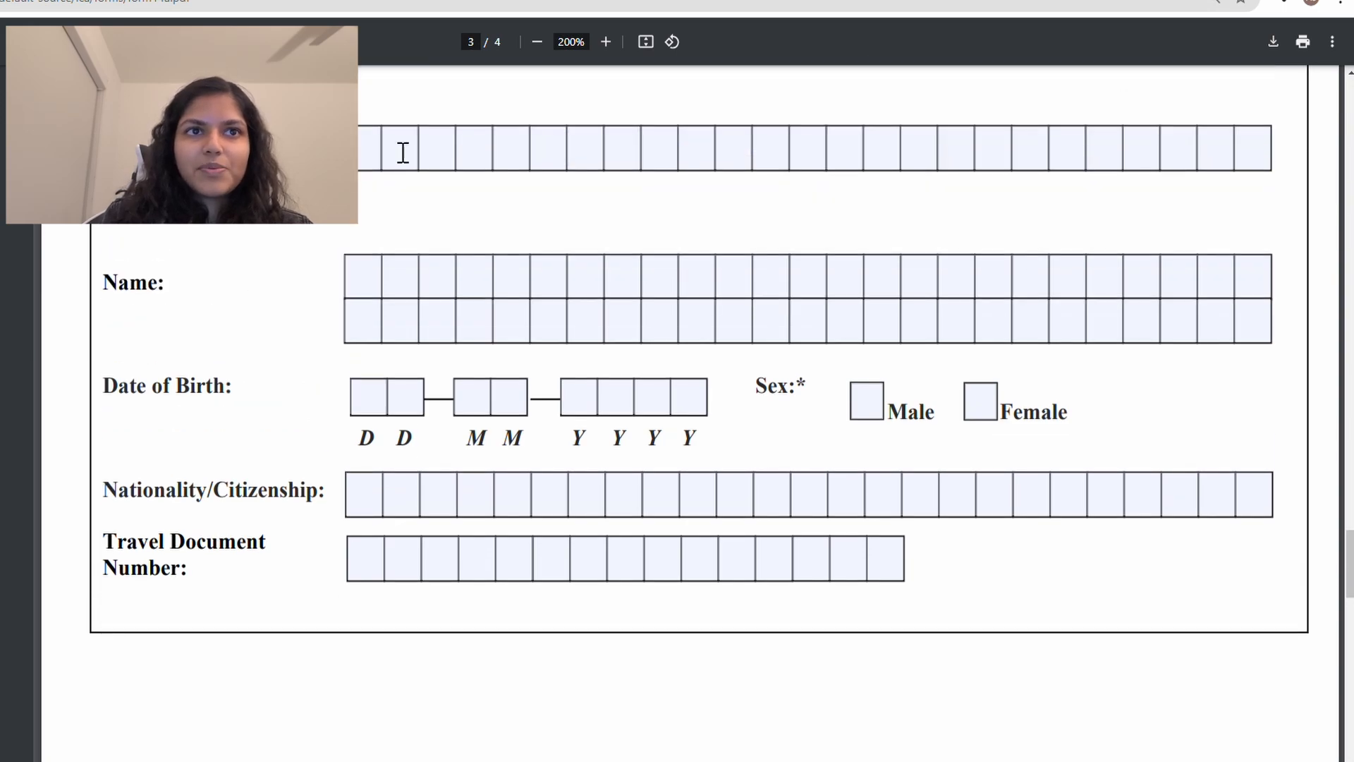
{"action": "scroll", "coordinate": [440, 371], "scroll_direction": "up", "scroll_amount": 3}
{"action": "scroll", "coordinate": [440, 371], "scroll_direction": "down", "scroll_amount": 10}
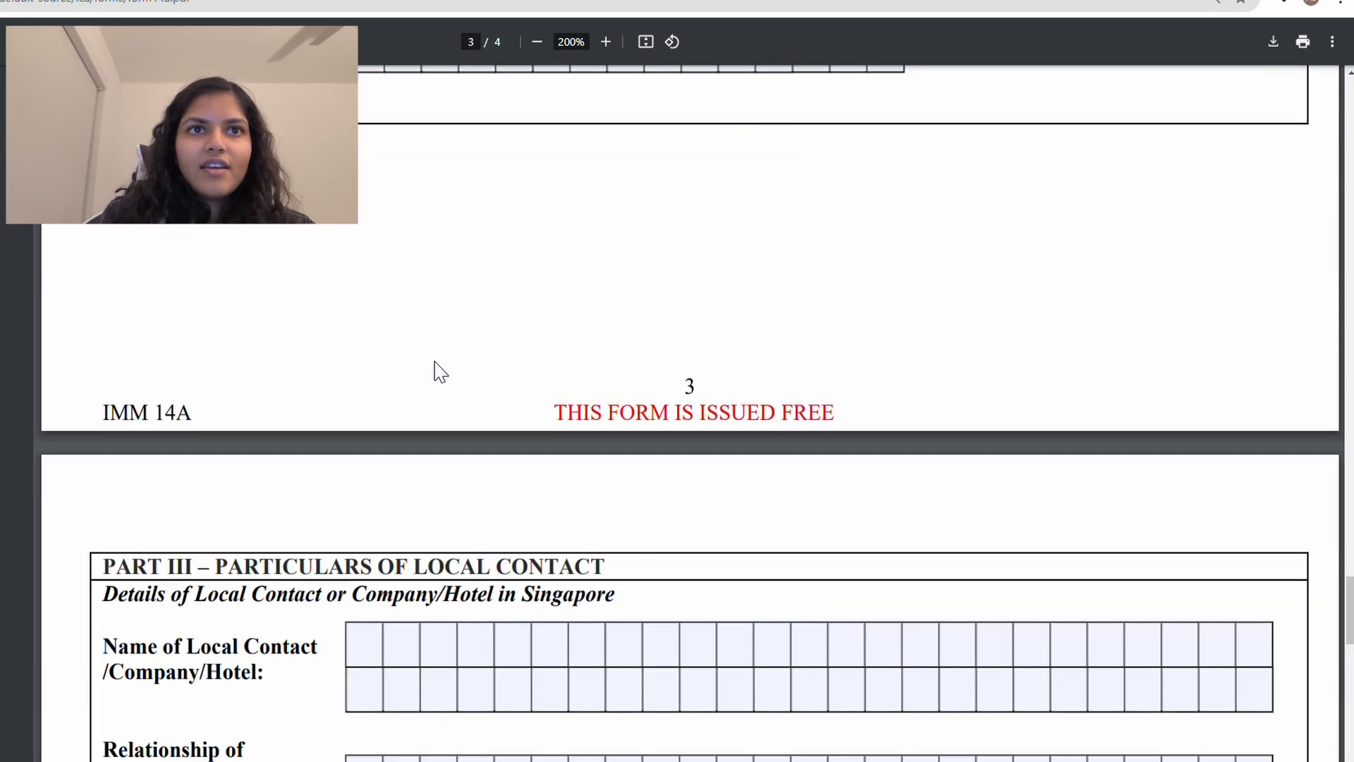
{"action": "scroll", "coordinate": [439, 370], "scroll_direction": "down", "scroll_amount": 2}
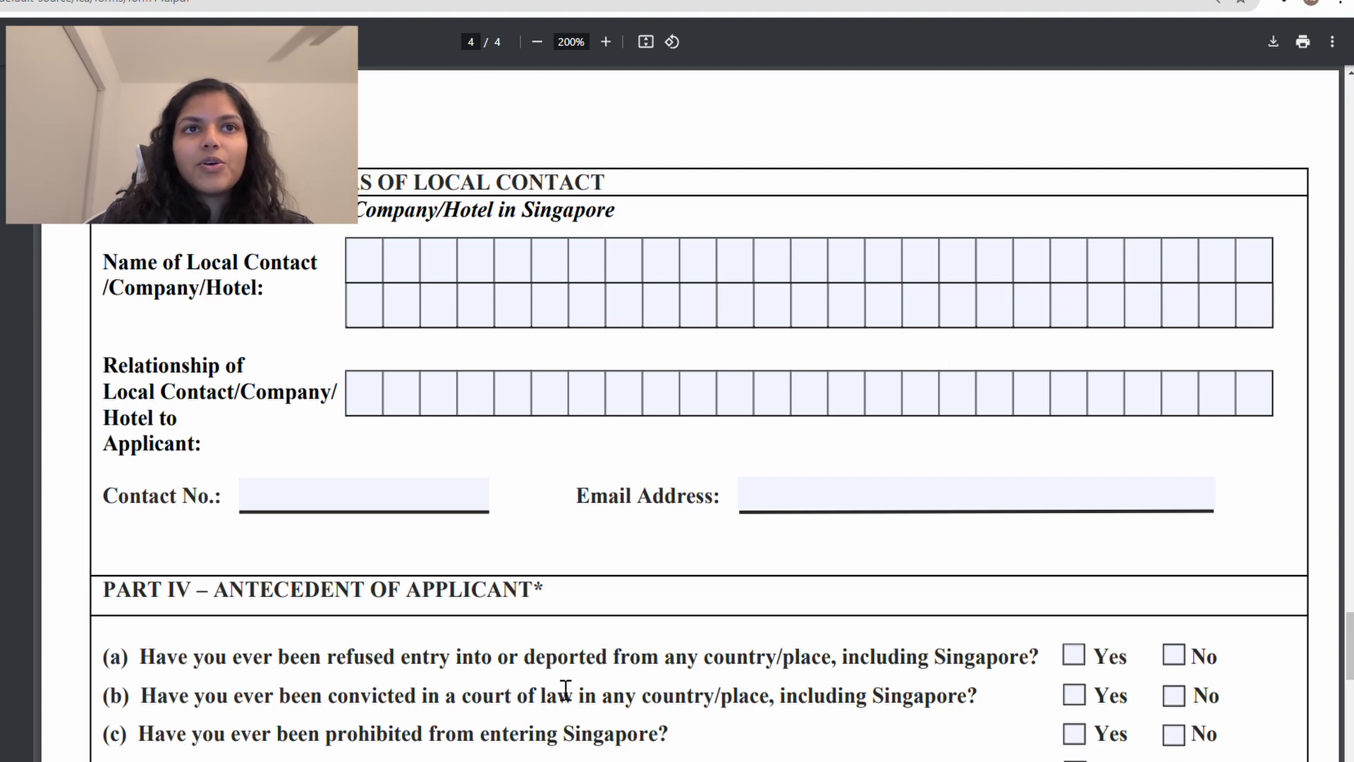
{"action": "scroll", "coordinate": [499, 405], "scroll_direction": "down", "scroll_amount": 1}
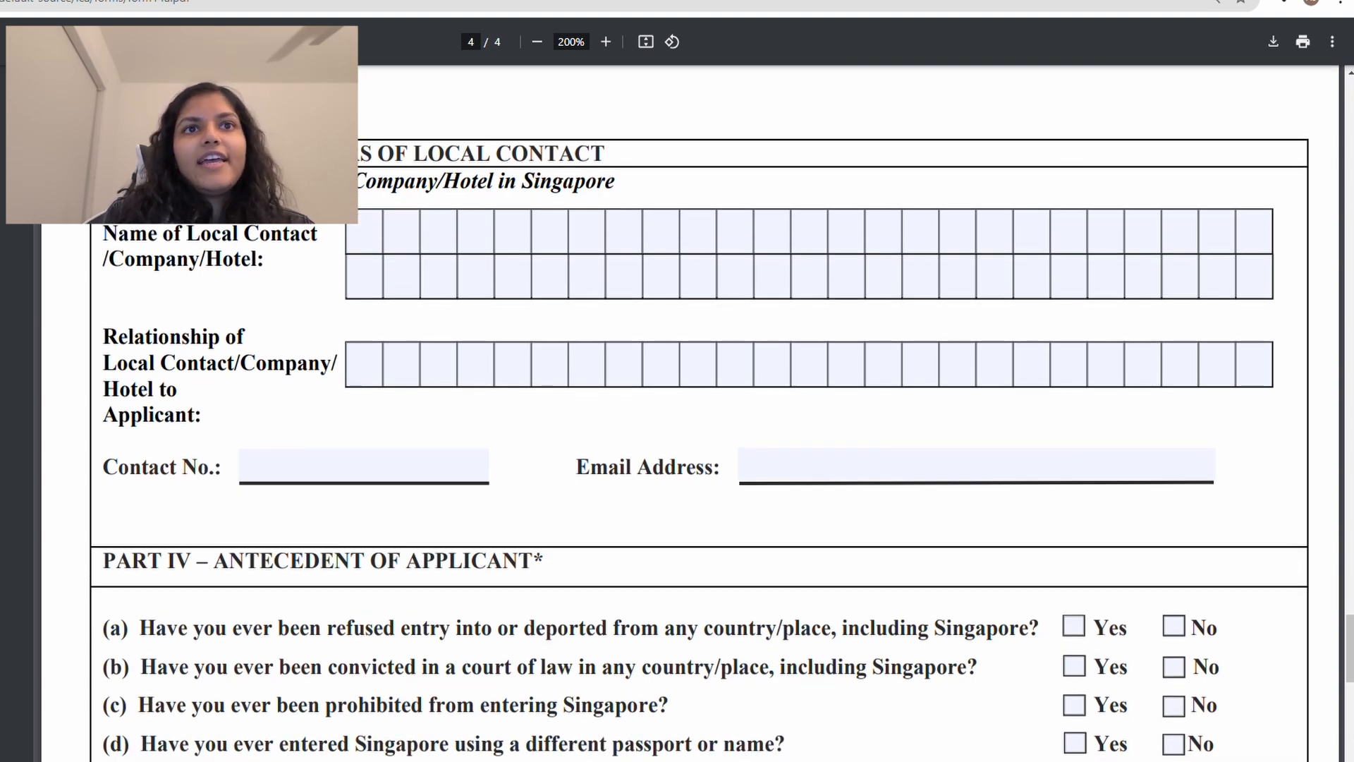
{"action": "left_click_drag", "start_coordinate": [356, 182], "coordinate": [460, 189]}
Step: Enter GRAND HYATT SINGAPORE as the local contact, with relationship HOTEL
{"action": "double_click", "coordinate": [484, 187]}
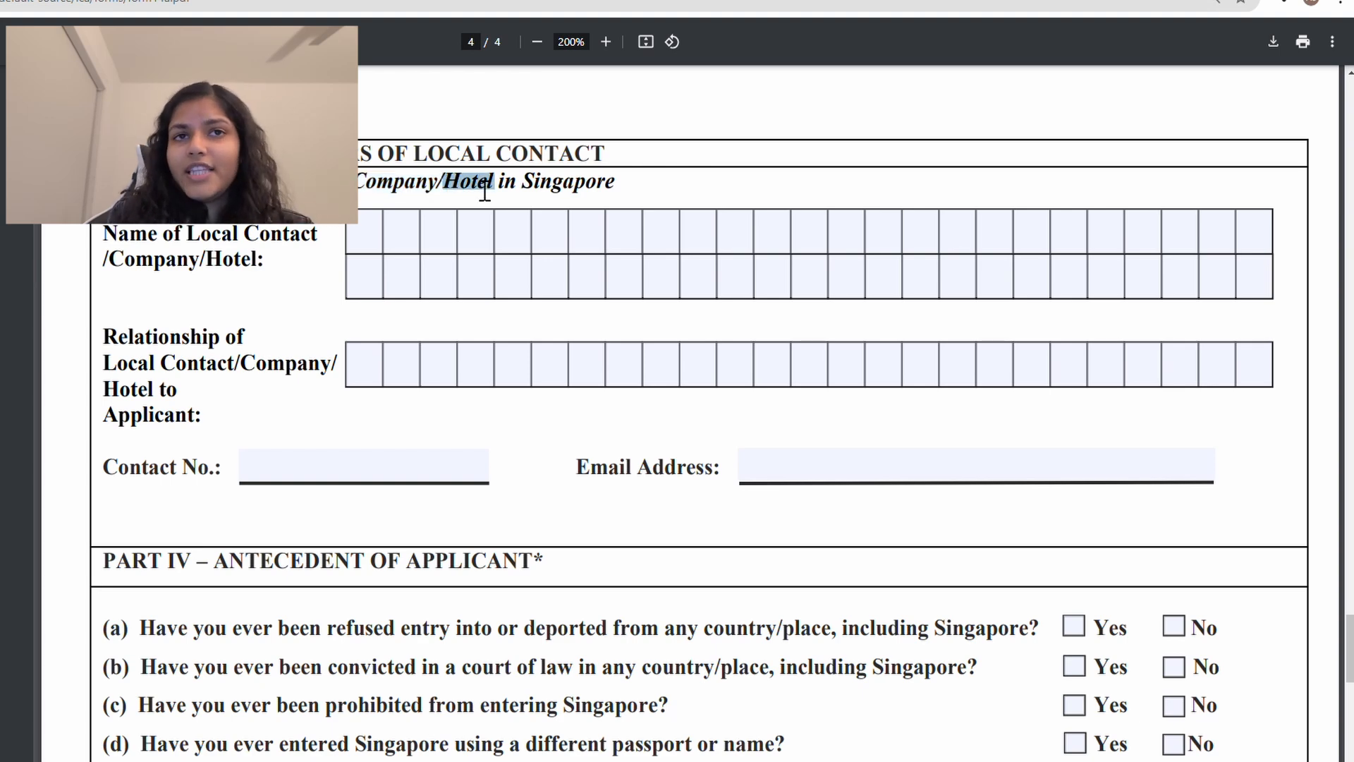
{"action": "left_click", "coordinate": [378, 235]}
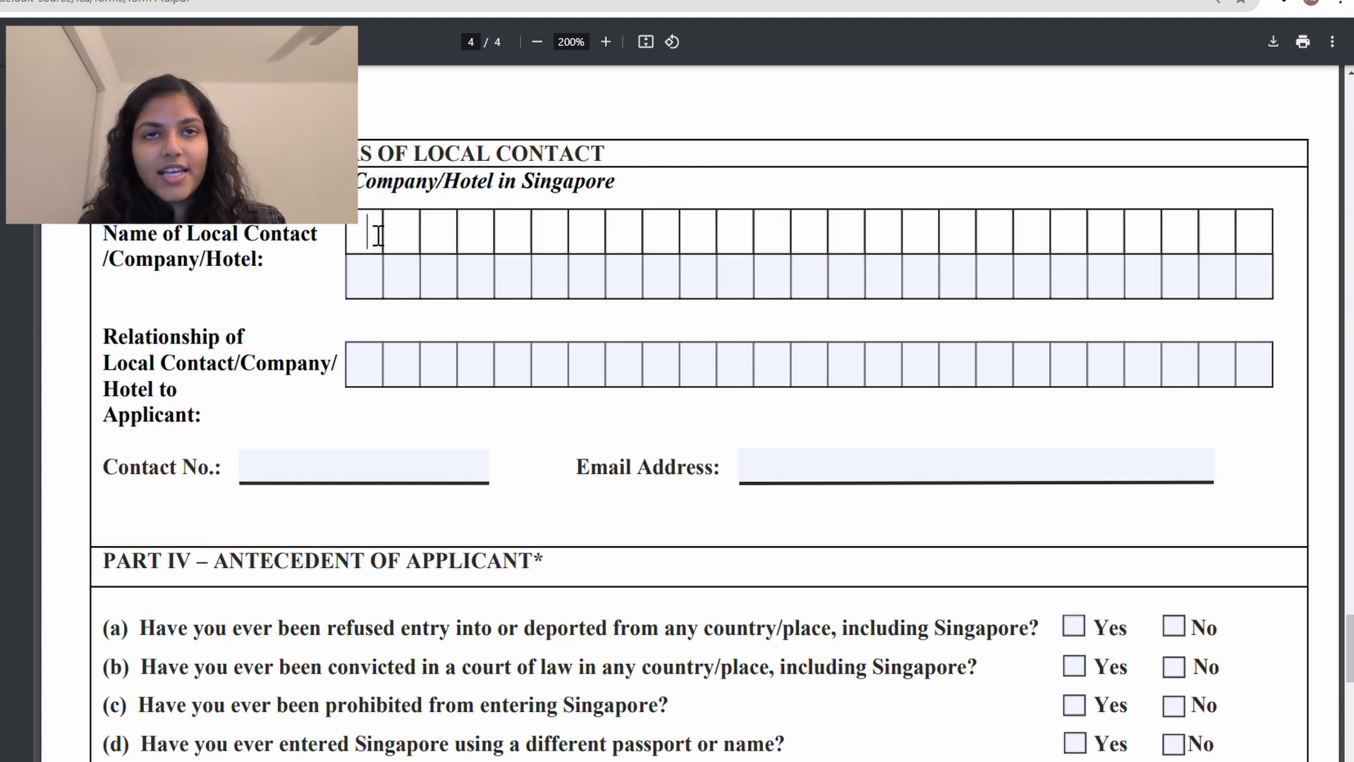
{"action": "type", "text": "GRAND HYATT SINGAPORE"}
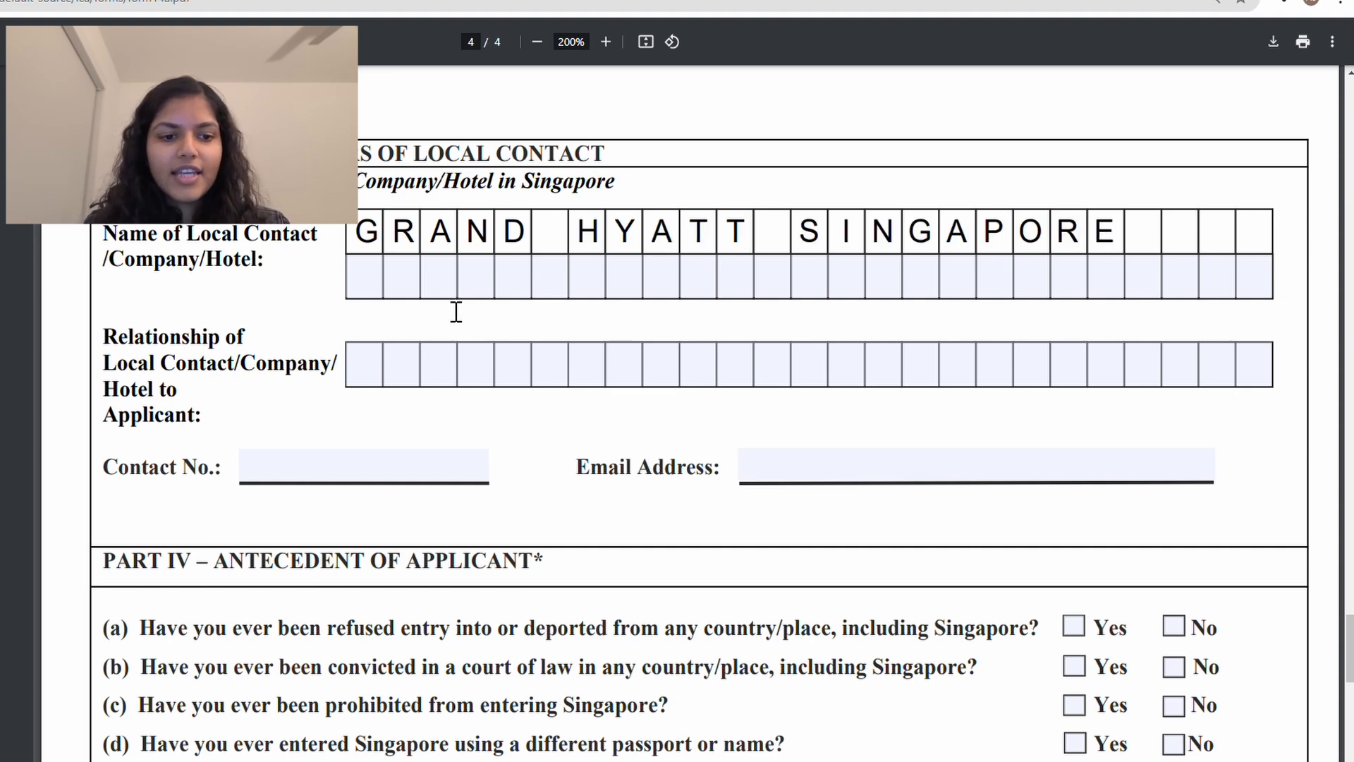
{"action": "left_click", "coordinate": [384, 375]}
{"action": "type", "text": "HOTEL"}
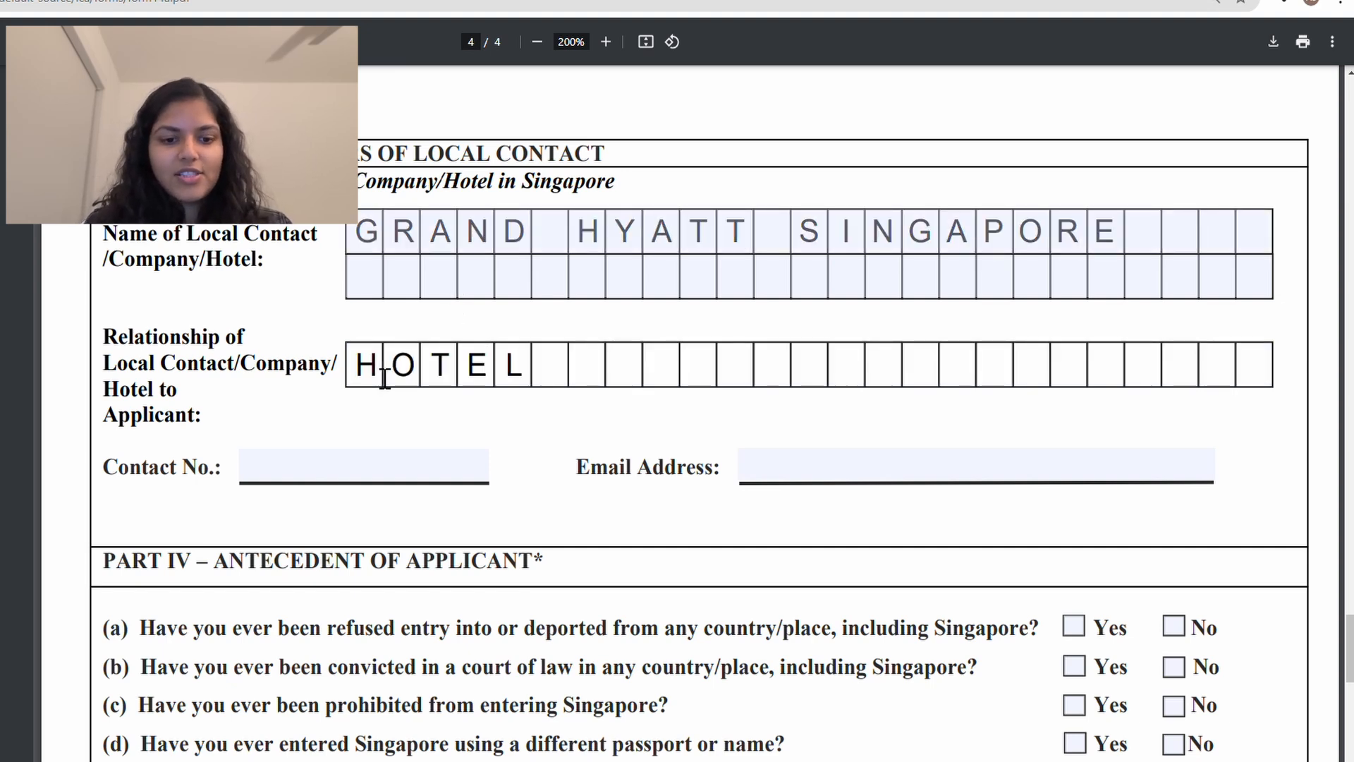
Step: Type the hotel's contact number, correcting the mistyped digits
{"action": "scroll", "coordinate": [384, 379], "scroll_direction": "down", "scroll_amount": 2}
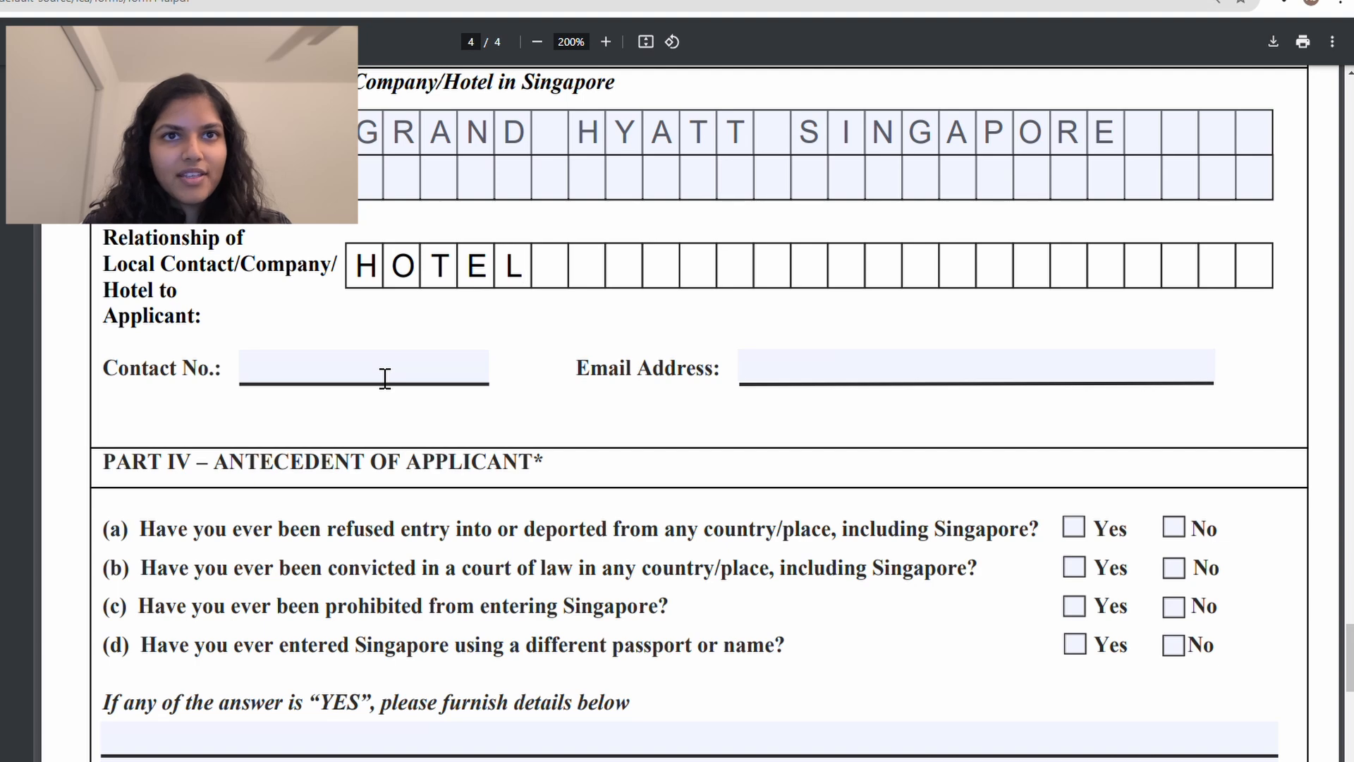
{"action": "left_click", "coordinate": [386, 378]}
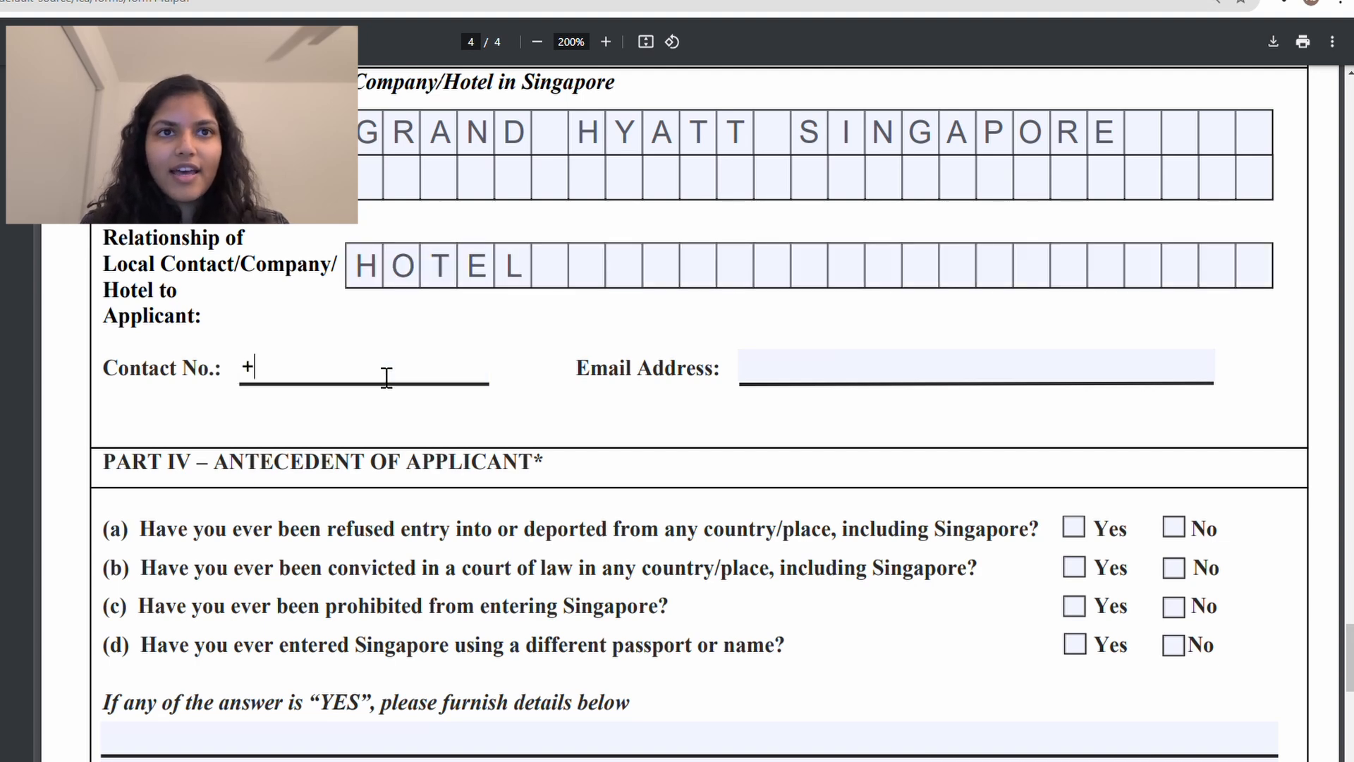
{"action": "key", "text": "BackSpace"}
{"action": "key", "text": "BackSpace"}
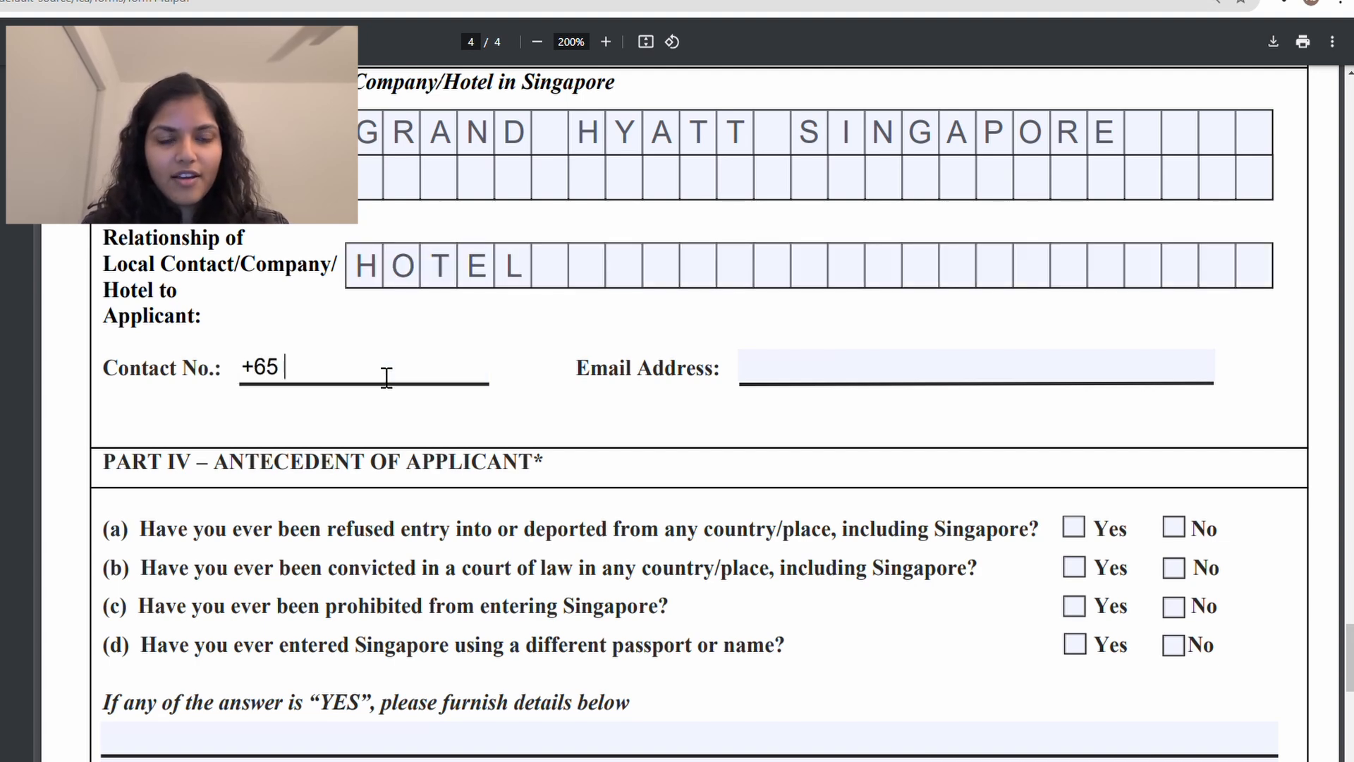
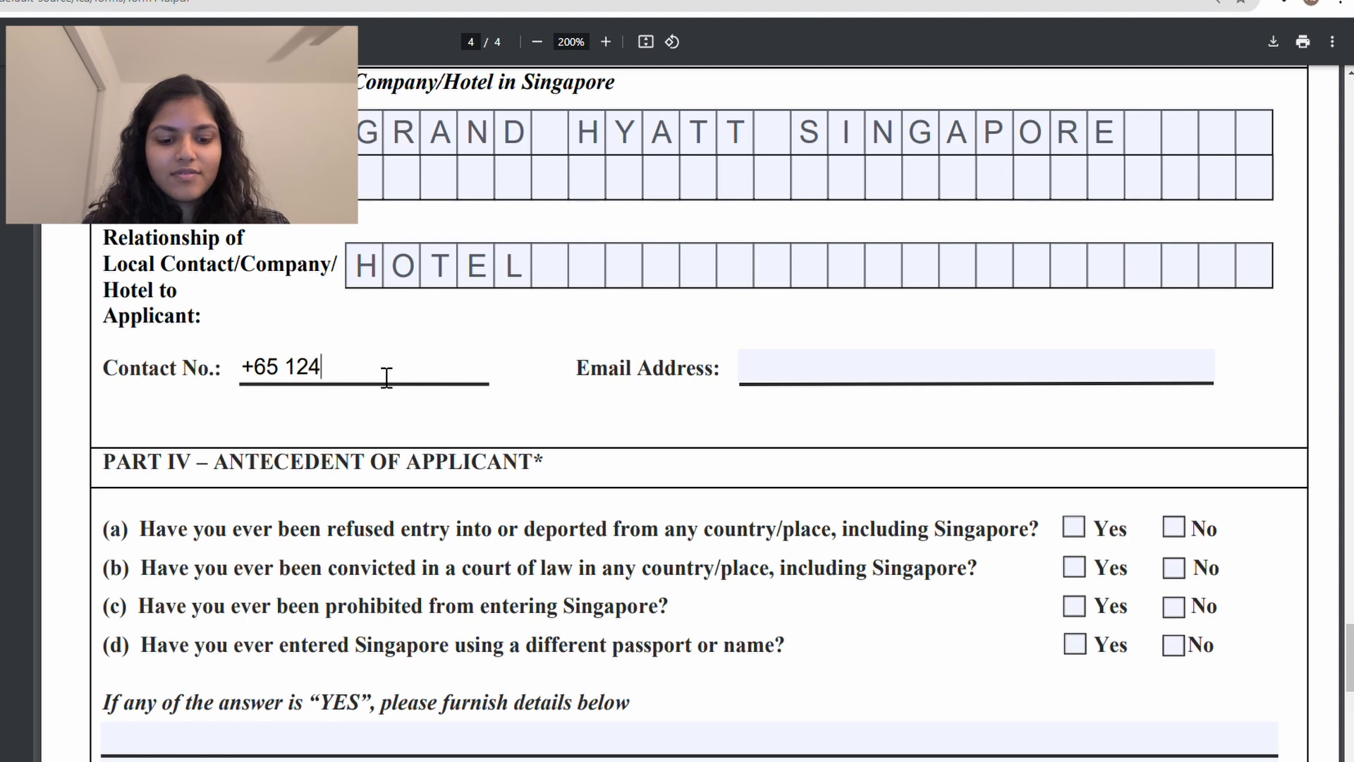
{"action": "key", "text": "BackSpace"}
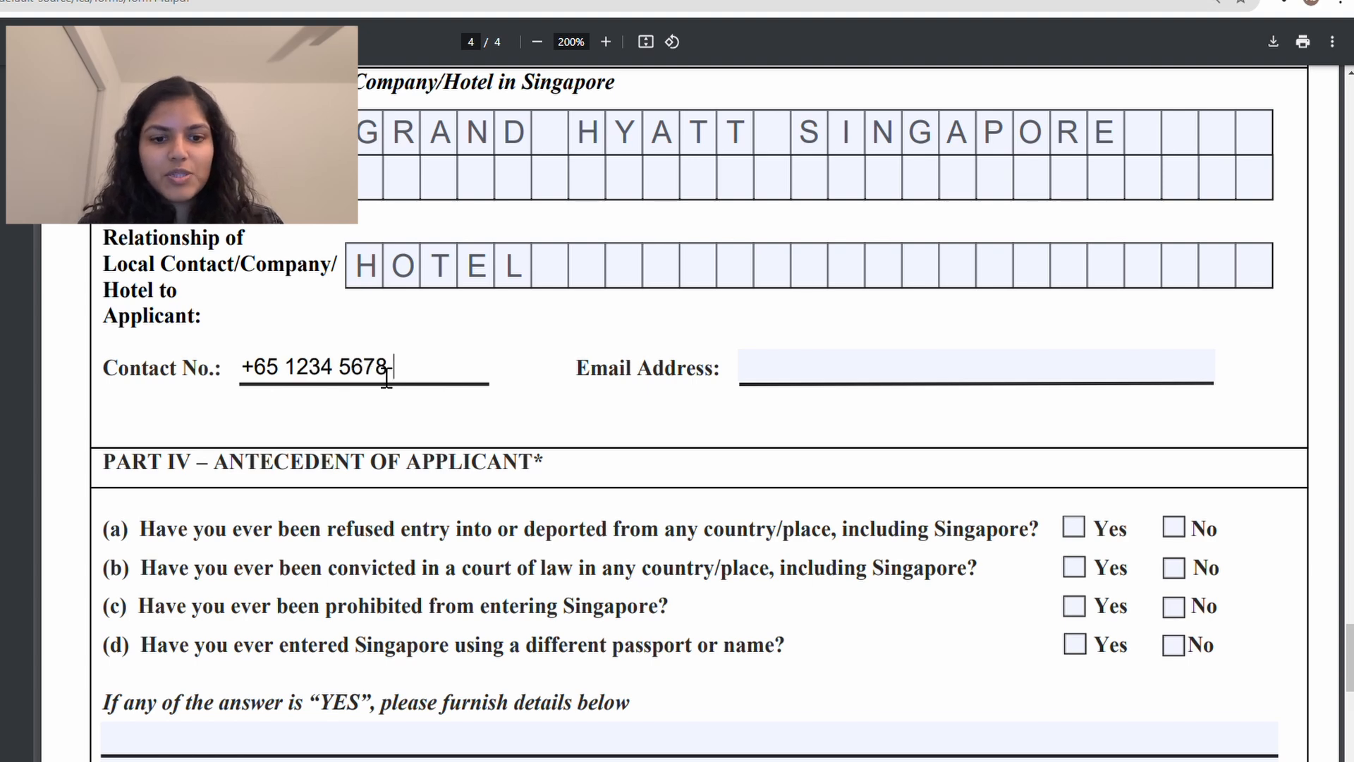
Step: Enter the hotel's e-mail address, fixing the misspelled letters
{"action": "left_click", "coordinate": [891, 367]}
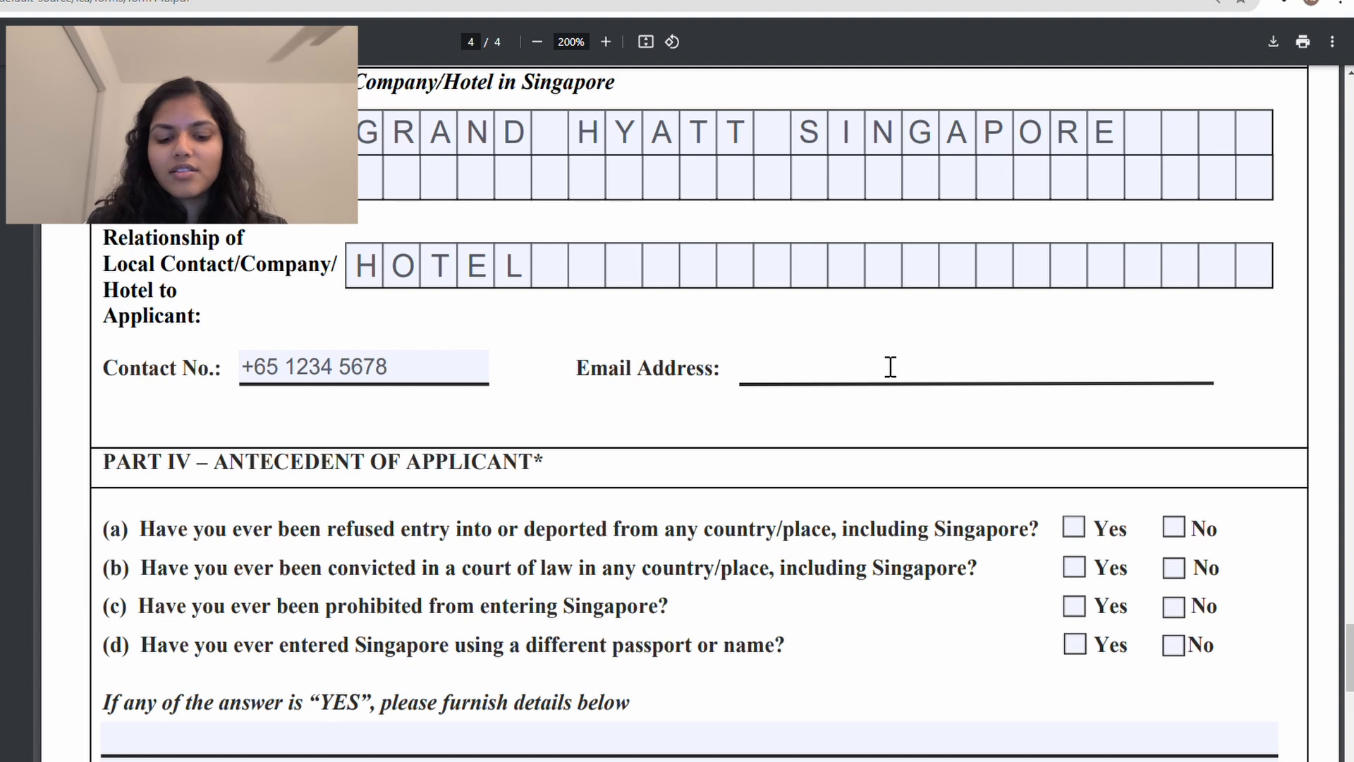
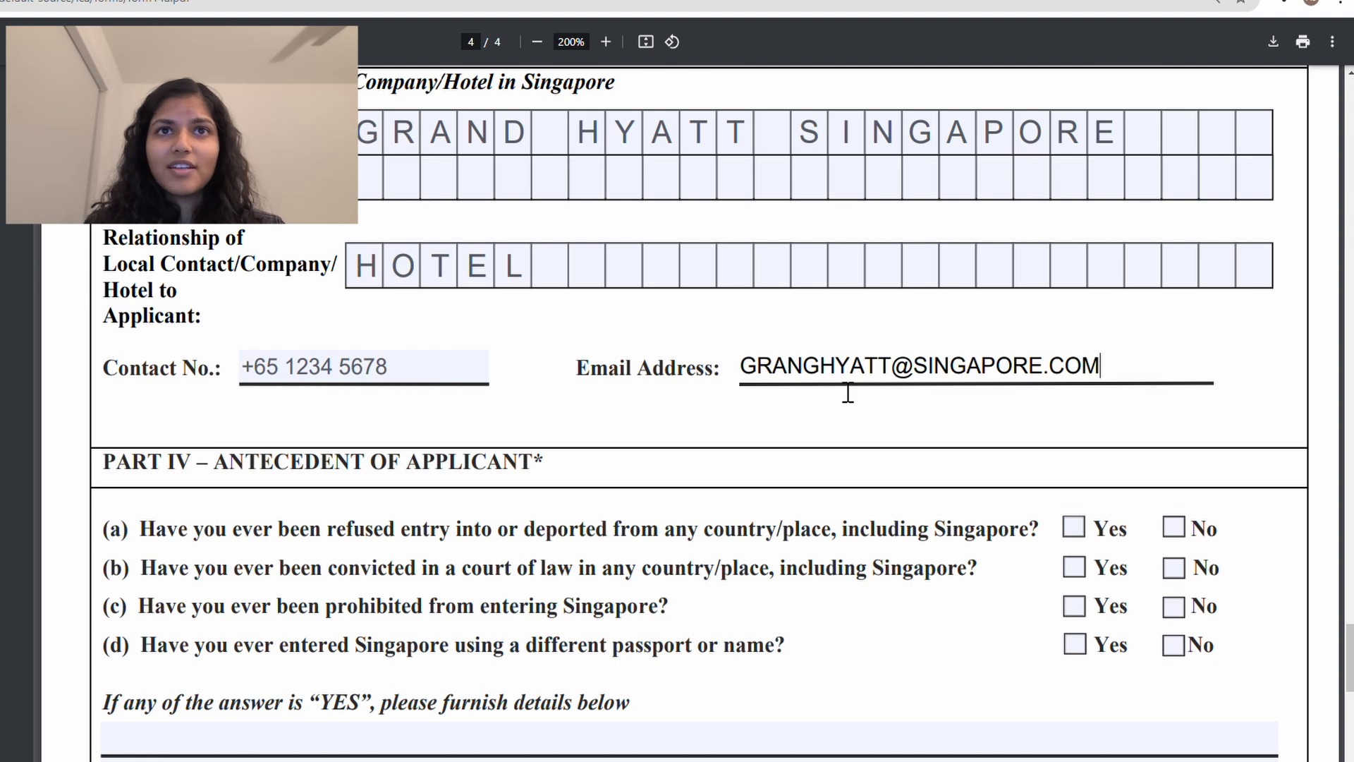
{"action": "scroll", "coordinate": [845, 387], "scroll_direction": "down", "scroll_amount": 2}
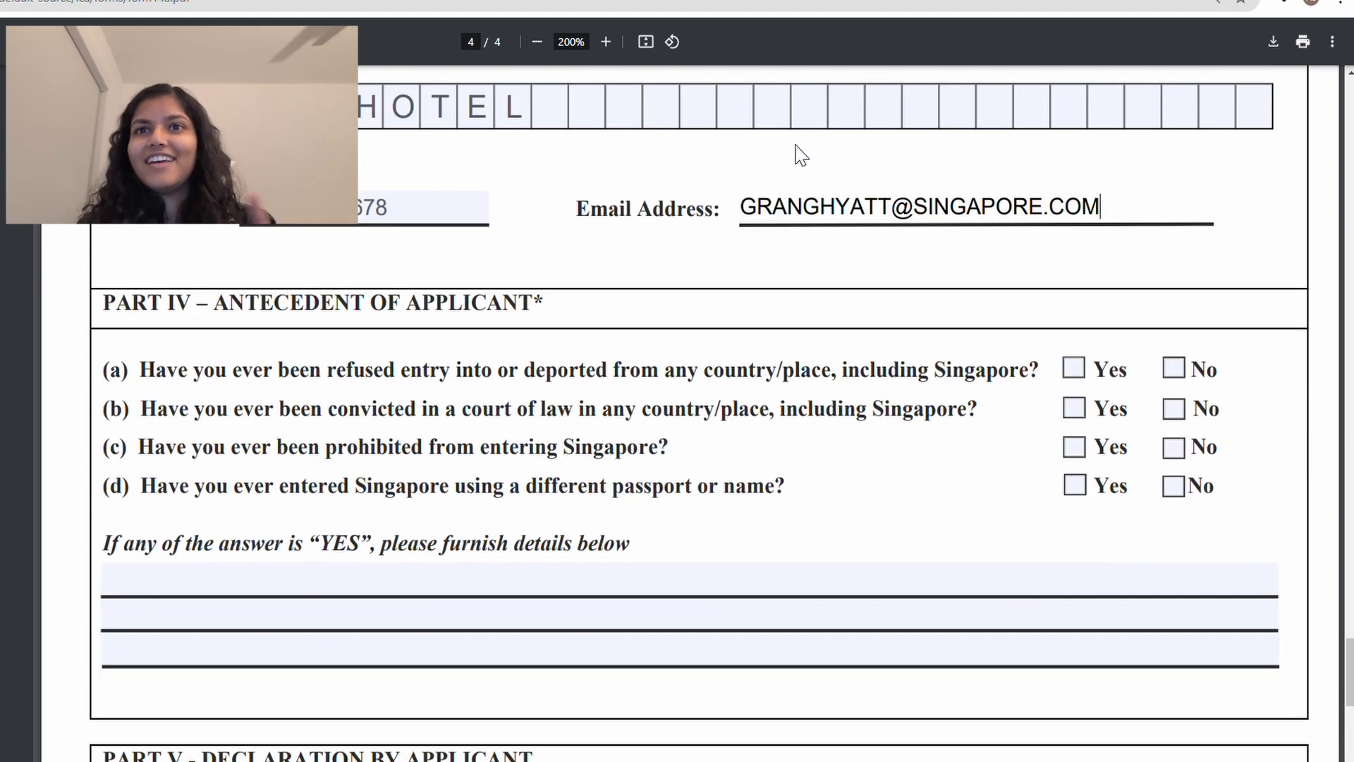
{"action": "left_click", "coordinate": [822, 208]}
{"action": "key", "text": "BackSpace"}
{"action": "type", "text": "D"}
{"action": "scroll", "coordinate": [826, 212], "scroll_direction": "down", "scroll_amount": 1}
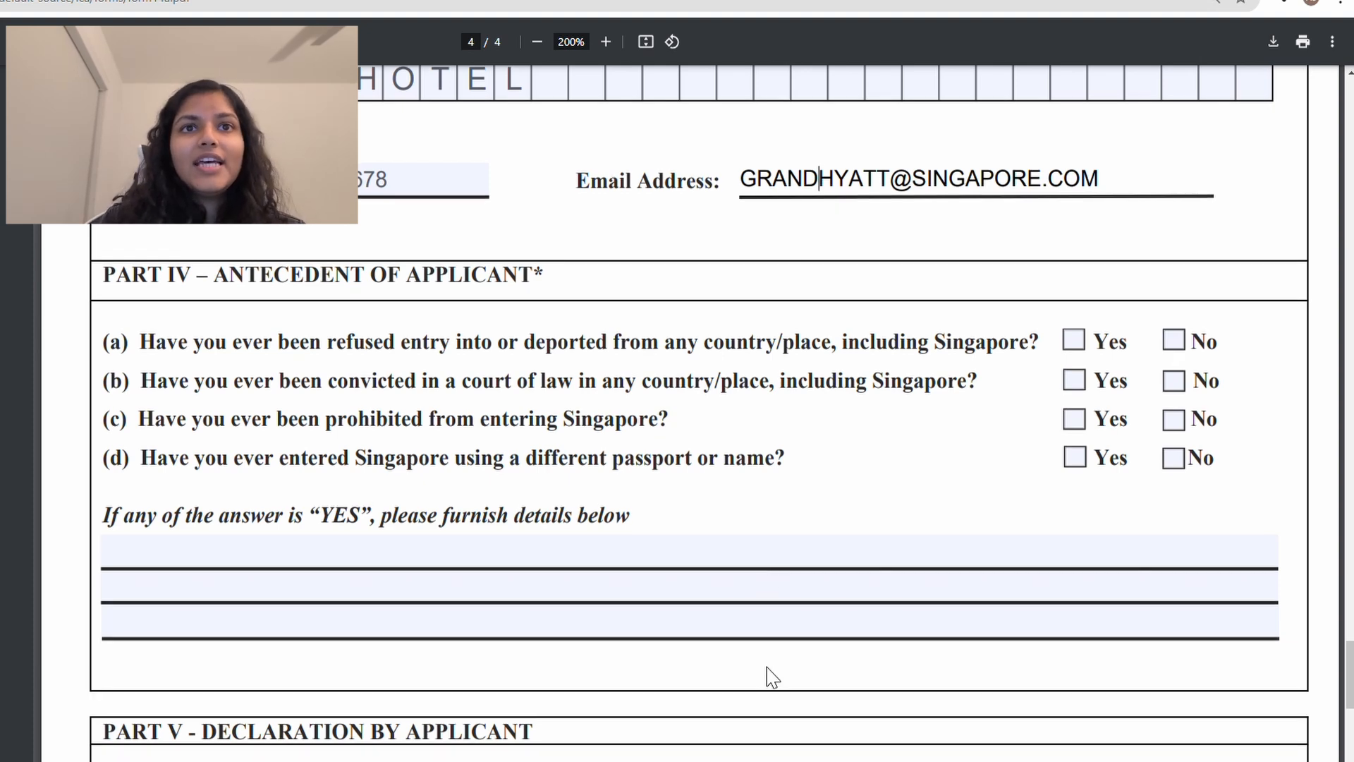
{"action": "scroll", "coordinate": [792, 647], "scroll_direction": "down", "scroll_amount": 1}
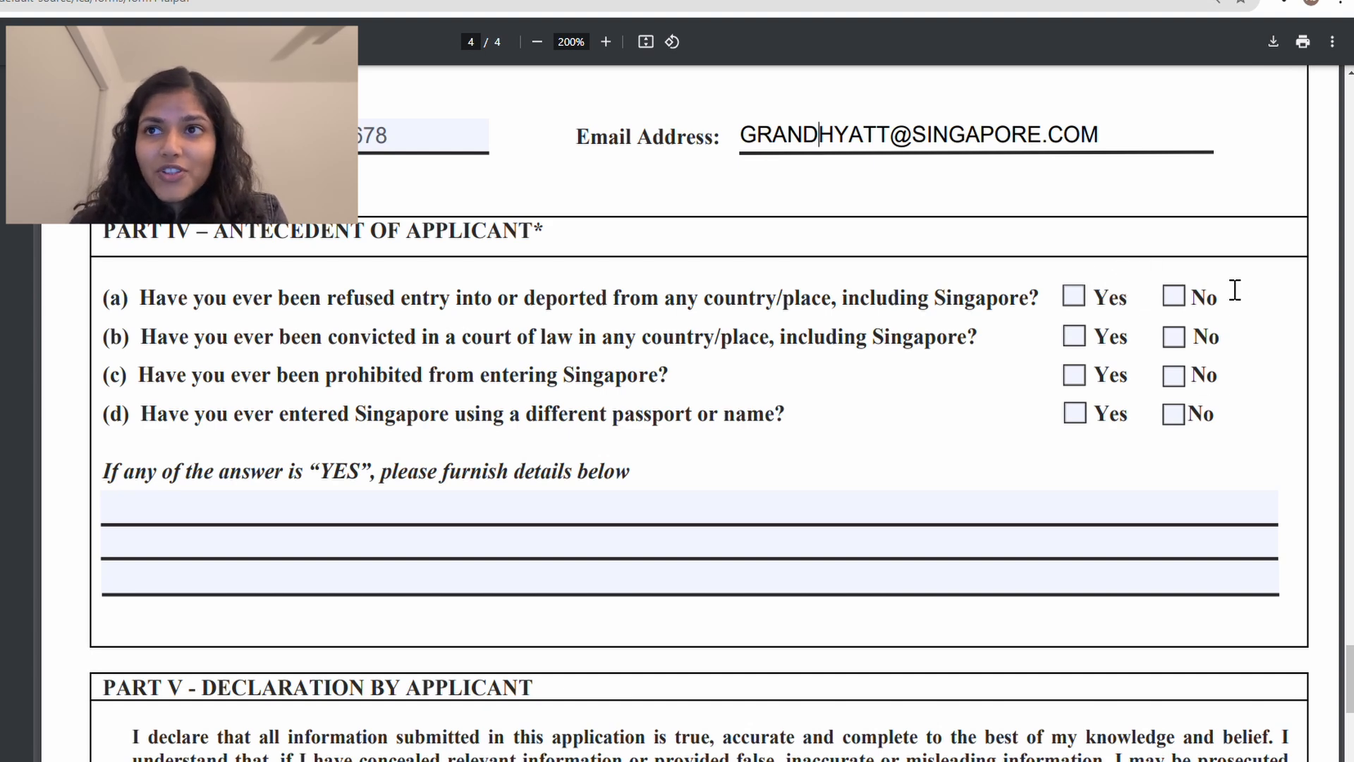
Step: Tick No for refused entry, court conviction and prohibition from entering Singapore
{"action": "left_click", "coordinate": [1182, 307]}
{"action": "scroll", "coordinate": [1248, 321], "scroll_direction": "down", "scroll_amount": 1}
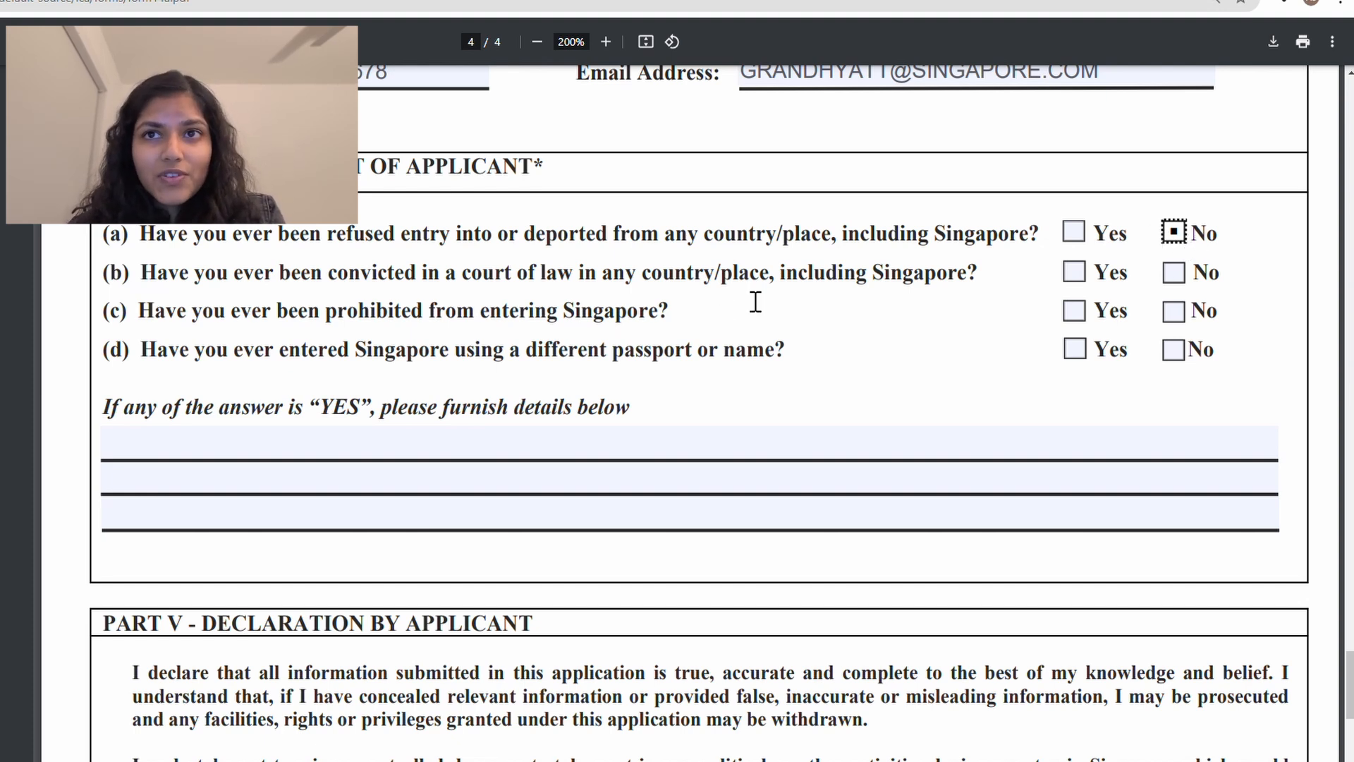
{"action": "left_click", "coordinate": [1173, 274]}
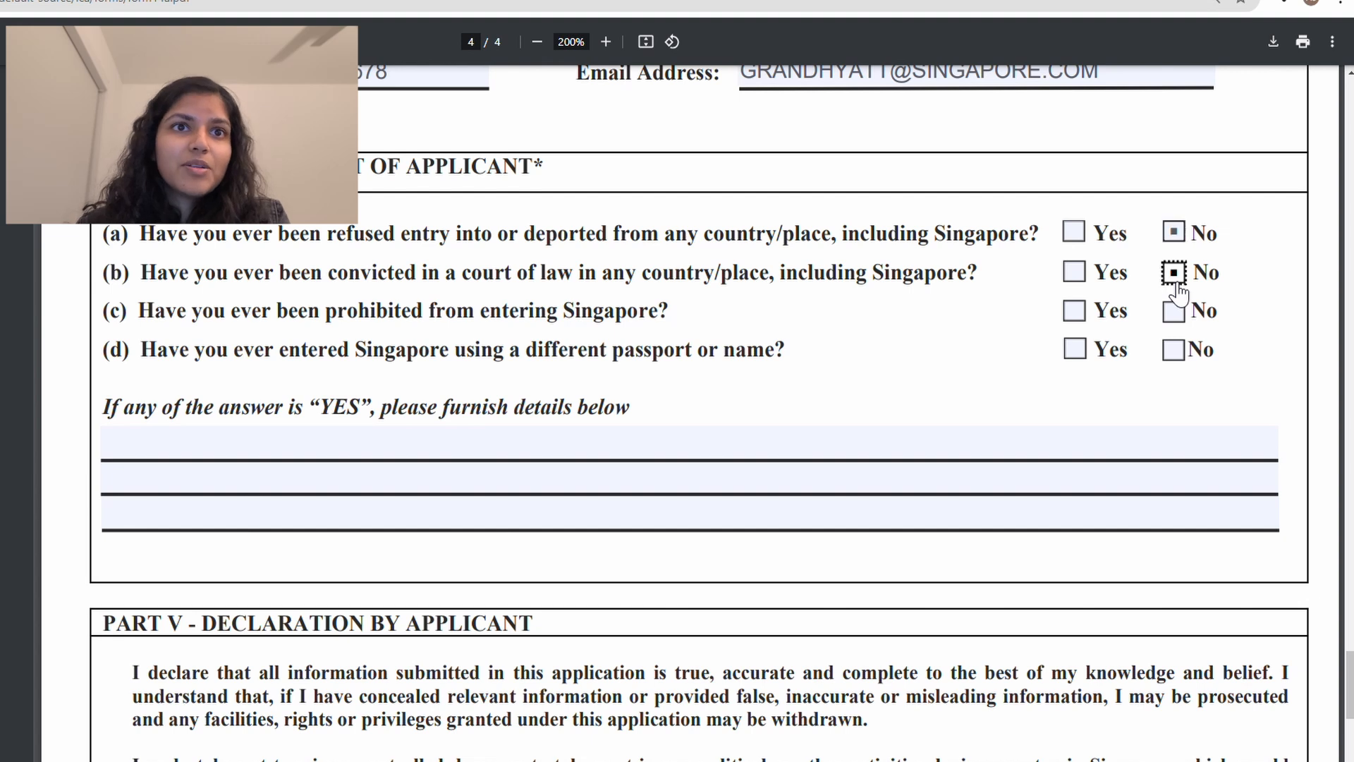
{"action": "left_click", "coordinate": [1175, 315]}
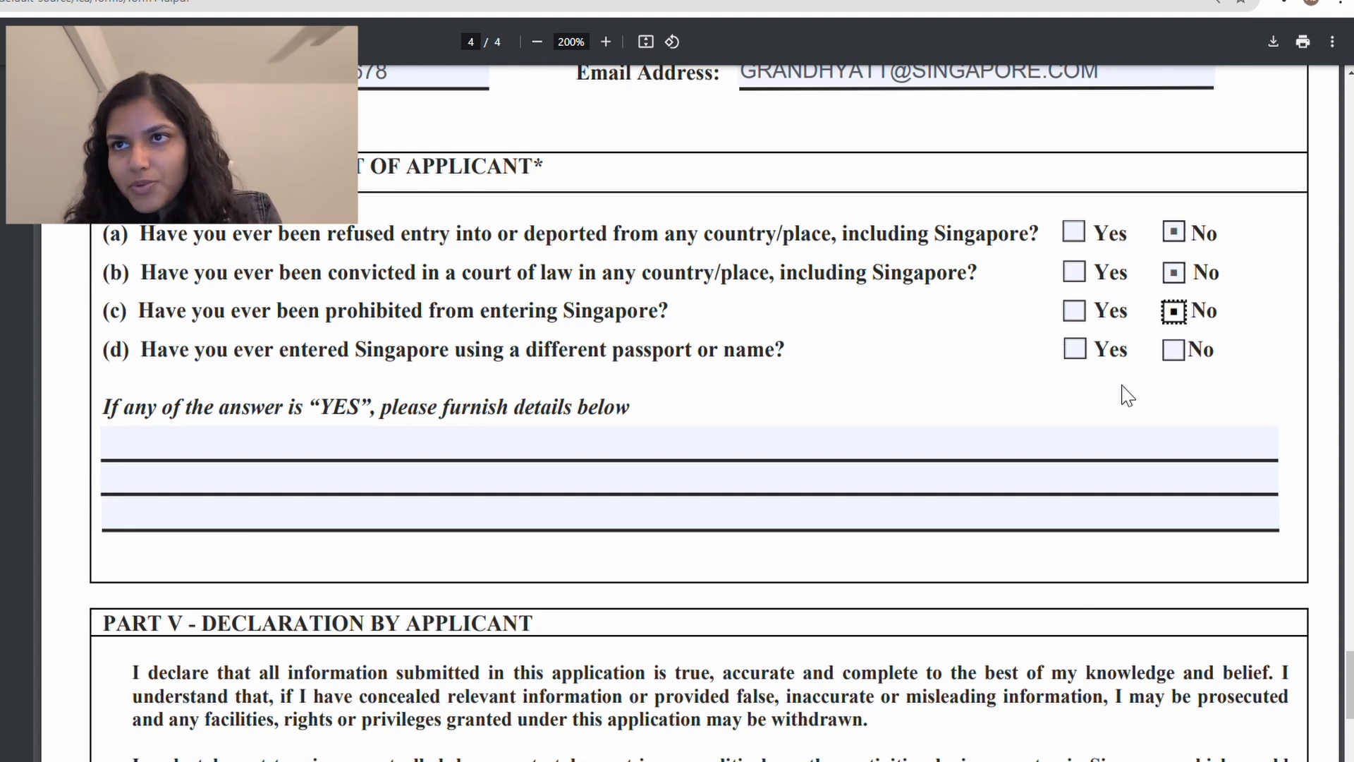
{"action": "left_click", "coordinate": [1183, 311]}
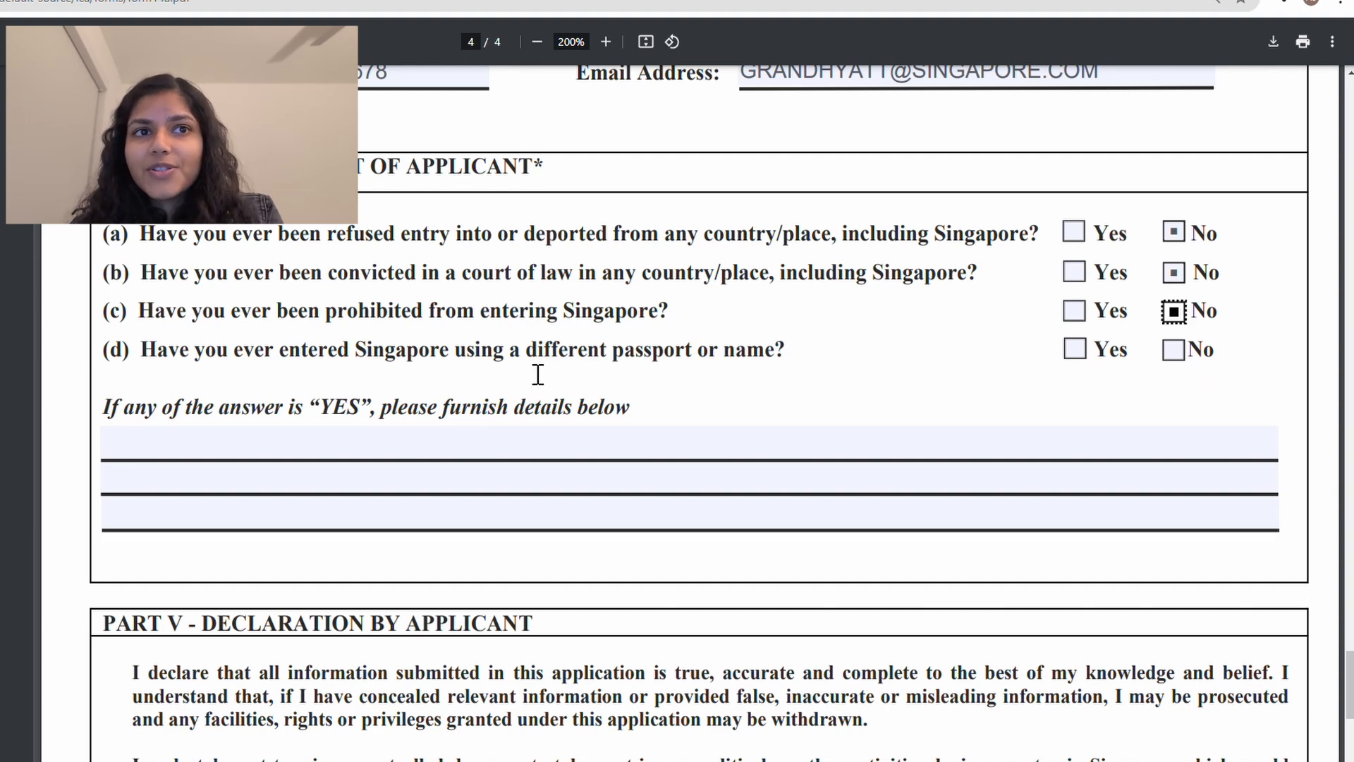
Step: Tick No for question (d) on entering with a different passport or name
{"action": "left_click_drag", "start_coordinate": [339, 365], "coordinate": [783, 375]}
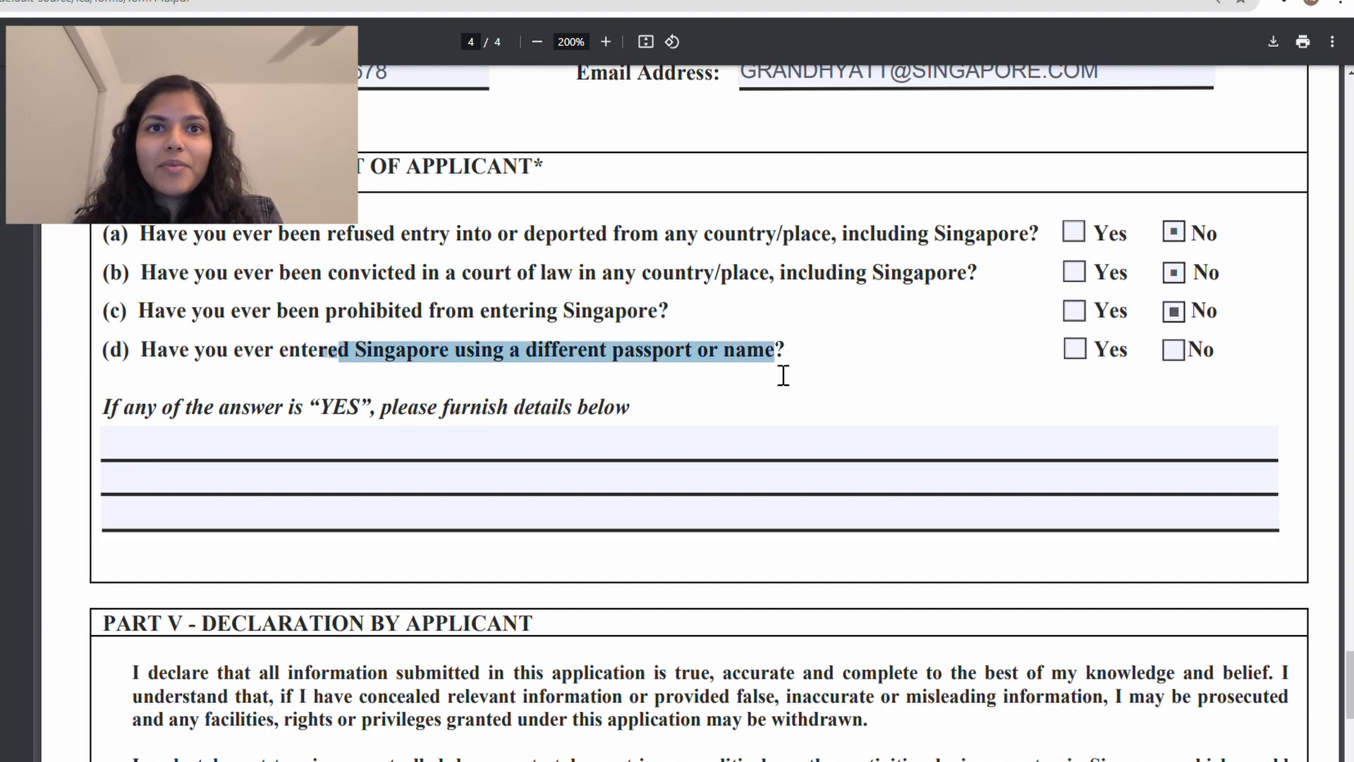
{"action": "scroll", "coordinate": [782, 375], "scroll_direction": "down", "scroll_amount": 1}
{"action": "scroll", "coordinate": [556, 426], "scroll_direction": "down", "scroll_amount": 7}
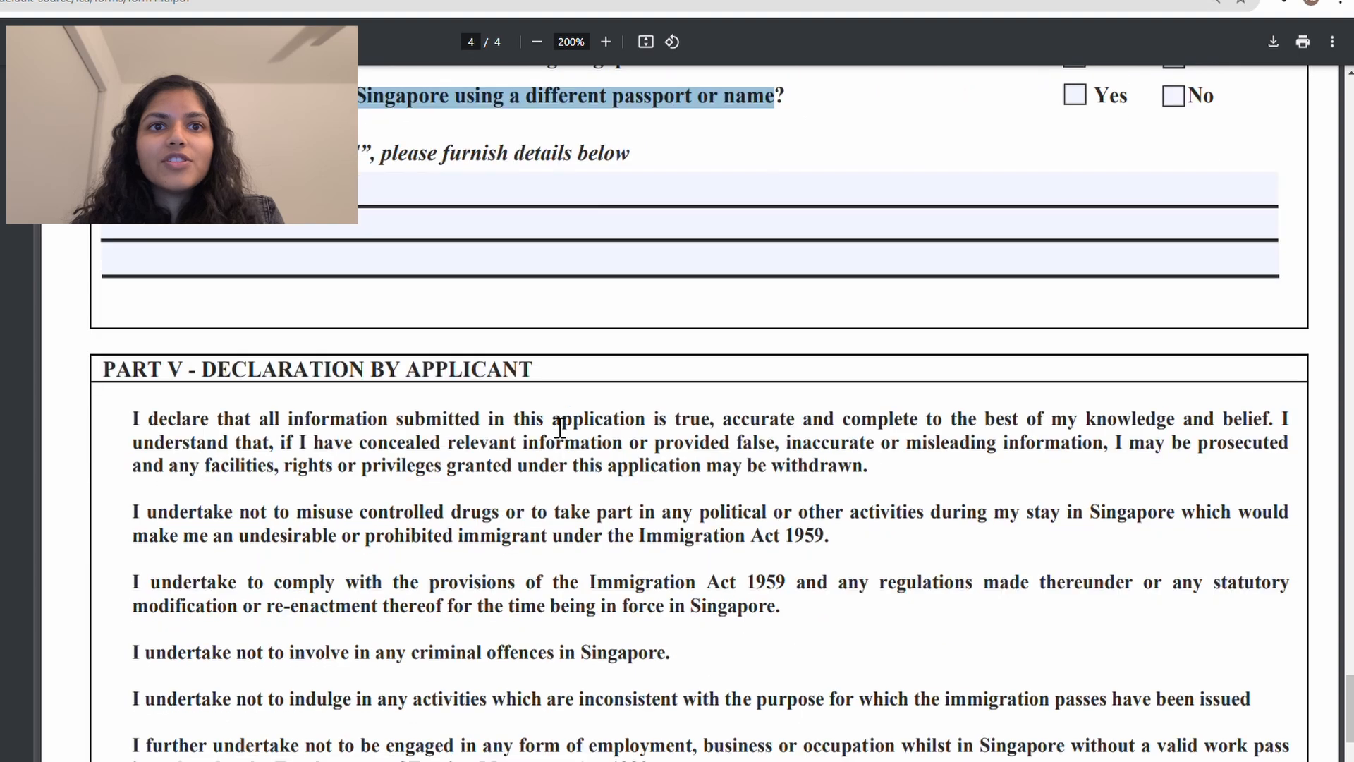
{"action": "scroll", "coordinate": [559, 427], "scroll_direction": "down", "scroll_amount": 3}
{"action": "scroll", "coordinate": [559, 427], "scroll_direction": "up", "scroll_amount": 10}
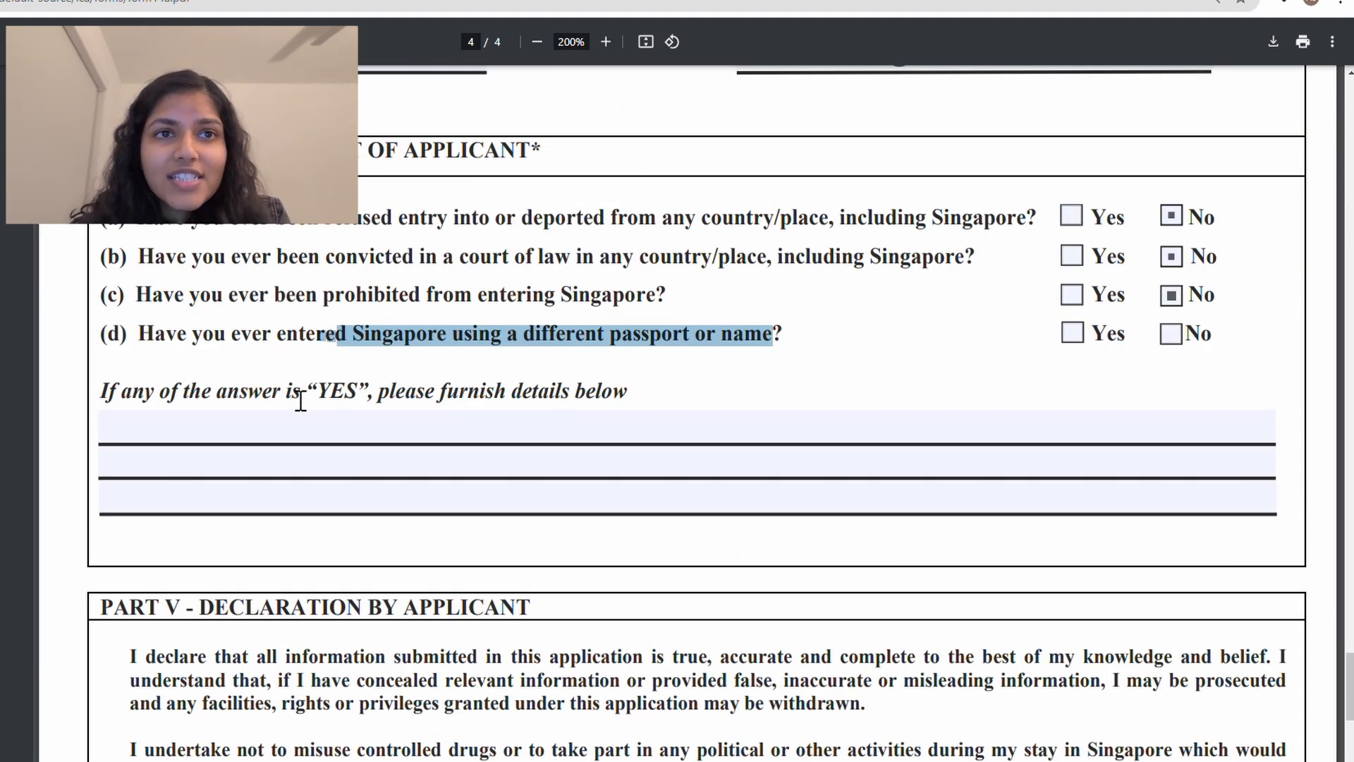
{"action": "left_click", "coordinate": [232, 436]}
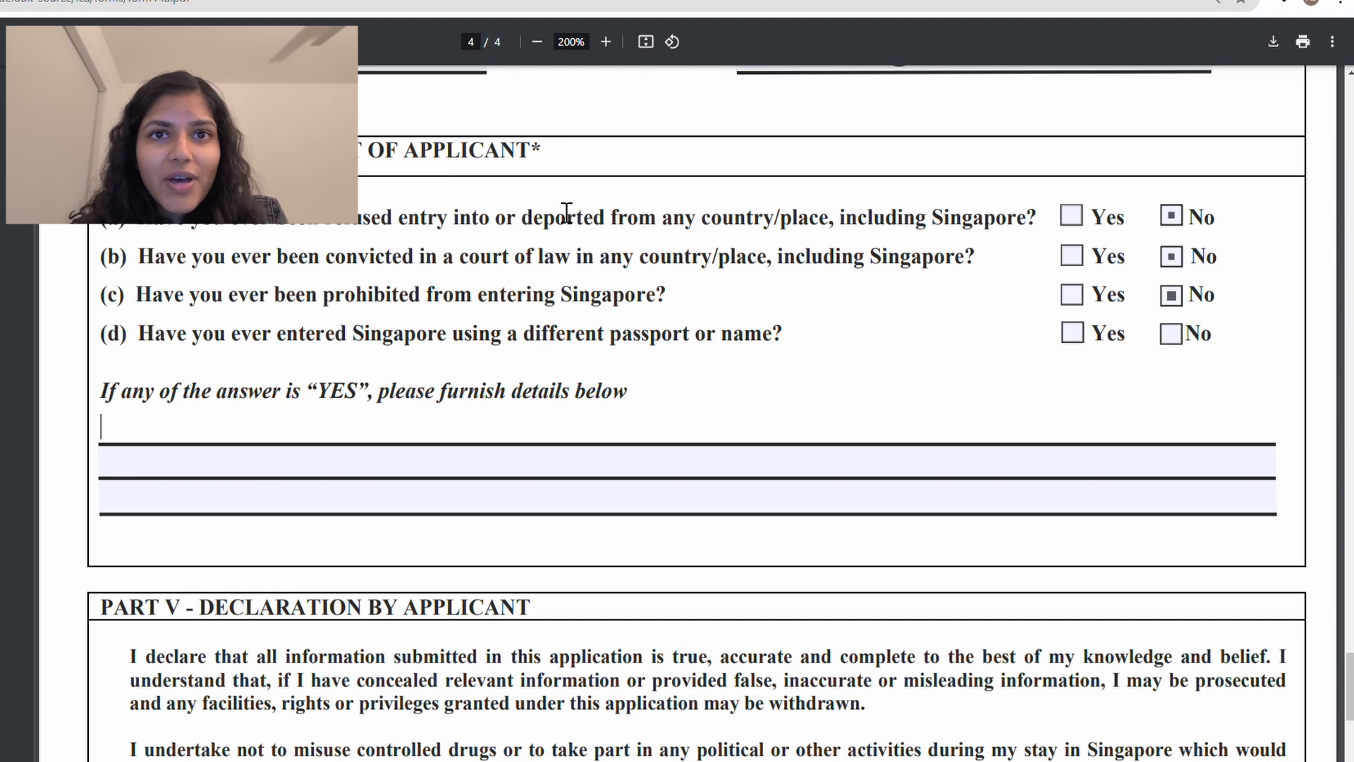
{"action": "left_click", "coordinate": [1170, 334]}
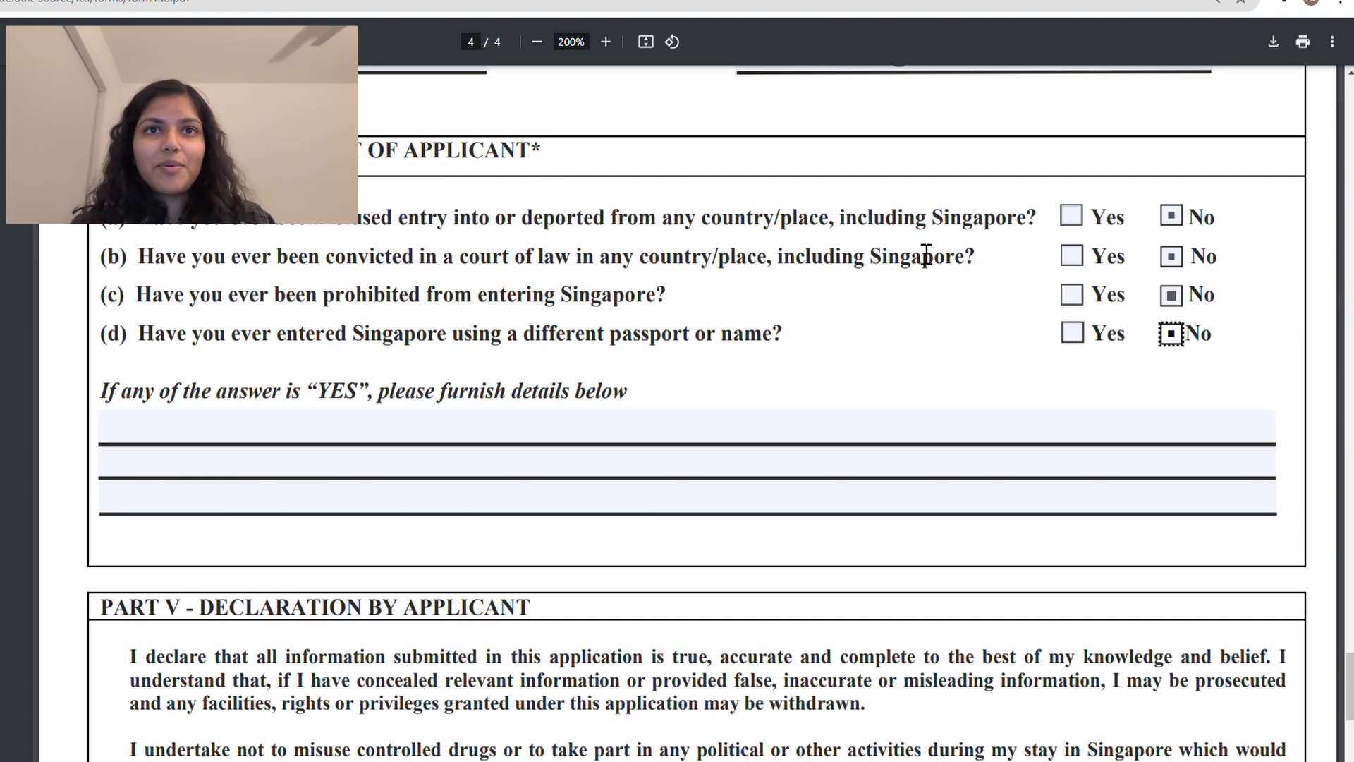
{"action": "double_click", "coordinate": [482, 221]}
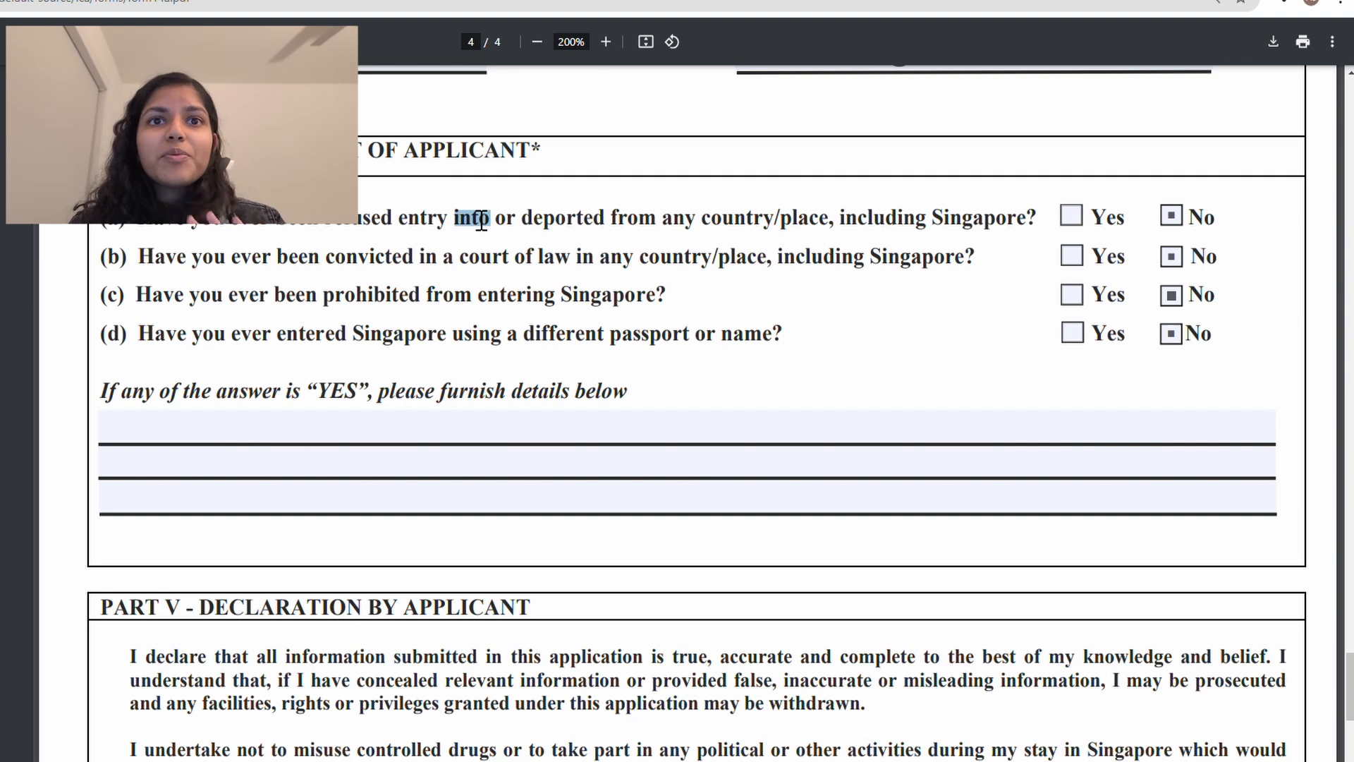
Step: Clear the example sentence from the first details line of question (c)
{"action": "triple_click", "coordinate": [483, 304]}
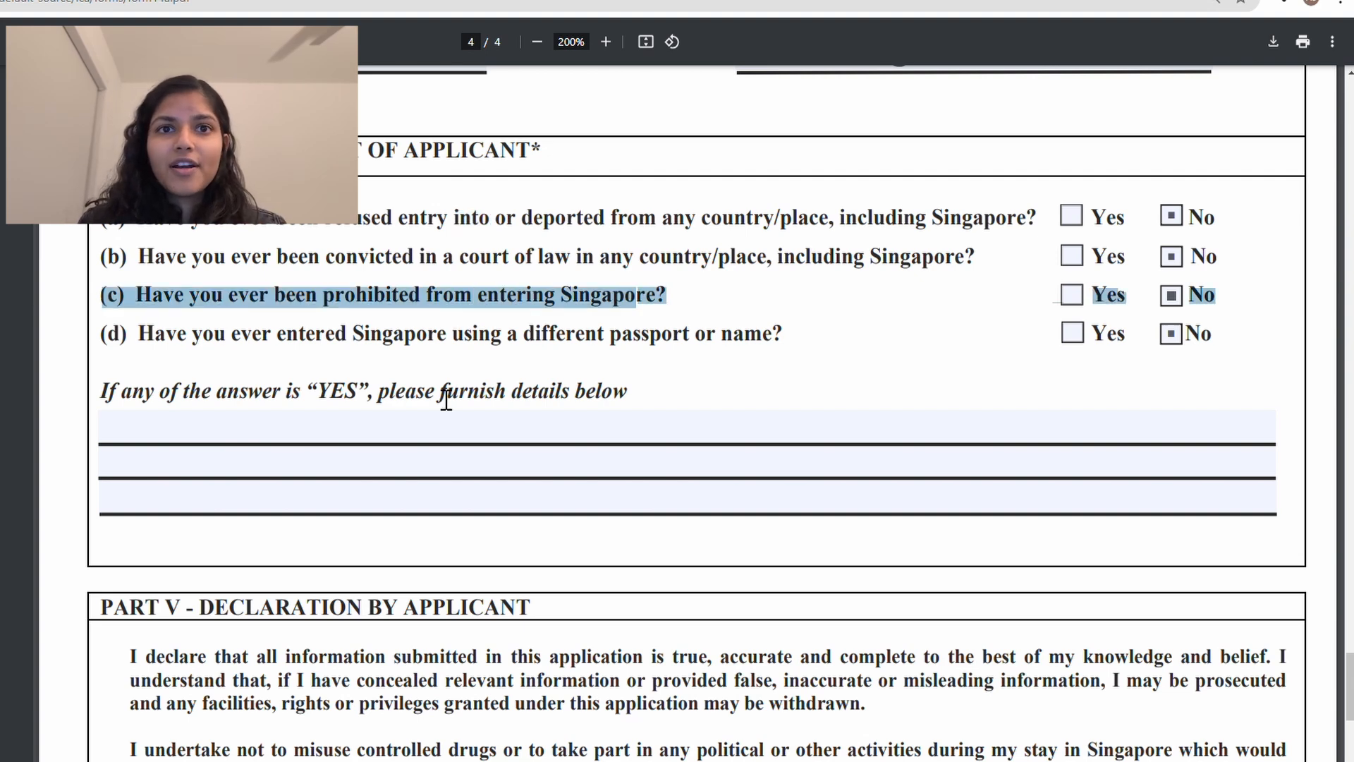
{"action": "left_click", "coordinate": [430, 462]}
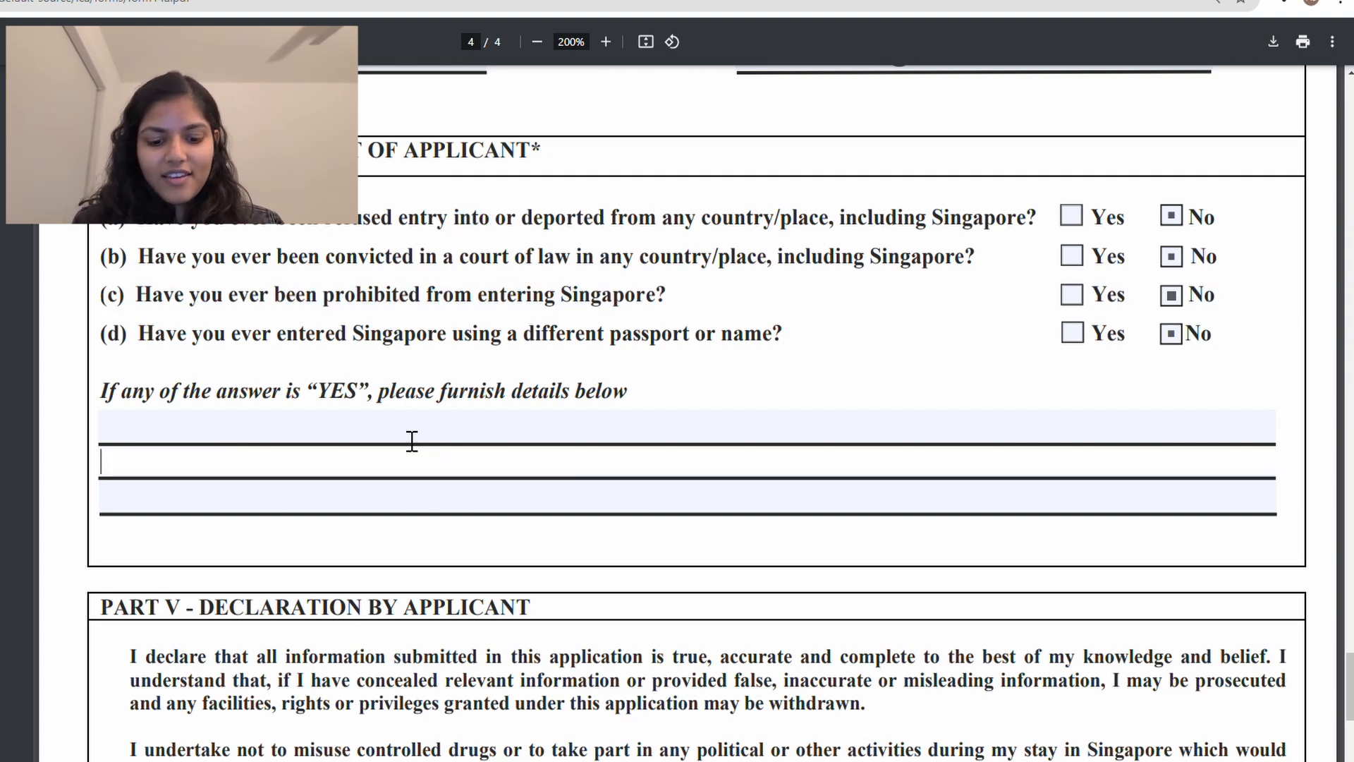
{"action": "left_click", "coordinate": [403, 436]}
{"action": "type", "text": "i WAS "}
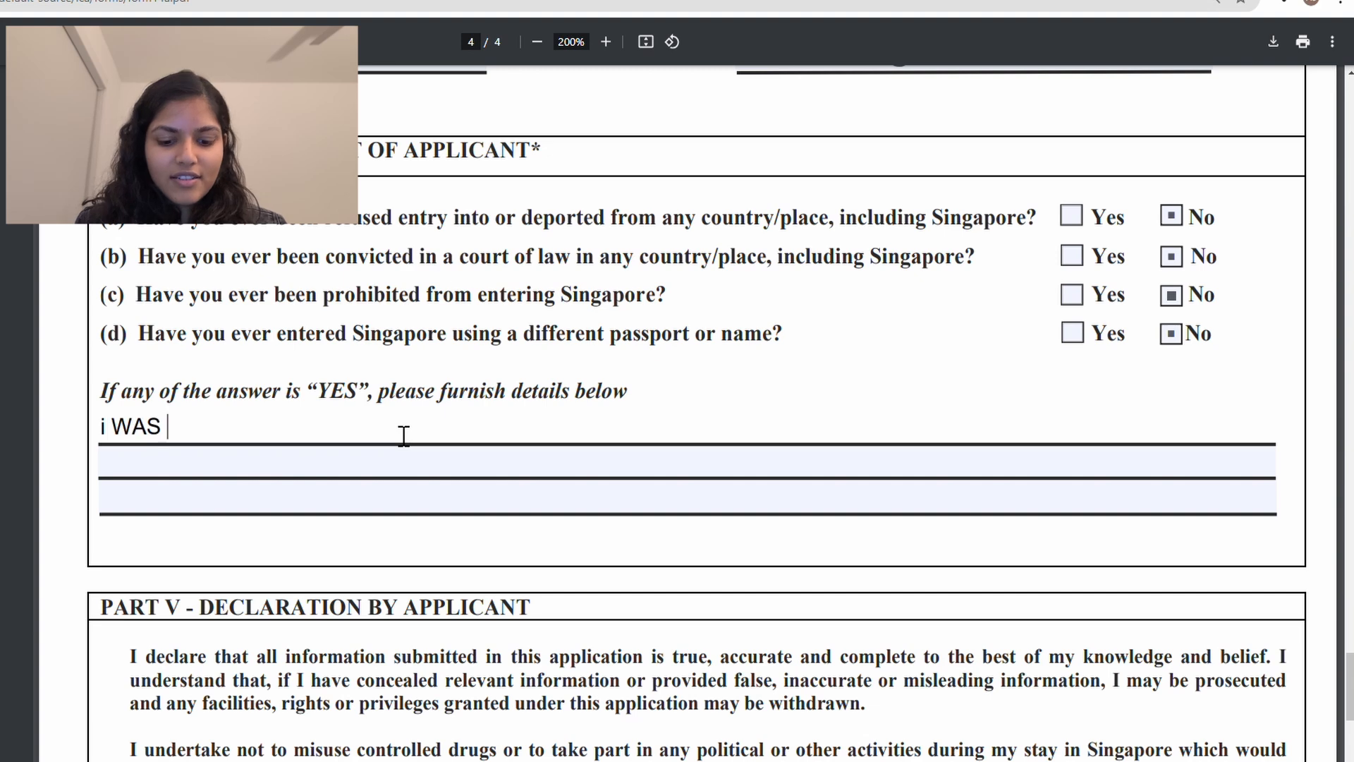
{"action": "type", "text": "PROHIBITED BECAUSE..."}
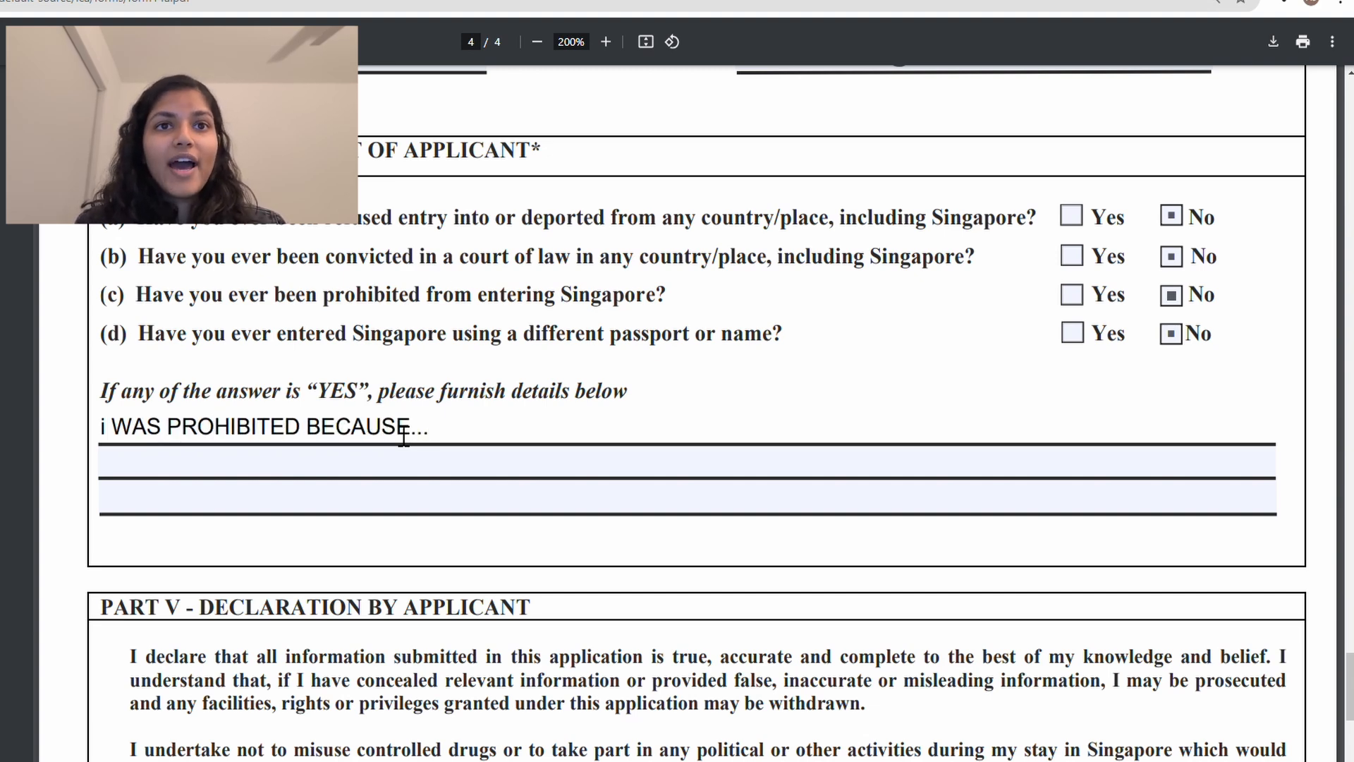
{"action": "key", "text": "ctrl+a"}
{"action": "key", "text": "BackSpace"}
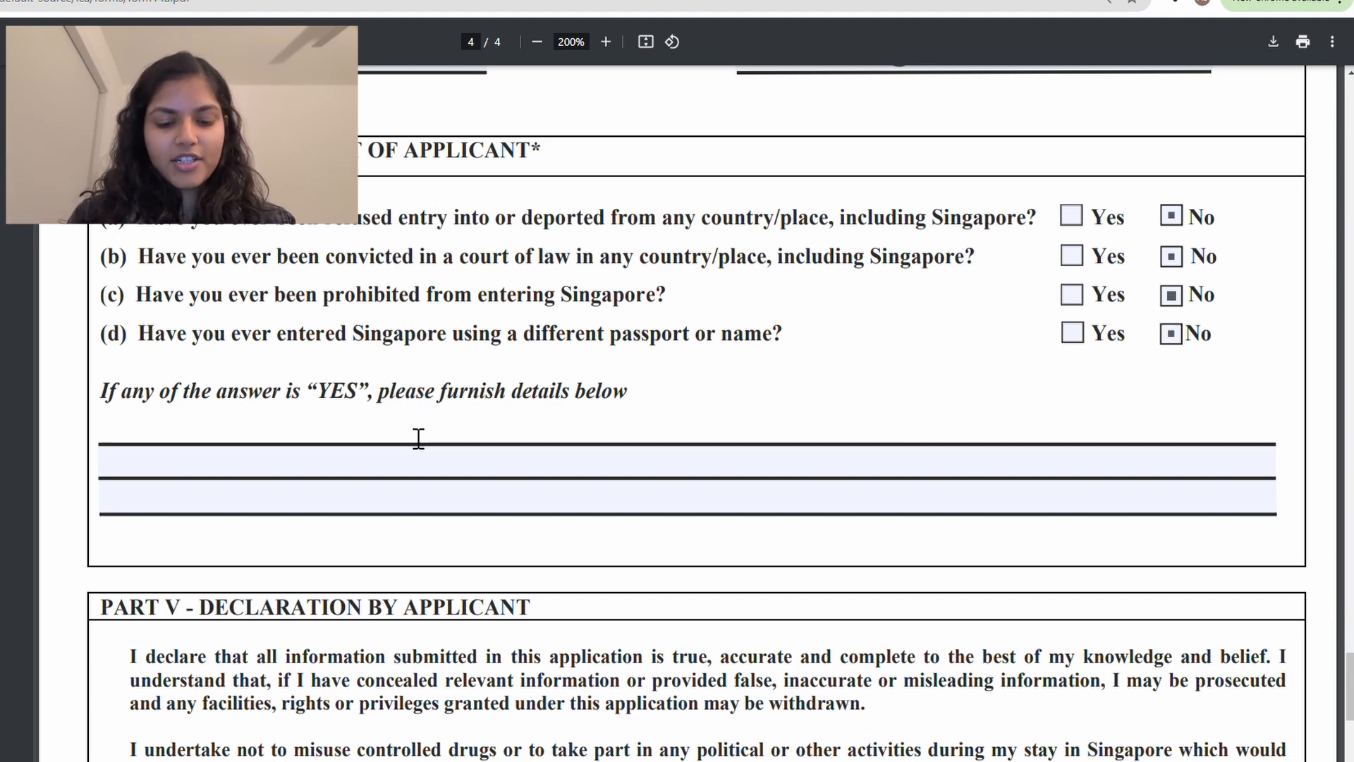
Step: Write on the first line that you recently married and changed to your new married name
{"action": "type", "text": "PRIYANKA"}
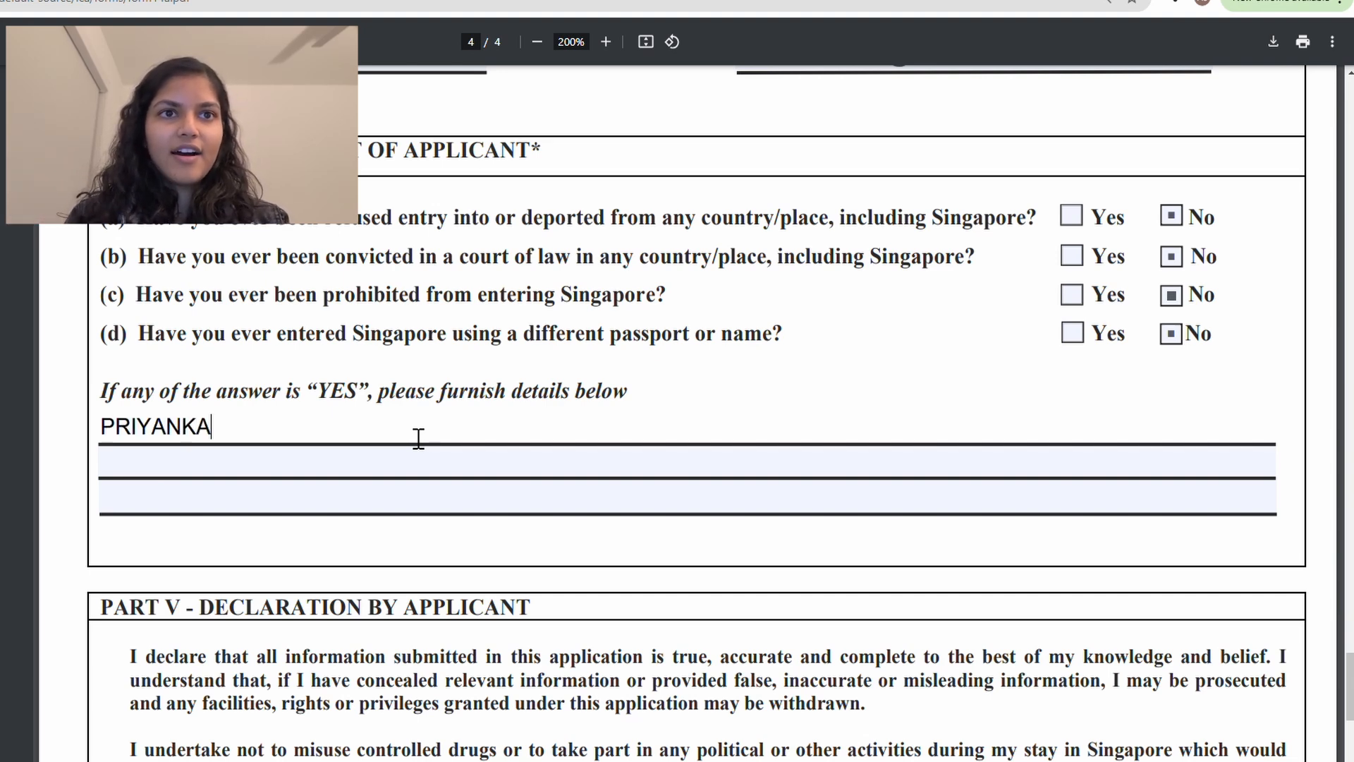
{"action": "type", "text": " CHOPRA"}
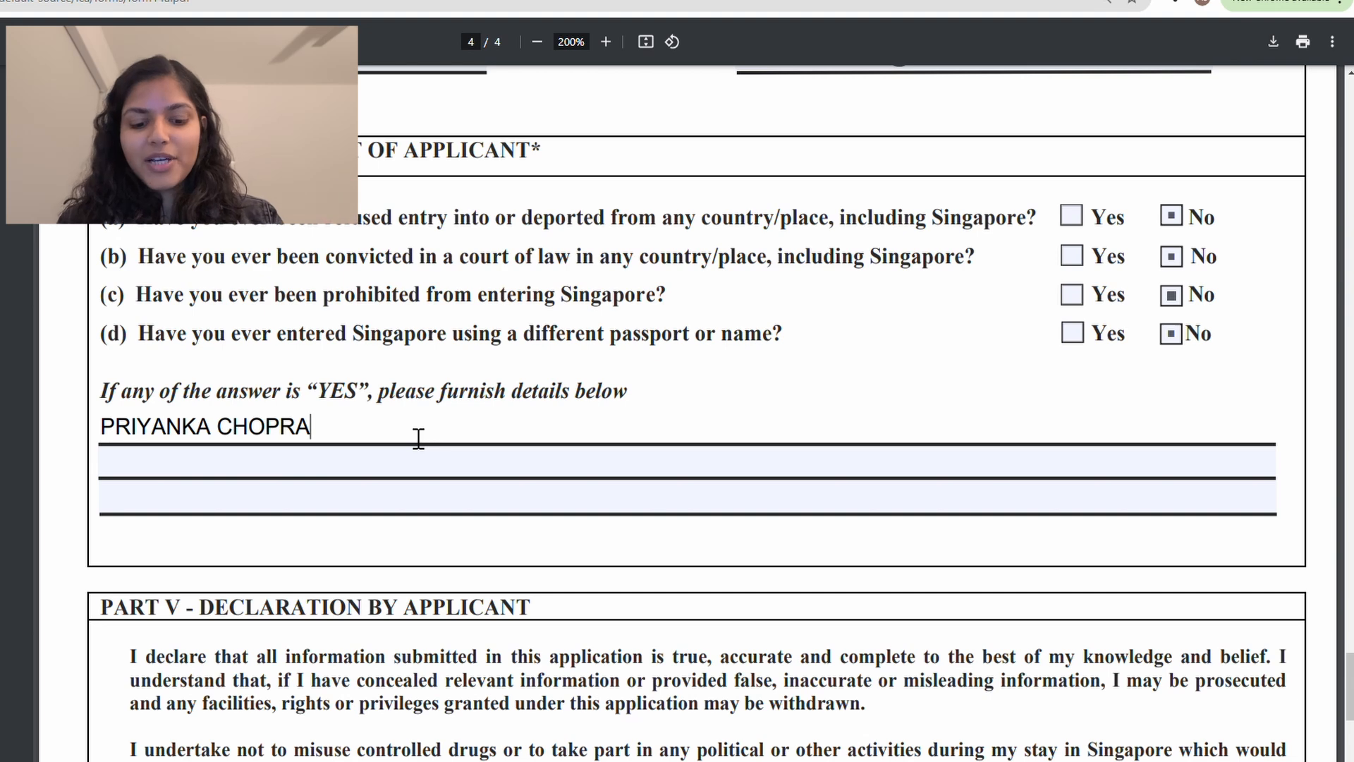
{"action": "type", "text": " JONAS"}
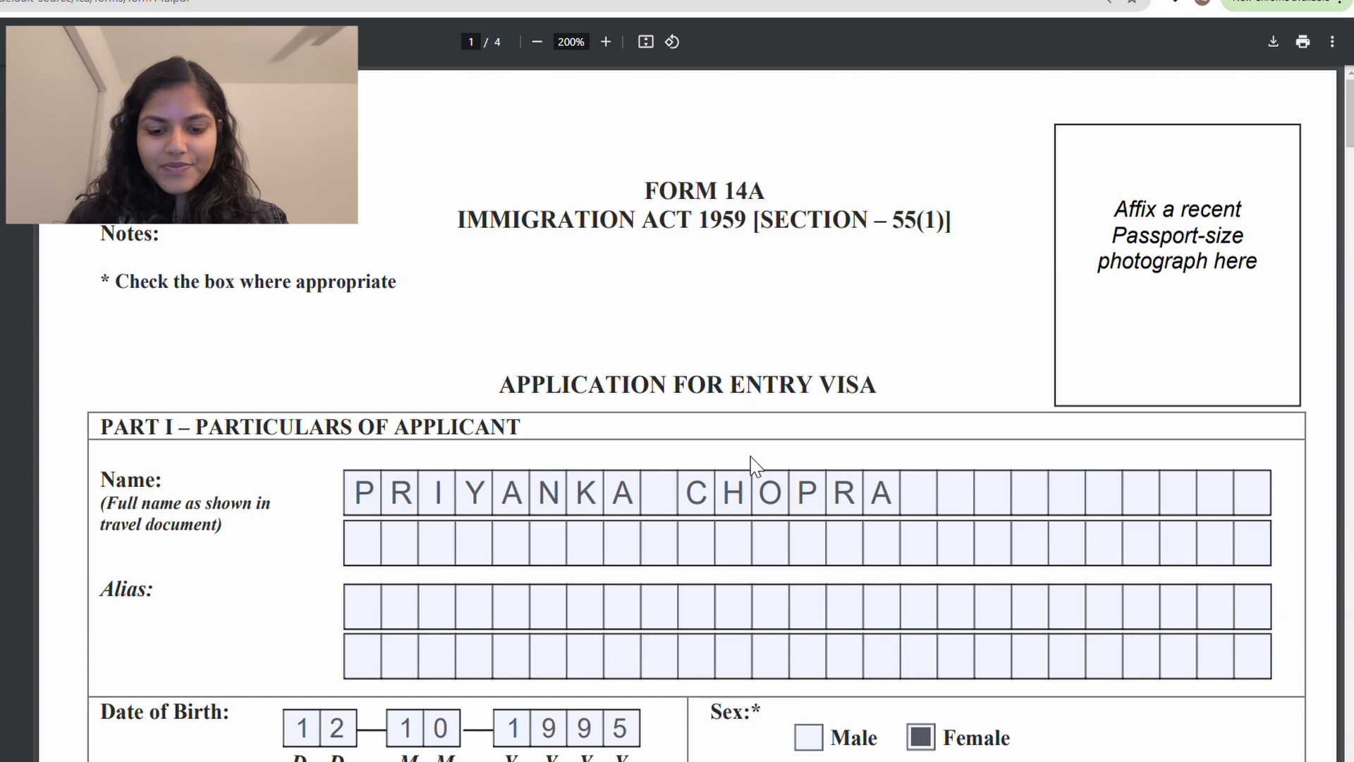
{"action": "type", "text": "JONAS"}
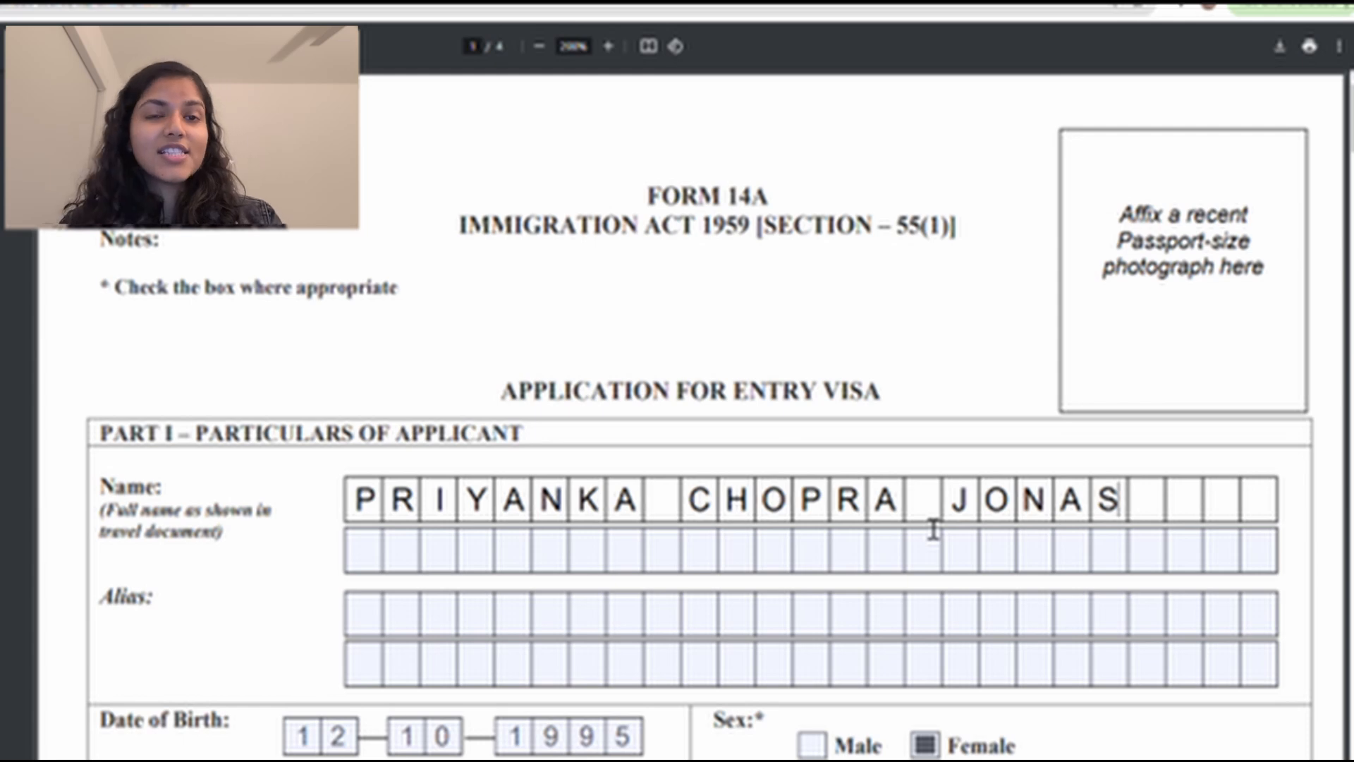
{"action": "left_click_drag", "start_coordinate": [103, 426], "coordinate": [414, 445]}
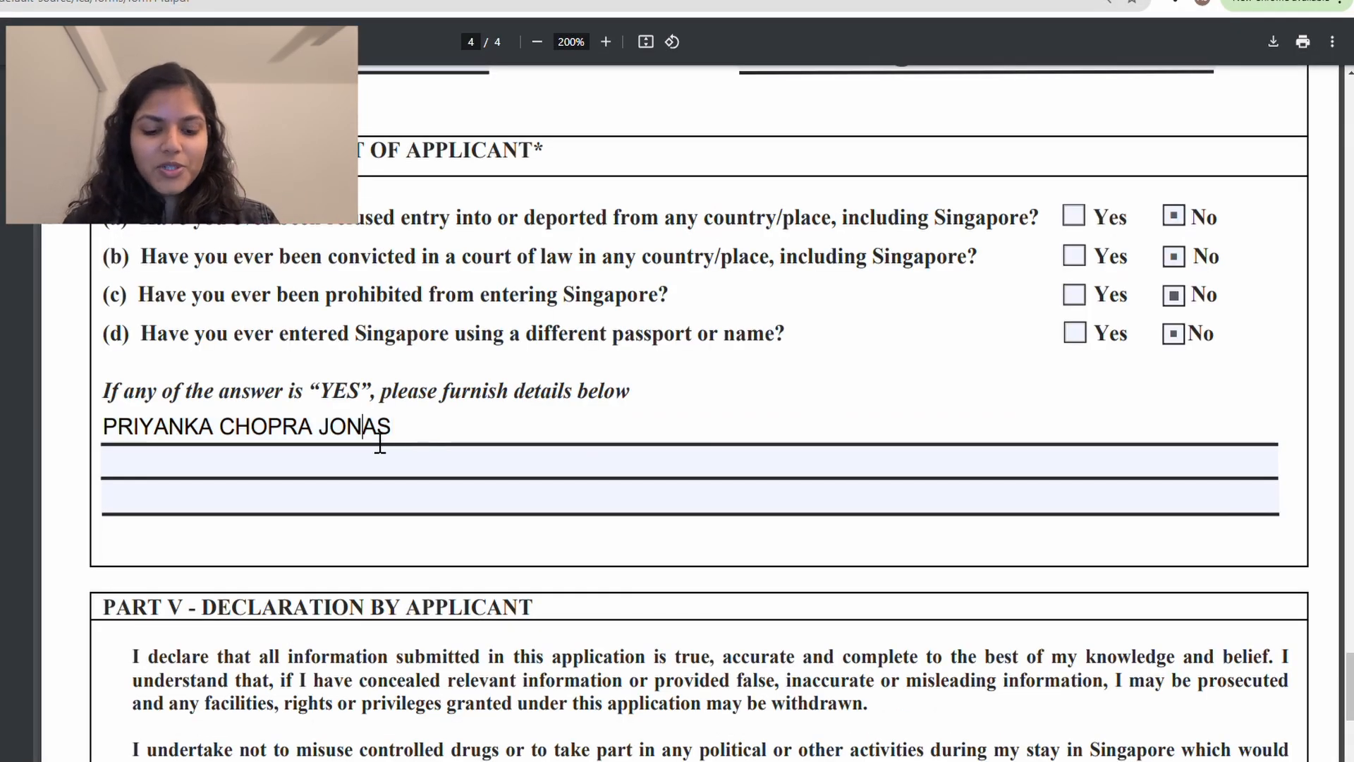
{"action": "double_click", "coordinate": [380, 443]}
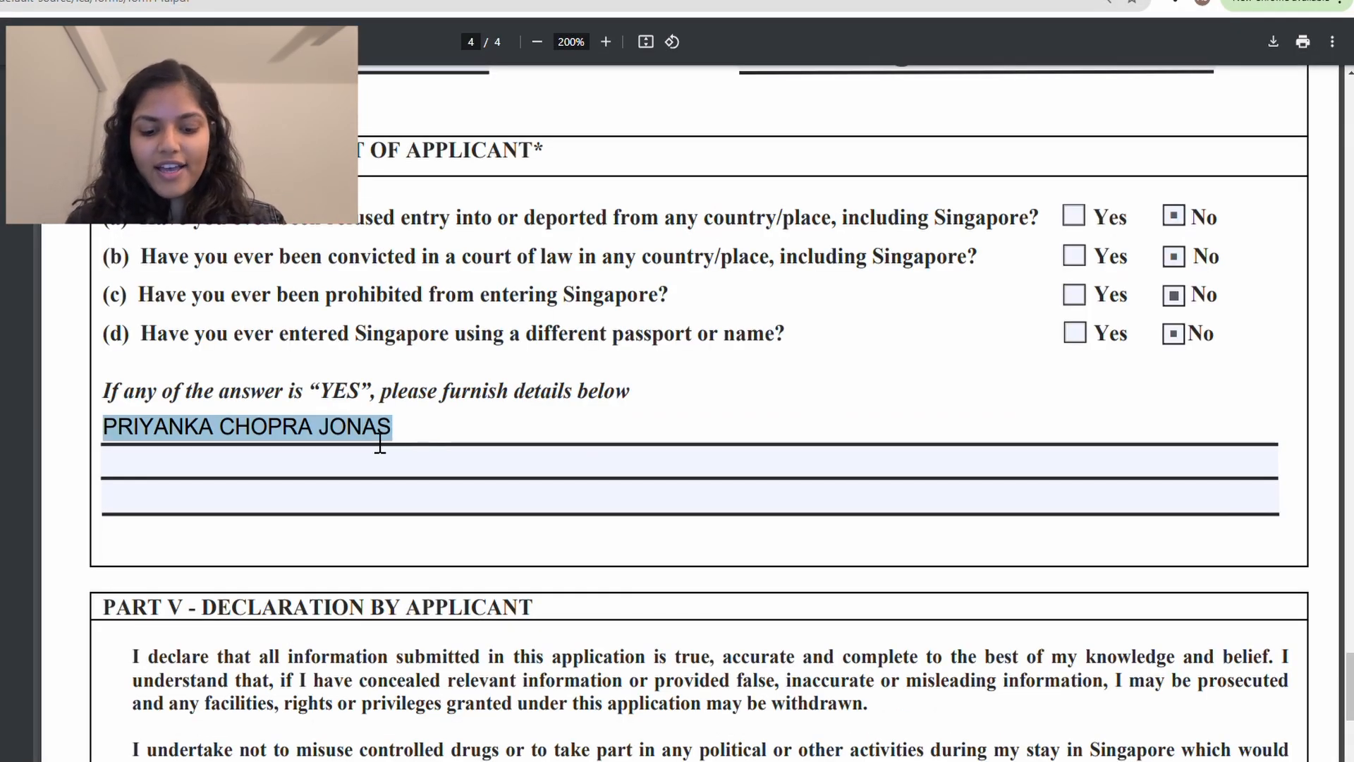
{"action": "type", "text": "I GOT MARRIED "}
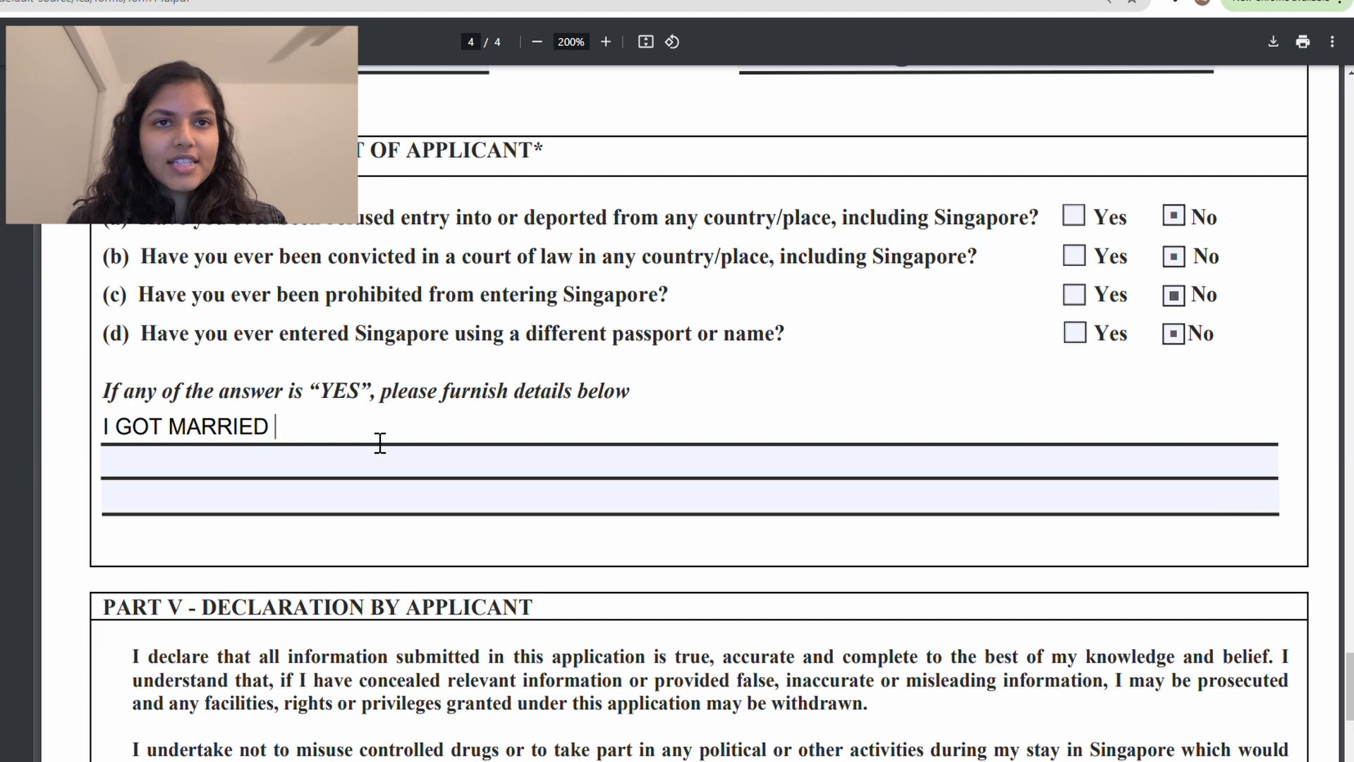
{"action": "type", "text": "RECENTLY AND "}
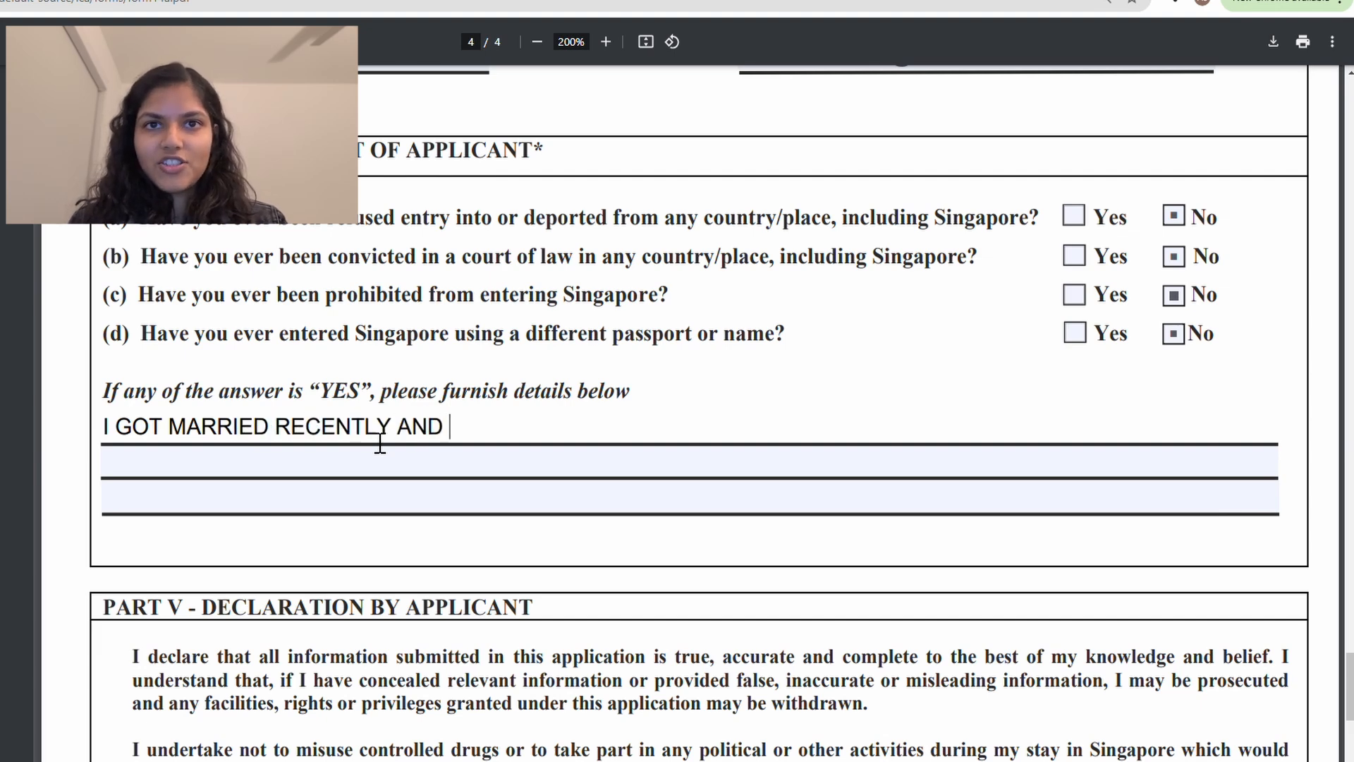
{"action": "type", "text": "CHANGED MY NAME TO "}
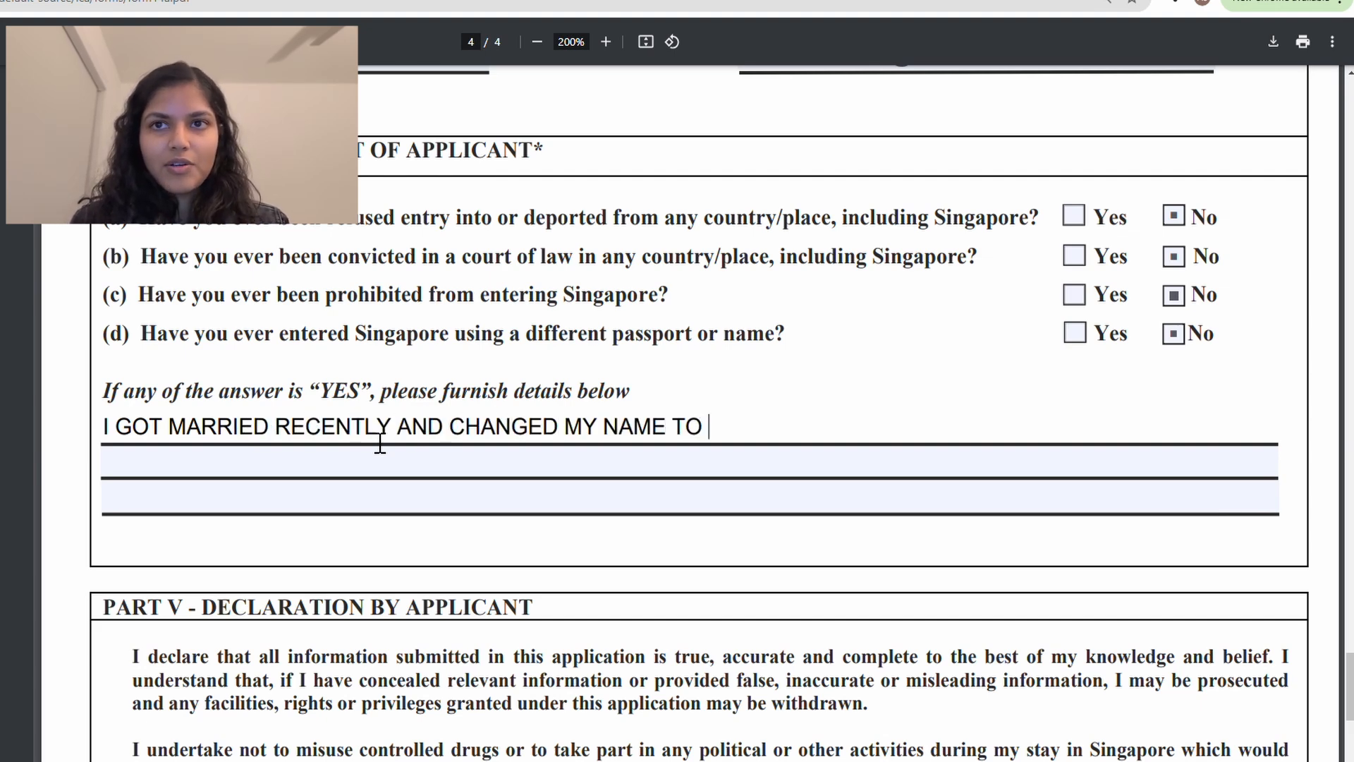
{"action": "type", "text": "PRIYANKA CHOPRA"}
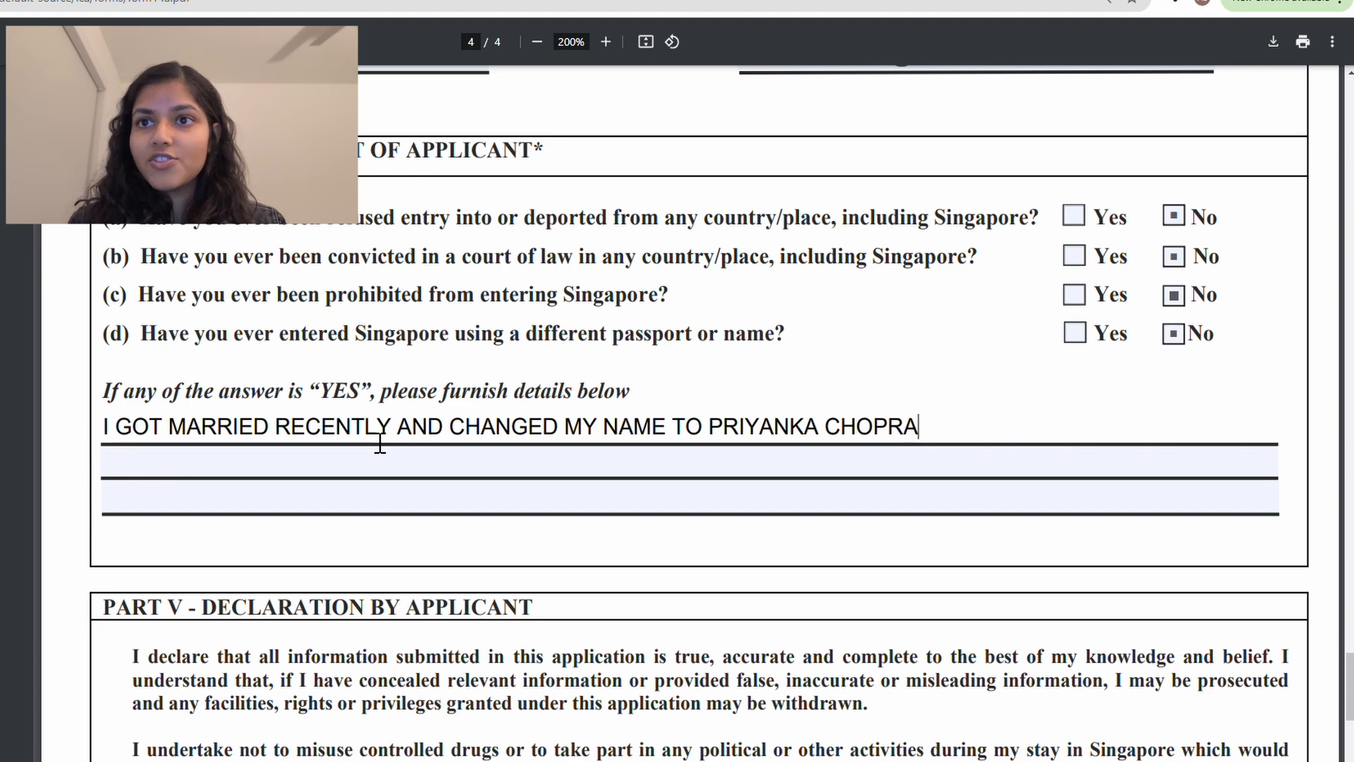
{"action": "type", "text": " JONAS. PREVIOUSLY, I"}
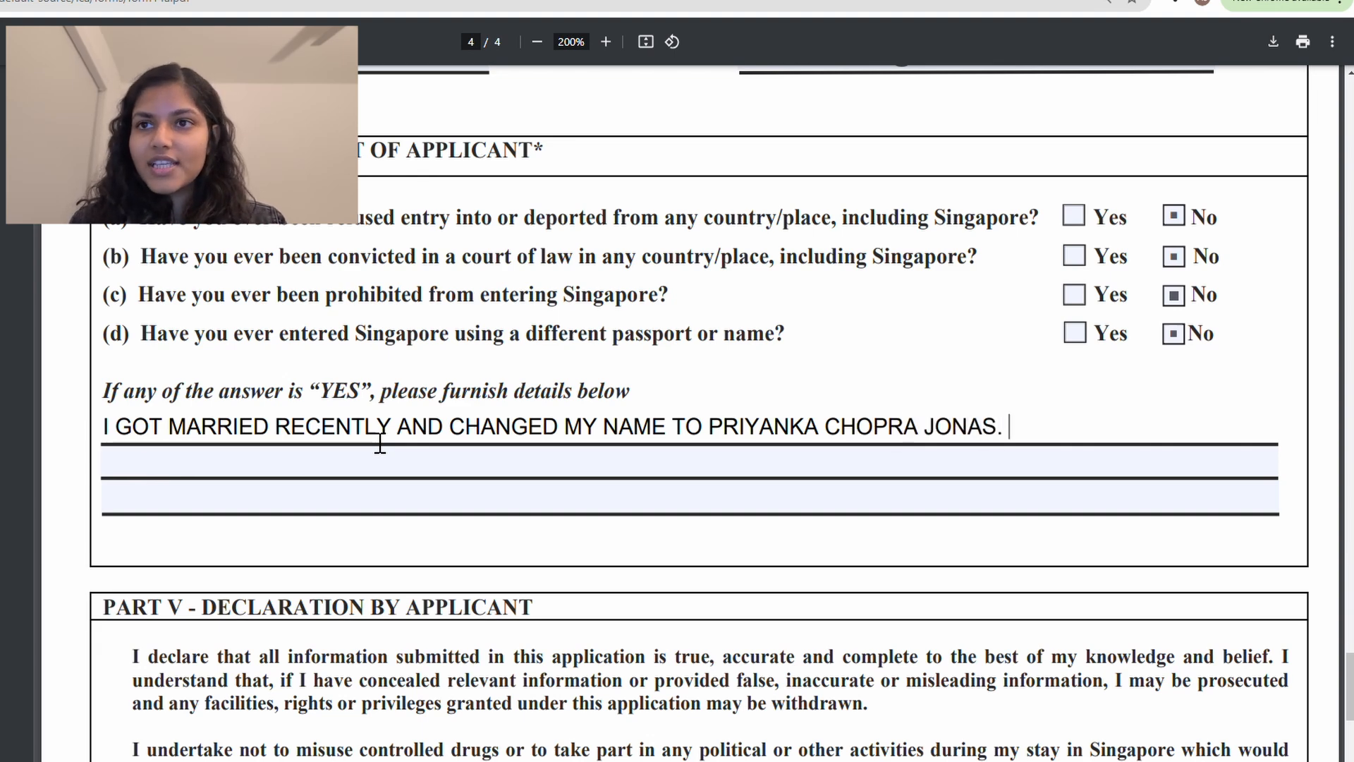
{"action": "type", "text": " WAS"}
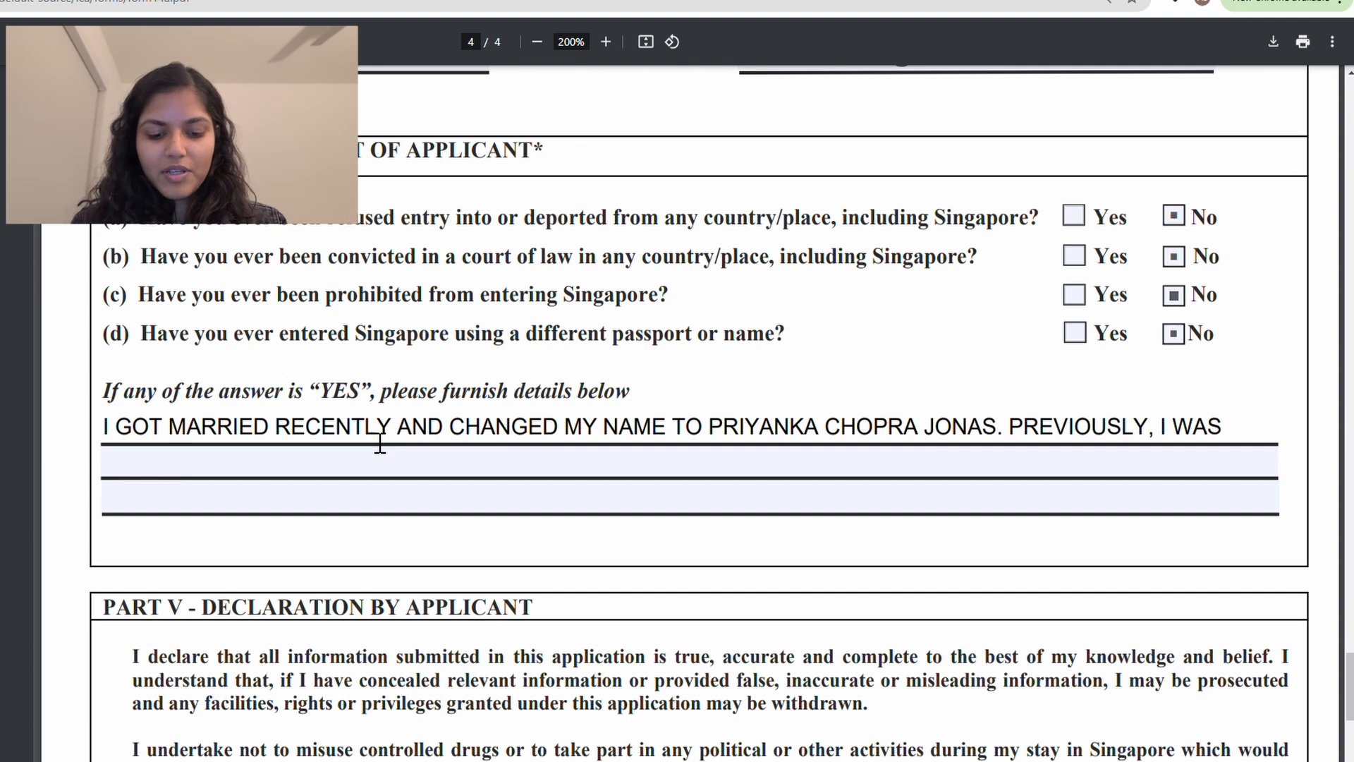
{"action": "type", "text": " NAMED PRIA"}
{"action": "key", "text": "BackSpace"}
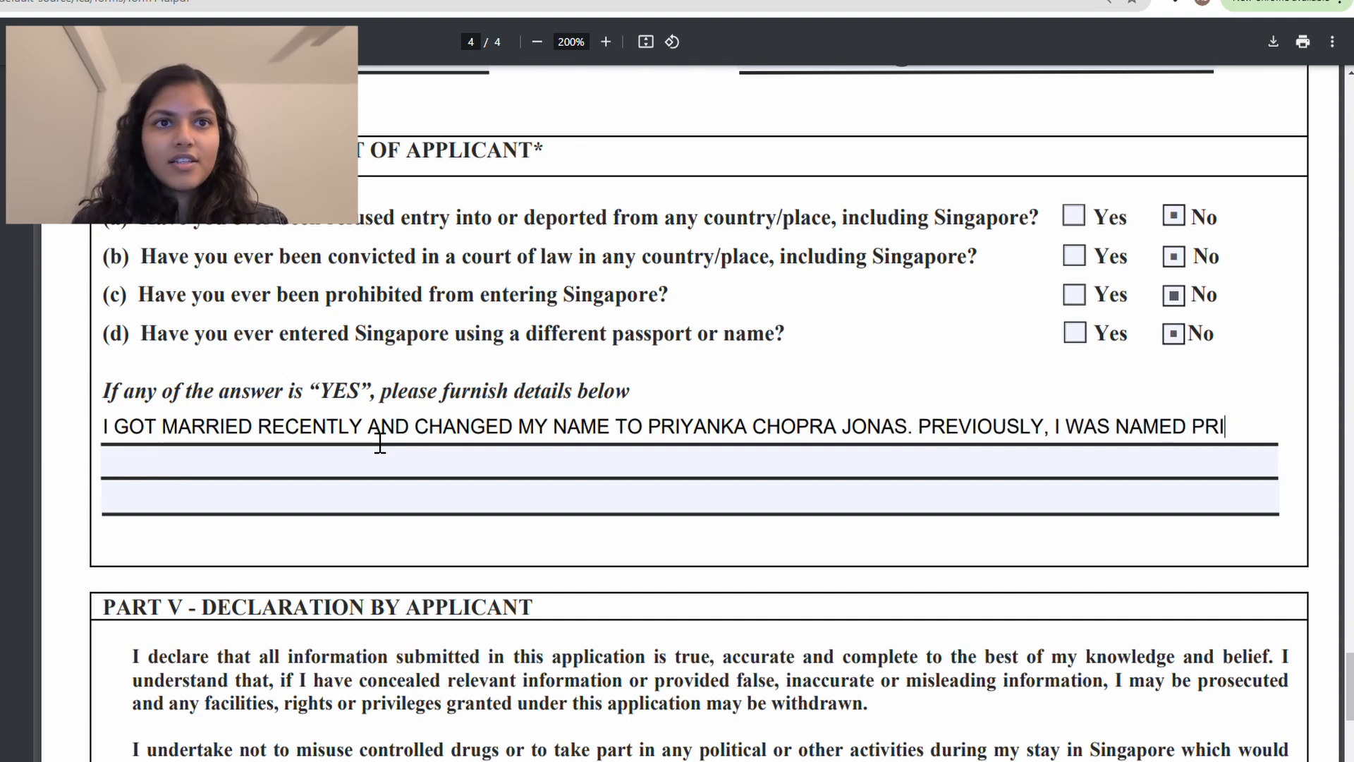
{"action": "type", "text": "YANKA CH"}
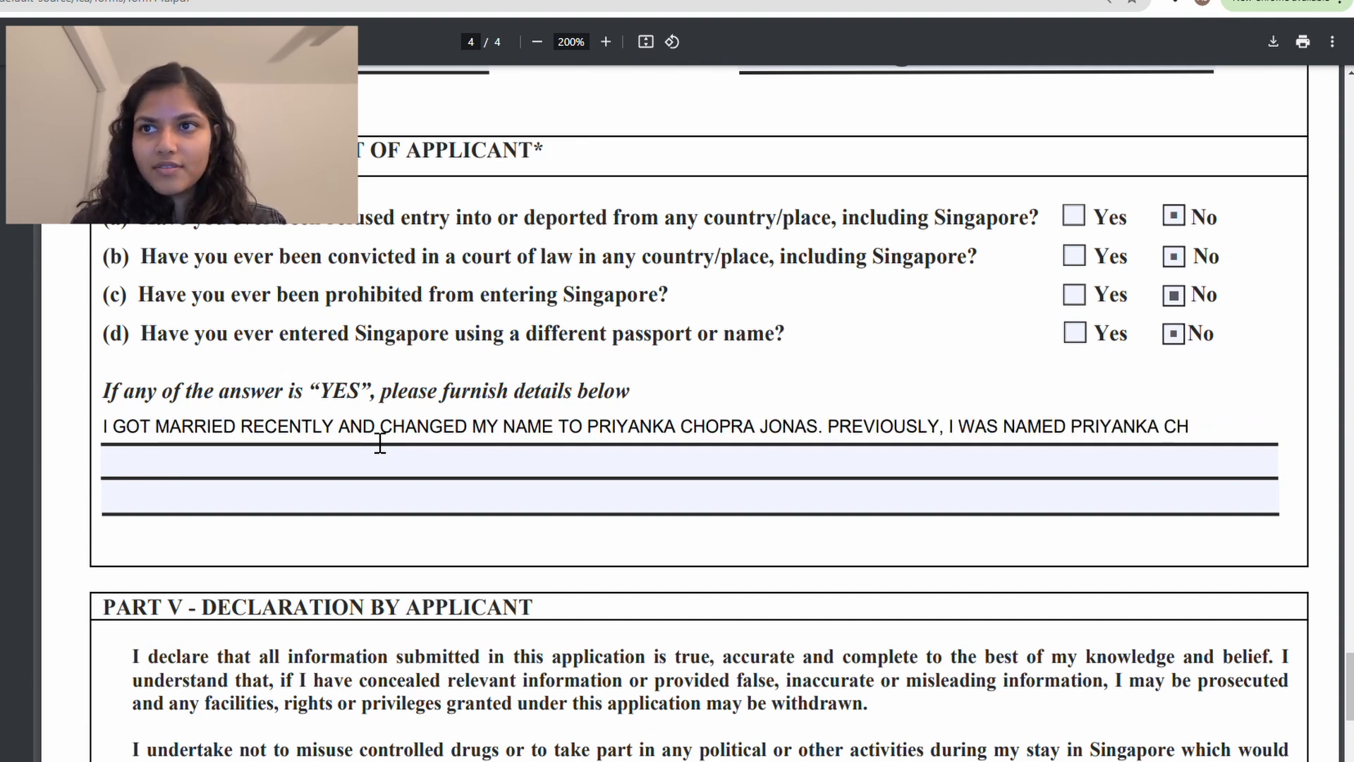
{"action": "type", "text": "OPROA"}
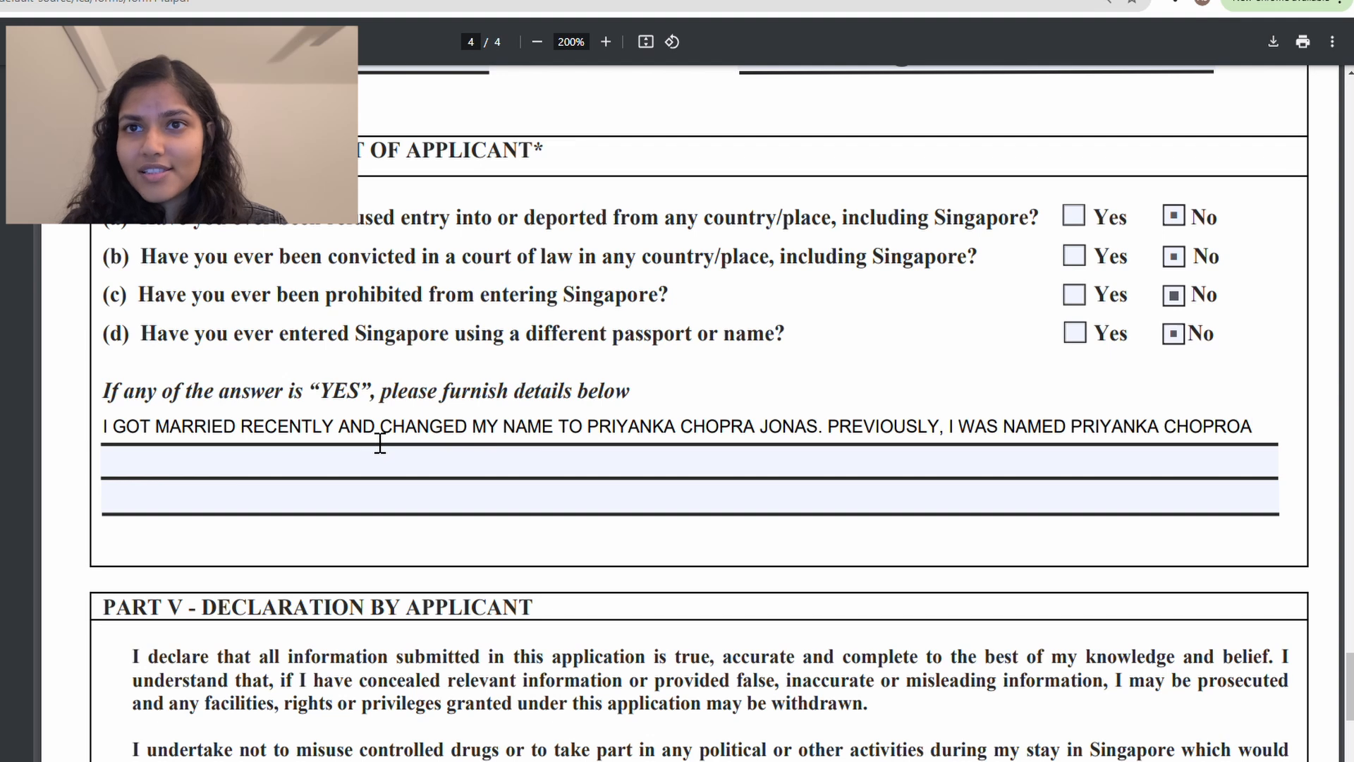
Step: Move the previous-name sentence to the second line, adding that you visited Singapore with a different passport
{"action": "left_click_drag", "start_coordinate": [829, 428], "coordinate": [1158, 488]}
{"action": "key", "text": "ctrl+c"}
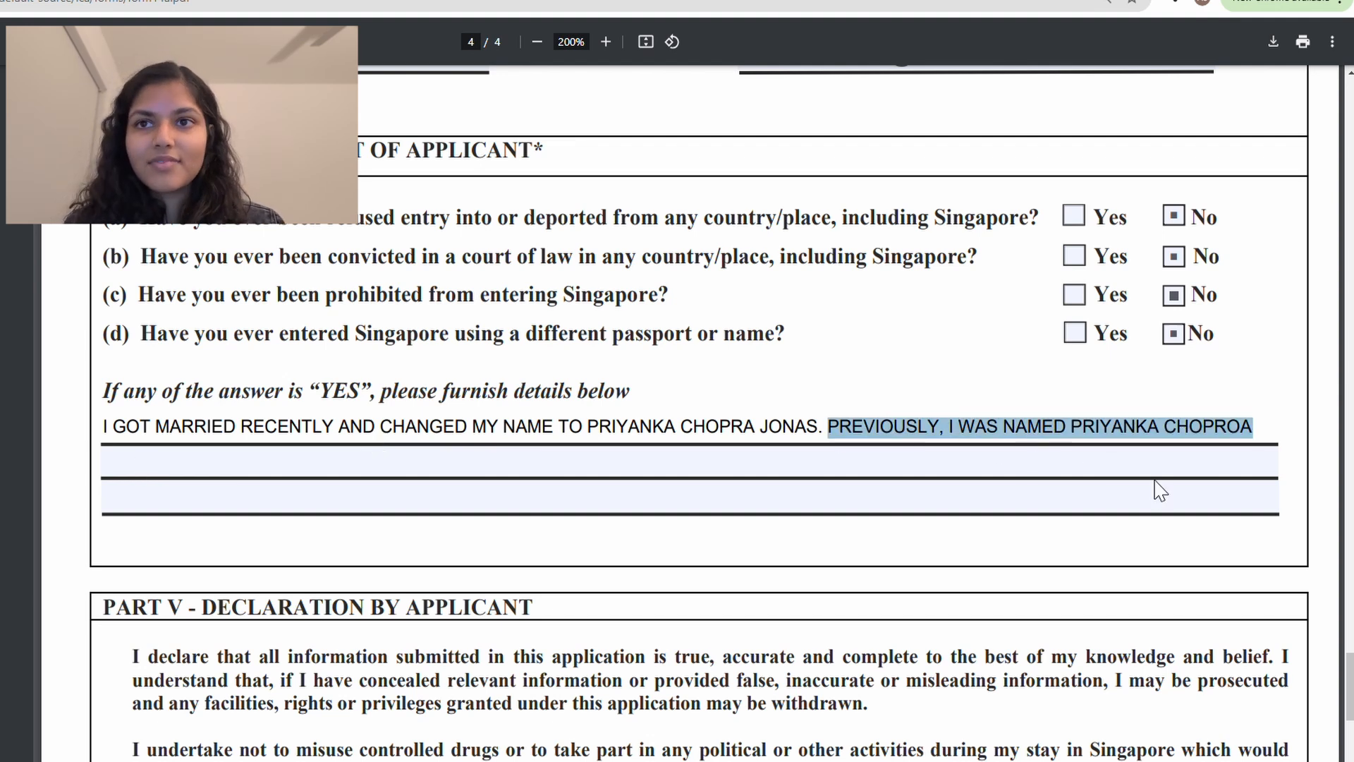
{"action": "key", "text": "BackSpace"}
{"action": "left_click", "coordinate": [892, 476]}
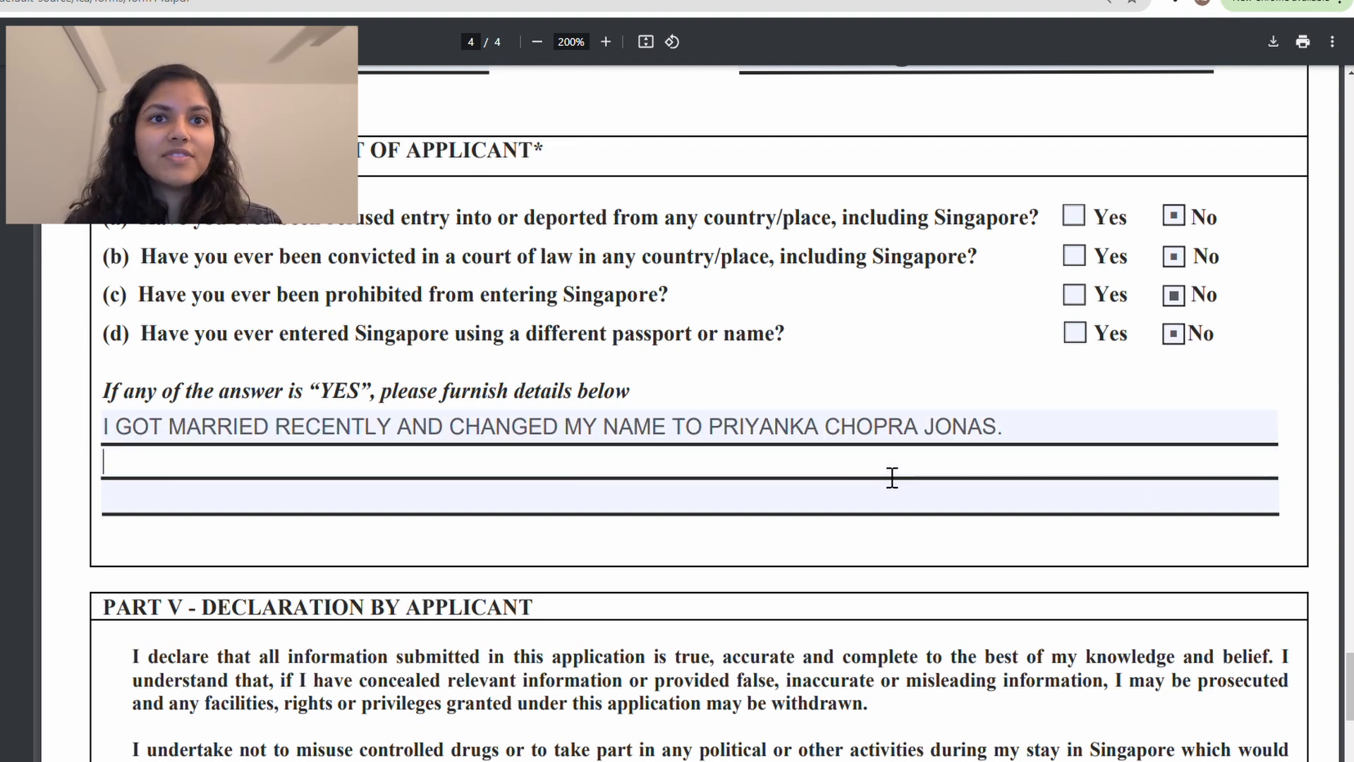
{"action": "key", "text": "ctrl+v"}
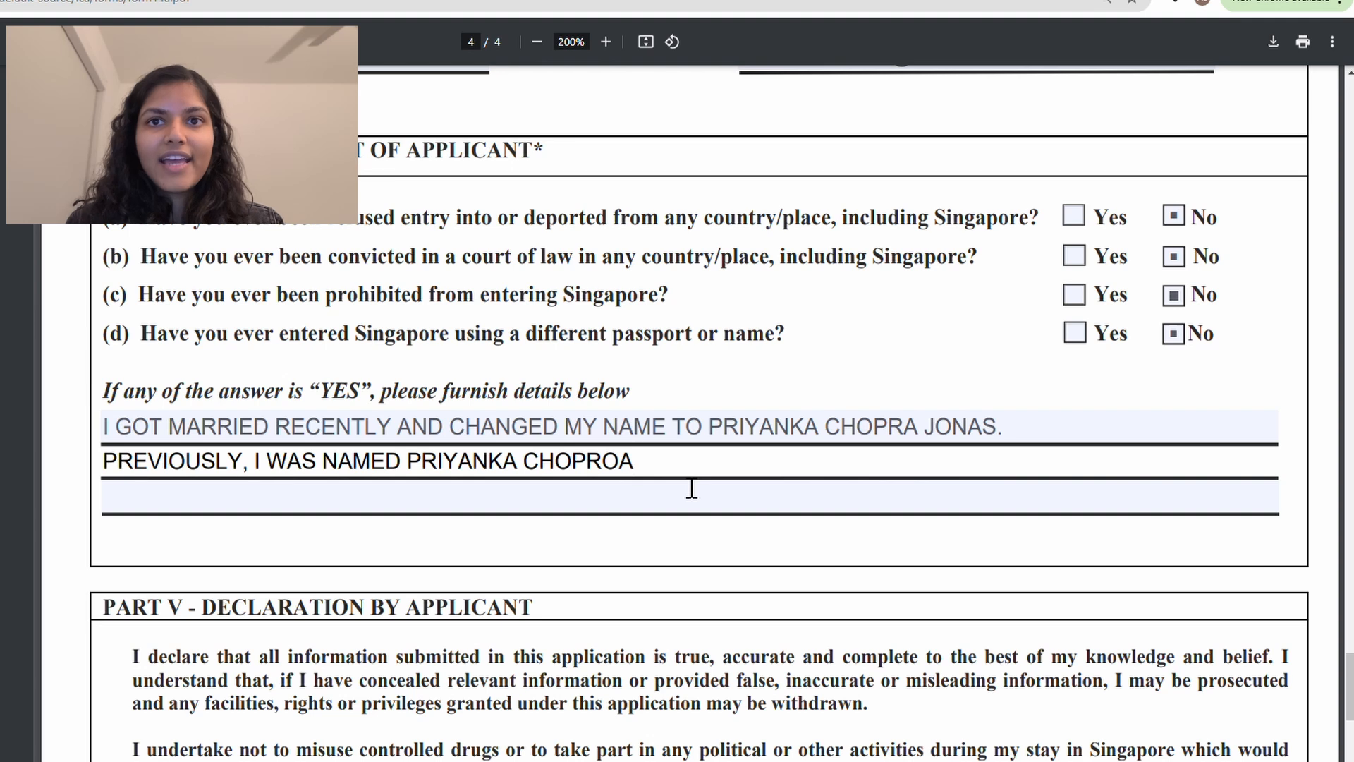
{"action": "type", "text": "AND I"}
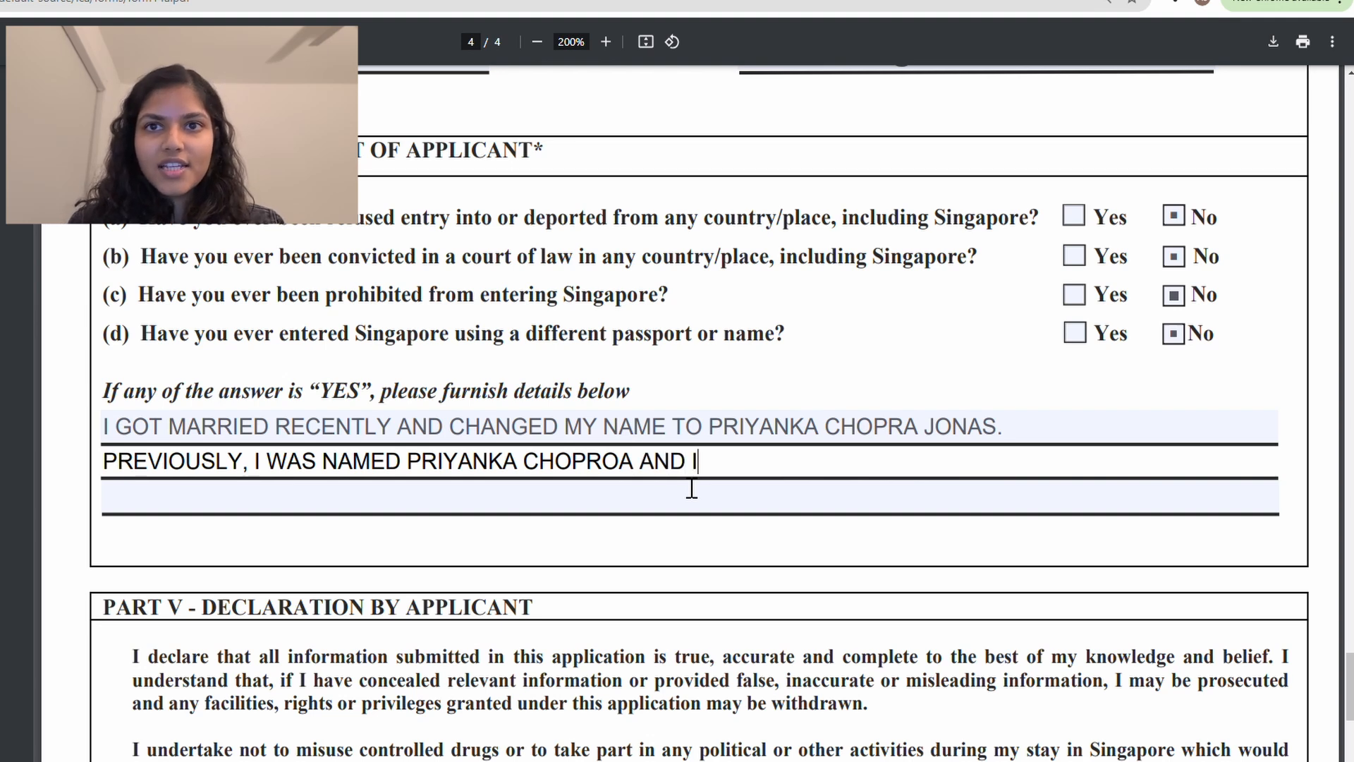
{"action": "type", "text": " VISIT"}
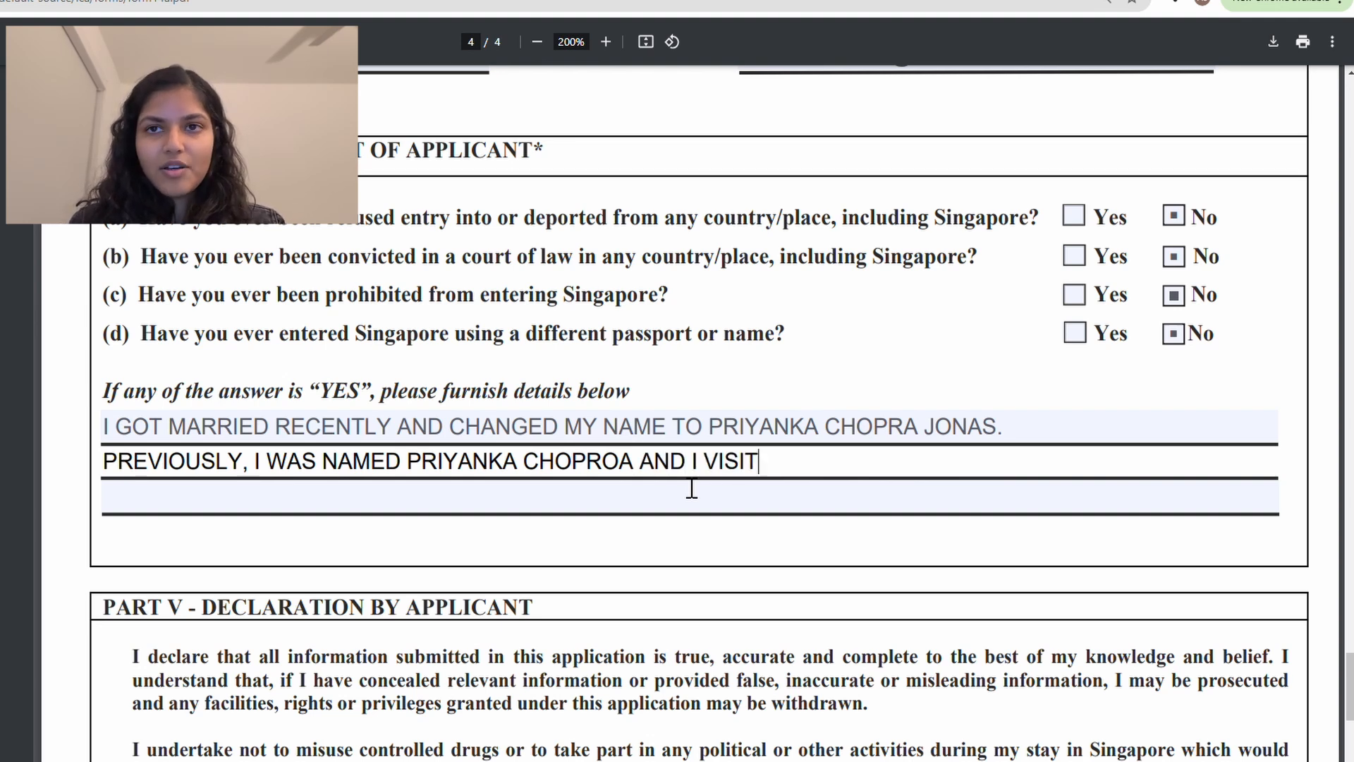
{"action": "type", "text": "ED SINGAPORE WI"}
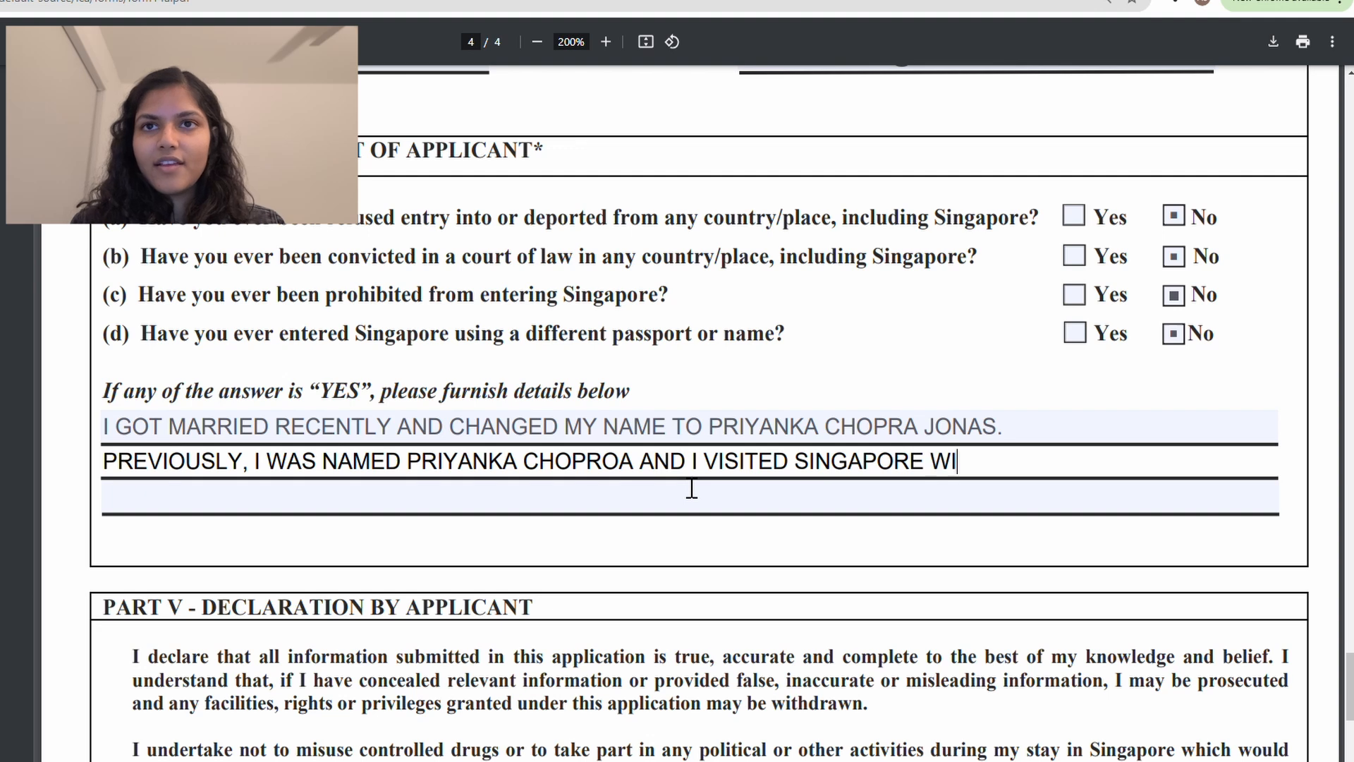
{"action": "type", "text": "TH "}
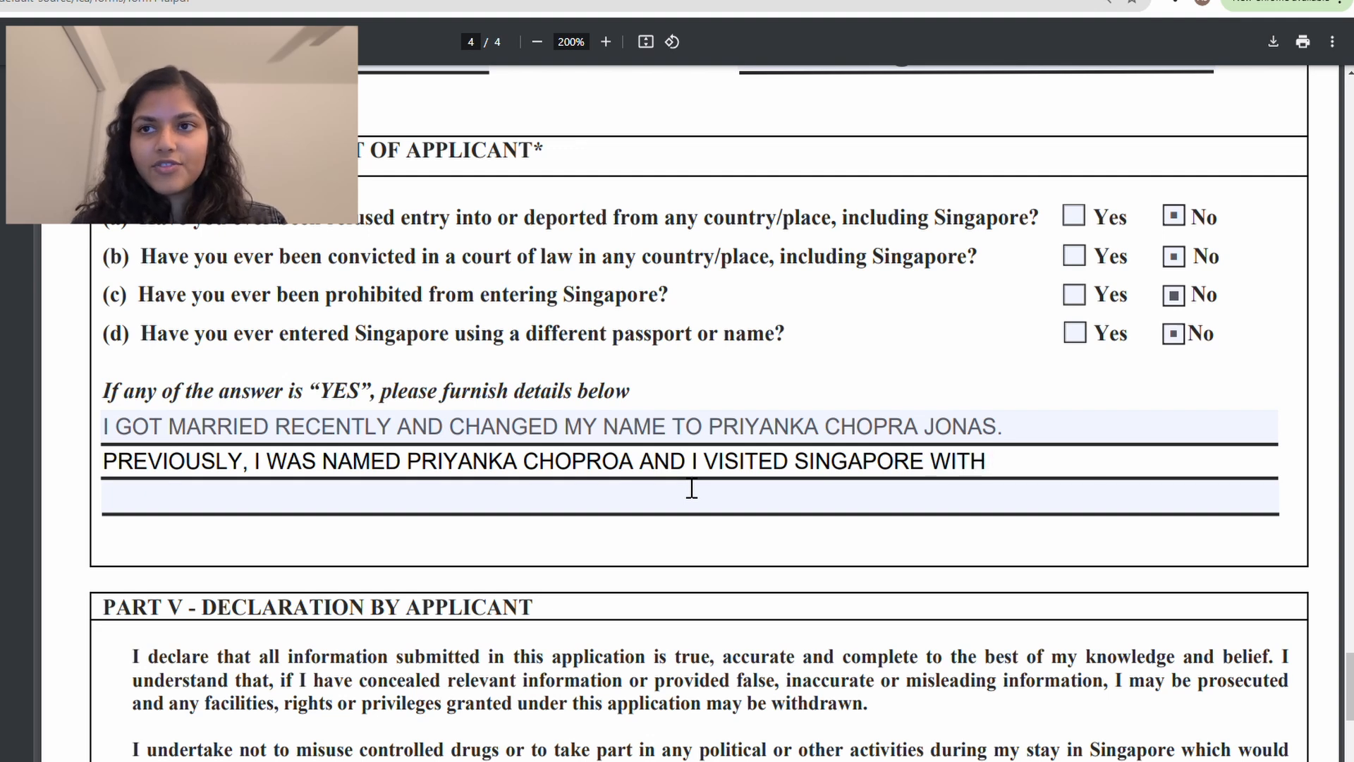
{"action": "type", "text": "A DIFFERENT PAS"}
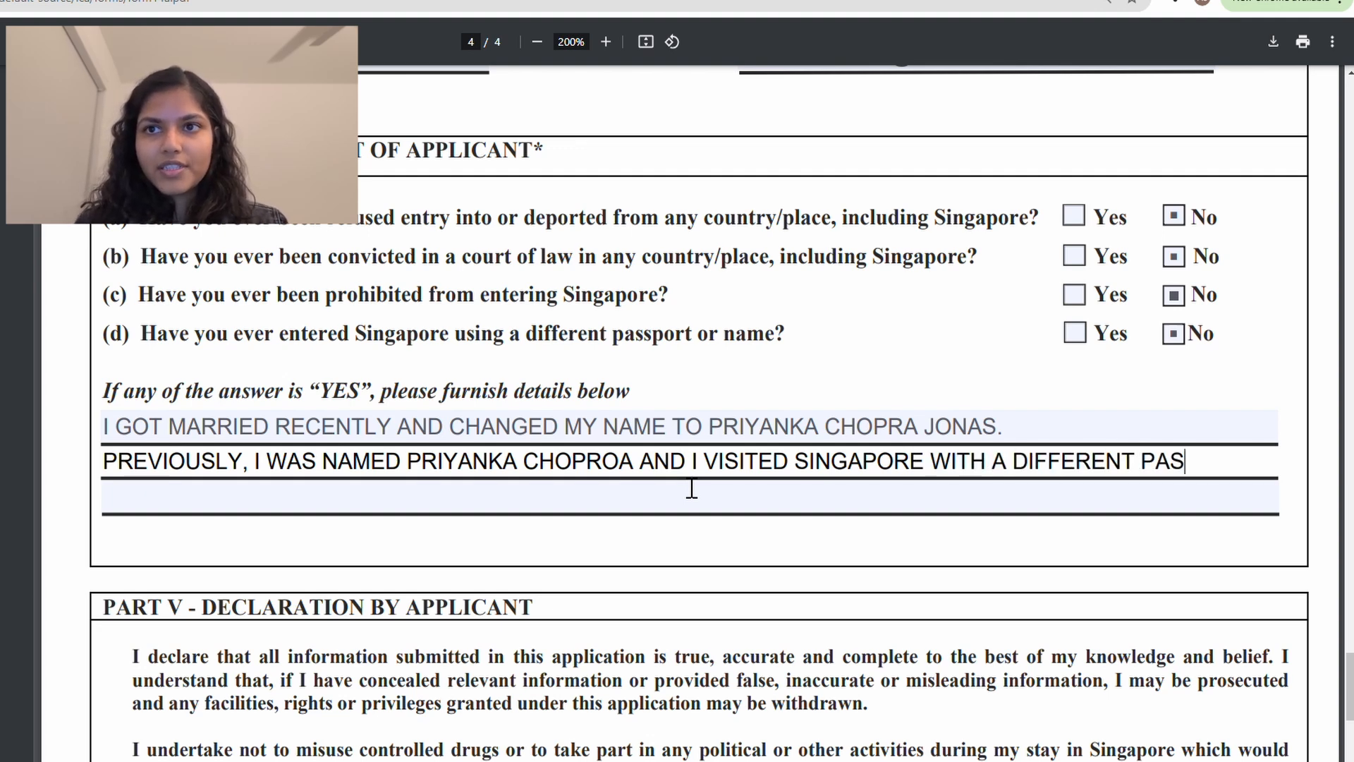
{"action": "type", "text": "SPORT"}
Step: On the third line, note that passport used the old name, give its number, and add 'VISITED IN 2012'
{"action": "left_click", "coordinate": [654, 497]}
{"action": "type", "text": "T"}
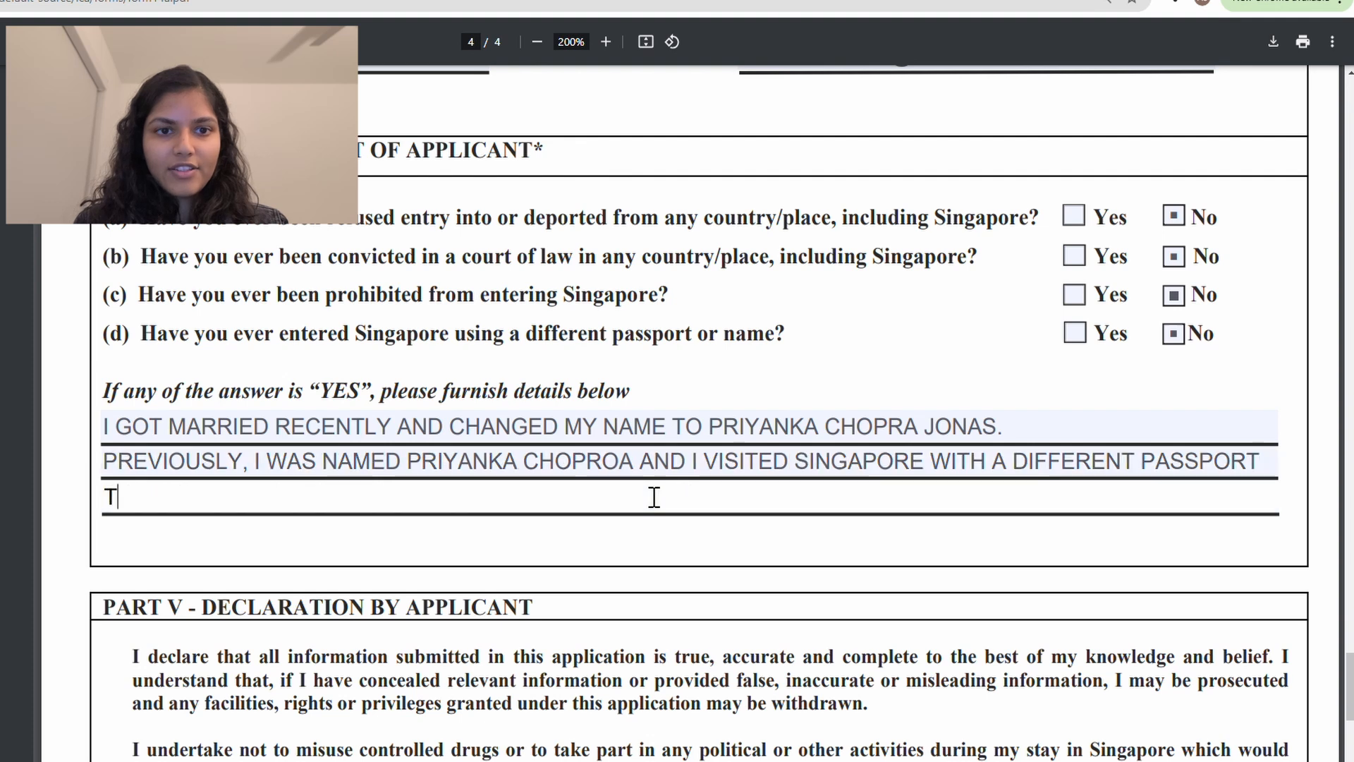
{"action": "type", "text": "HAT USED THAT NA"}
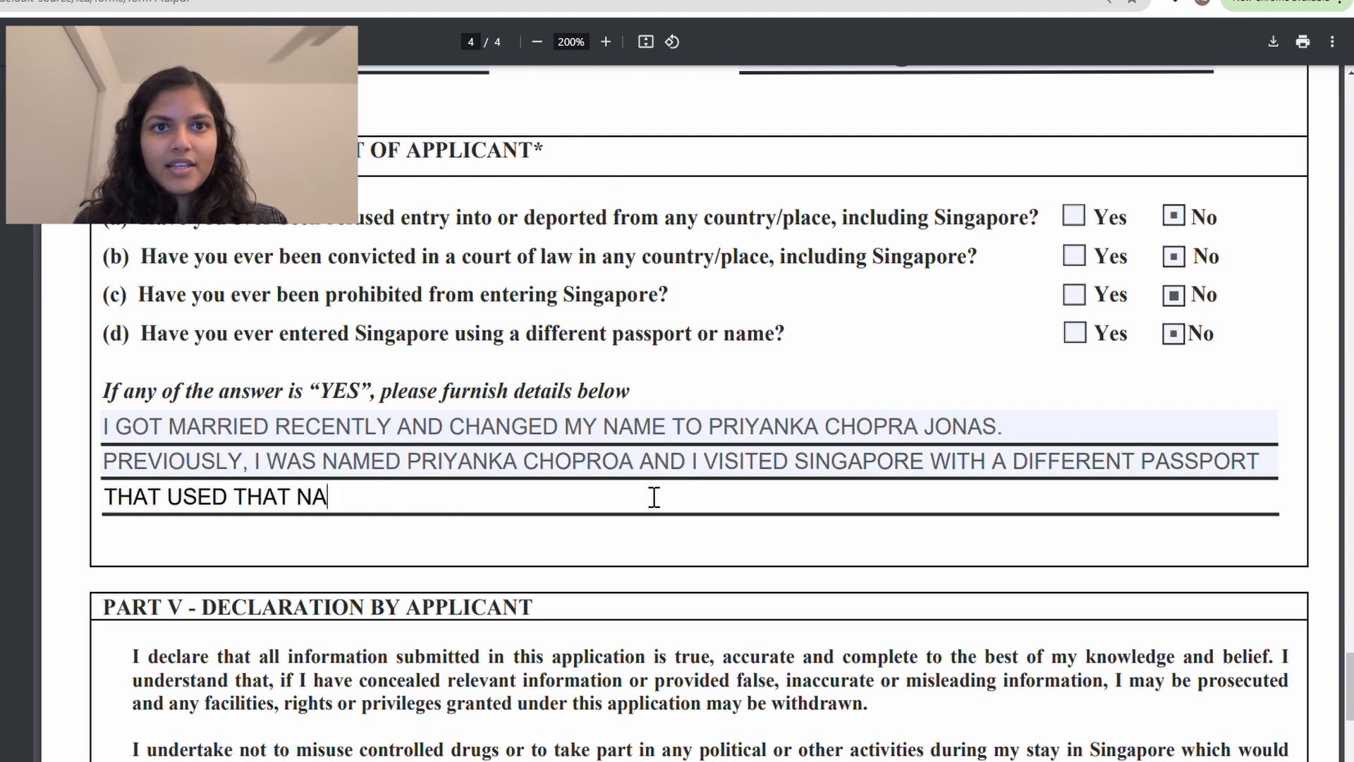
{"action": "type", "text": "ME. THE PASSPORT"}
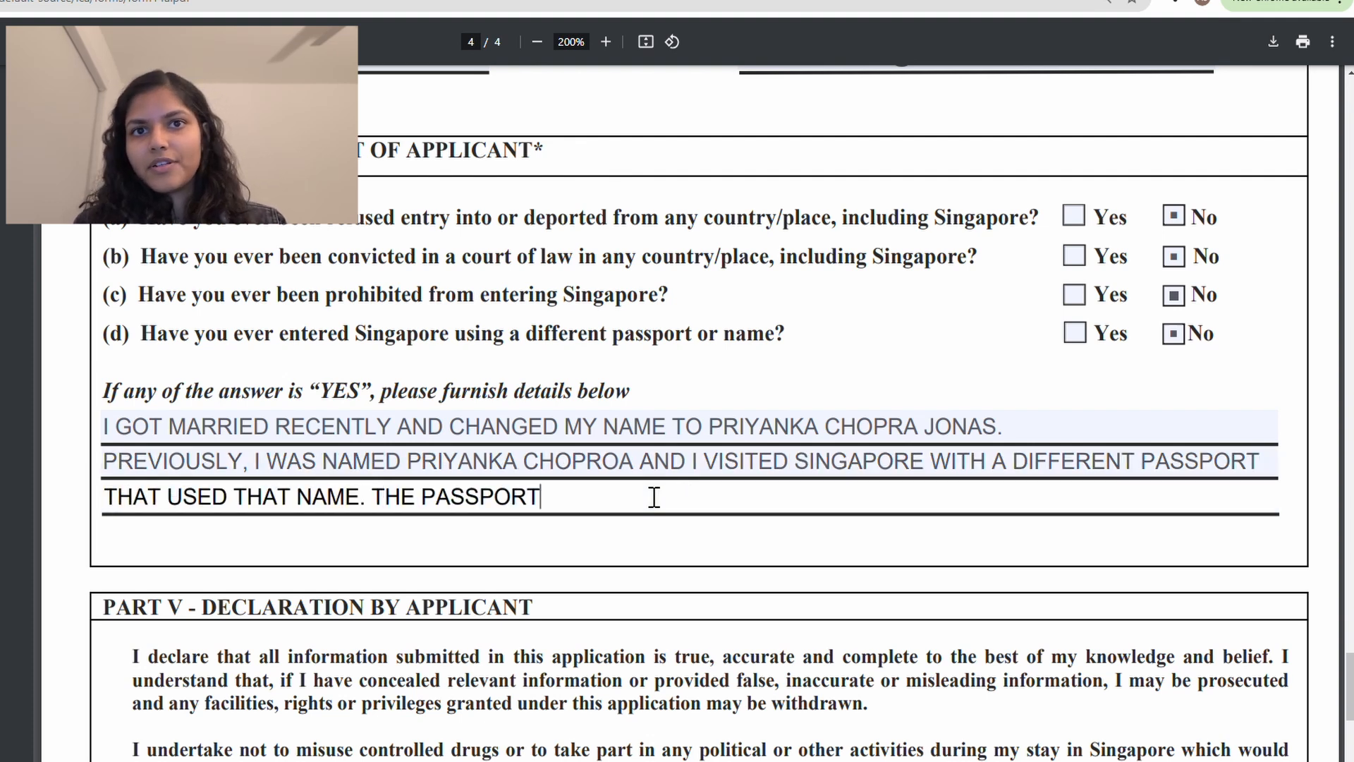
{"action": "type", "text": " NUMBER WAS "}
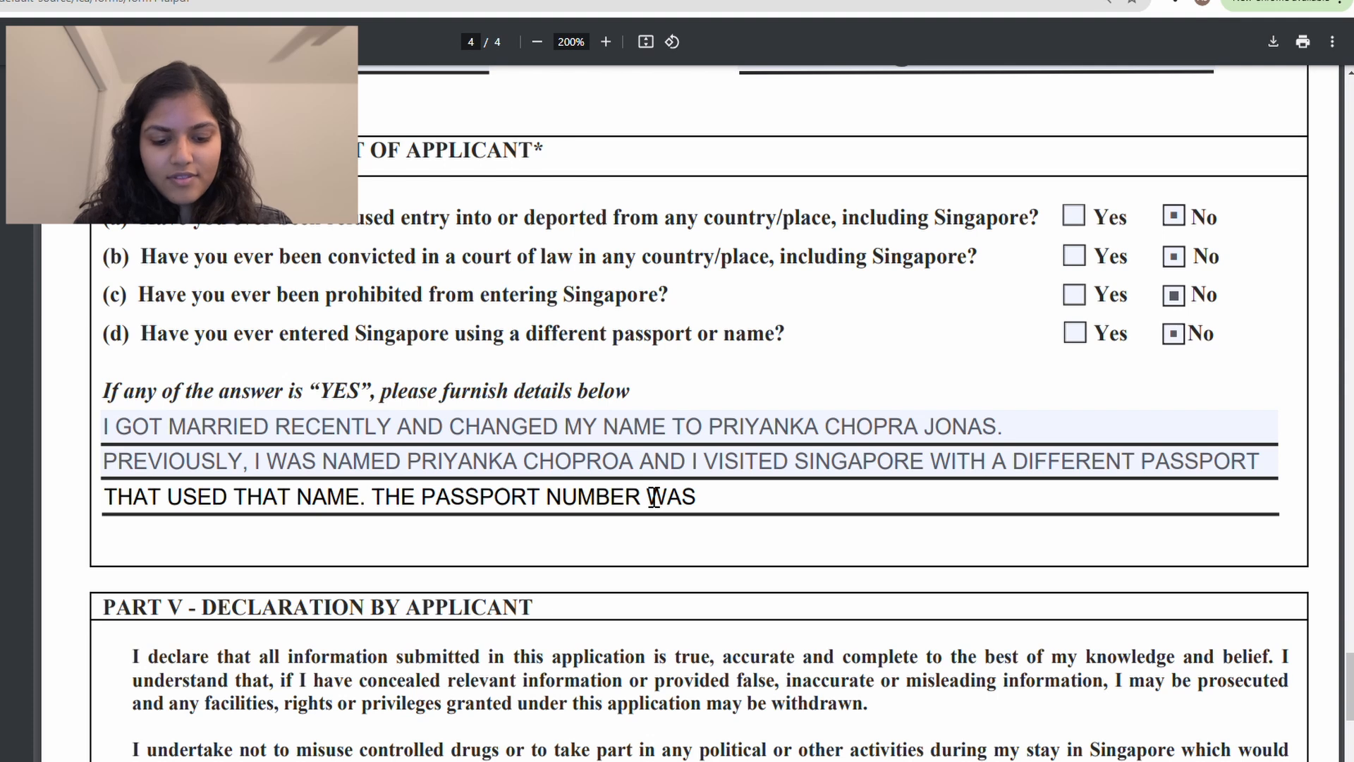
{"action": "type", "text": "V123456."}
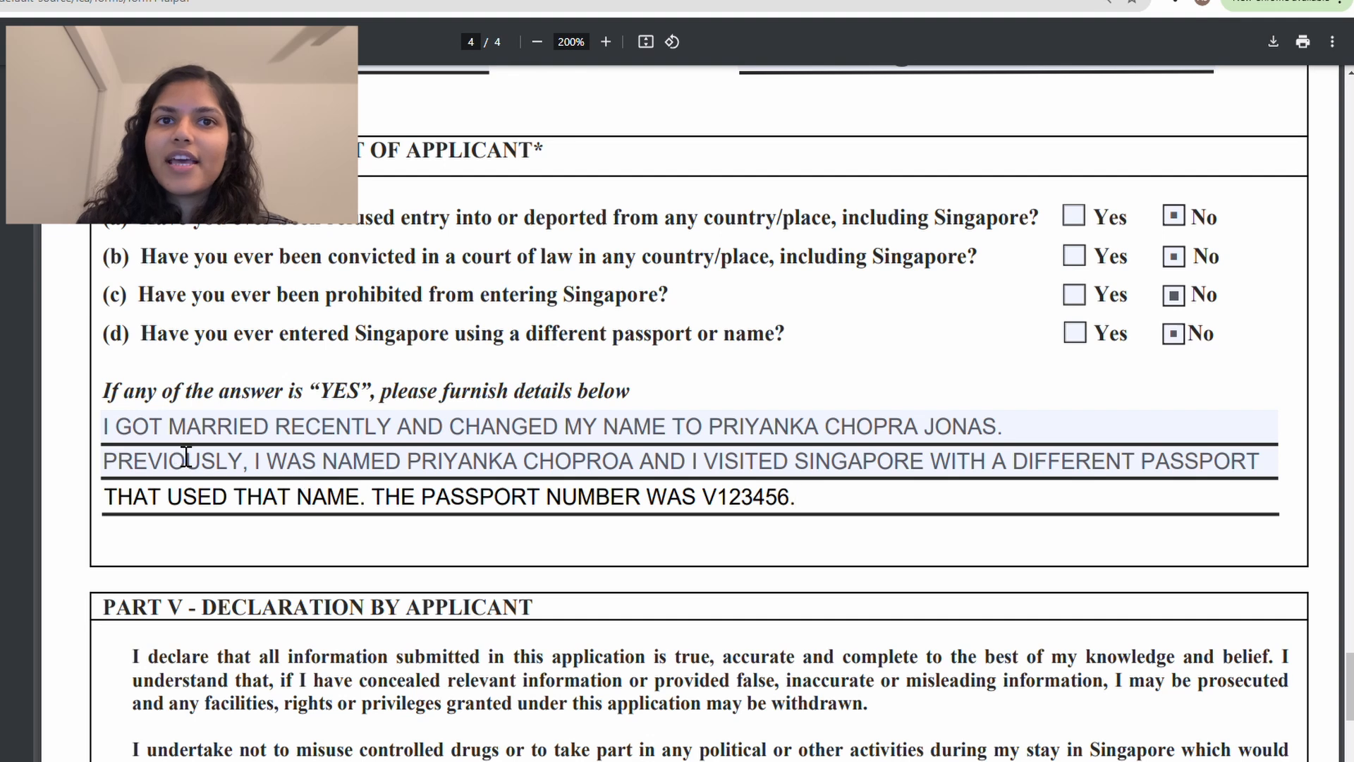
{"action": "left_click", "coordinate": [112, 429]}
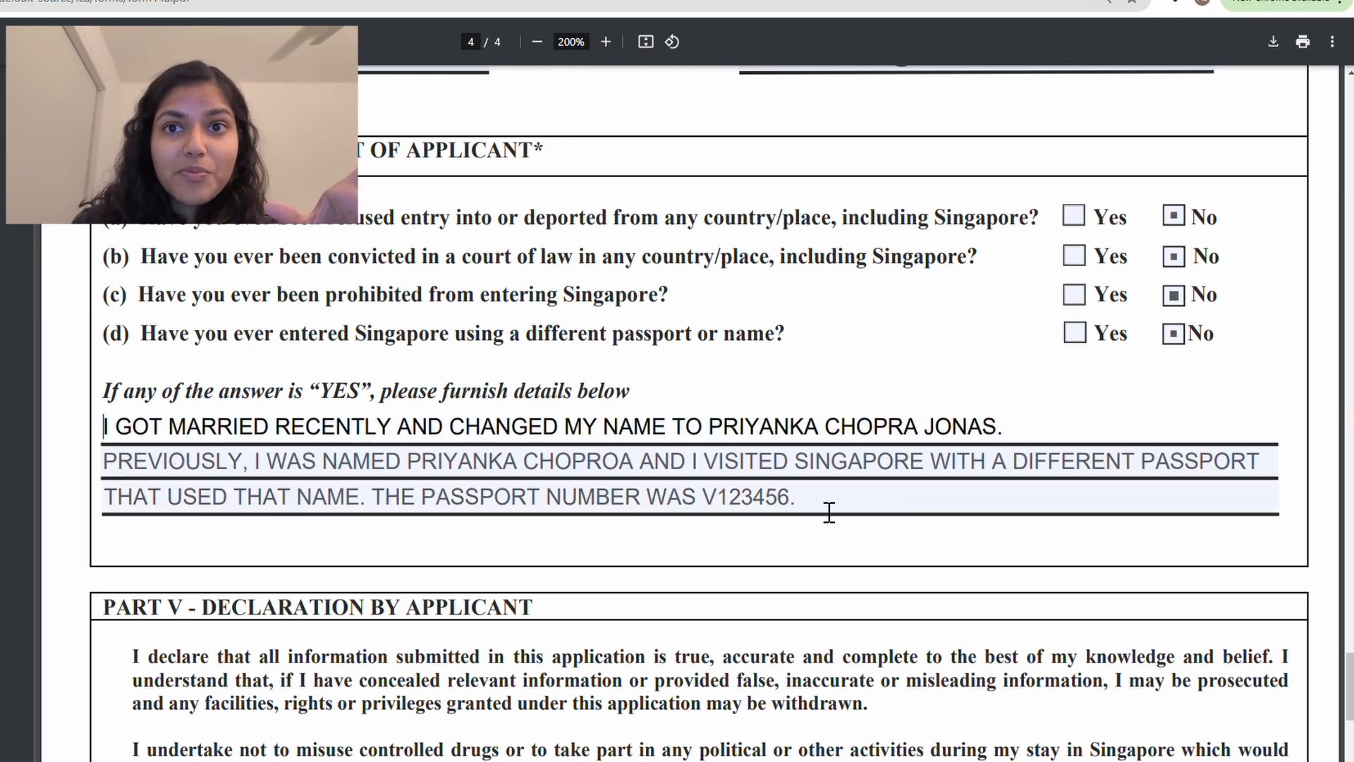
{"action": "left_click", "coordinate": [529, 495]}
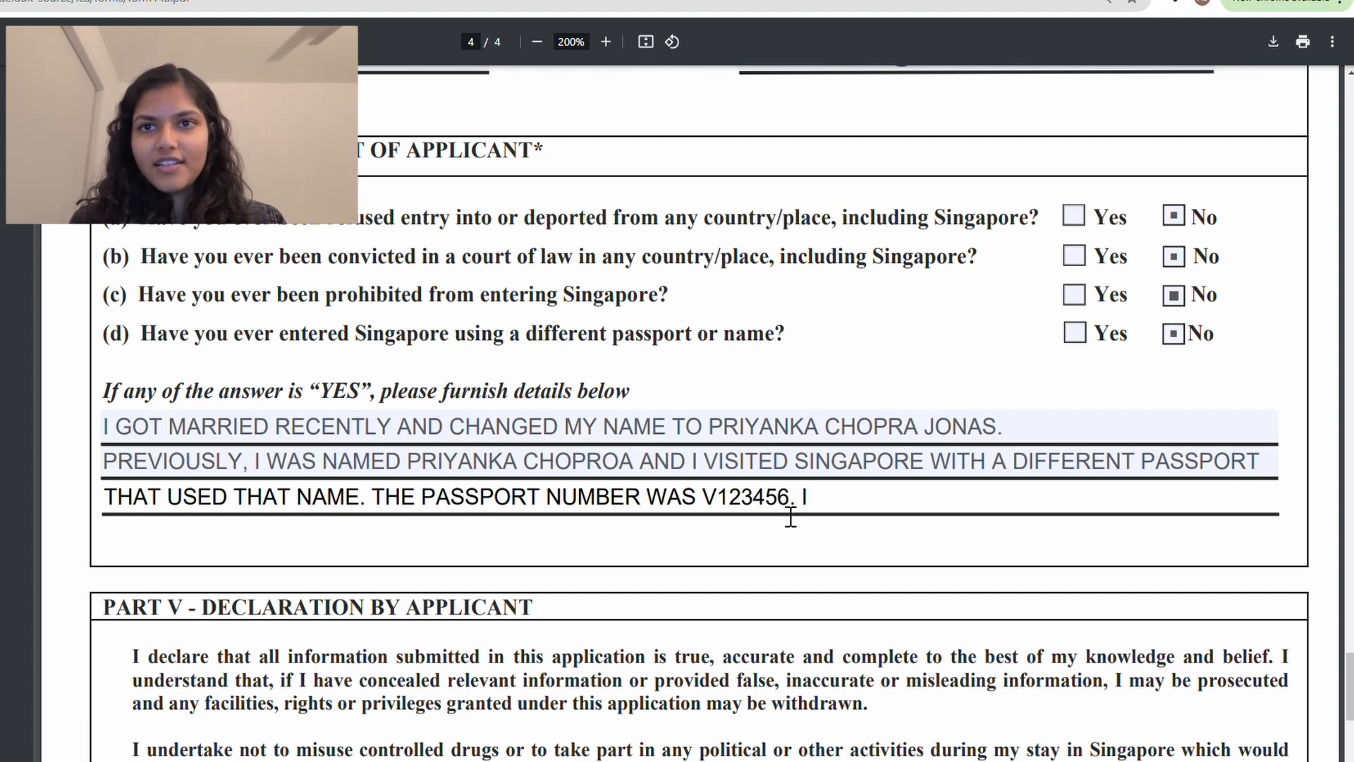
{"action": "type", "text": "visit"}
{"action": "key", "text": "BackSpace"}
{"action": "key", "text": "BackSpace"}
{"action": "key", "text": "BackSpace"}
{"action": "key", "text": "BackSpace"}
{"action": "key", "text": "BackSpace"}
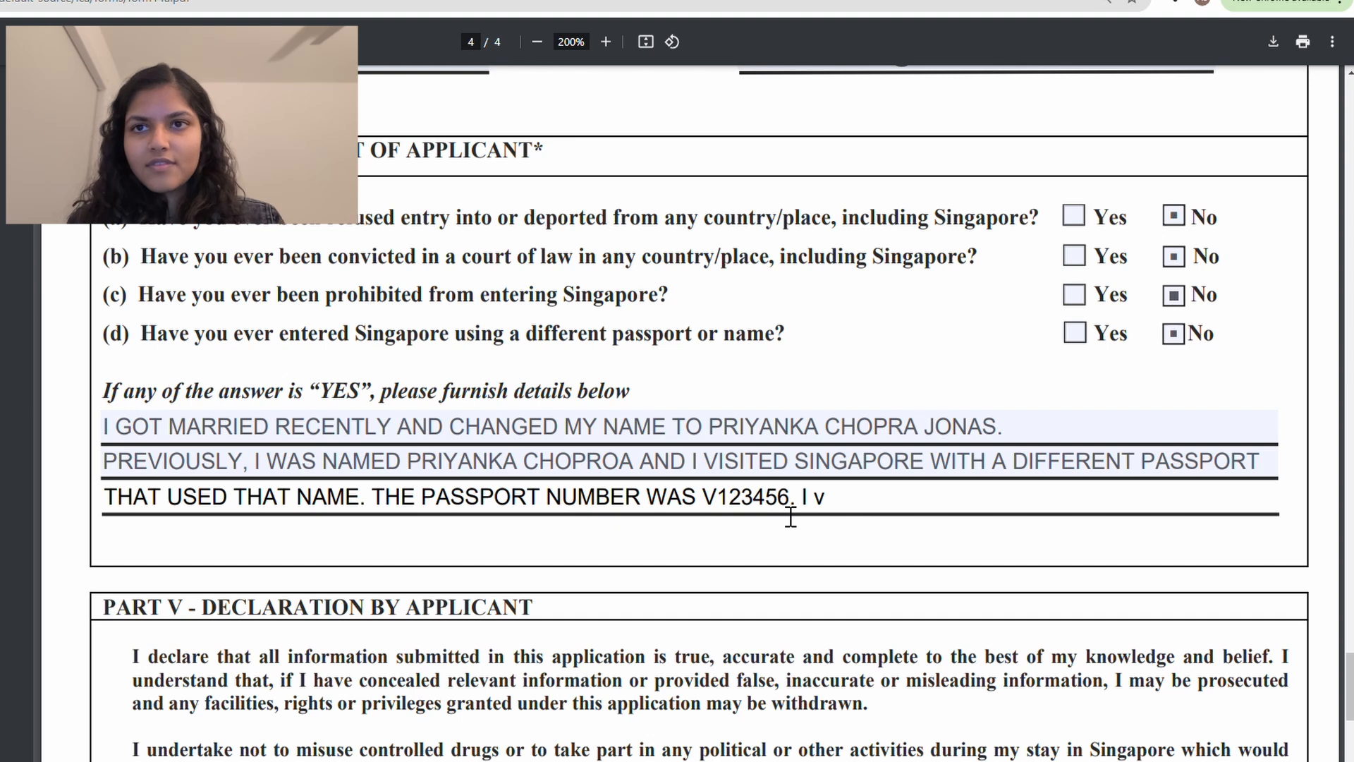
{"action": "type", "text": "VISITED IN 2012/"}
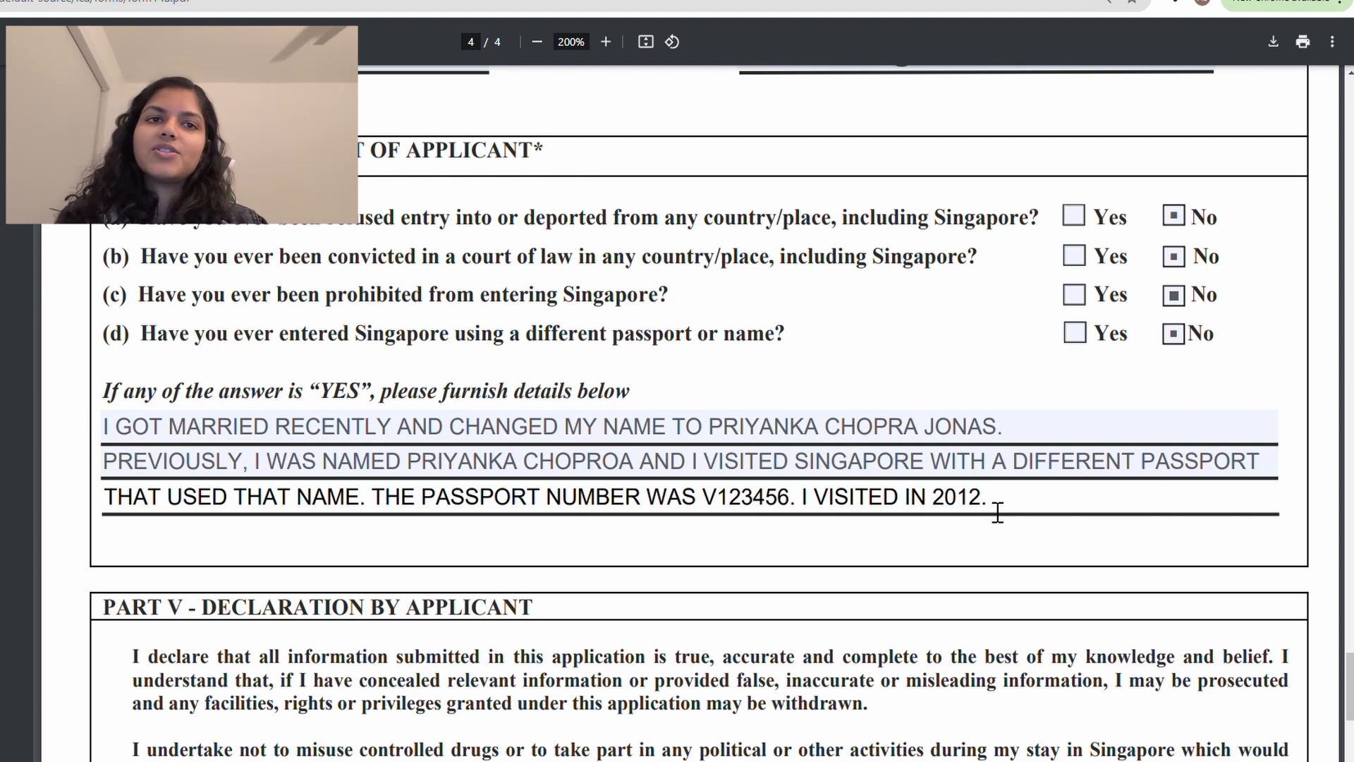
Step: Scroll down through Part V's declaration to the Date and Signature of Applicant fields
{"action": "left_click", "coordinate": [111, 430]}
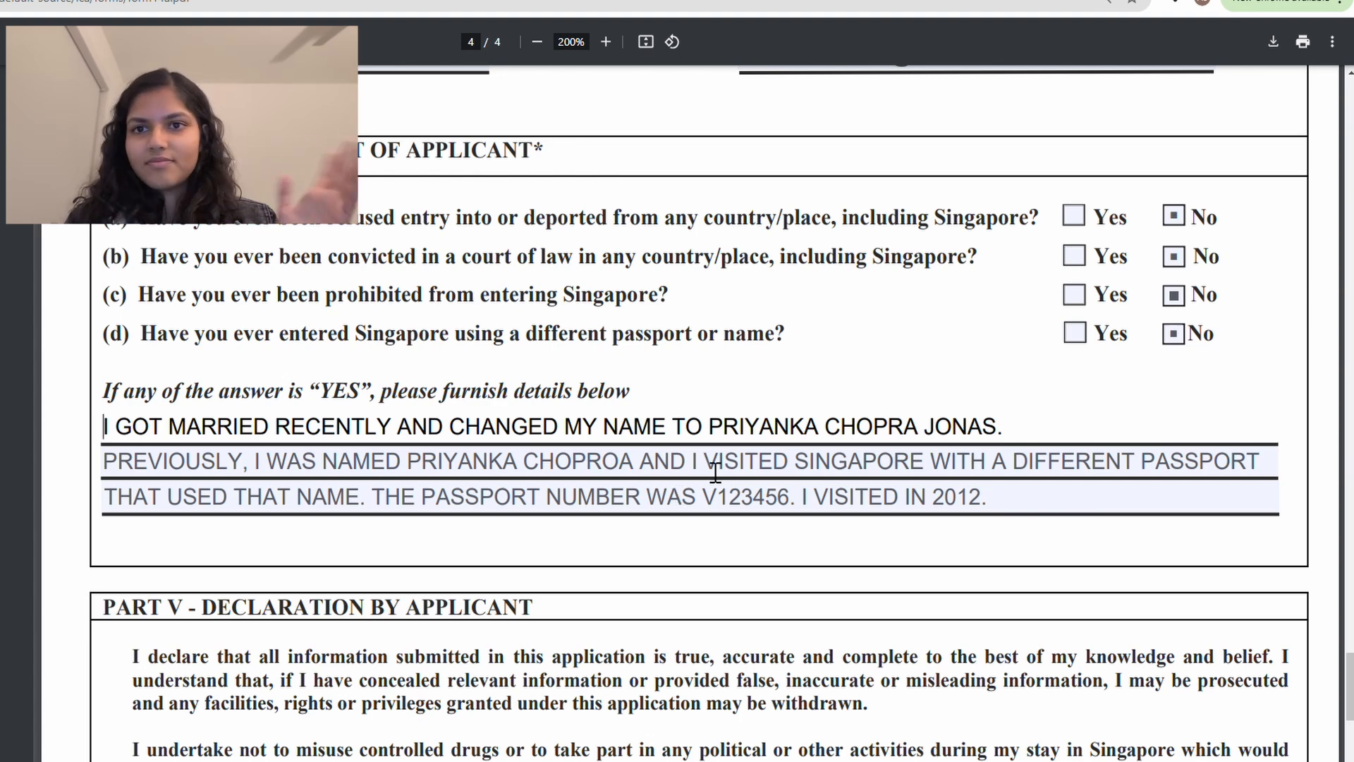
{"action": "scroll", "coordinate": [873, 556], "scroll_direction": "down", "scroll_amount": 3}
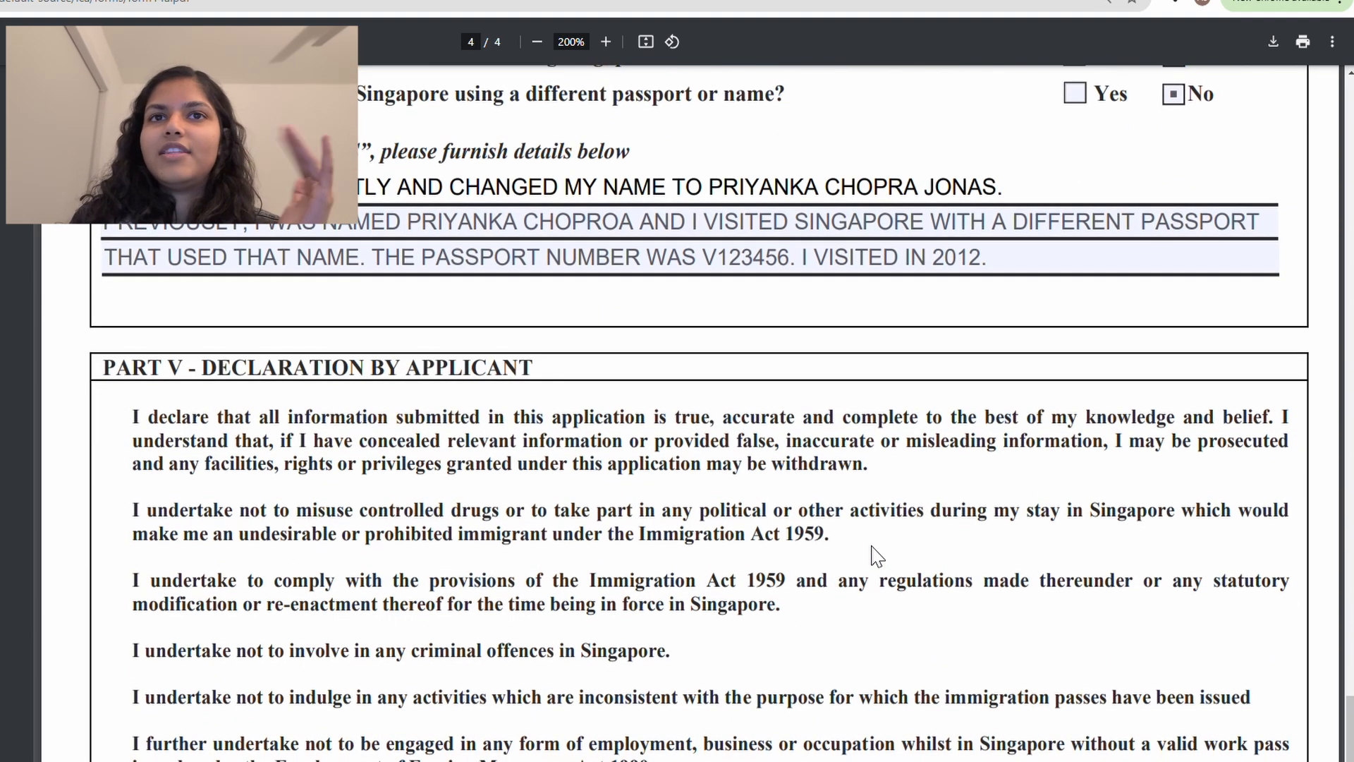
{"action": "scroll", "coordinate": [874, 555], "scroll_direction": "down", "scroll_amount": 6}
{"action": "scroll", "coordinate": [874, 555], "scroll_direction": "up", "scroll_amount": 2}
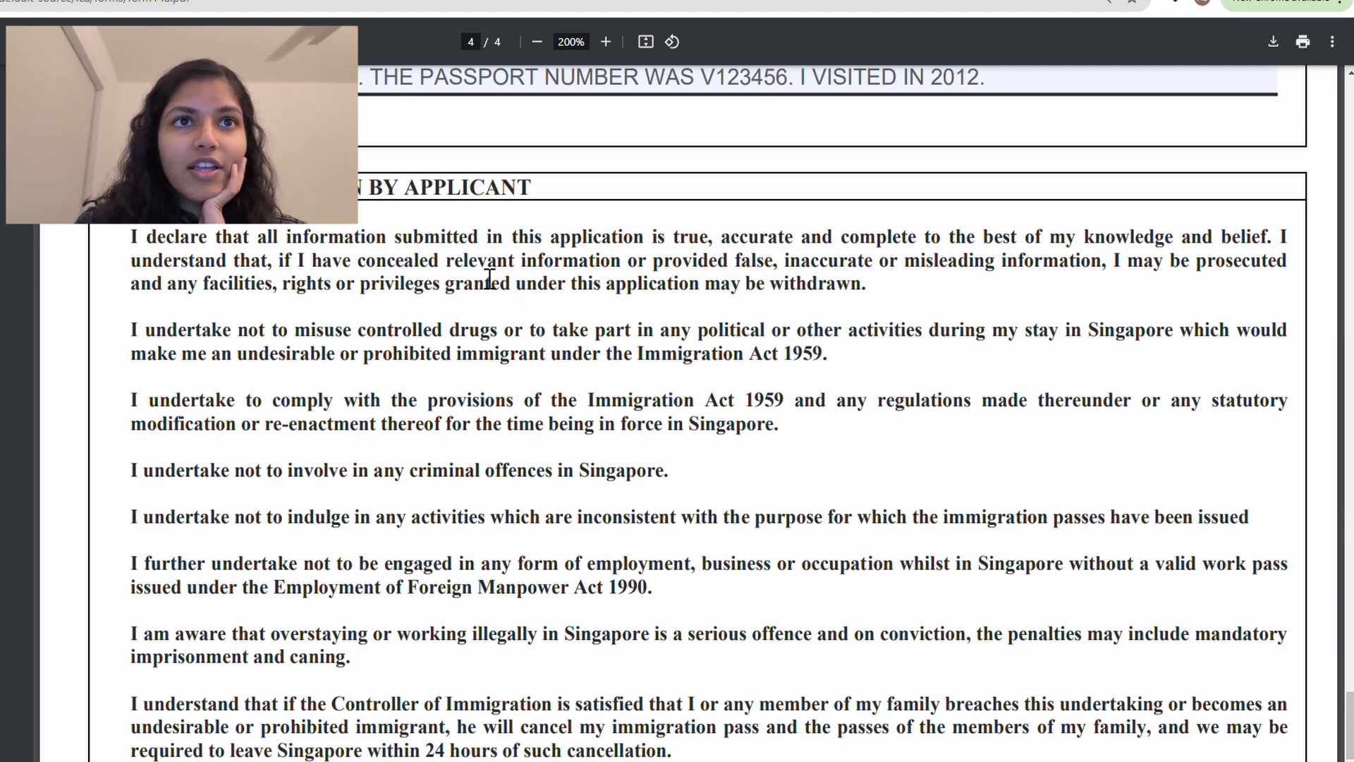
{"action": "scroll", "coordinate": [499, 306], "scroll_direction": "down", "scroll_amount": 2}
{"action": "scroll", "coordinate": [499, 306], "scroll_direction": "up", "scroll_amount": 2}
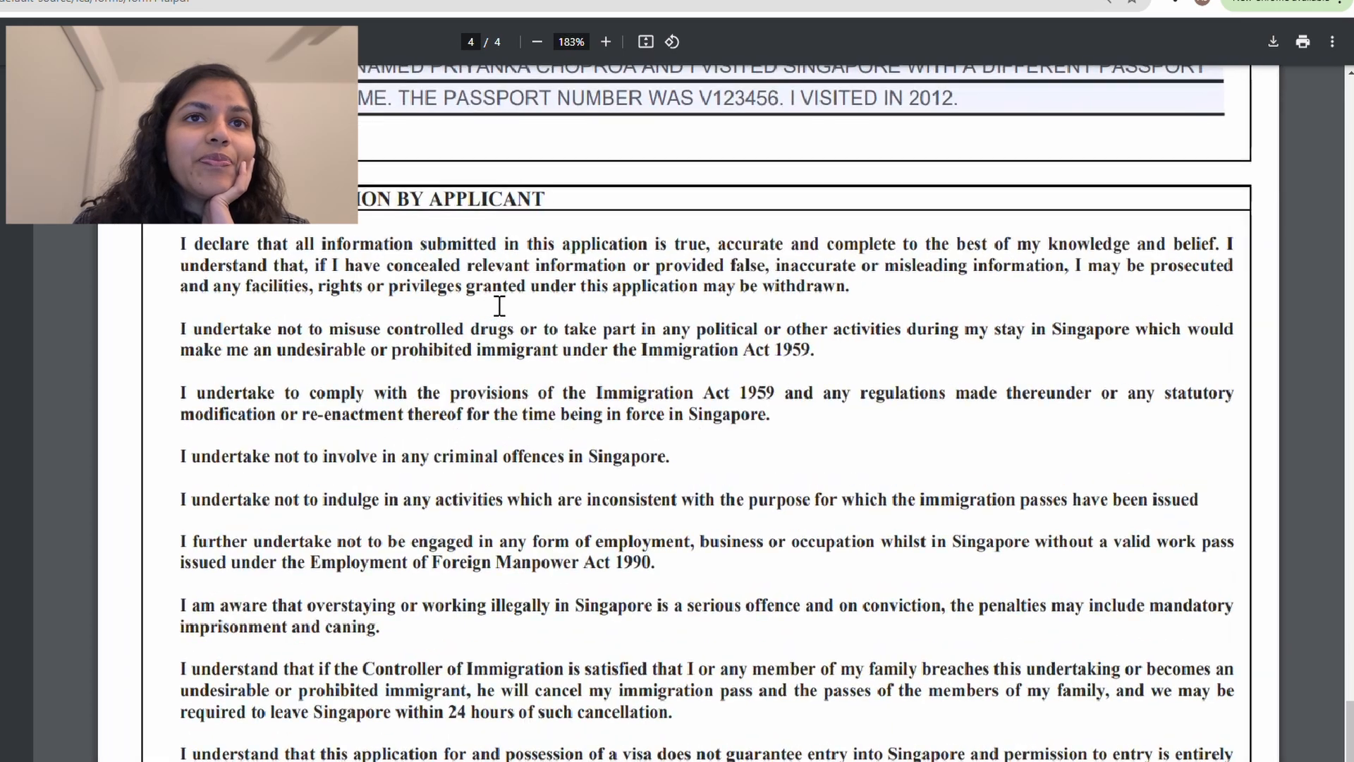
{"action": "left_click_drag", "start_coordinate": [331, 189], "coordinate": [534, 203]}
{"action": "scroll", "coordinate": [509, 338], "scroll_direction": "down", "scroll_amount": 4}
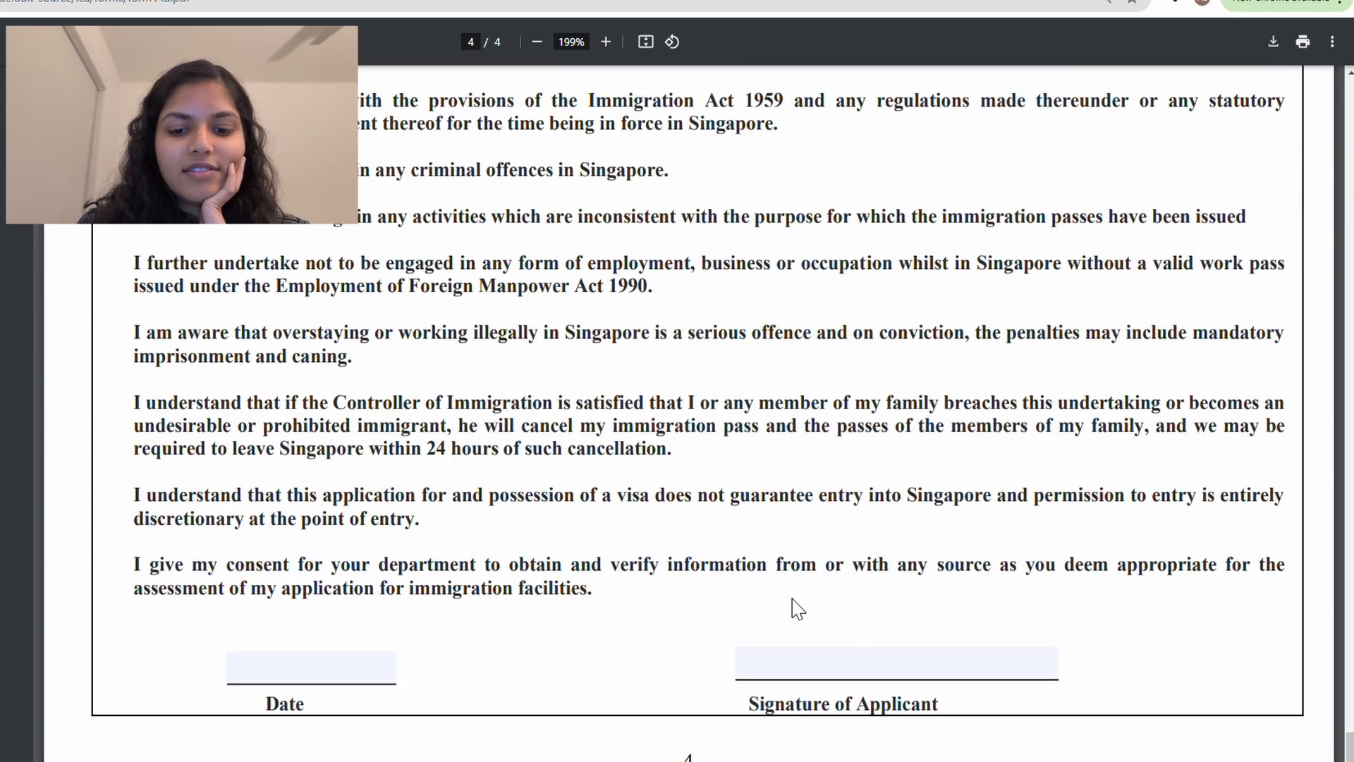
{"action": "left_click", "coordinate": [765, 666]}
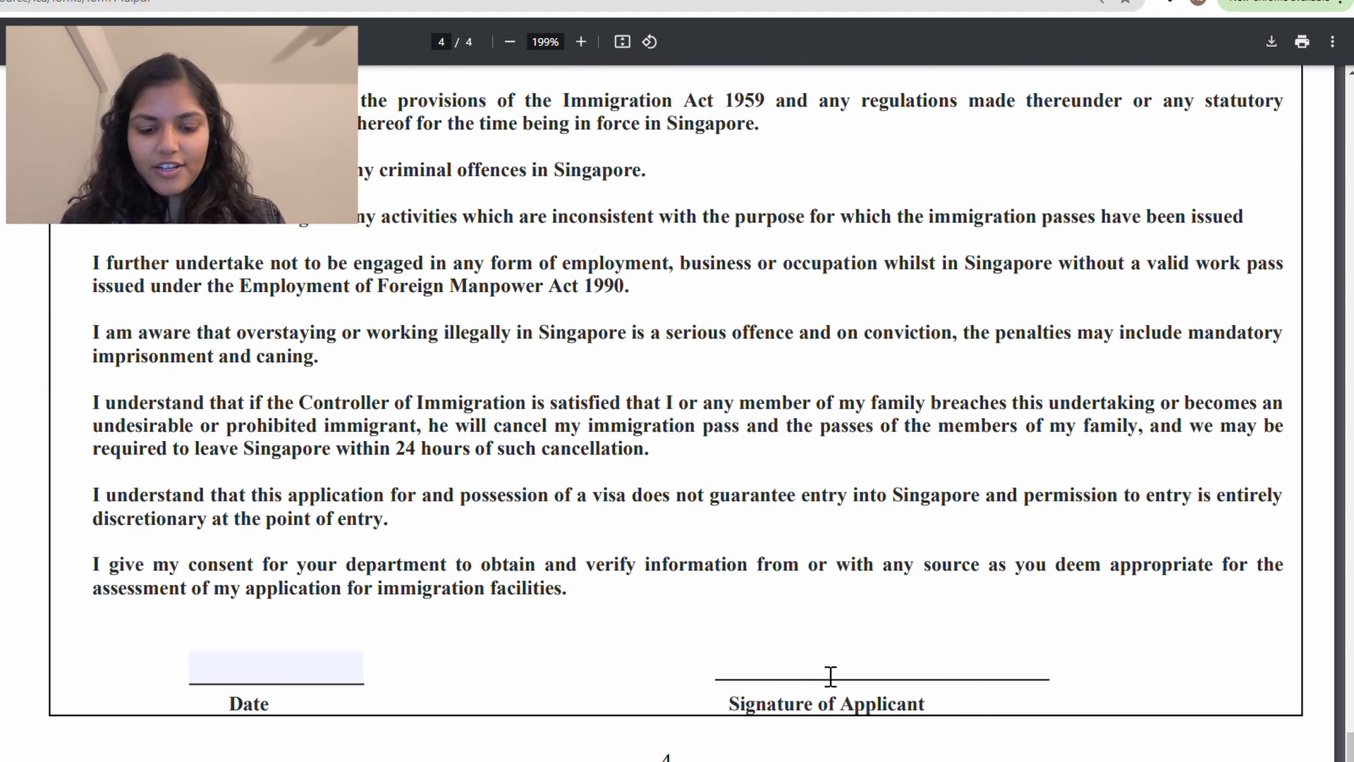
{"action": "type", "text": "pRIYANKA"}
{"action": "key", "text": "BackSpace"}
{"action": "key", "text": "BackSpace"}
{"action": "key", "text": "BackSpace"}
{"action": "key", "text": "BackSpace"}
{"action": "key", "text": "BackSpace"}
{"action": "key", "text": "BackSpace"}
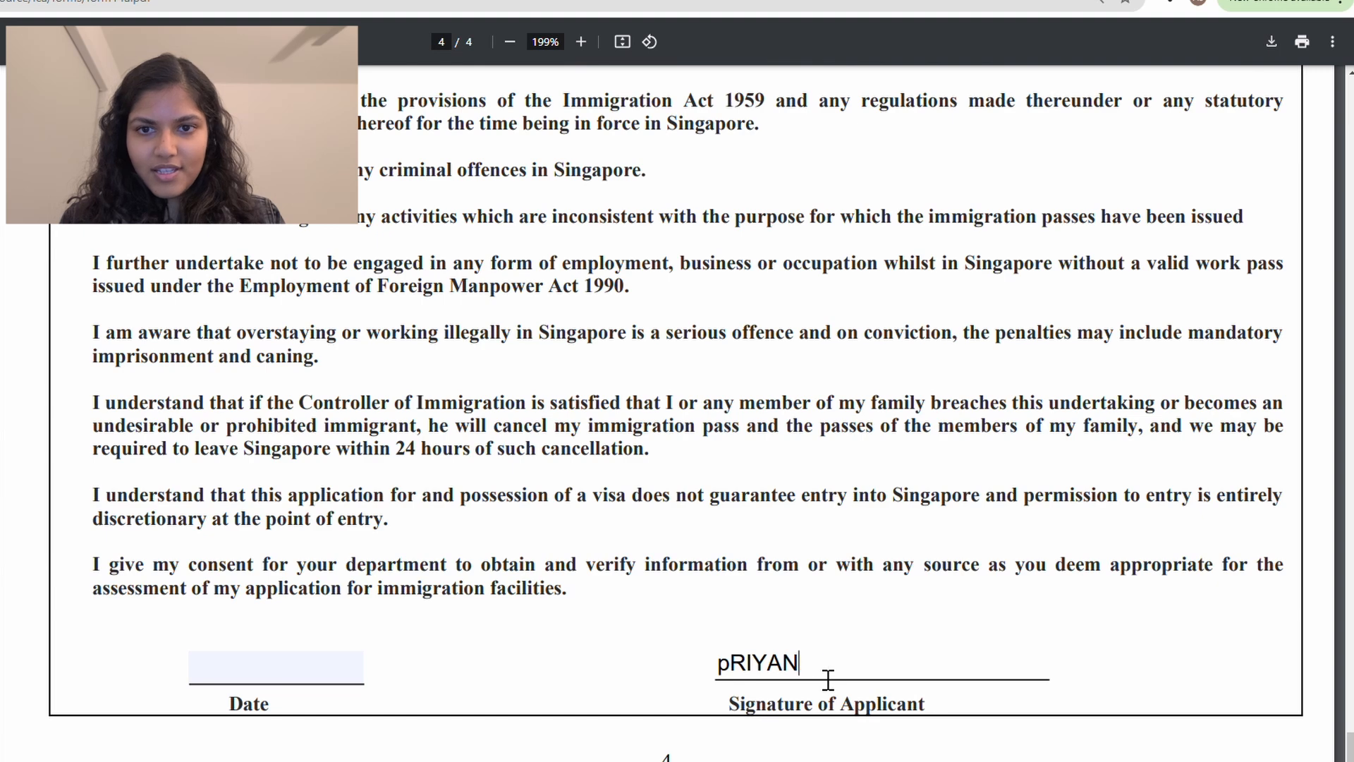
{"action": "type", "text": "IYNKA"}
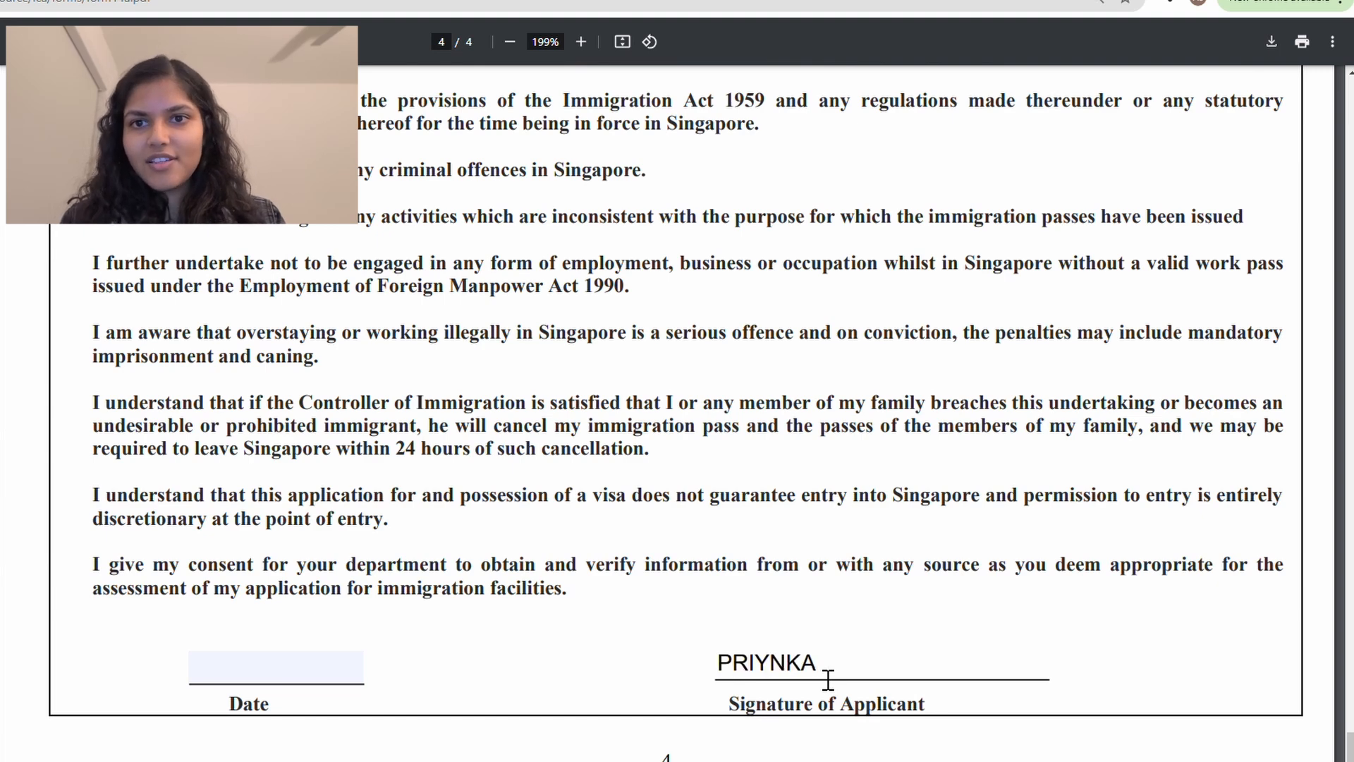
{"action": "key", "text": "BackSpace"}
{"action": "key", "text": "BackSpace"}
{"action": "key", "text": "BackSpace"}
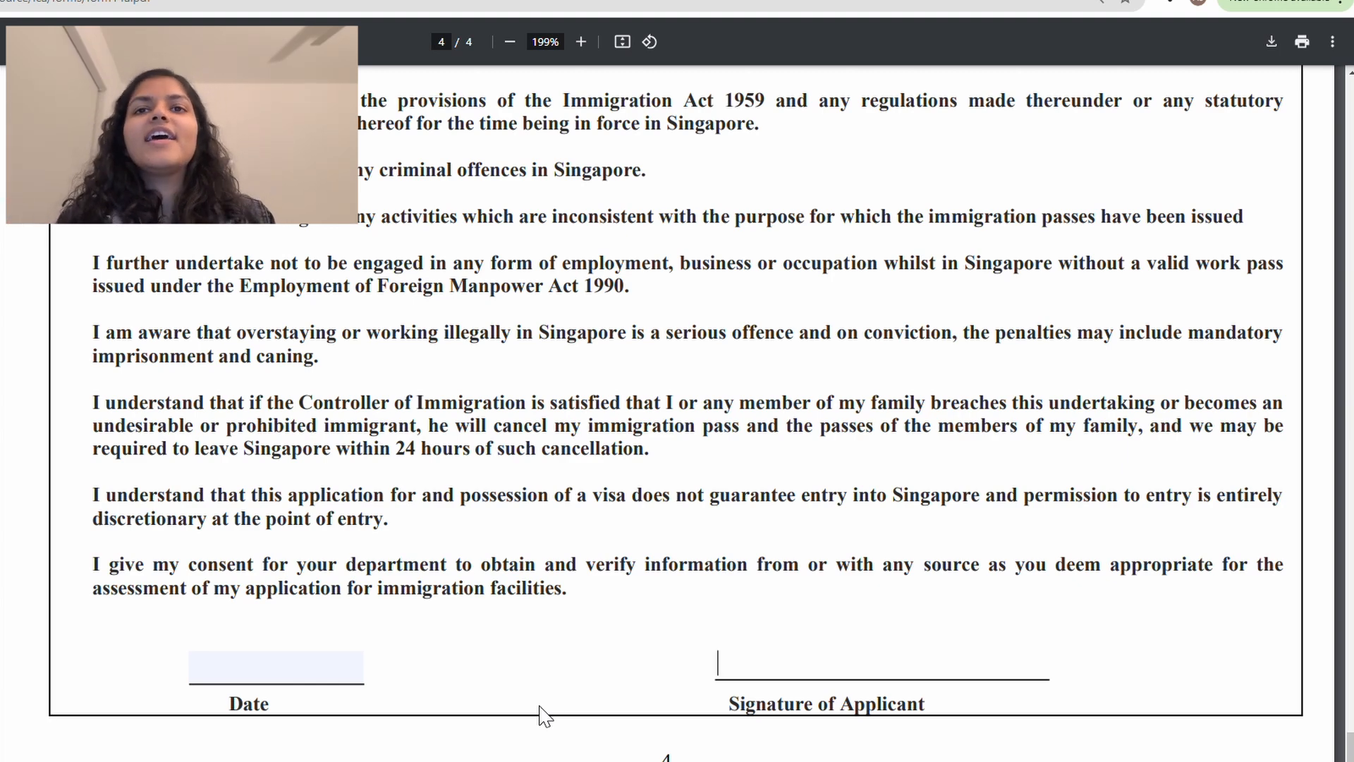
{"action": "scroll", "coordinate": [746, 489], "scroll_direction": "down", "scroll_amount": 2}
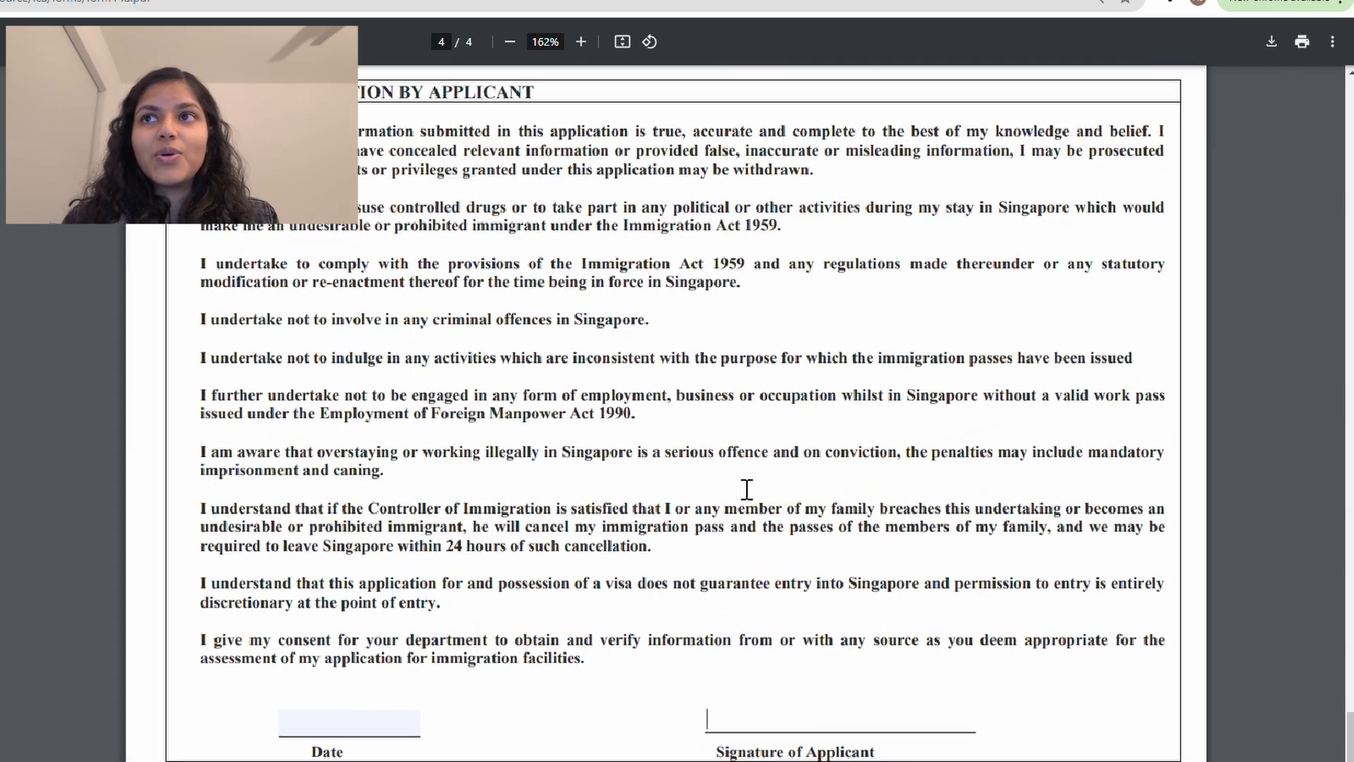
{"action": "scroll", "coordinate": [841, 400], "scroll_direction": "down", "scroll_amount": 1}
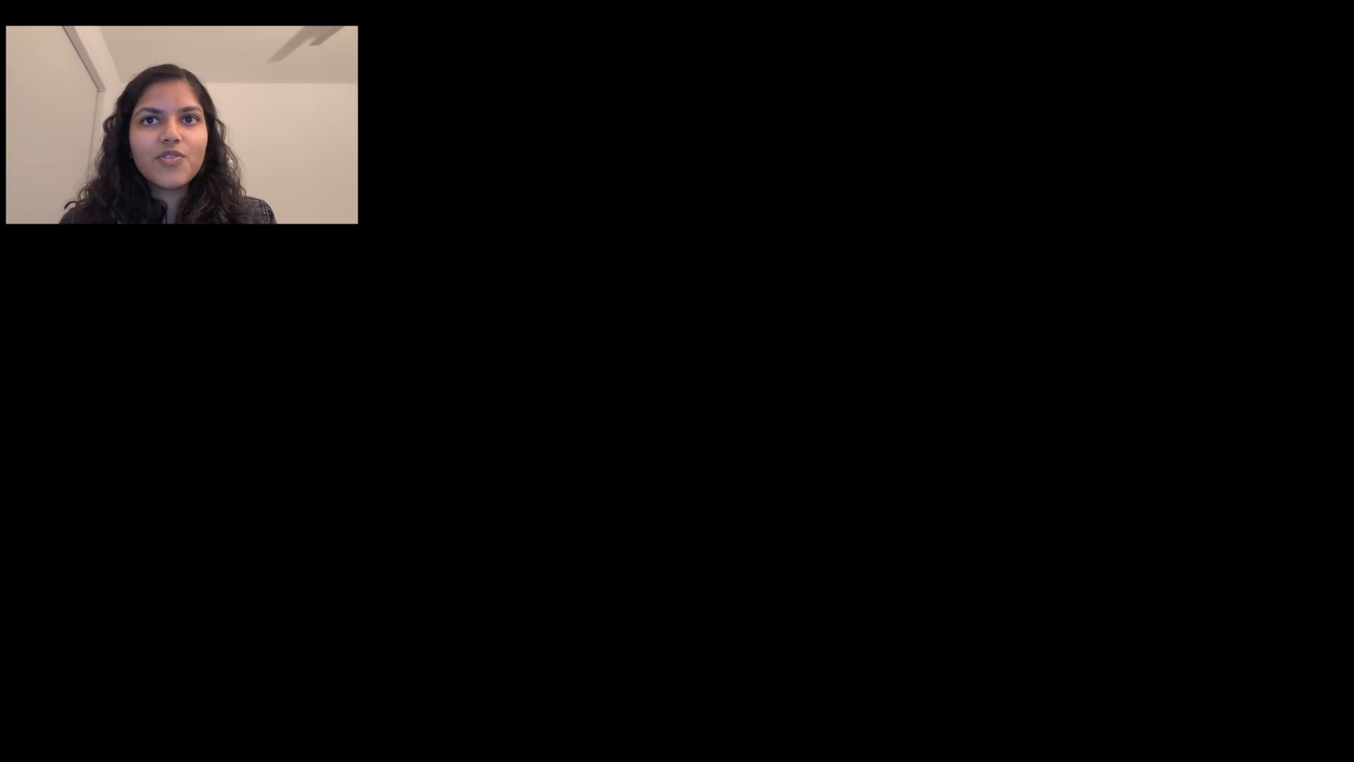